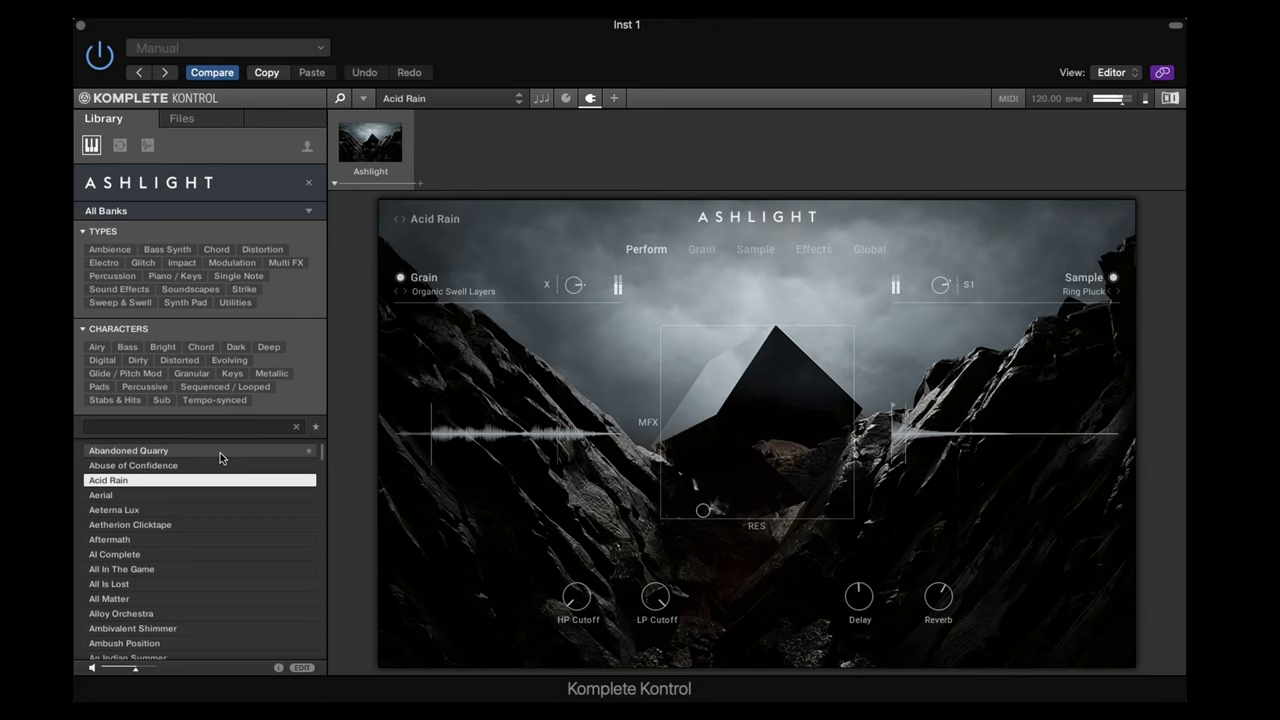
Step: Audition the Ashlight presets one after another, from Aerial through Ambush Position
{"action": "key", "text": "Down"}
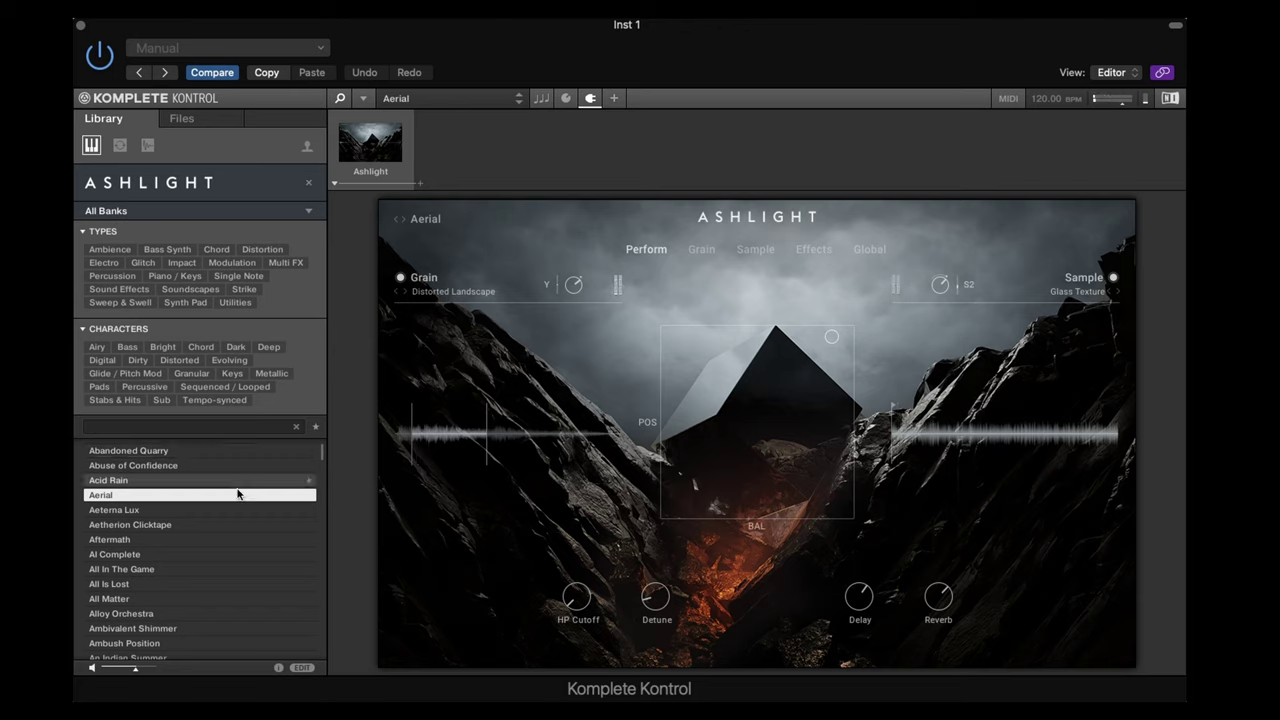
{"action": "key", "text": "Down"}
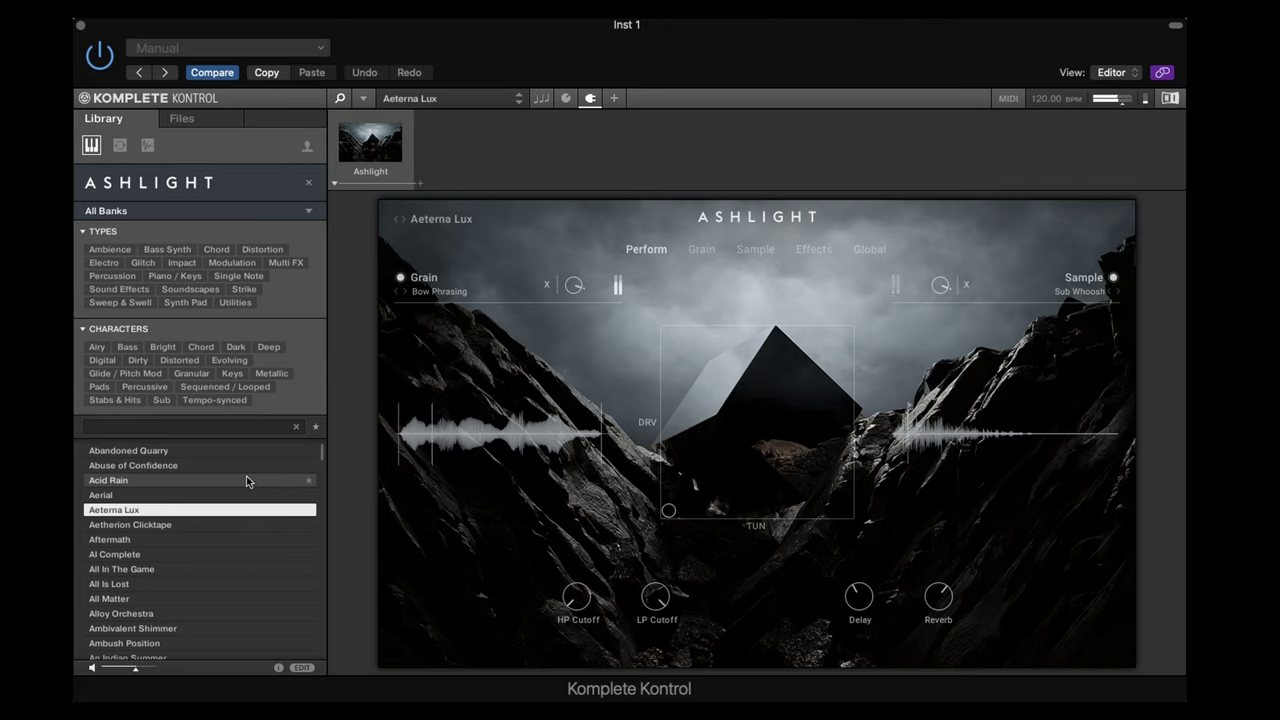
{"action": "key", "text": "Down"}
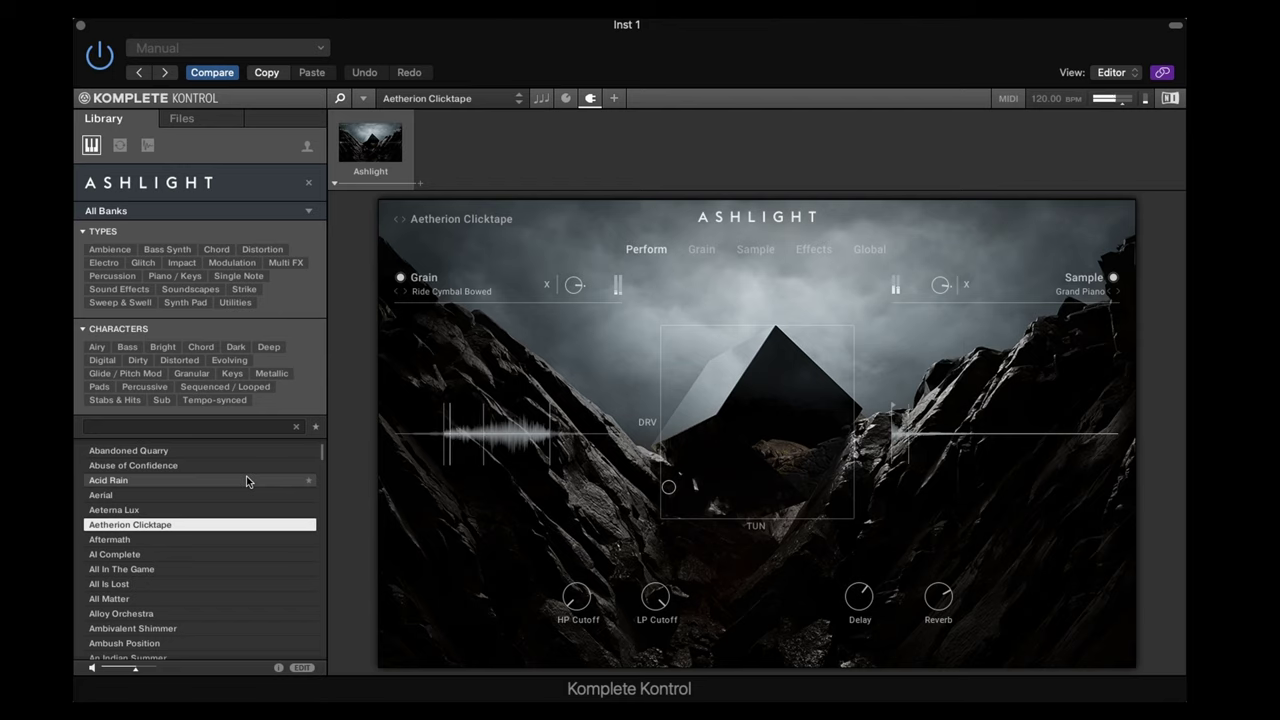
{"action": "key", "text": "Down"}
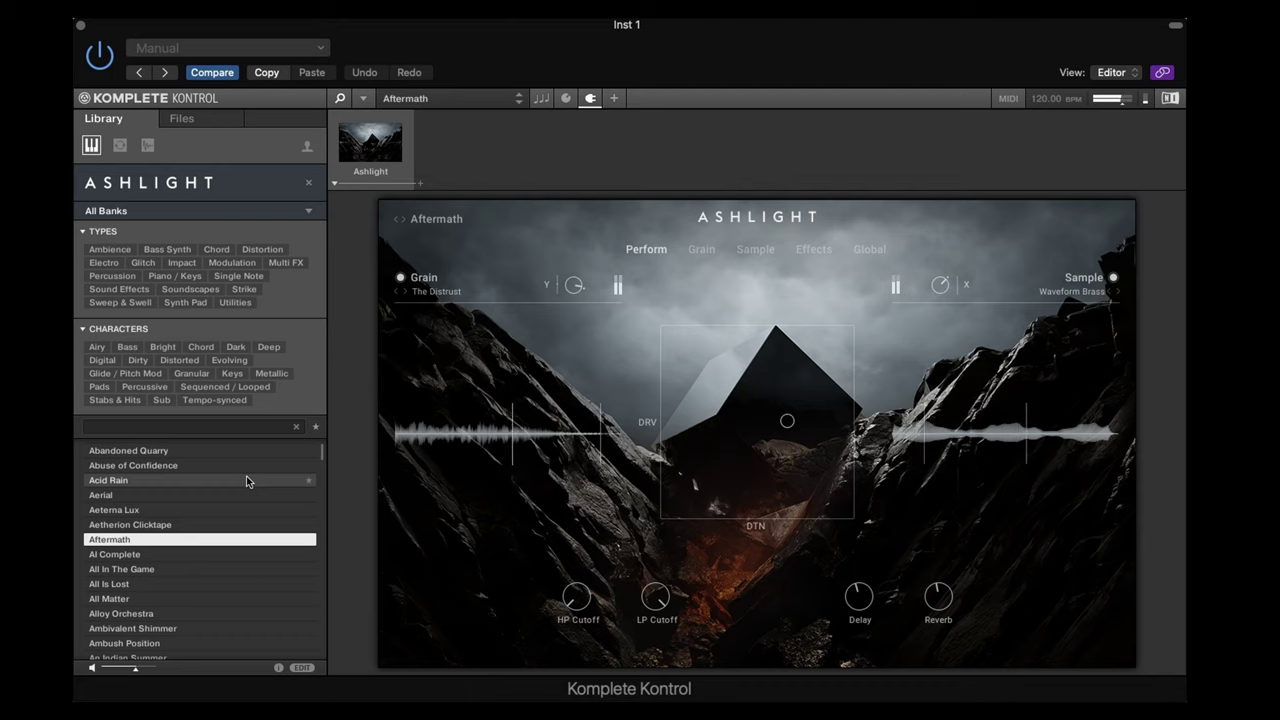
{"action": "key", "text": "Down"}
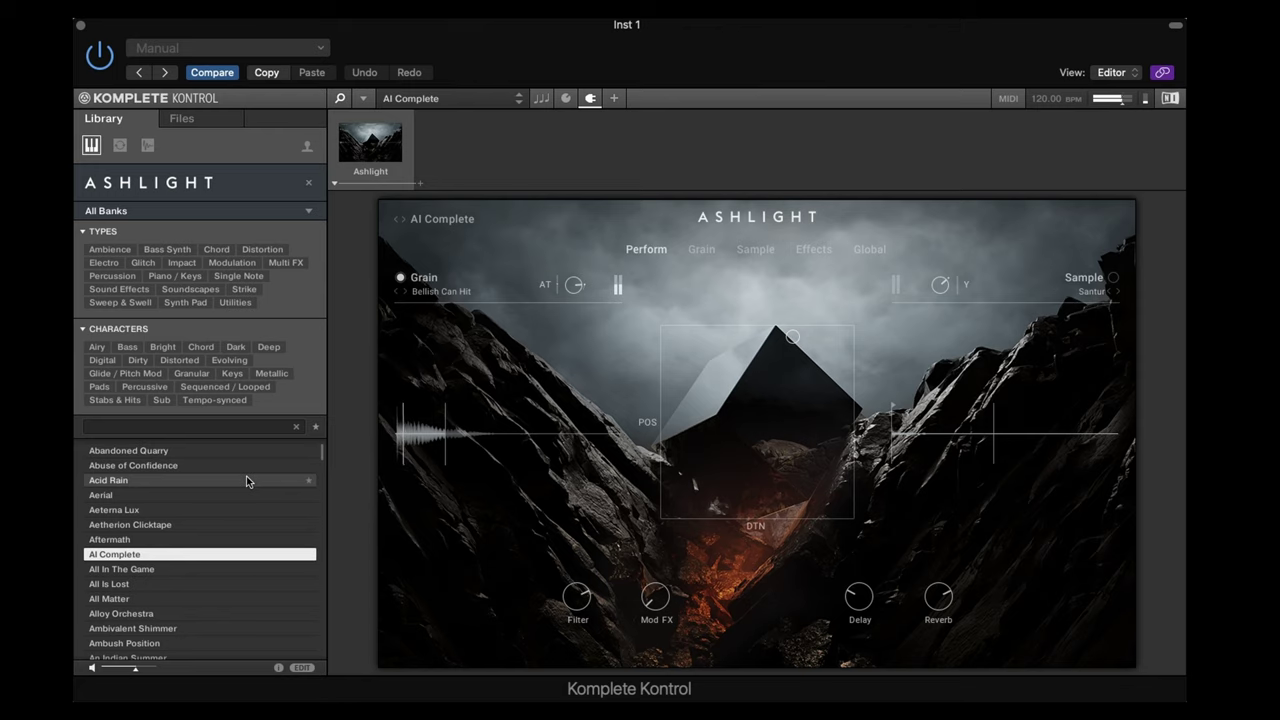
{"action": "key", "text": "Down"}
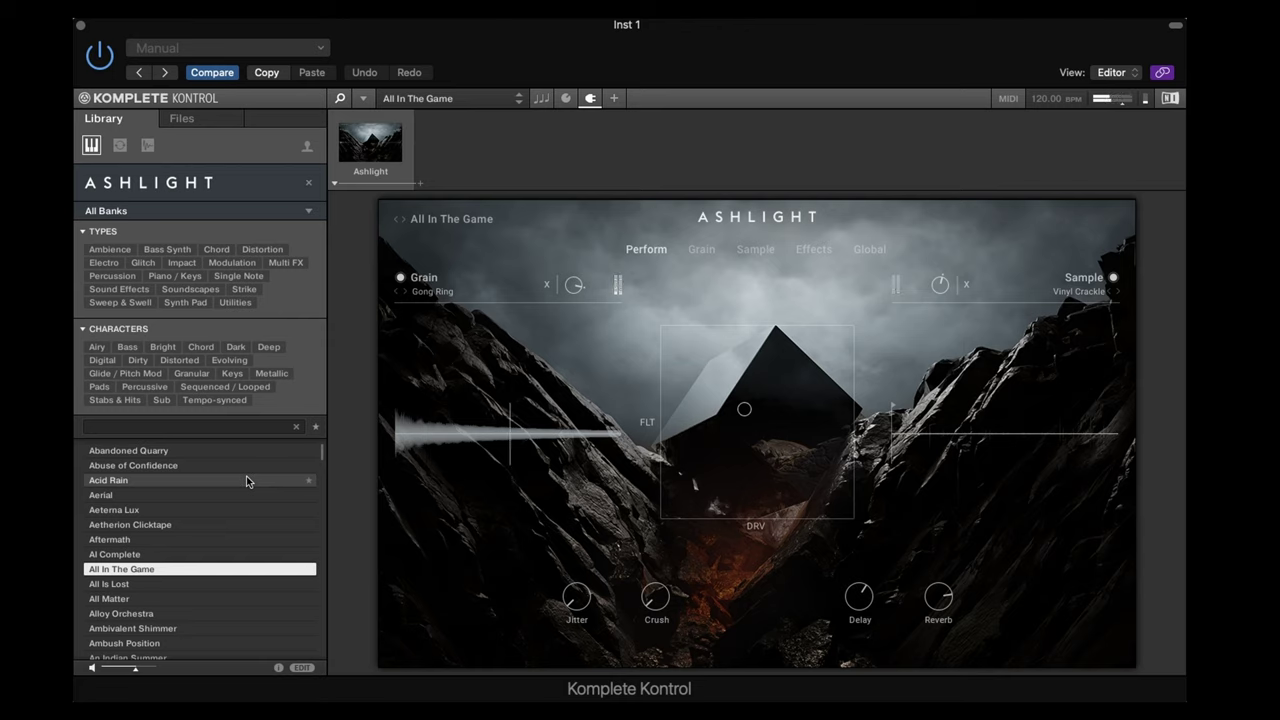
{"action": "key", "text": "Down"}
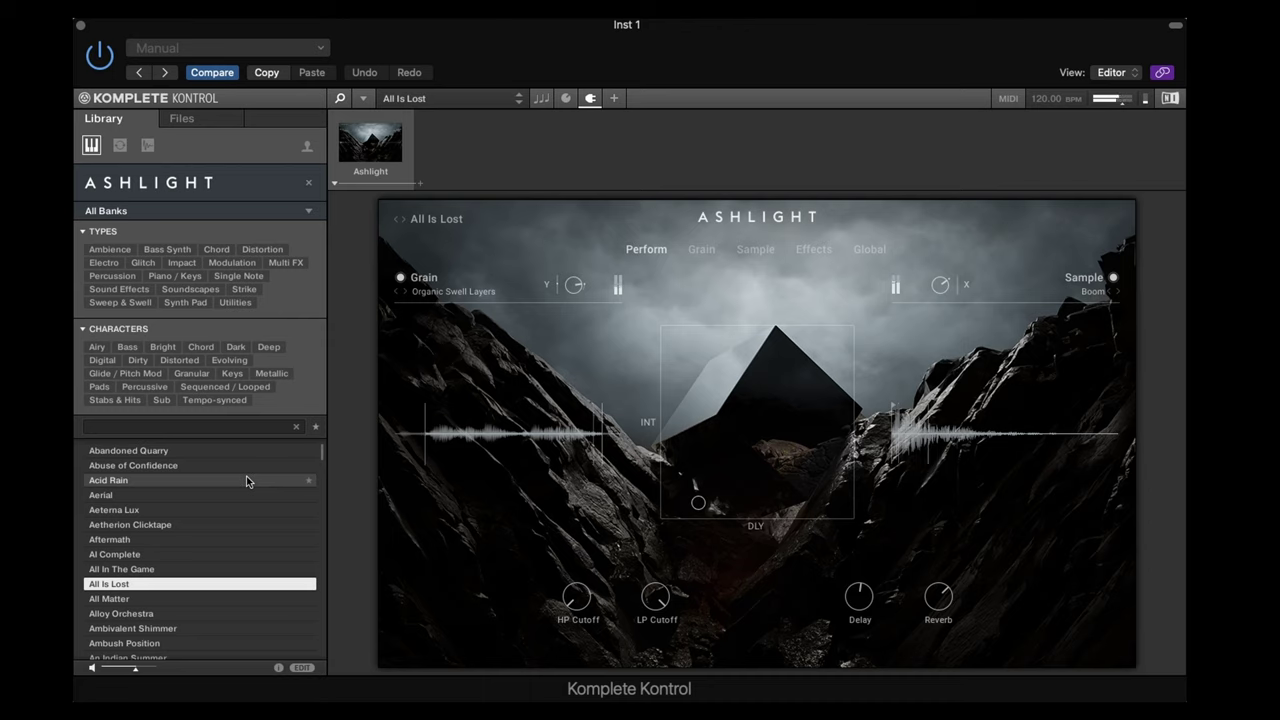
{"action": "key", "text": "Down"}
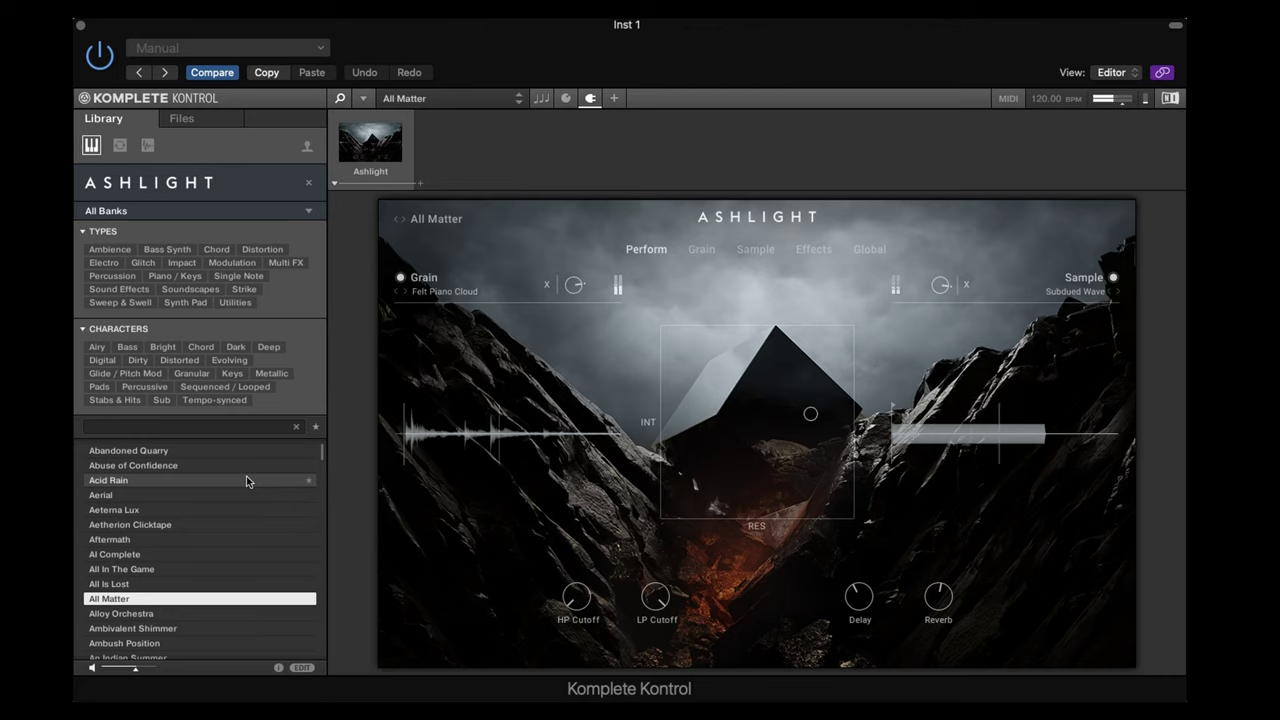
{"action": "key", "text": "Down"}
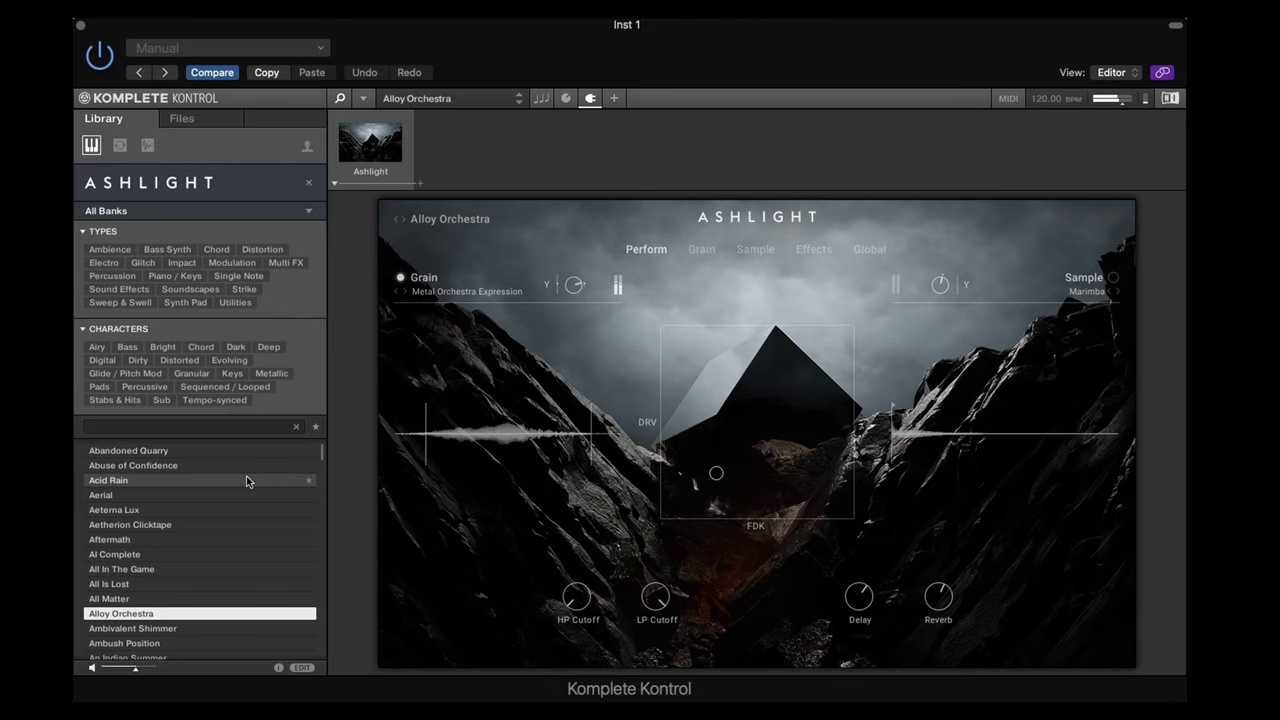
{"action": "key", "text": "Down"}
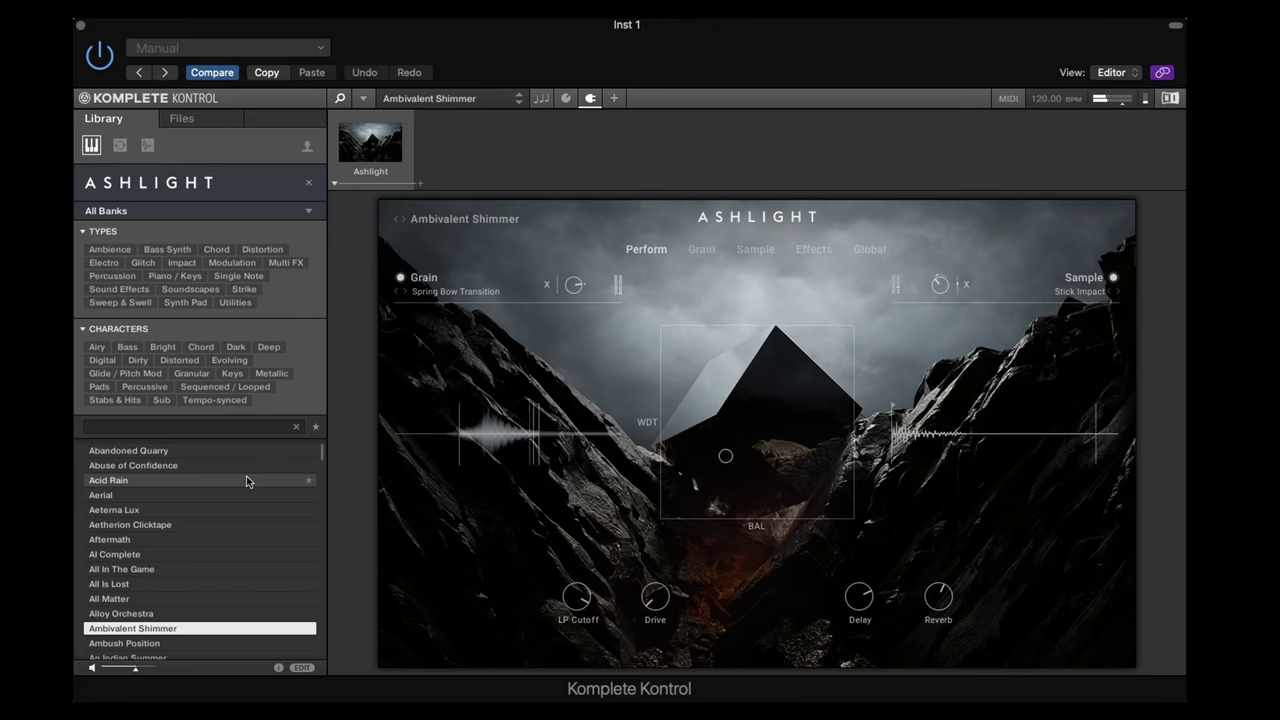
{"action": "key", "text": "Down"}
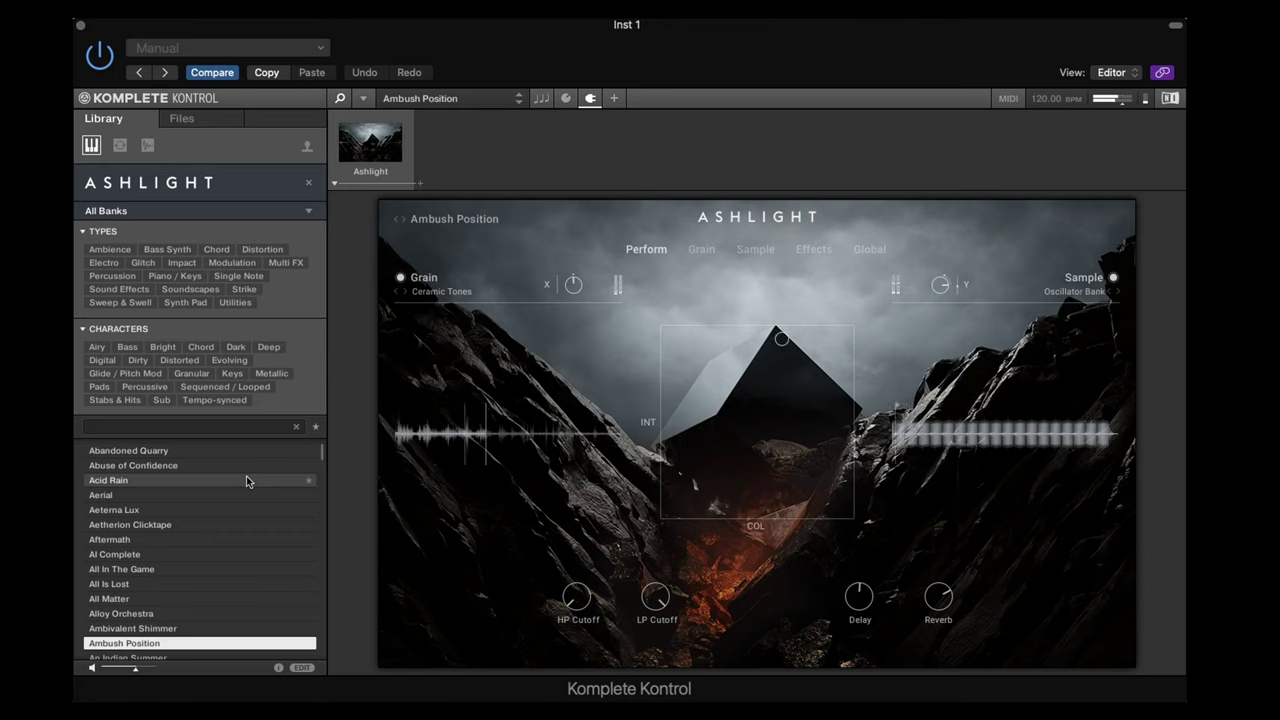
Step: Load and listen to each Ashlight preset in turn, from An Indian Summer through Avelon Tensions
{"action": "key", "text": "Down"}
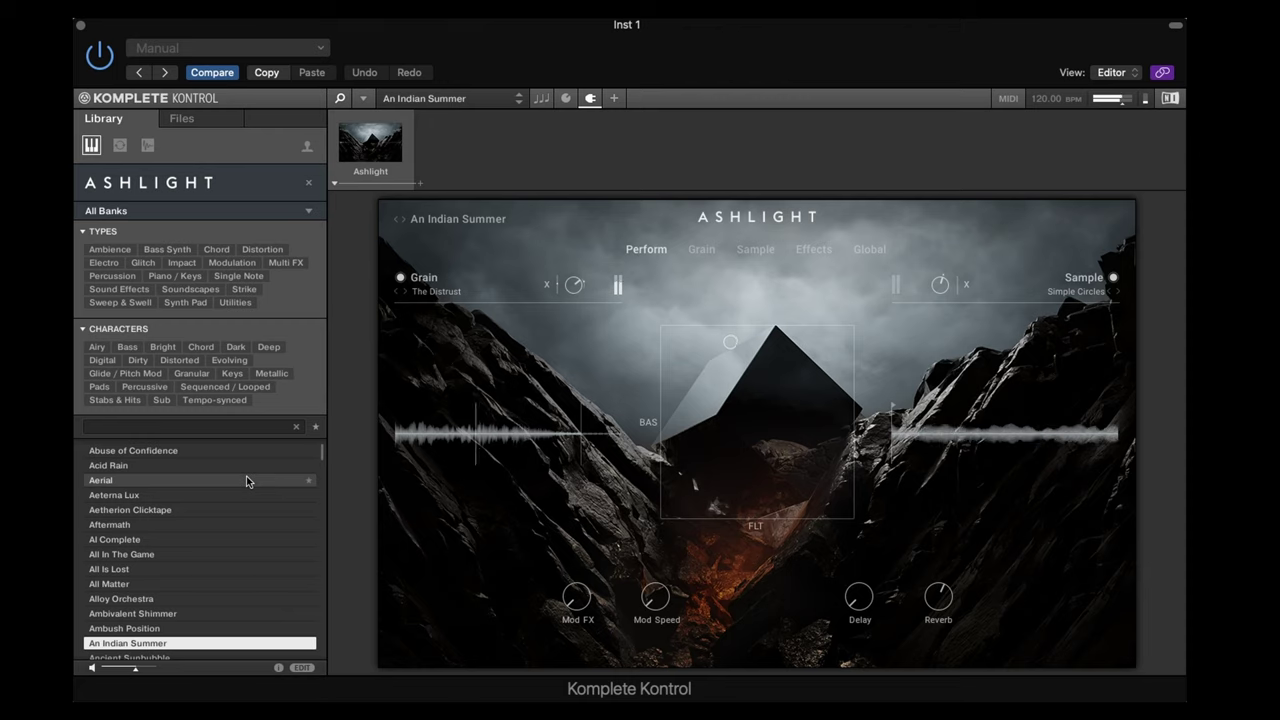
{"action": "key", "text": "Down"}
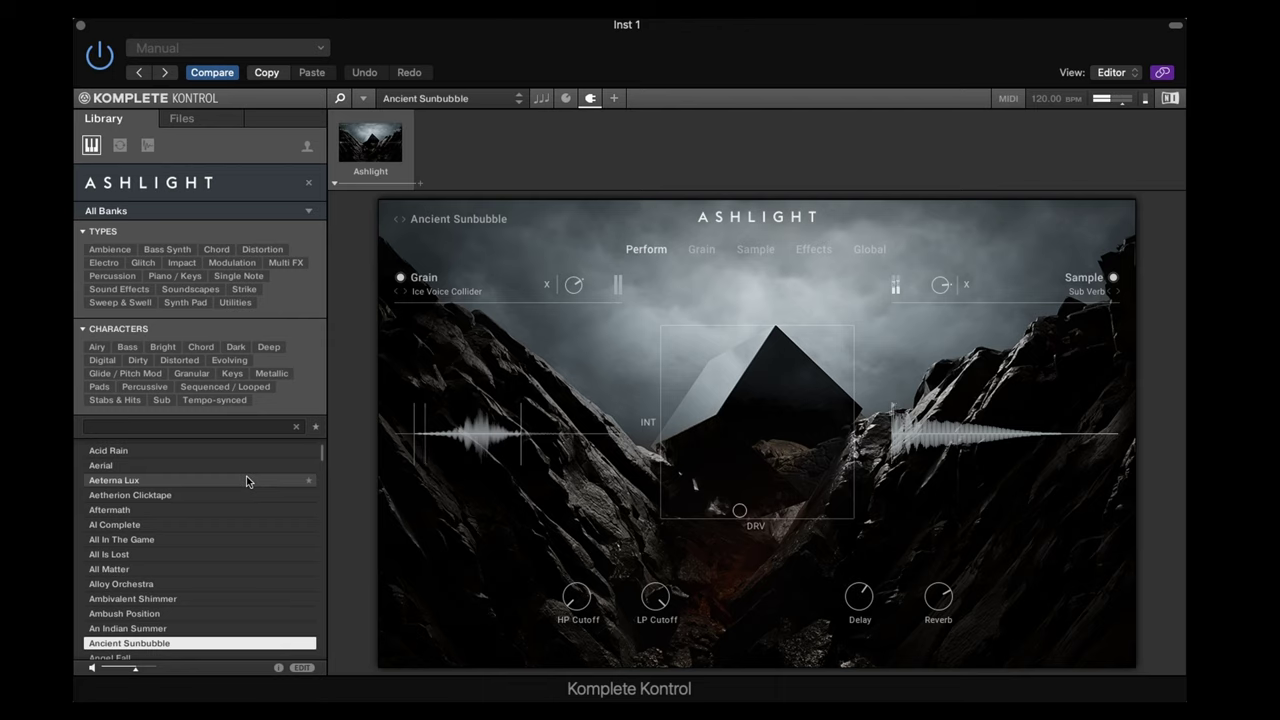
{"action": "key", "text": "Down"}
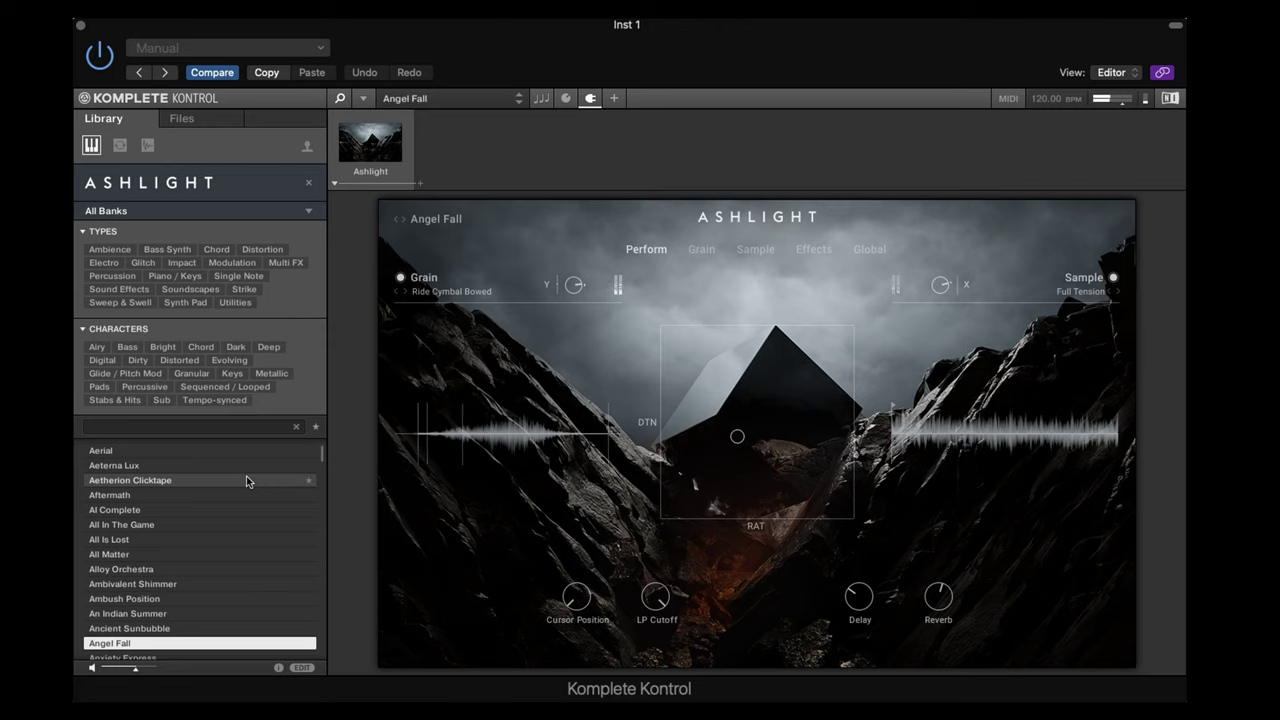
{"action": "key", "text": "Down"}
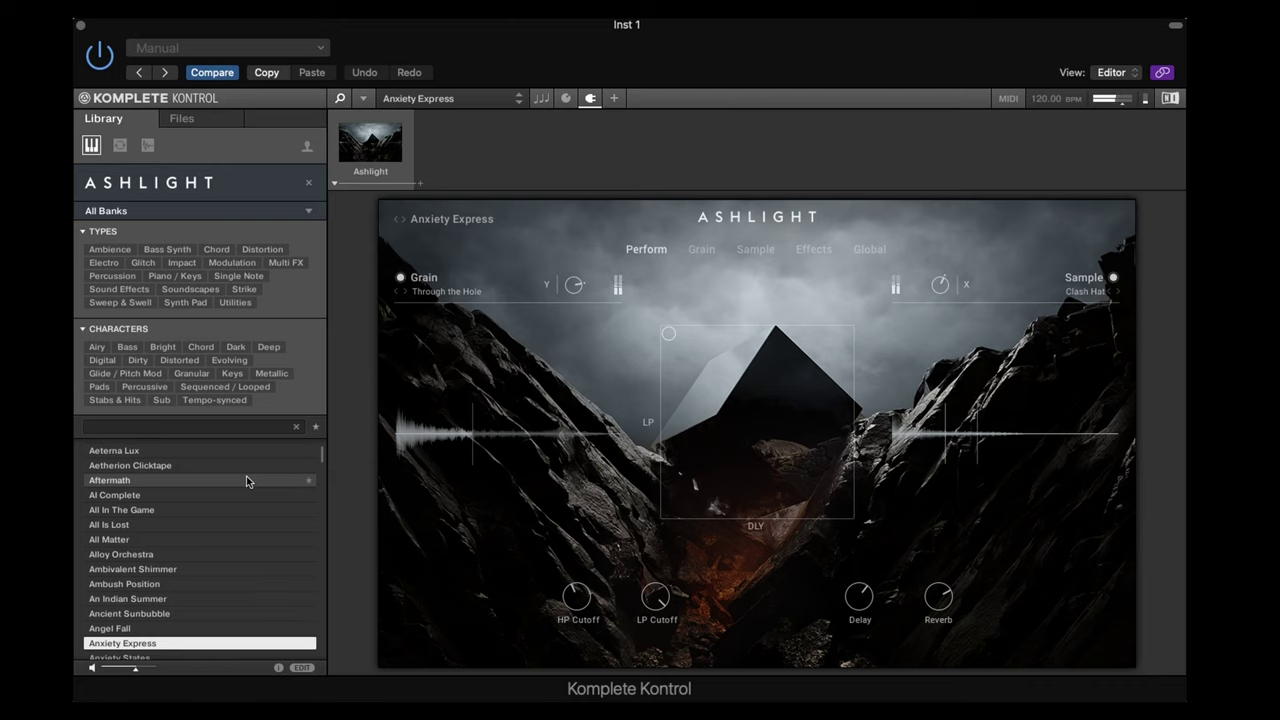
{"action": "key", "text": "Down"}
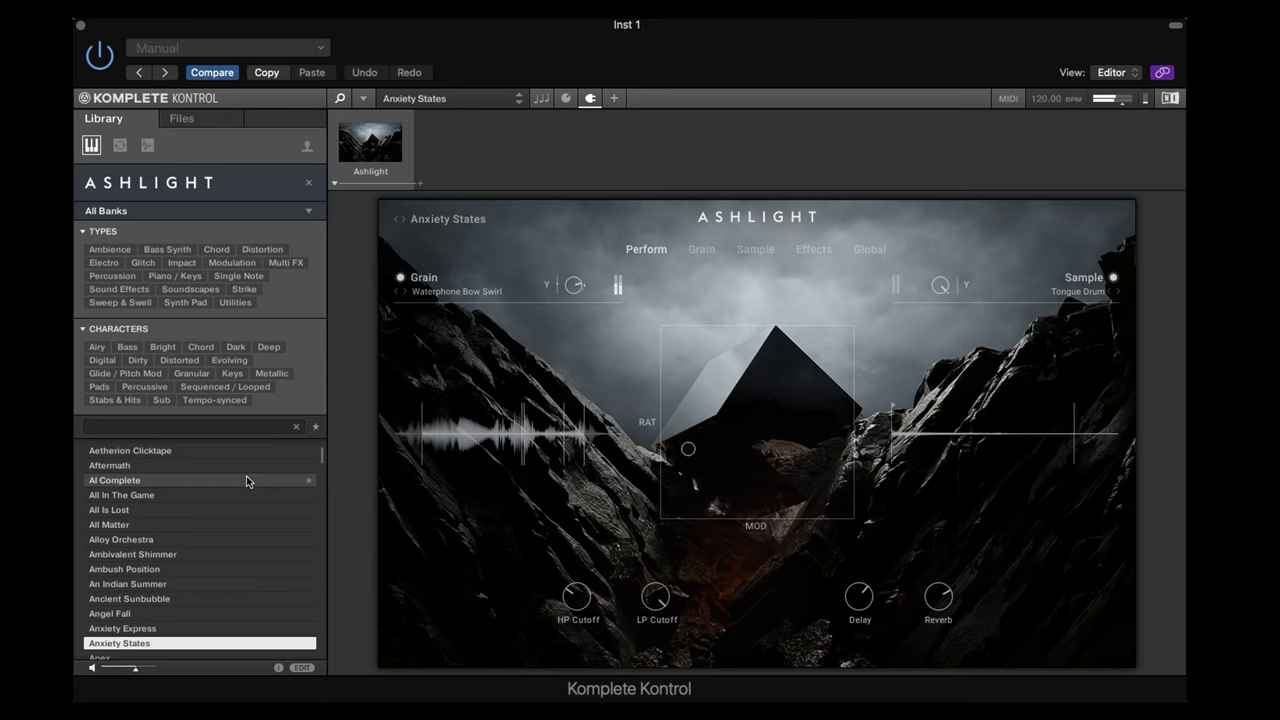
{"action": "key", "text": "Down"}
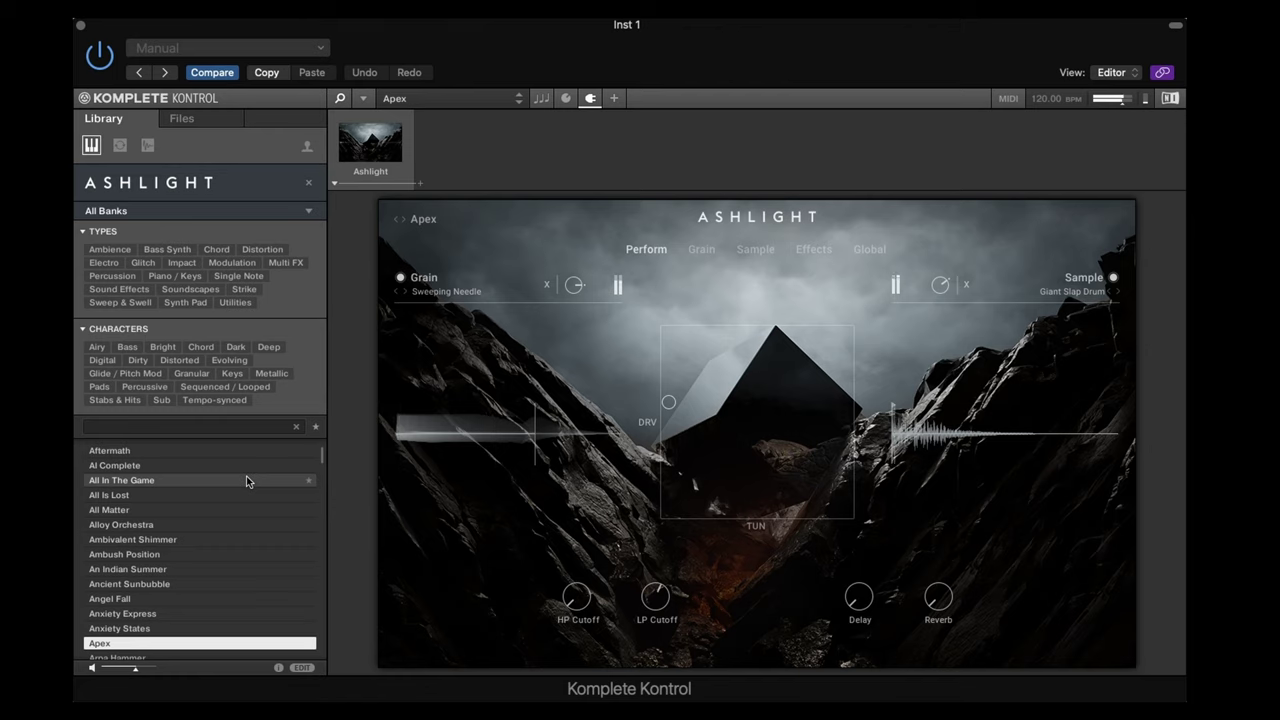
{"action": "key", "text": "Down"}
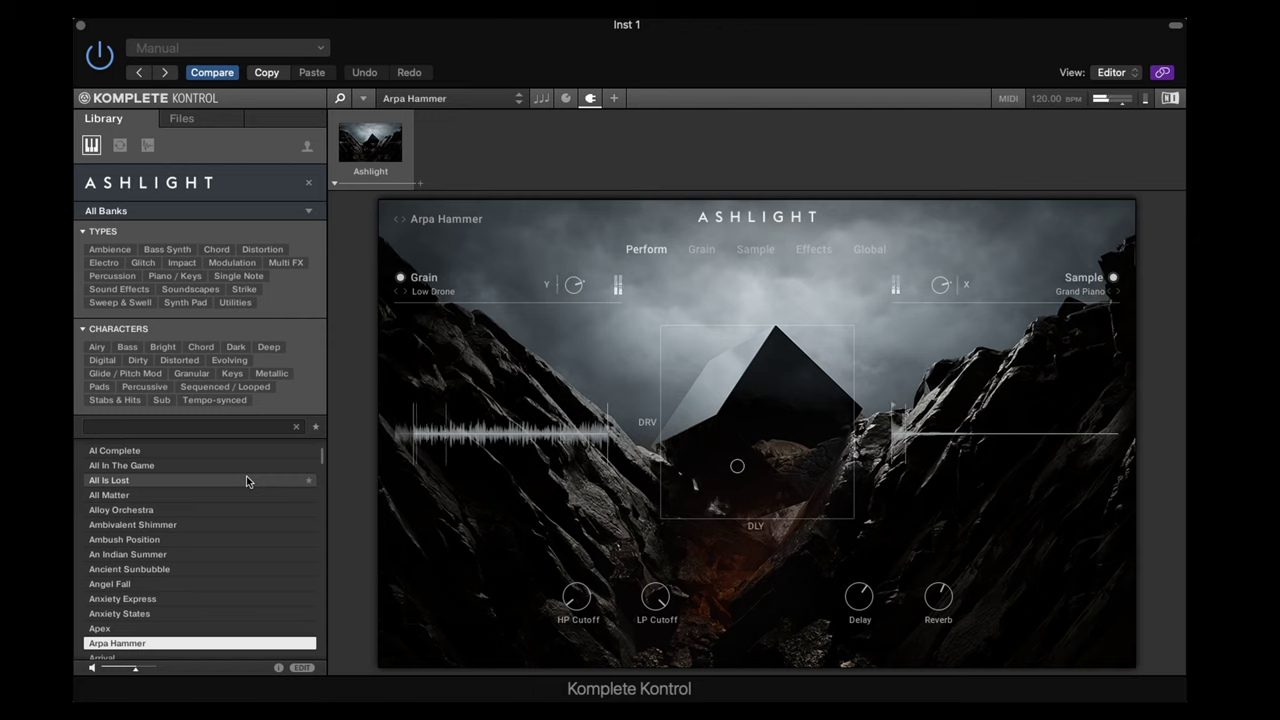
{"action": "key", "text": "Down"}
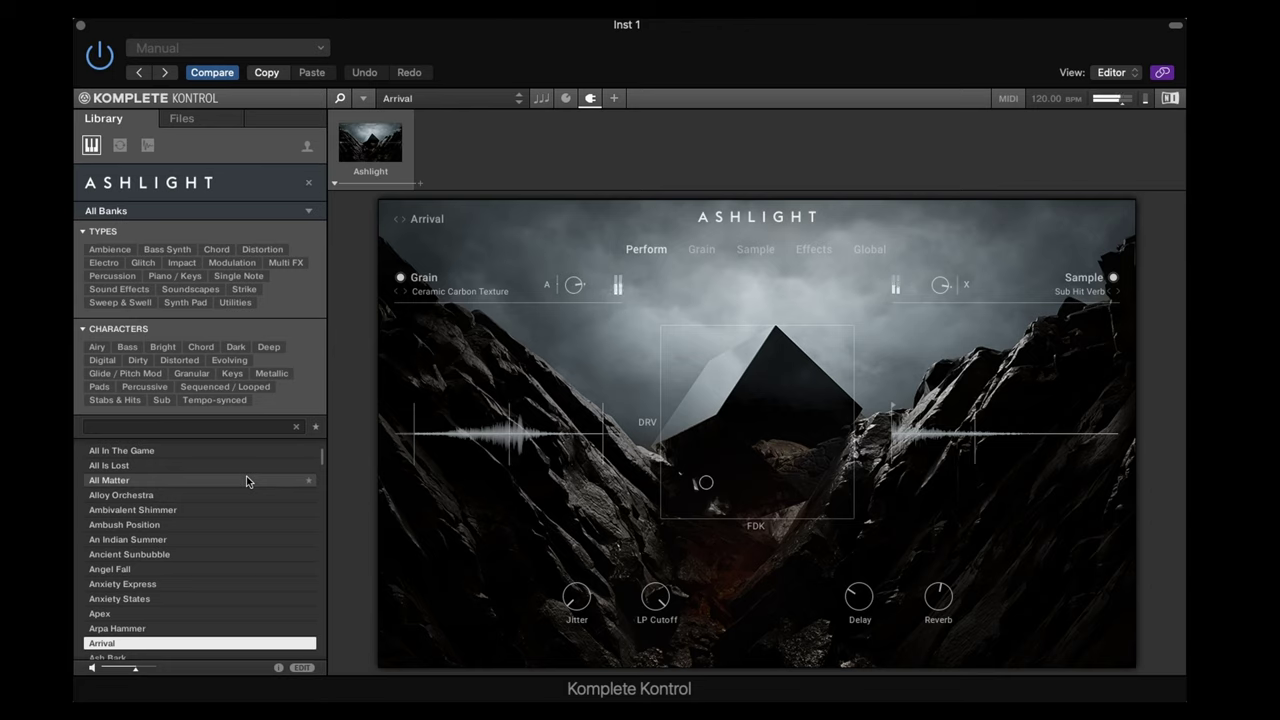
{"action": "key", "text": "Down"}
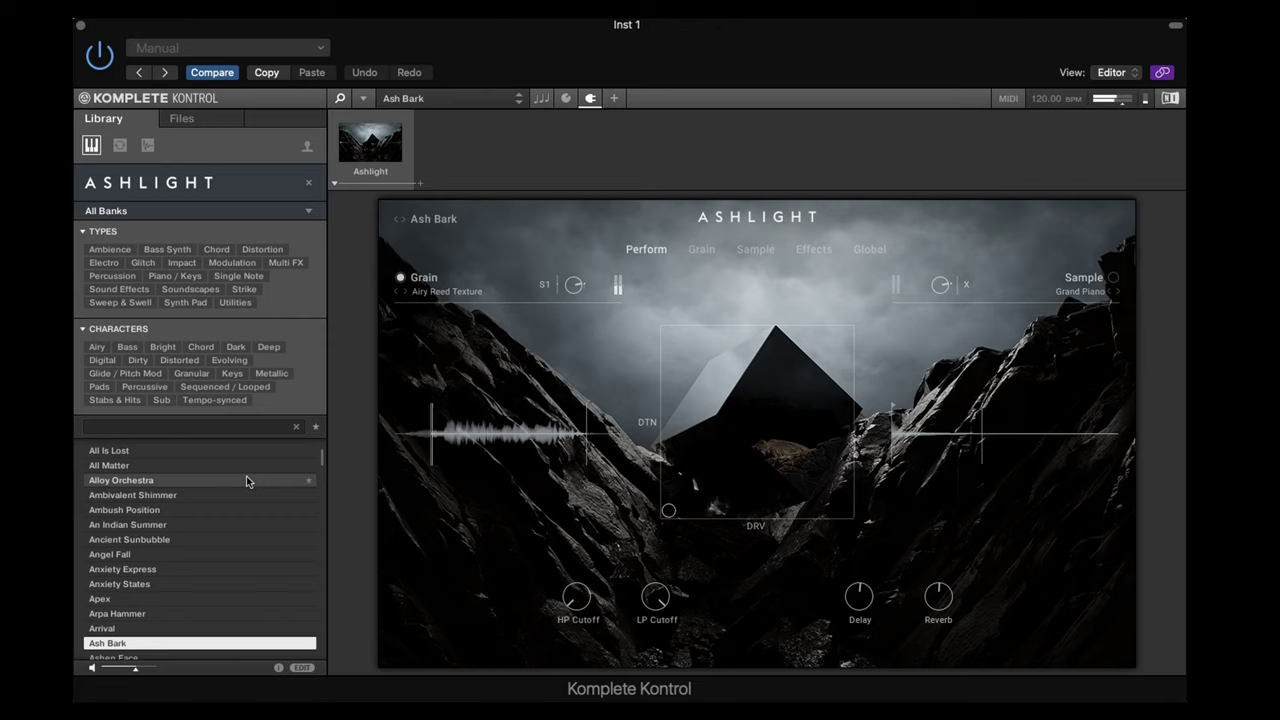
{"action": "key", "text": "Down"}
{"action": "key", "text": "Down"}
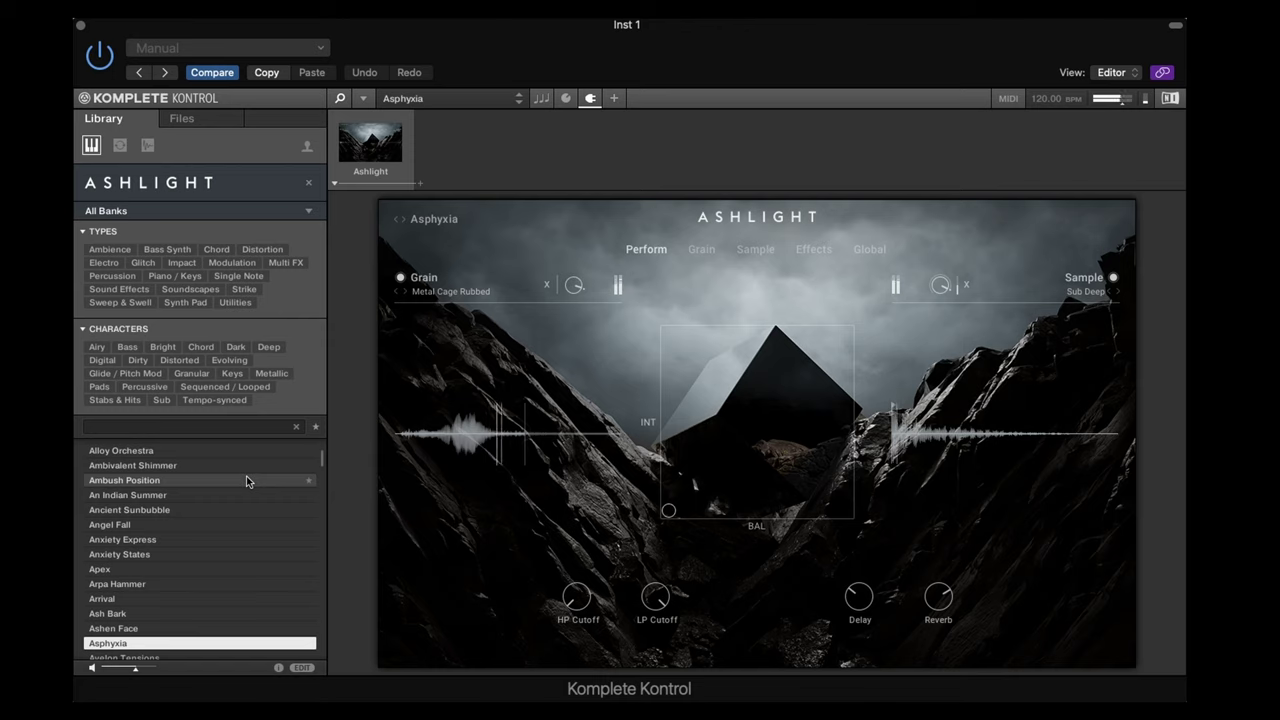
{"action": "key", "text": "Down"}
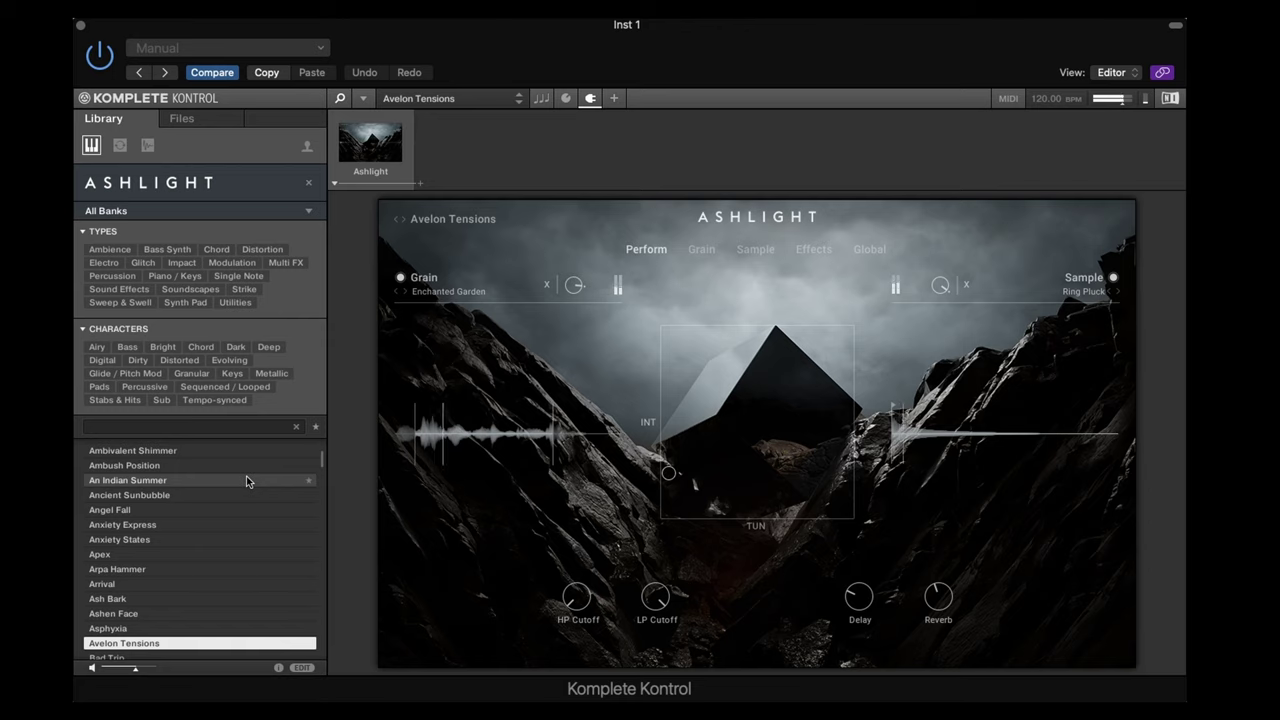
Step: Audition the presets from Bad Trip through Bell Stinger, going back to Bedtime Crawler after Bell Gum
{"action": "key", "text": "Down"}
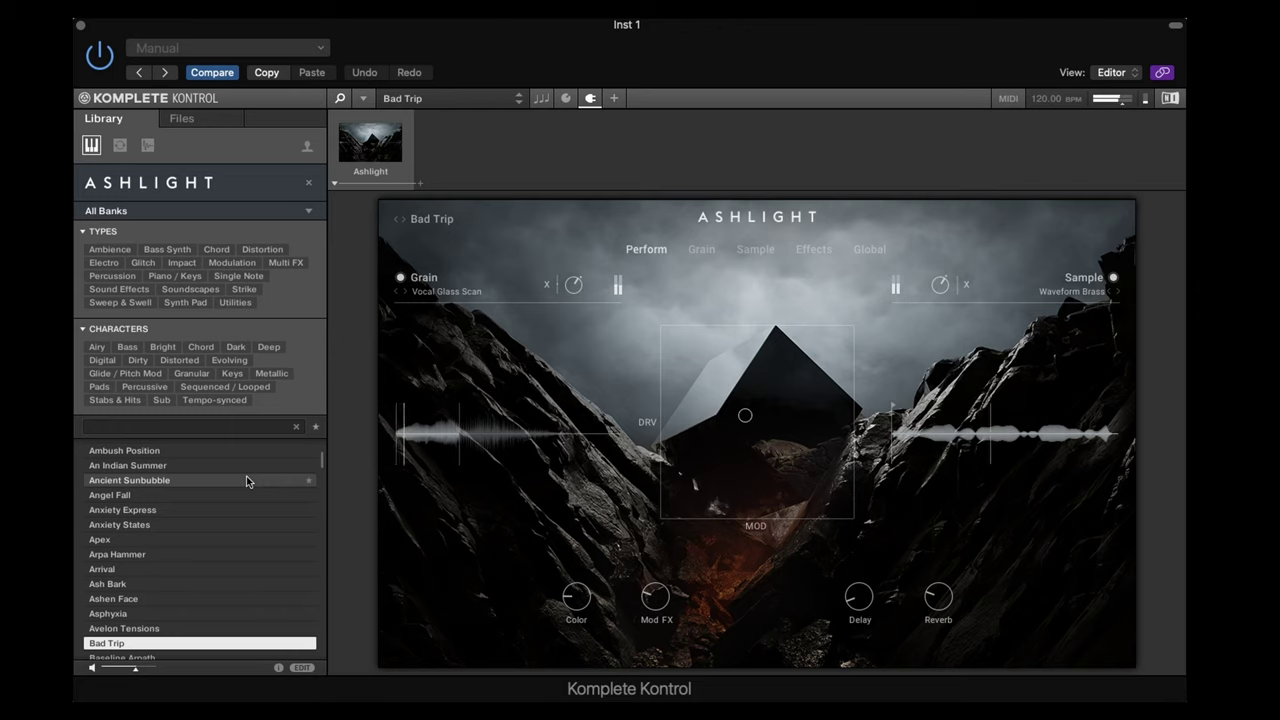
{"action": "key", "text": "Down"}
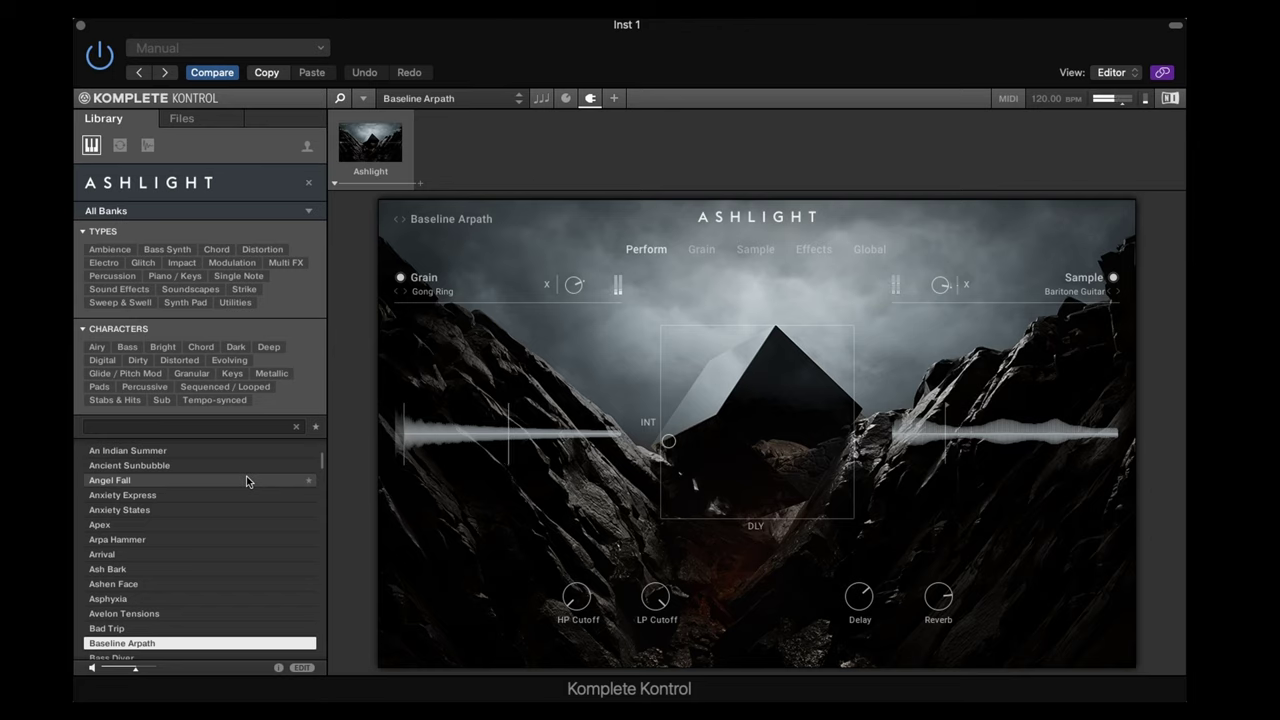
{"action": "key", "text": "Down"}
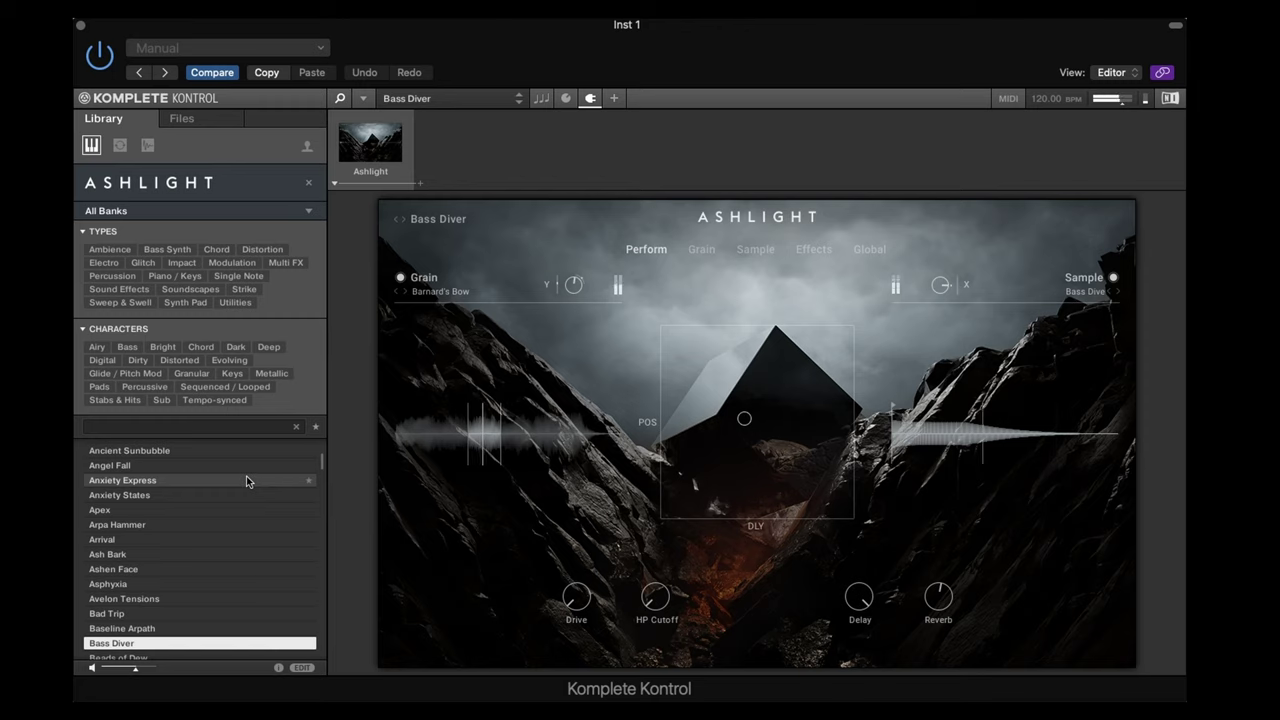
{"action": "key", "text": "Down"}
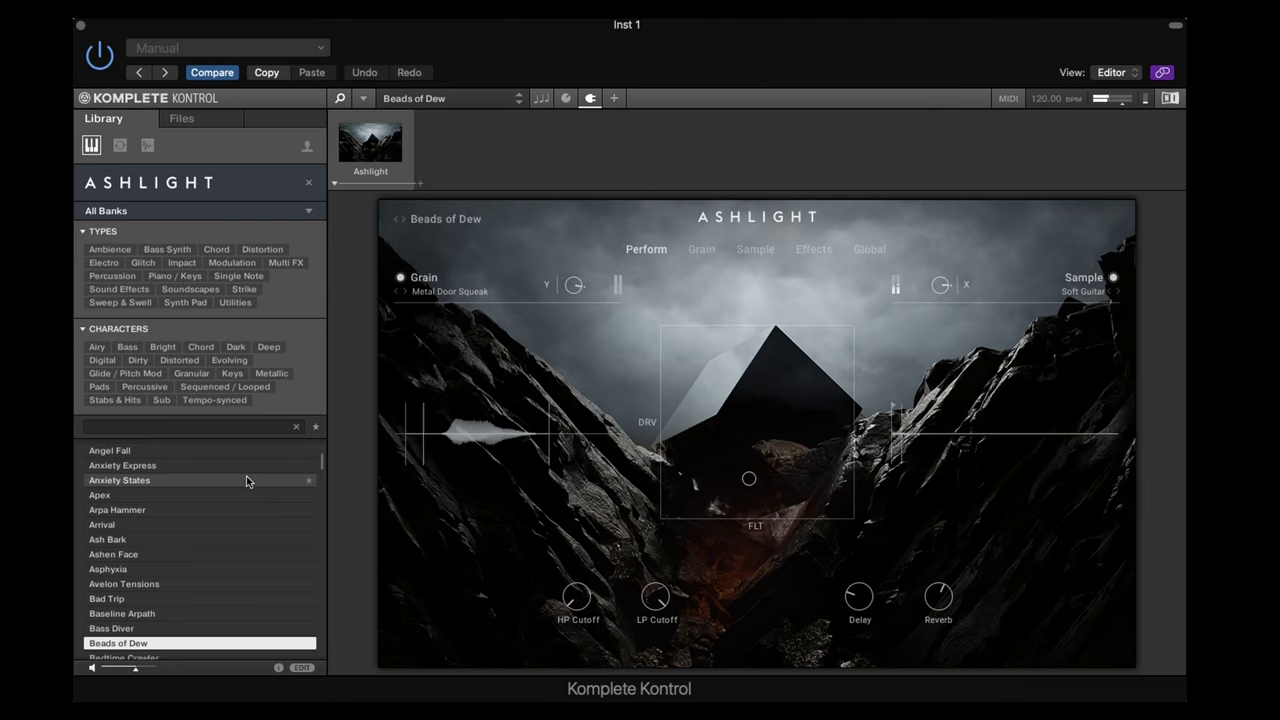
{"action": "key", "text": "Down"}
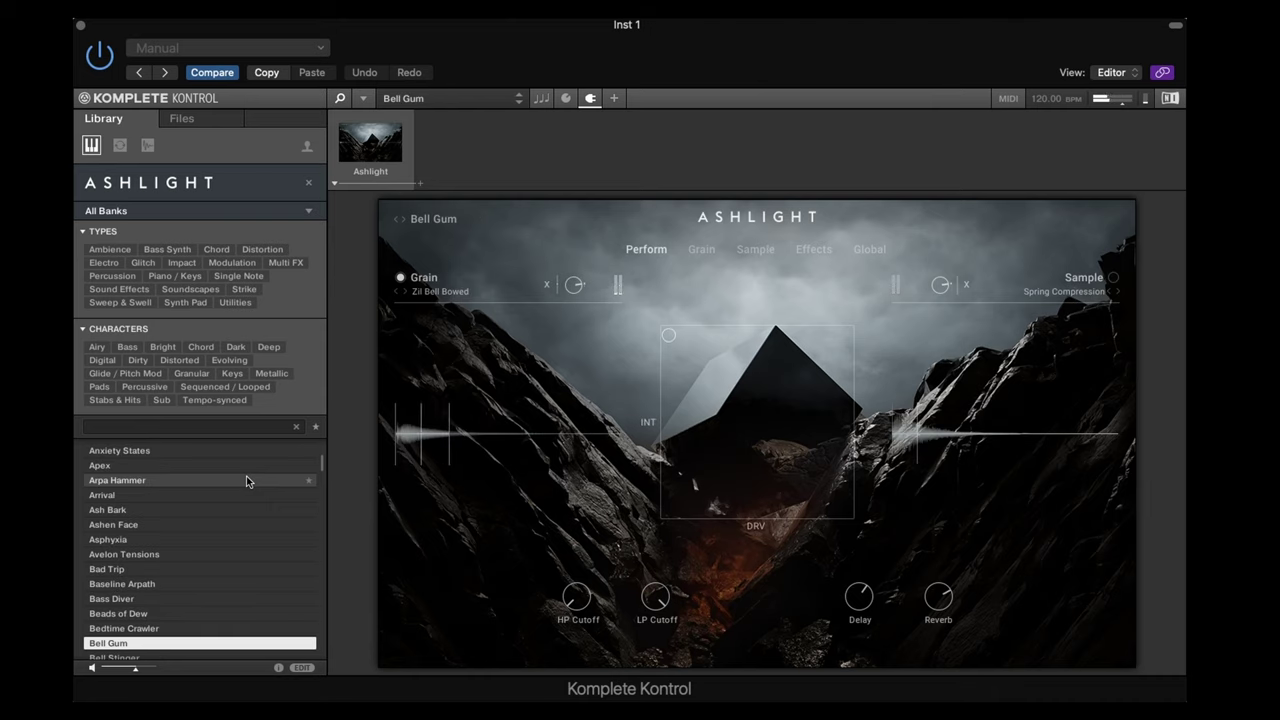
{"action": "key", "text": "Up"}
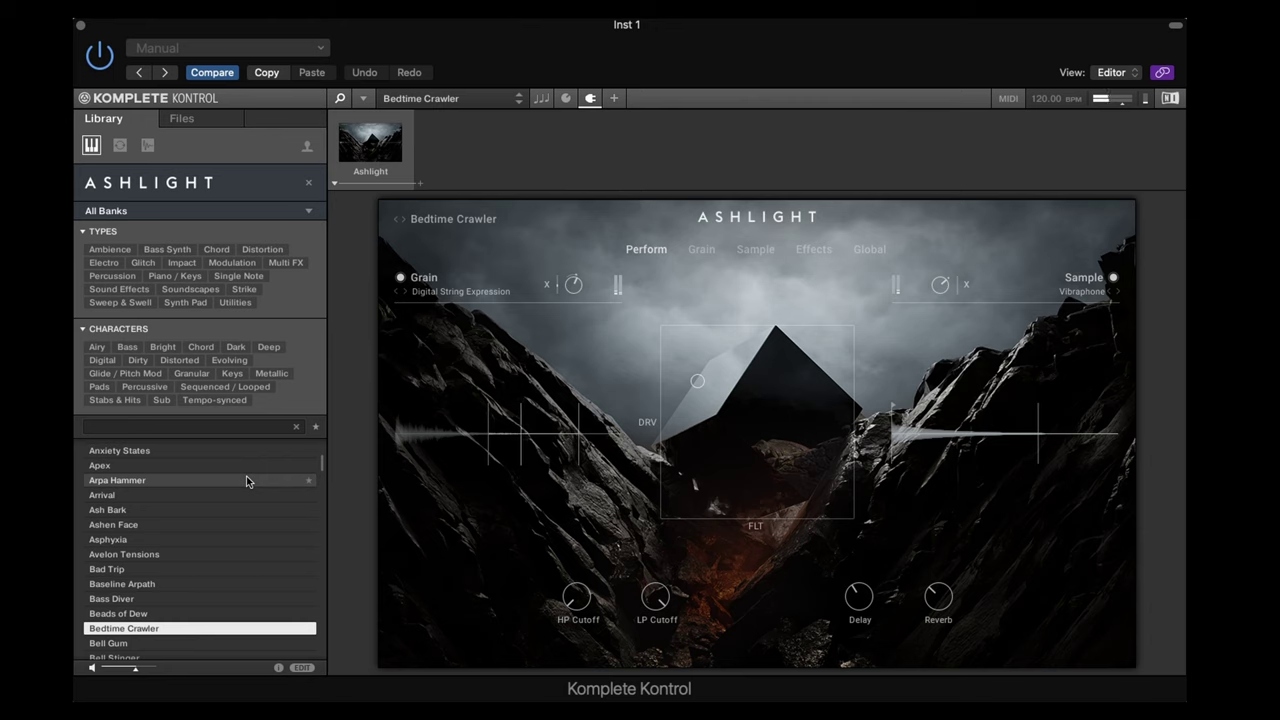
{"action": "key", "text": "Down"}
{"action": "key", "text": "Down"}
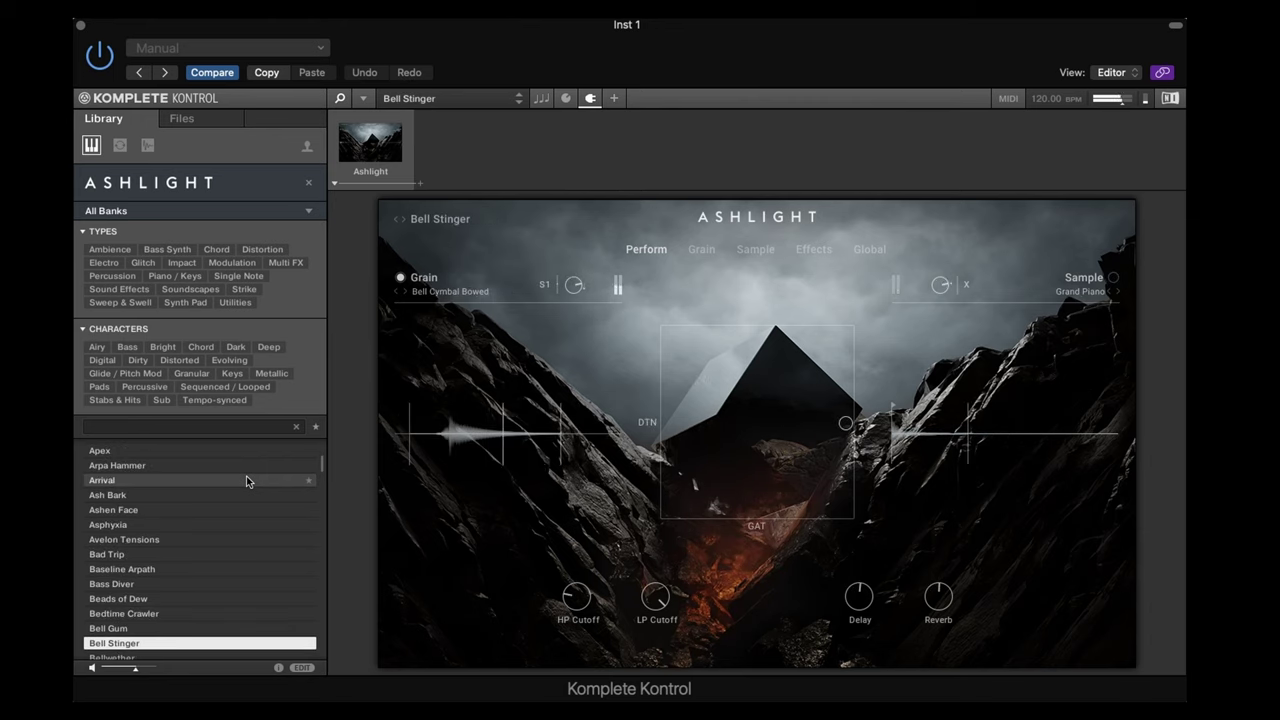
Step: Continue auditioning the Ashlight presets in list order, from Bellwether through Blank After Touch
{"action": "key", "text": "Down"}
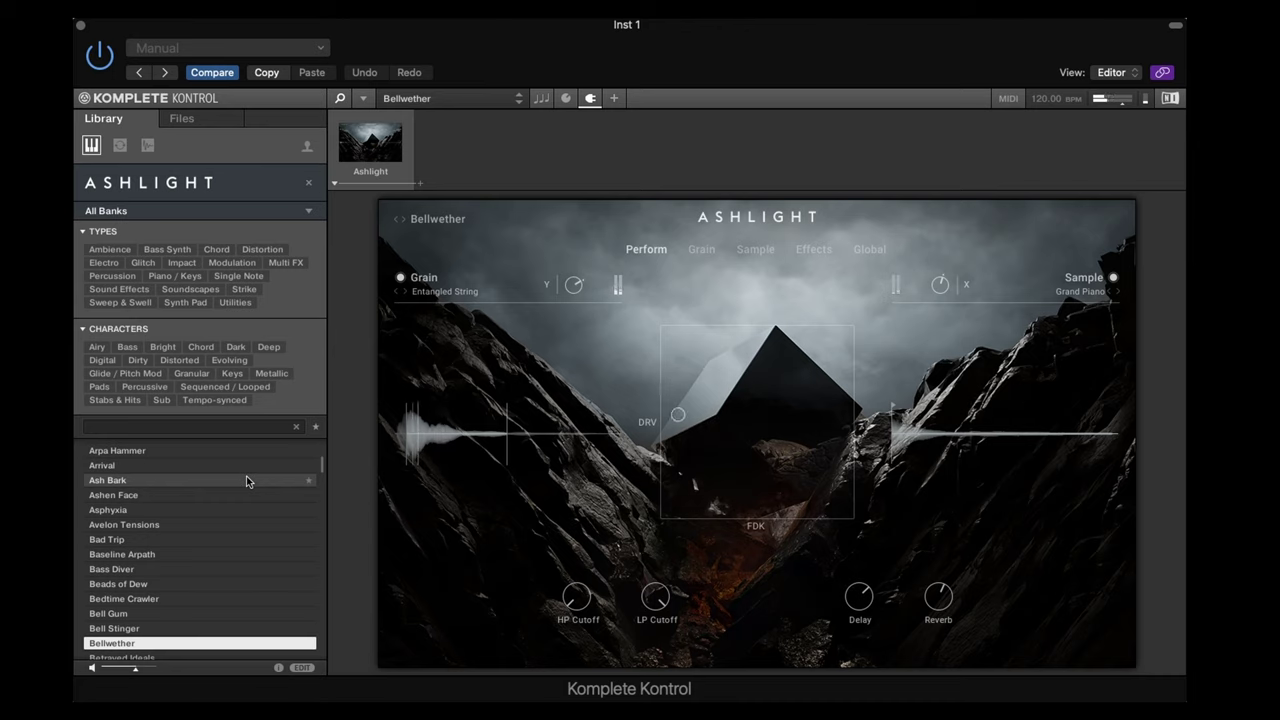
{"action": "key", "text": "Down"}
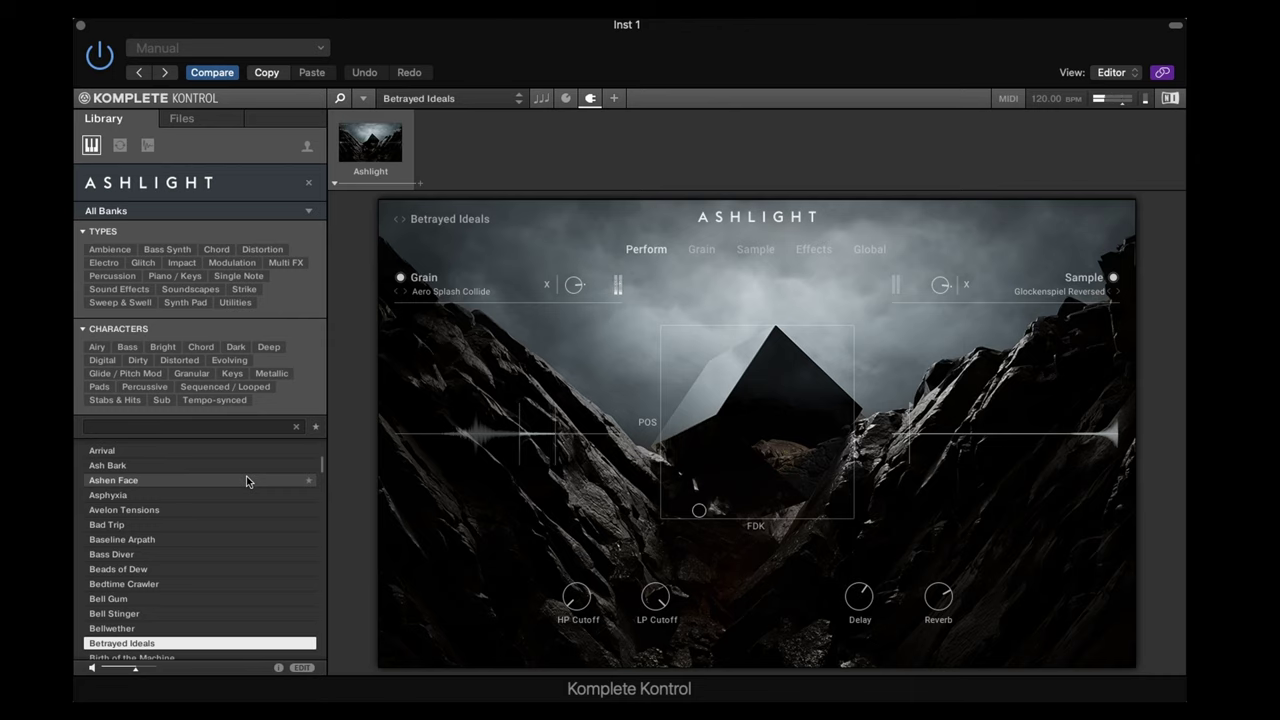
{"action": "key", "text": "Down"}
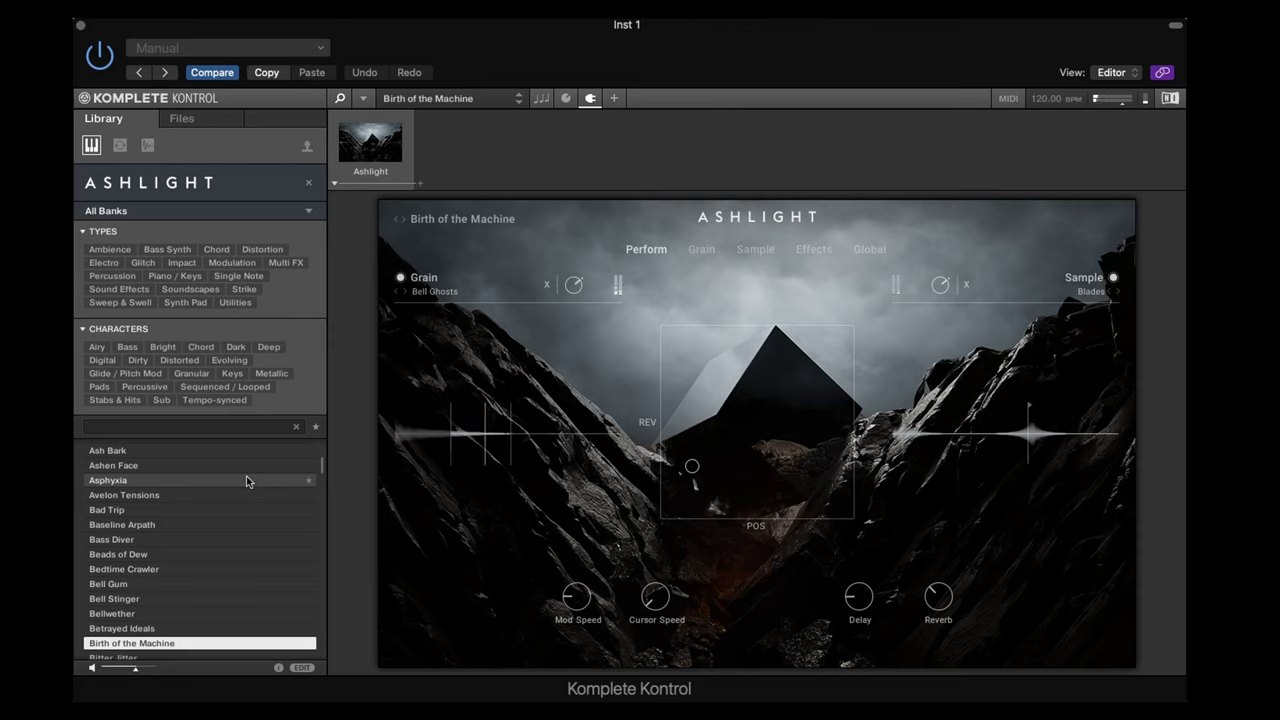
{"action": "key", "text": "Down"}
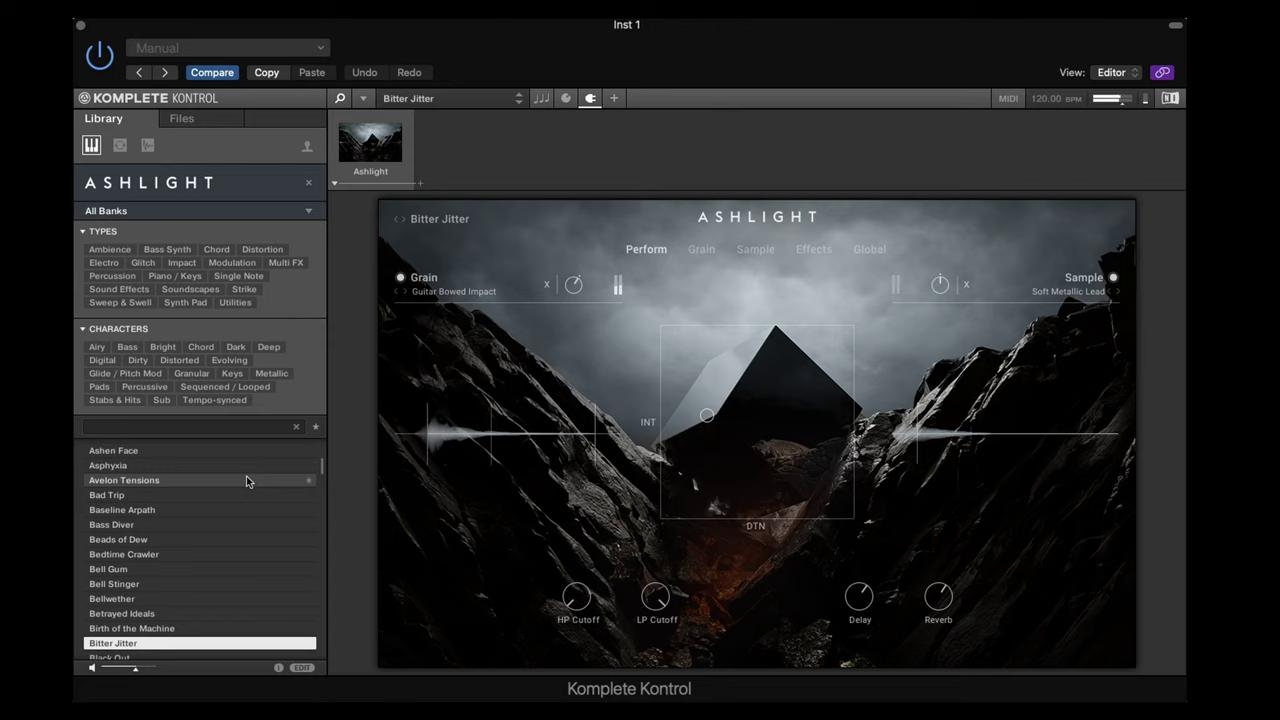
{"action": "key", "text": "Down"}
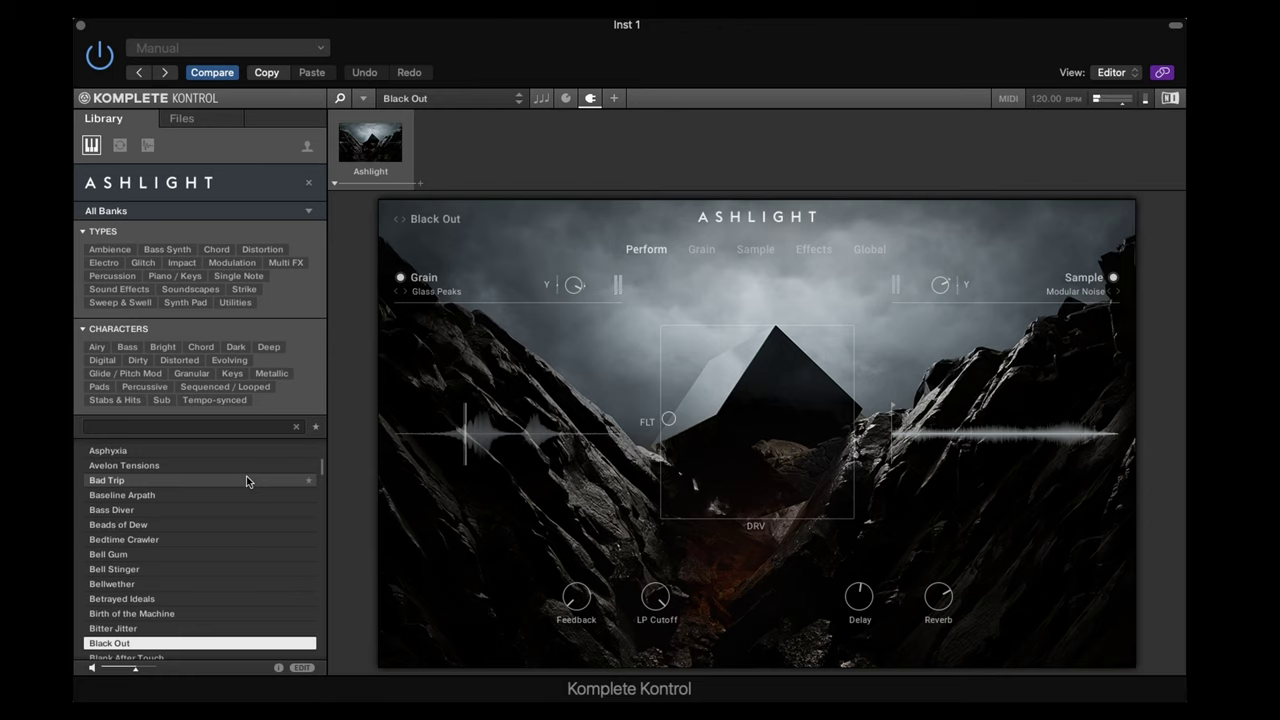
{"action": "key", "text": "Down"}
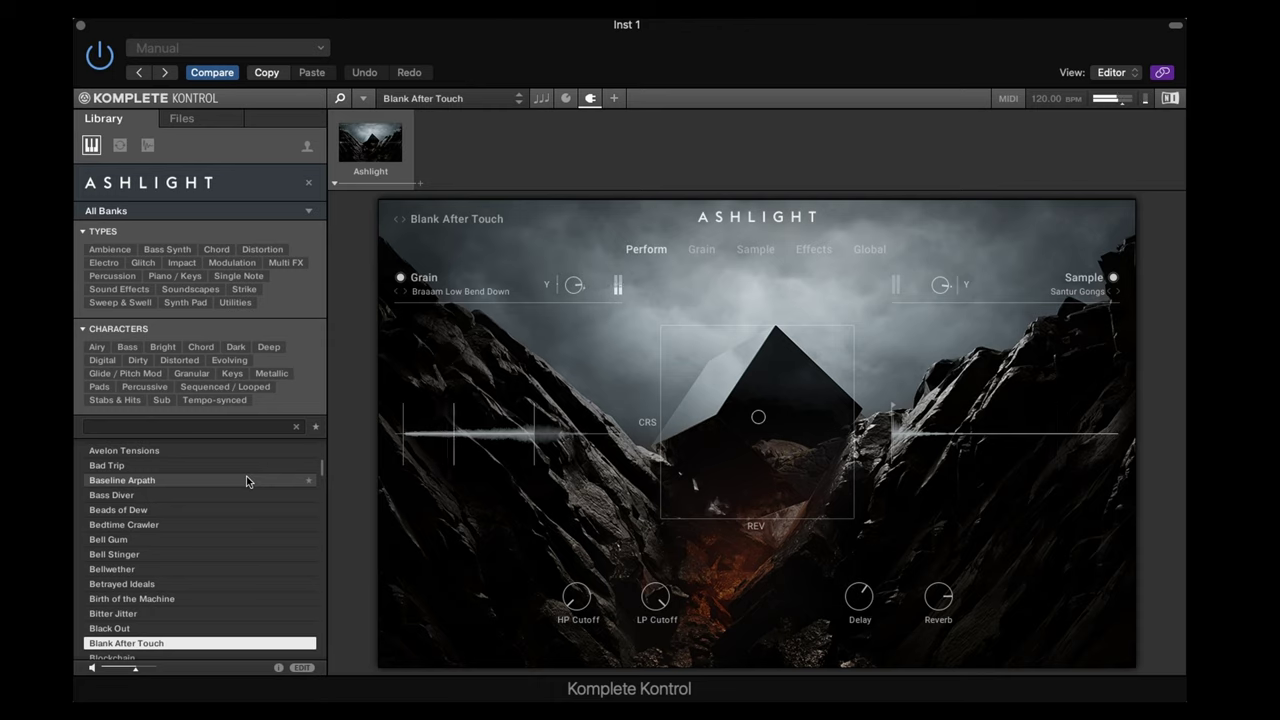
Step: Audition the remaining B presets of the Ashlight library in list order, from Blockchain through Buzzy Irritations
{"action": "key", "text": "Down"}
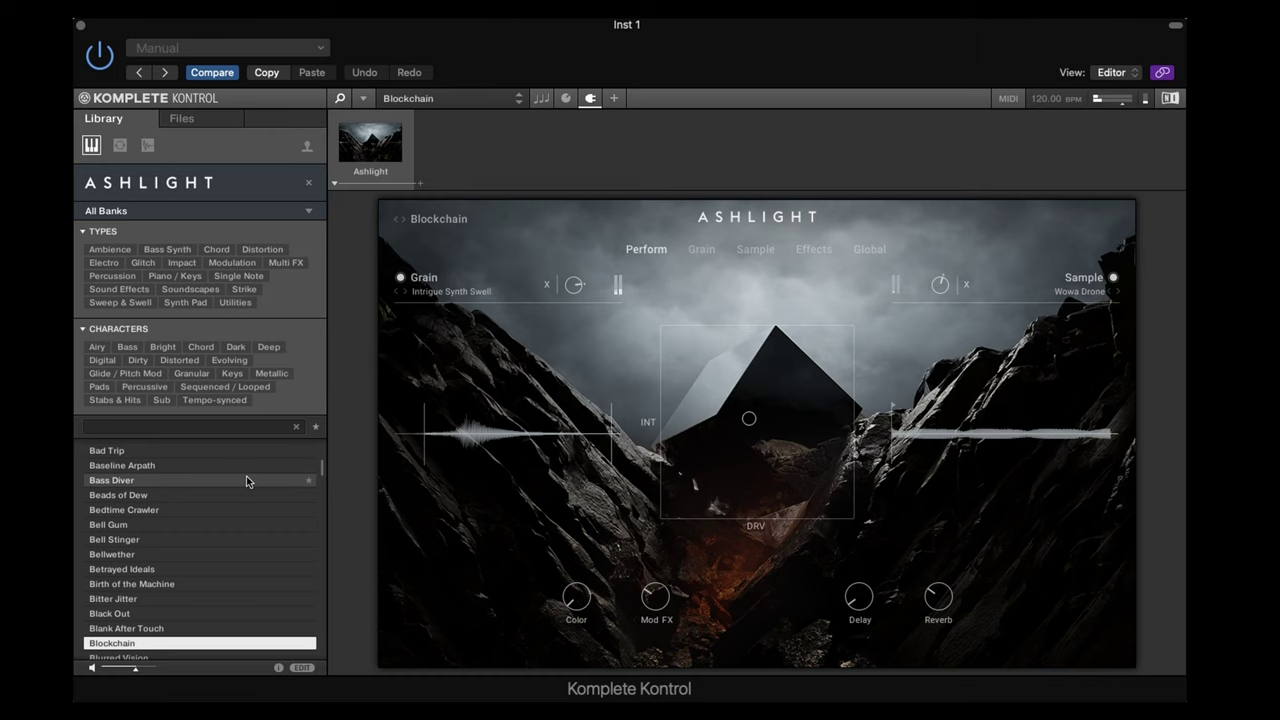
{"action": "key", "text": "Down"}
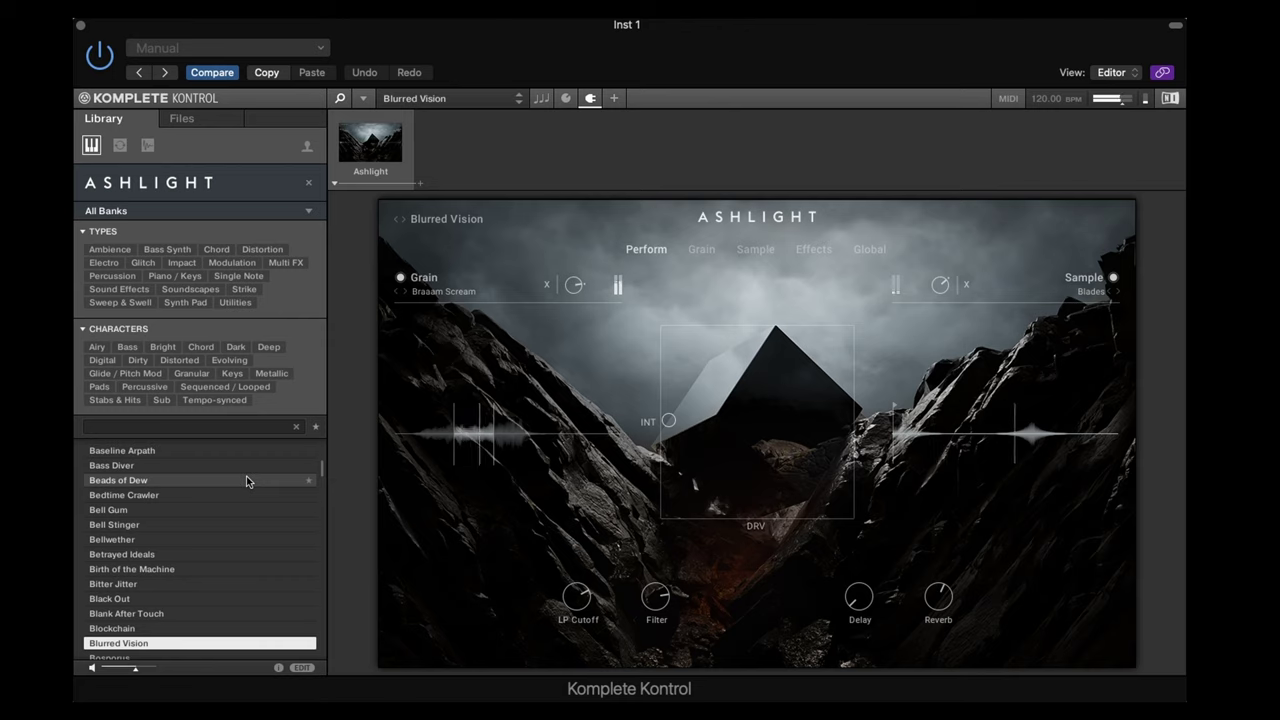
{"action": "key", "text": "Down"}
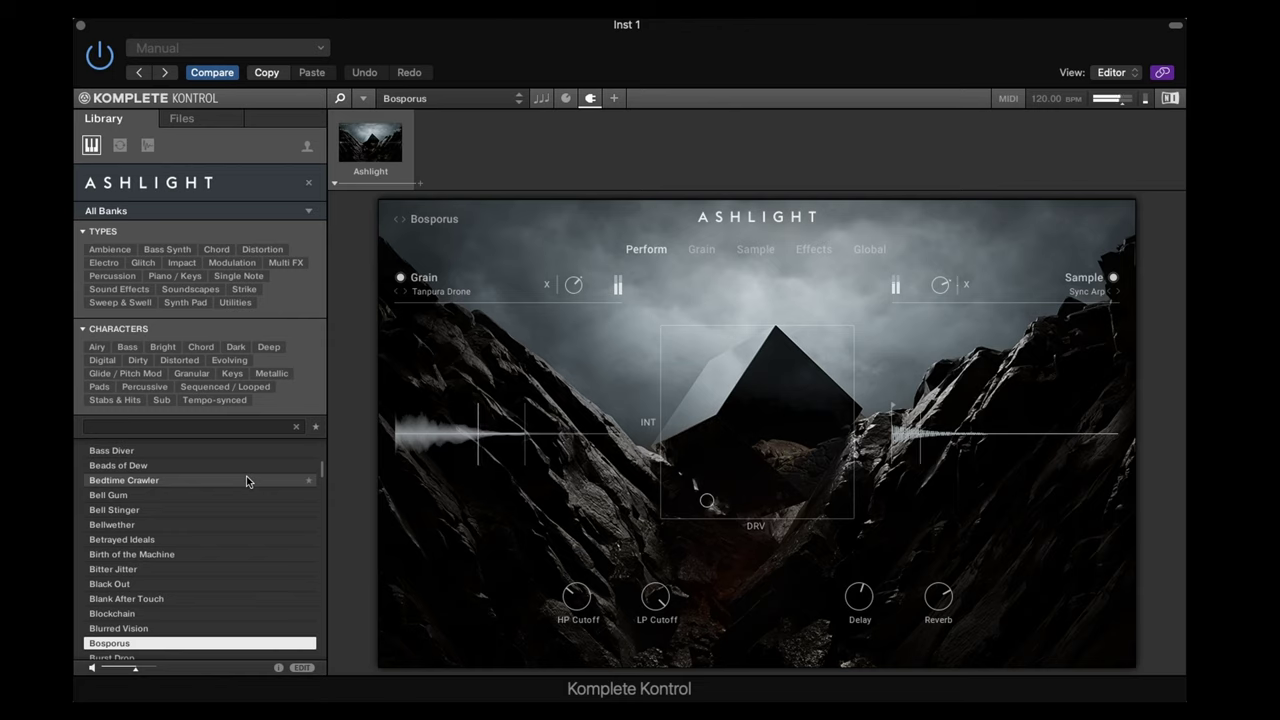
{"action": "key", "text": "Down"}
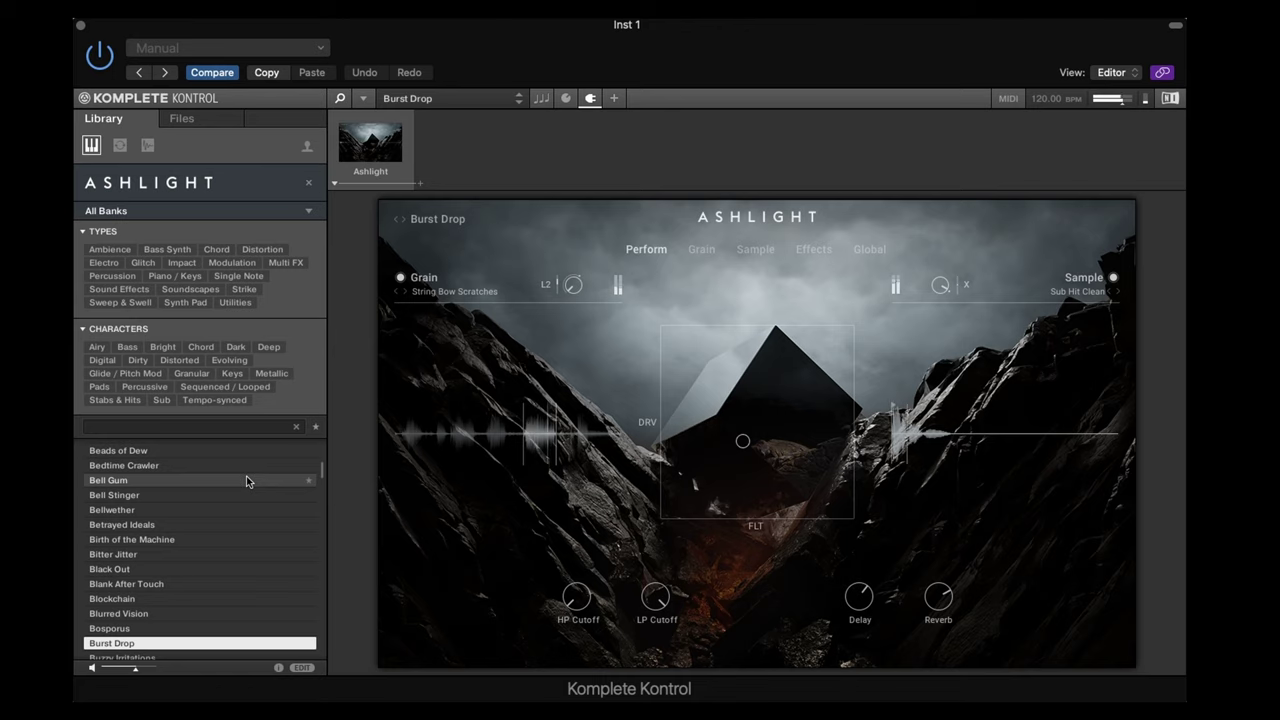
{"action": "key", "text": "Down"}
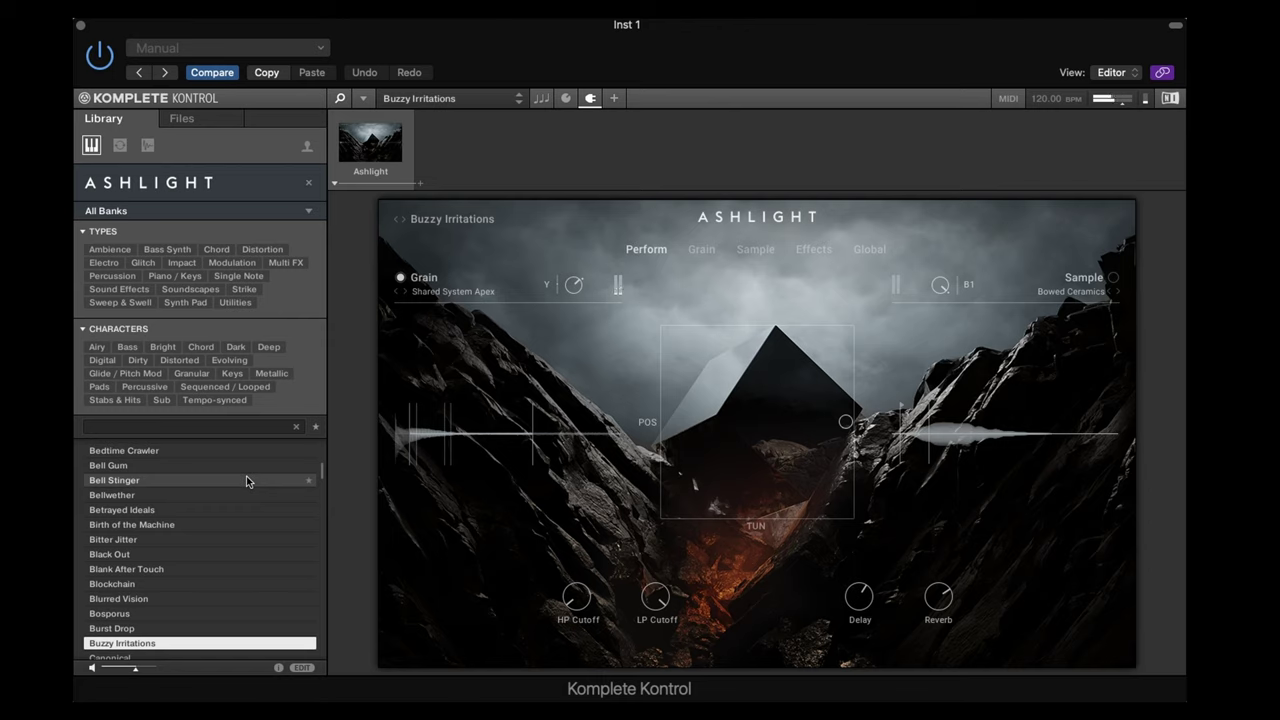
Step: Load and listen to each Ashlight preset in turn, from Canonical through Cemetery Dream
{"action": "key", "text": "Down"}
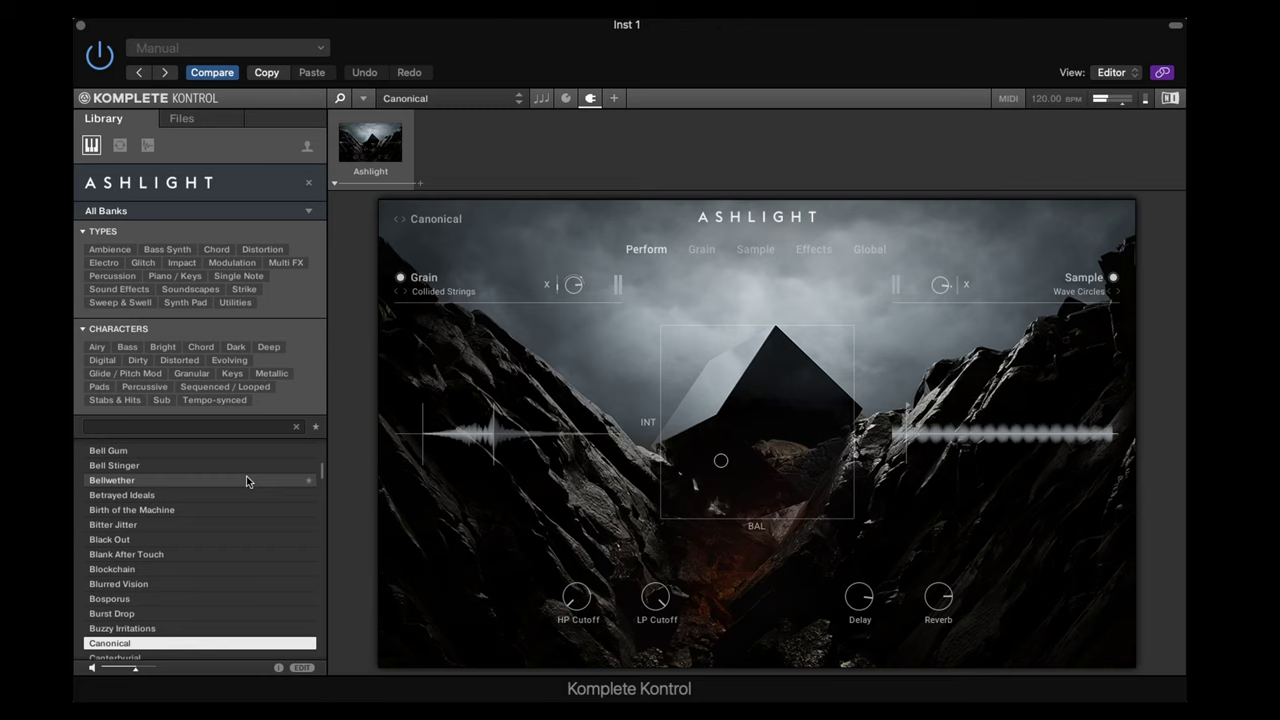
{"action": "key", "text": "Down"}
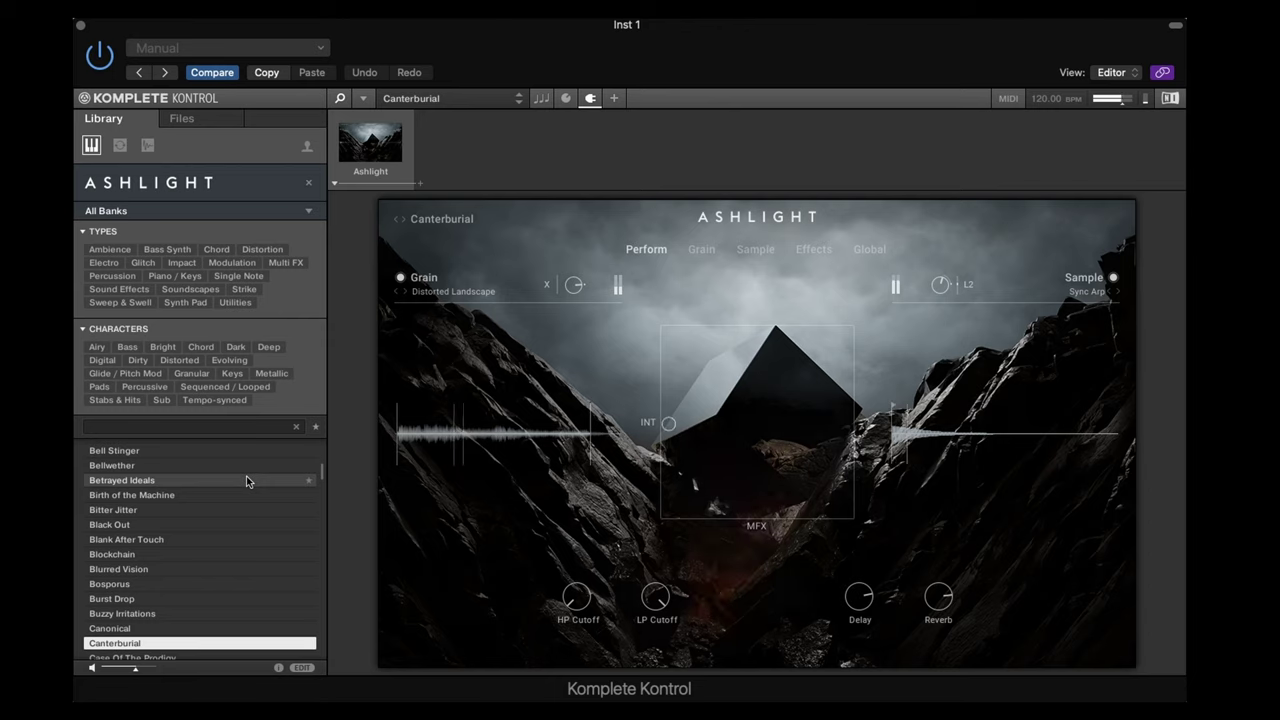
{"action": "key", "text": "Down"}
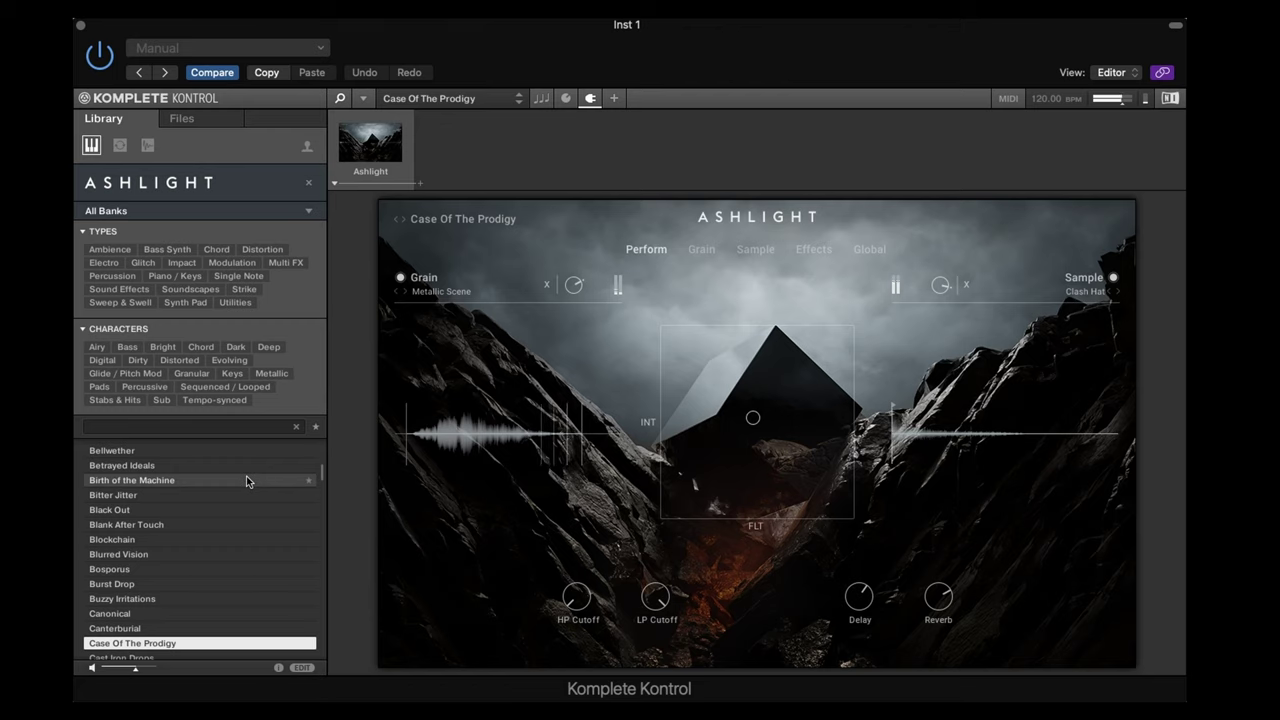
{"action": "key", "text": "Down"}
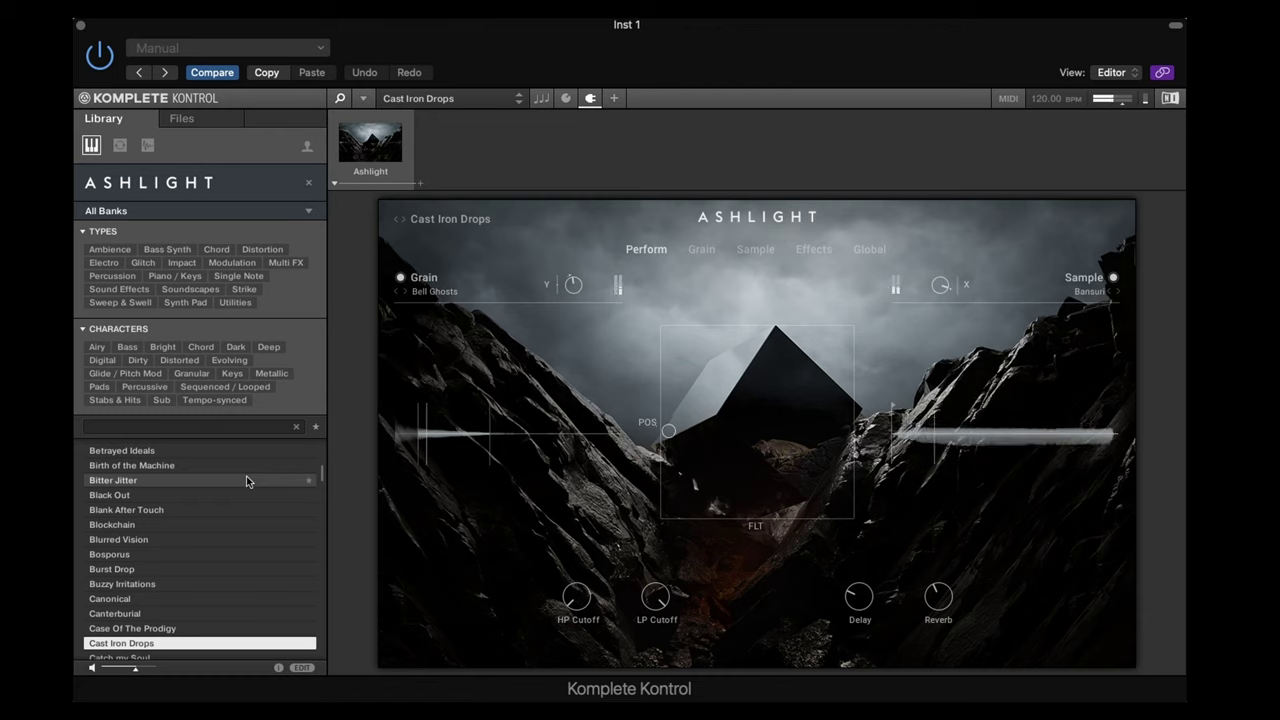
{"action": "key", "text": "Down"}
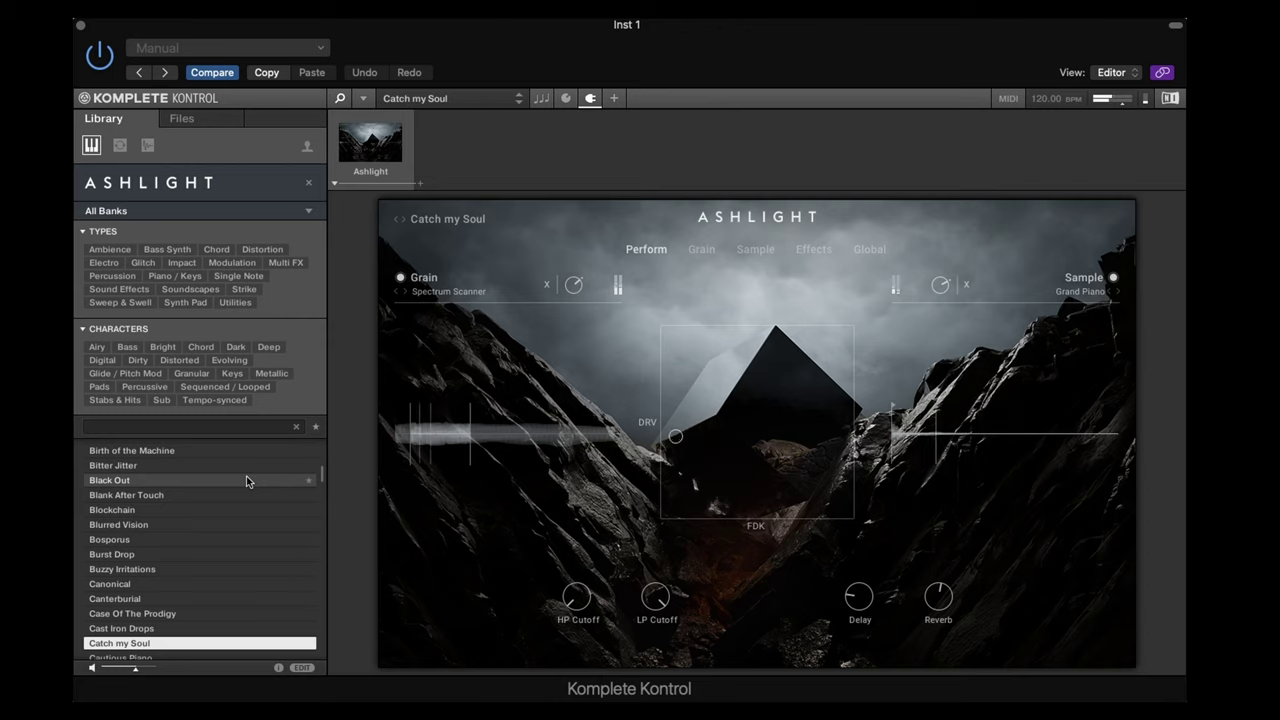
{"action": "key", "text": "Down"}
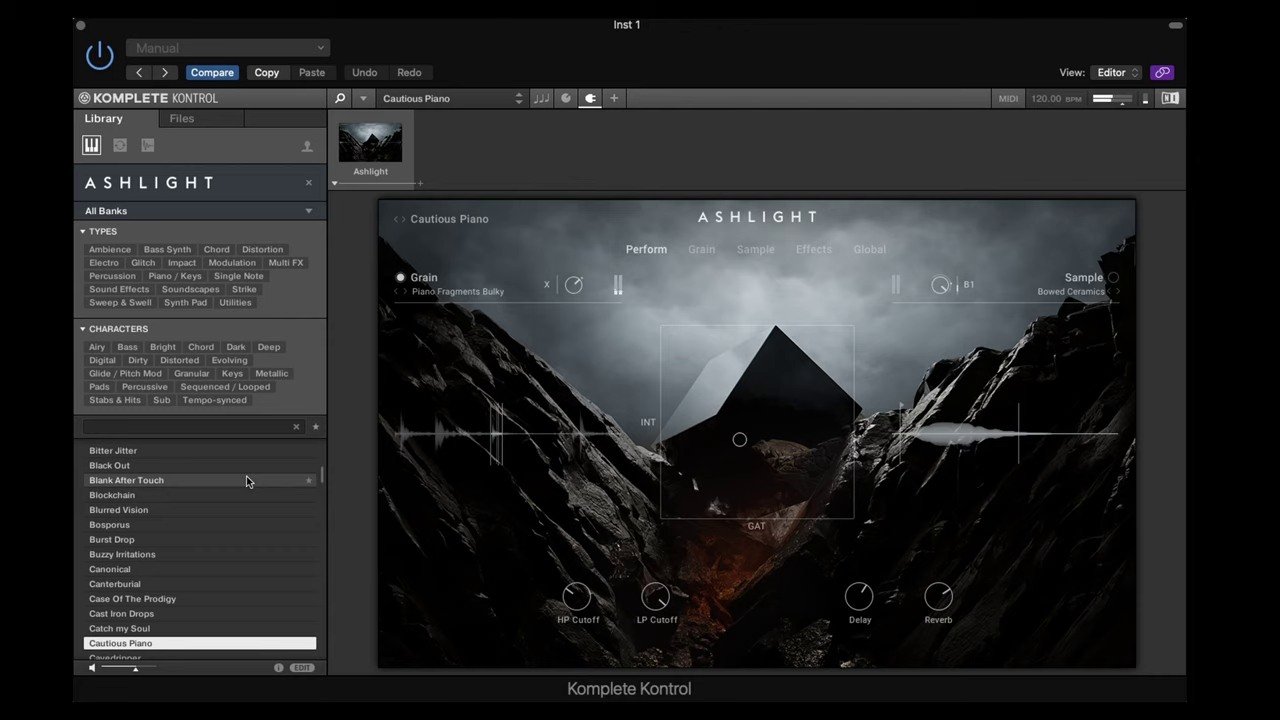
{"action": "key", "text": "Down"}
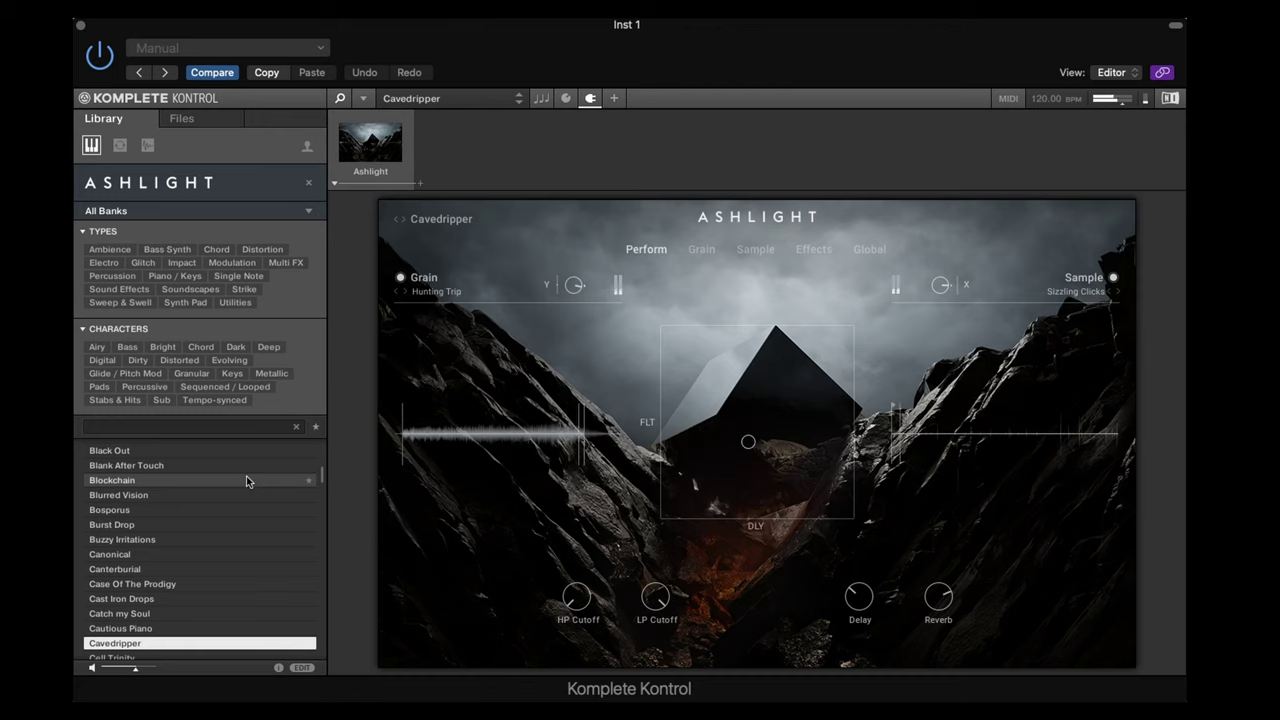
{"action": "key", "text": "Down"}
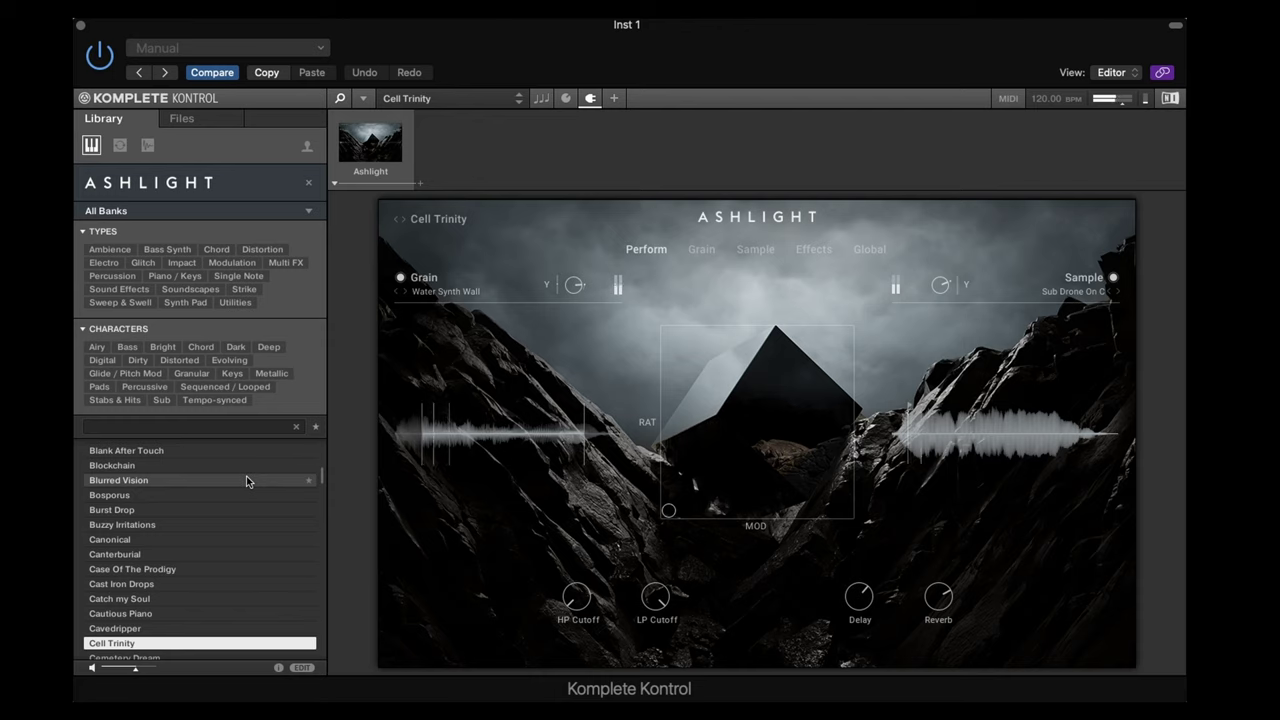
{"action": "key", "text": "Down"}
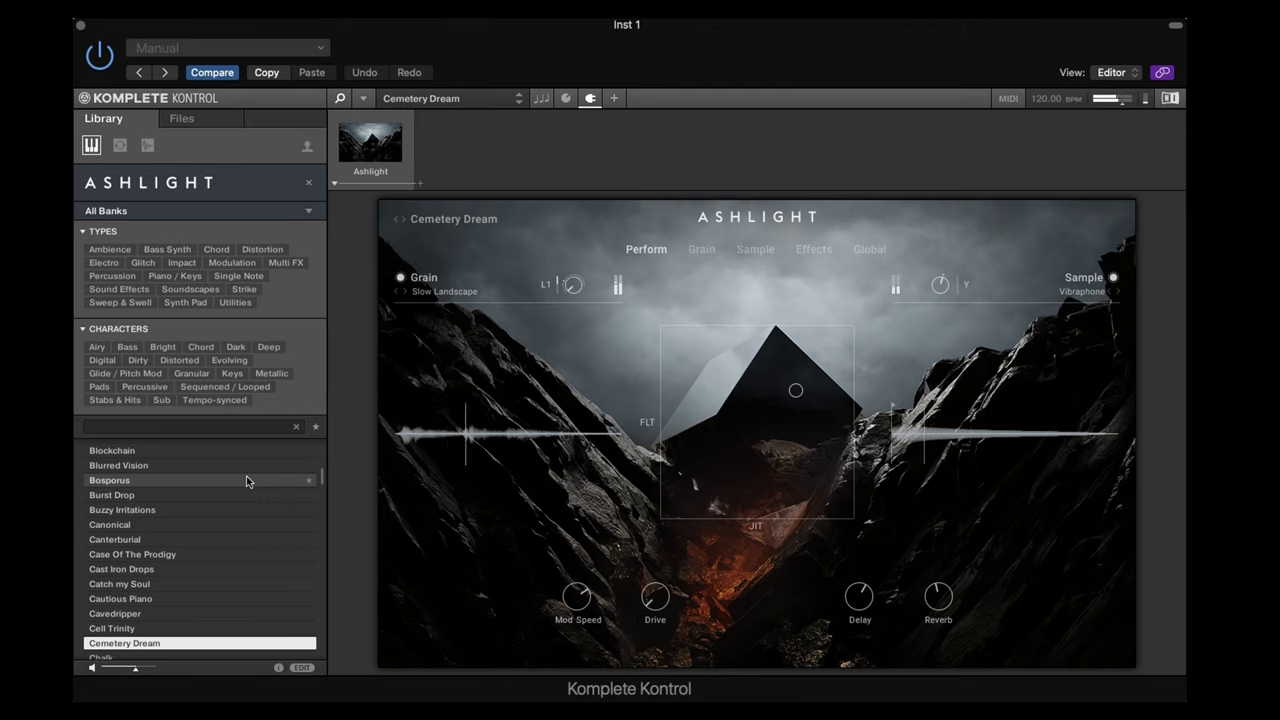
Step: Audition the Ashlight presets from Chalk through Clusterize, one after another
{"action": "key", "text": "Down"}
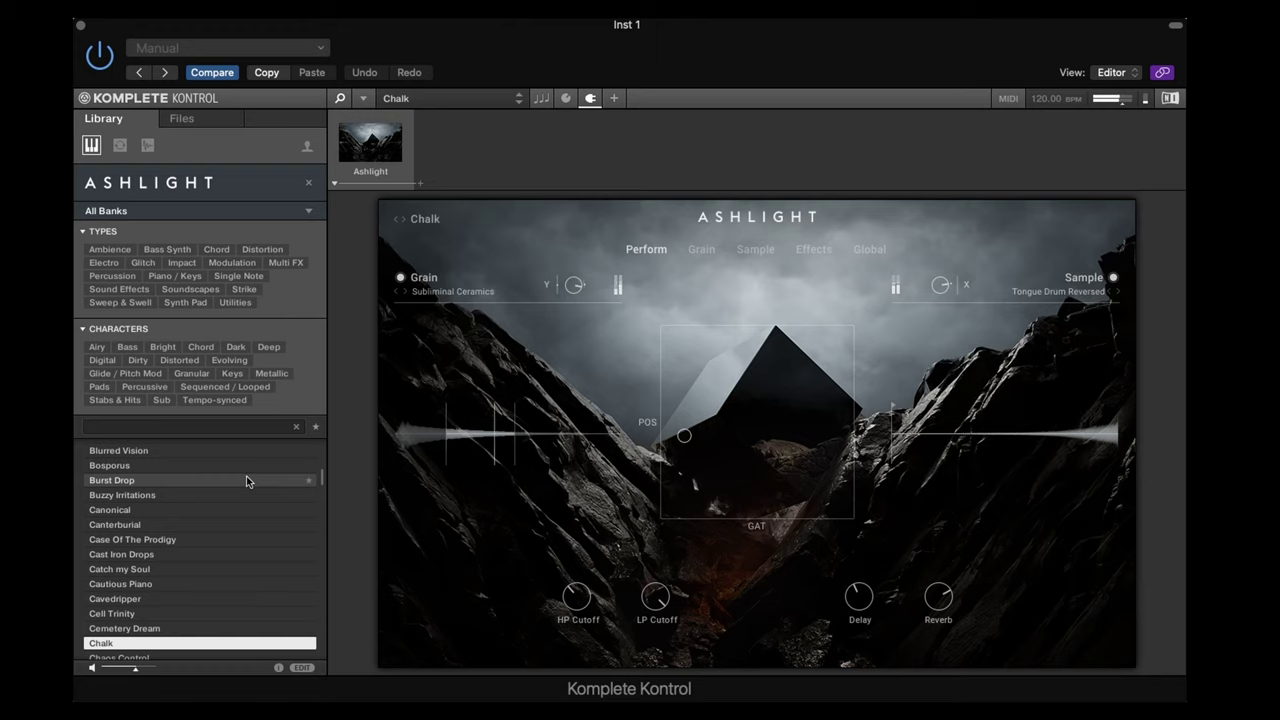
{"action": "key", "text": "Down"}
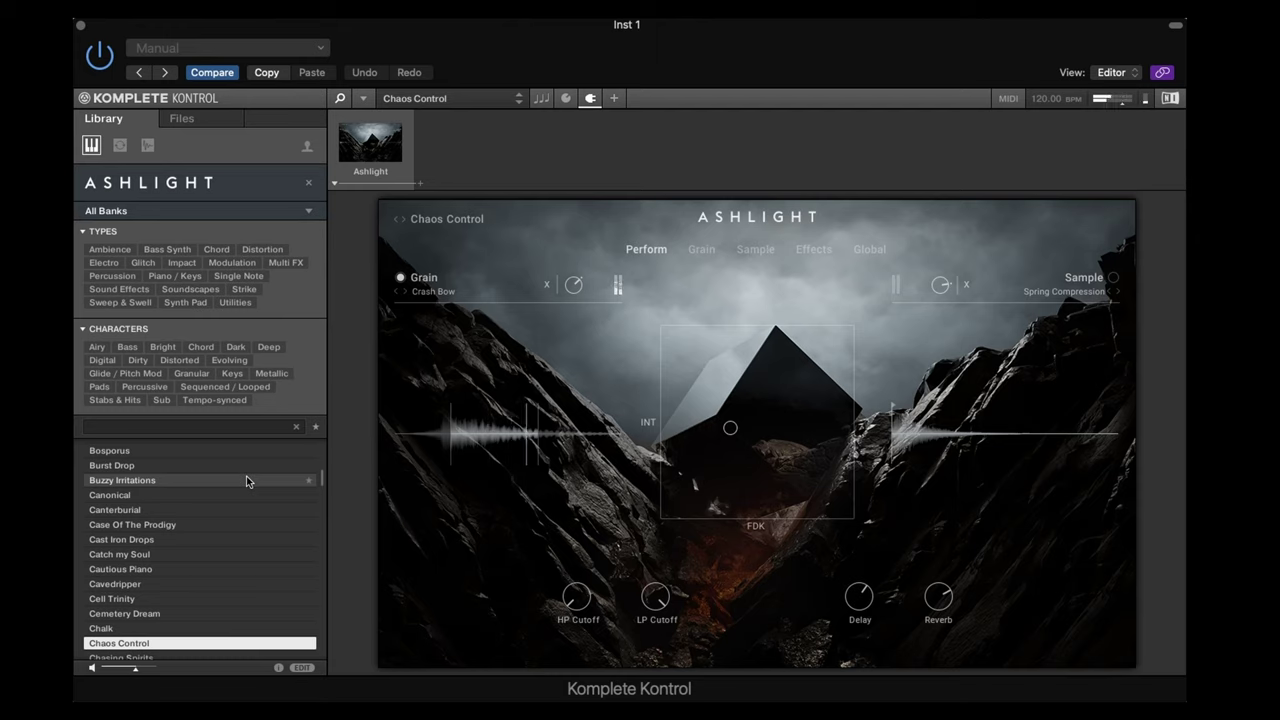
{"action": "key", "text": "Down"}
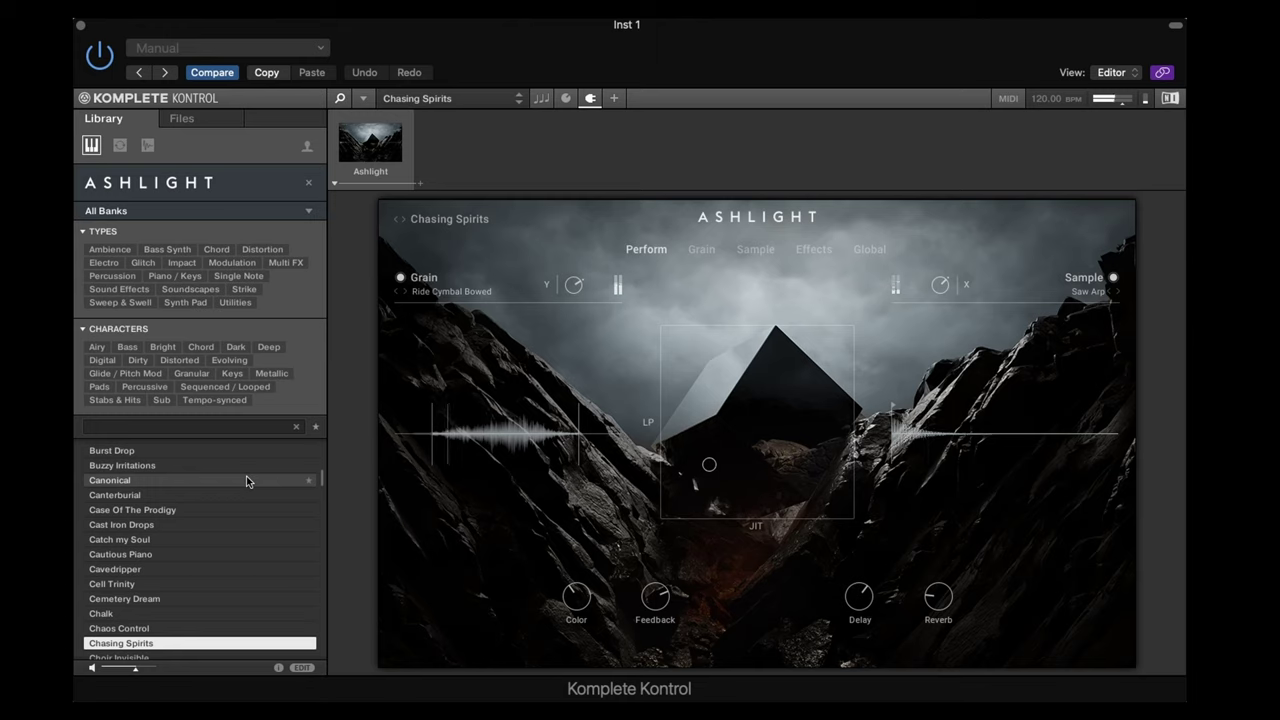
{"action": "key", "text": "Down"}
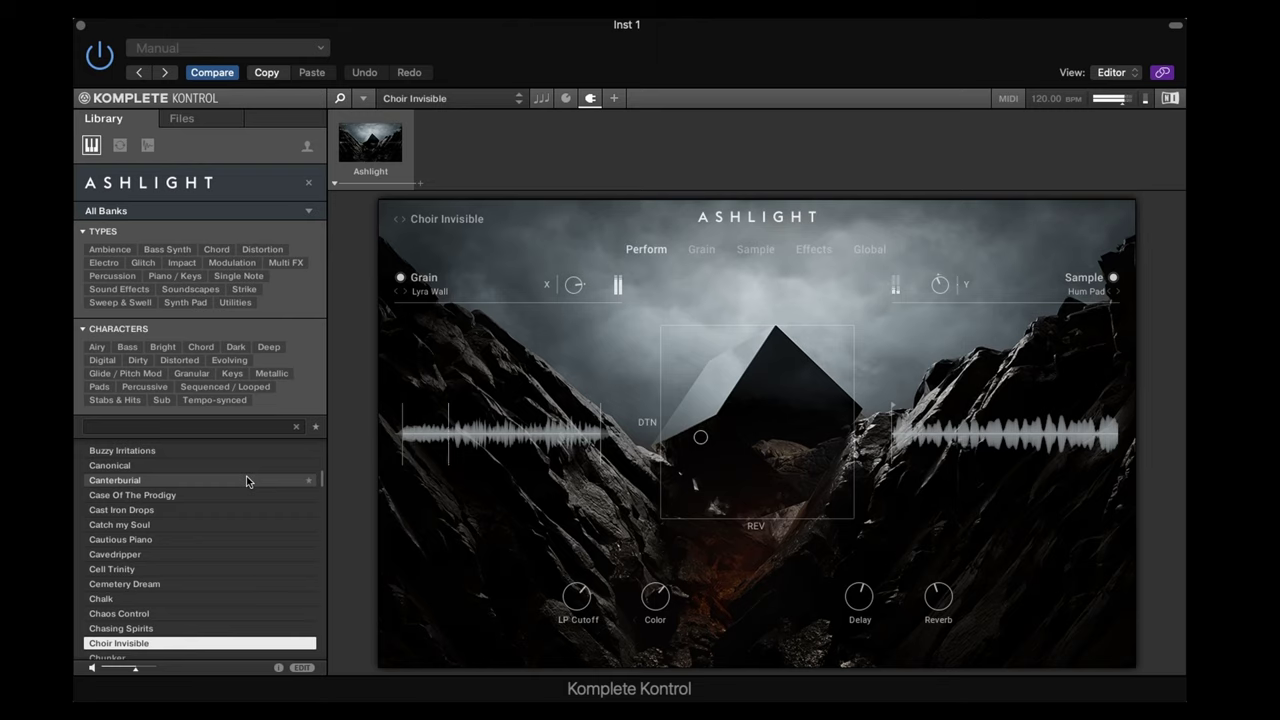
{"action": "key", "text": "Down"}
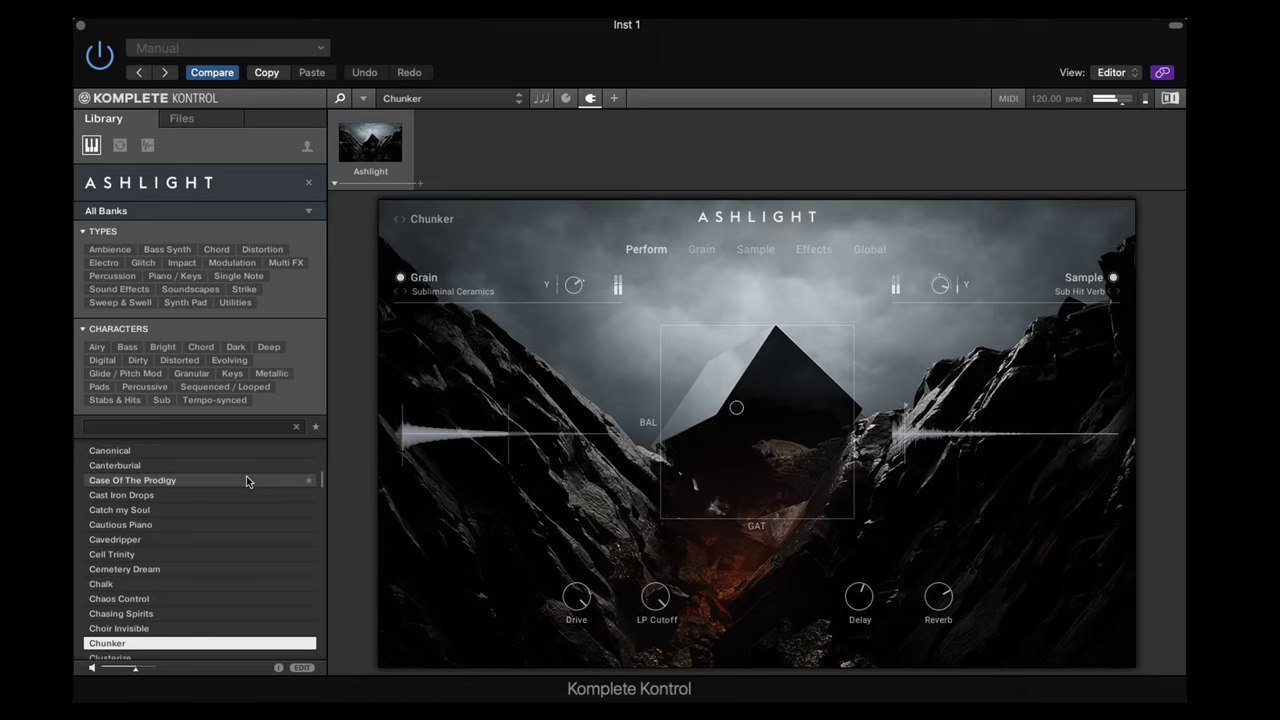
{"action": "key", "text": "Down"}
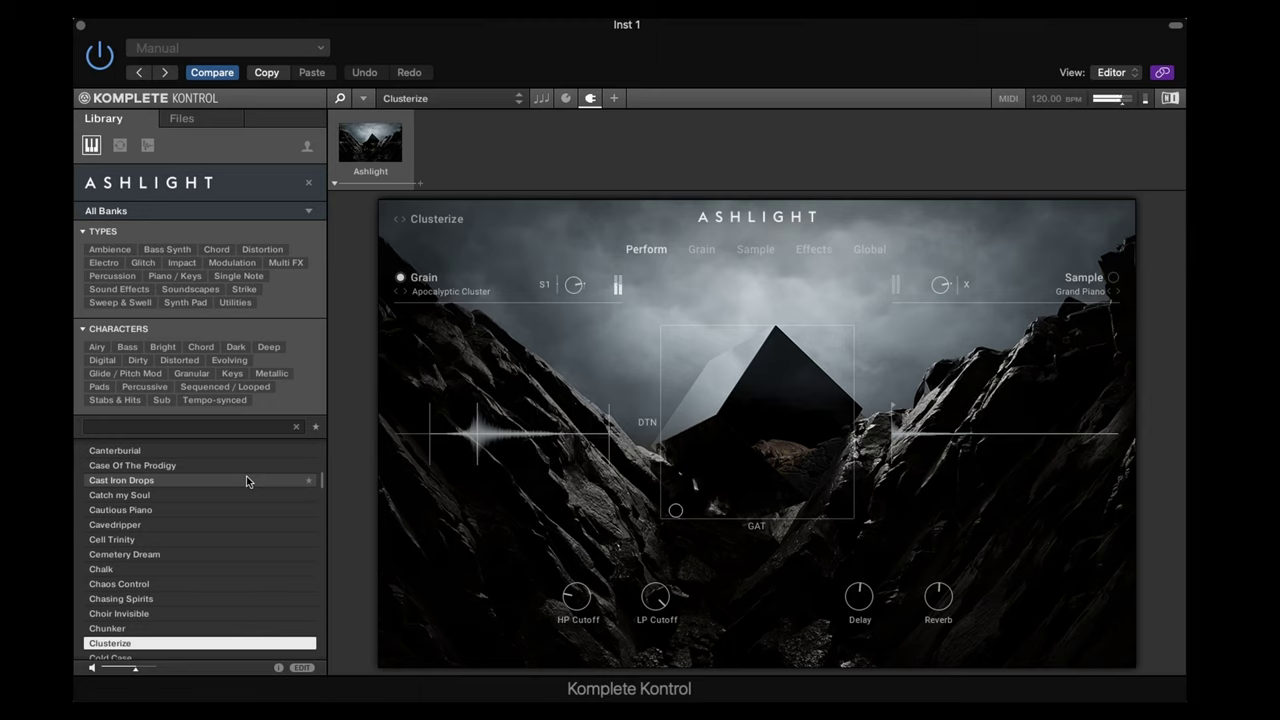
Step: Listen to the Ashlight presets from Cold Case through Corned Felt in alphabetical order
{"action": "key", "text": "Down"}
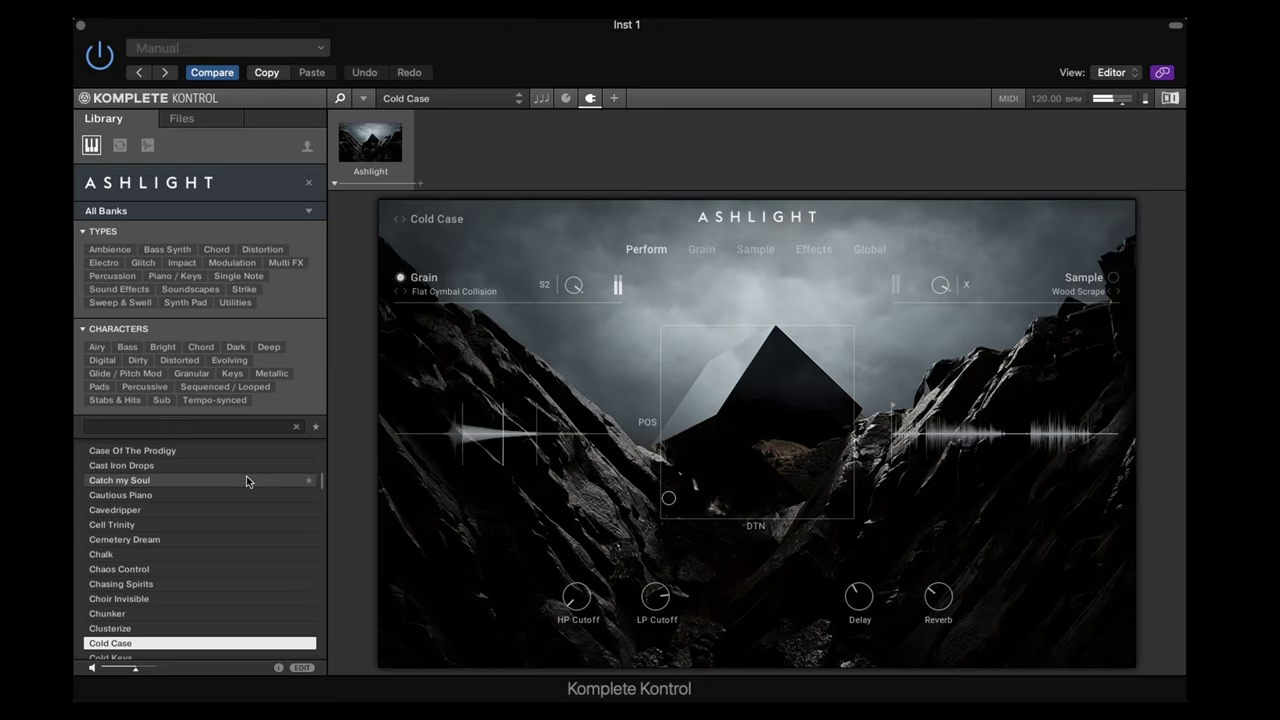
{"action": "key", "text": "Down"}
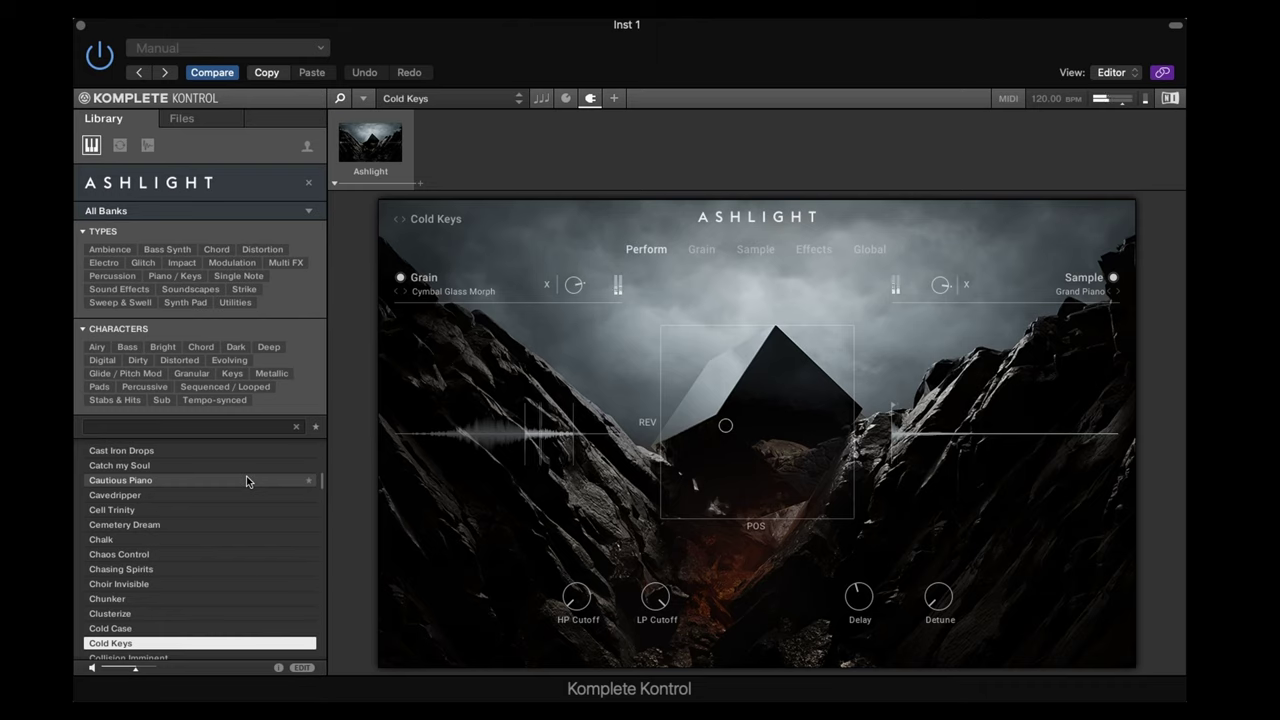
{"action": "key", "text": "Down"}
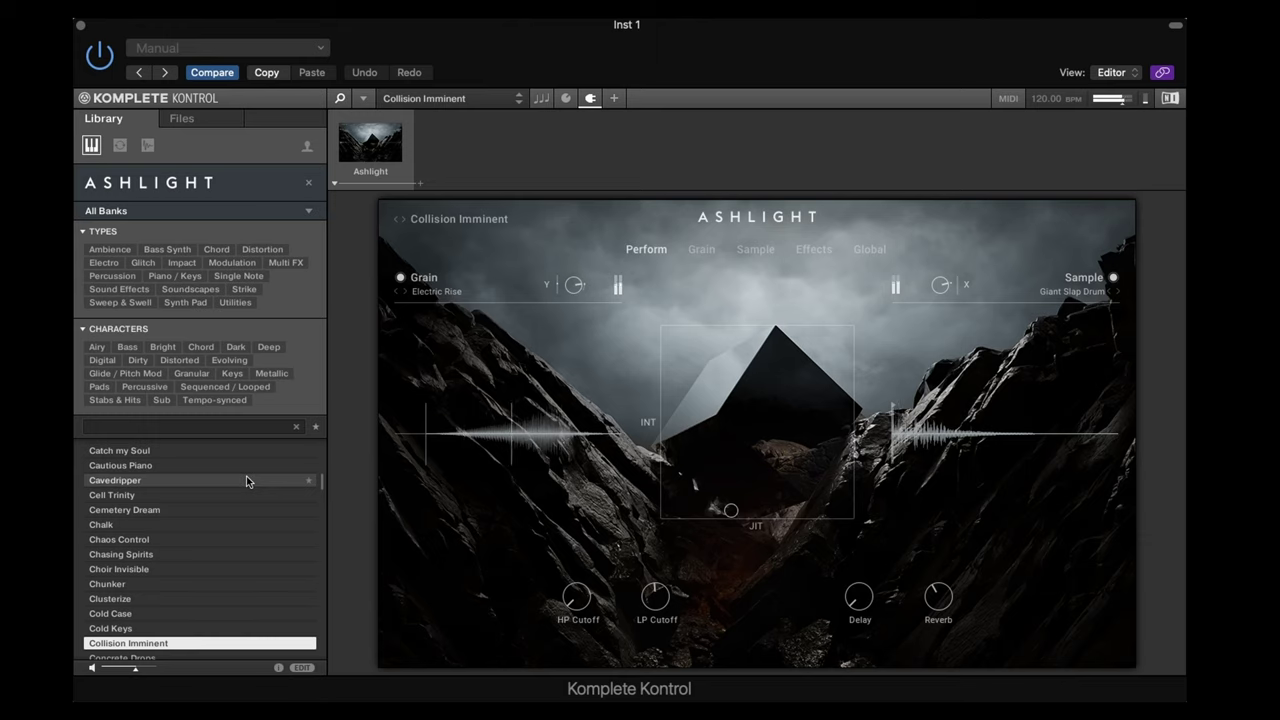
{"action": "key", "text": "Down"}
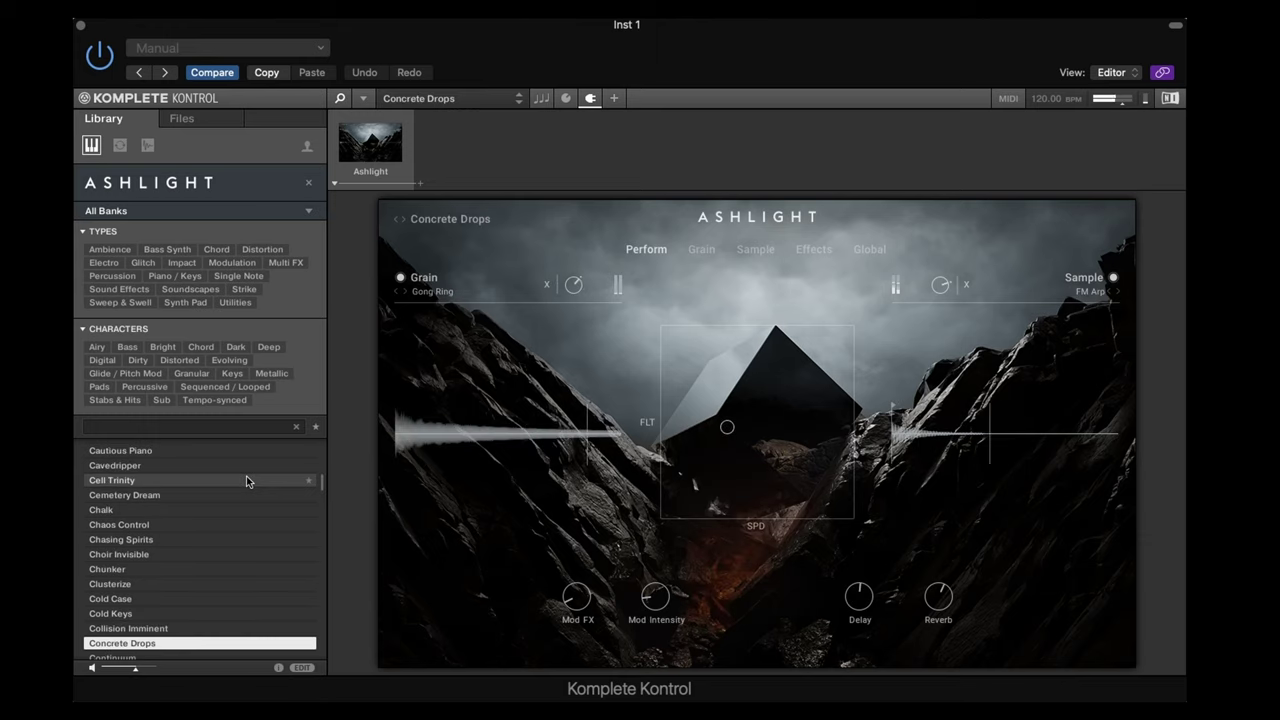
{"action": "key", "text": "Down"}
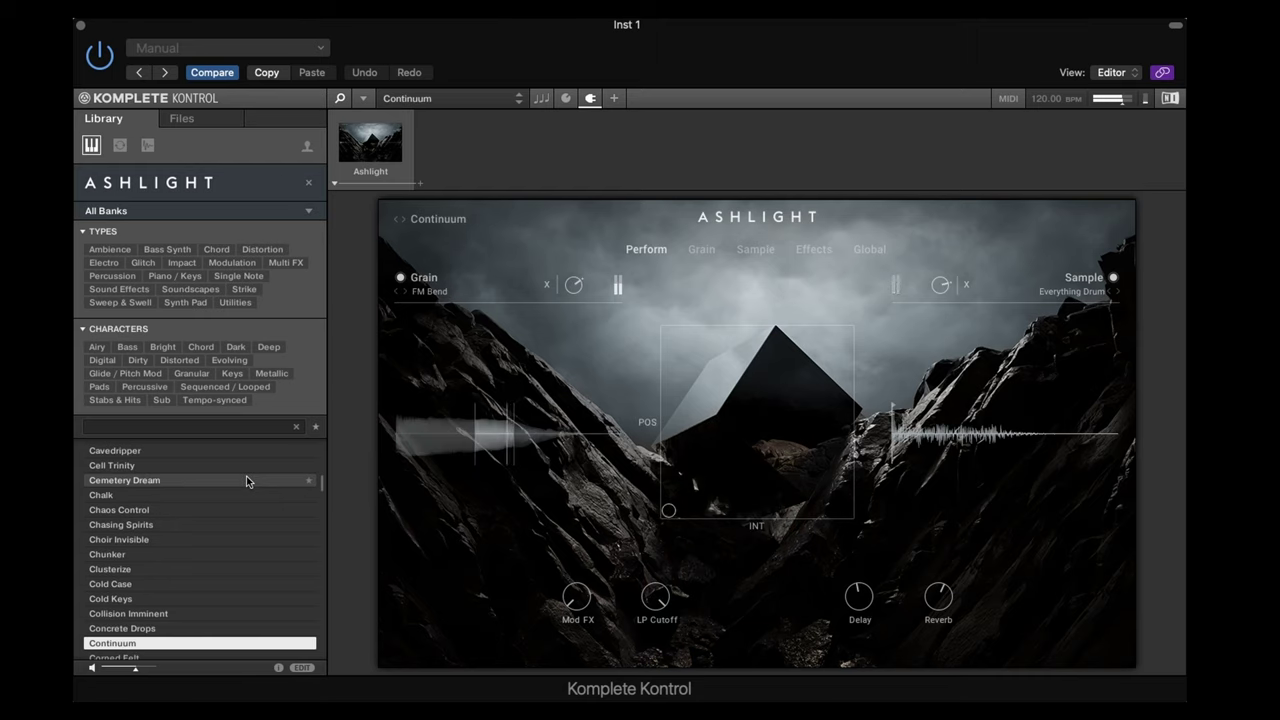
{"action": "key", "text": "Down"}
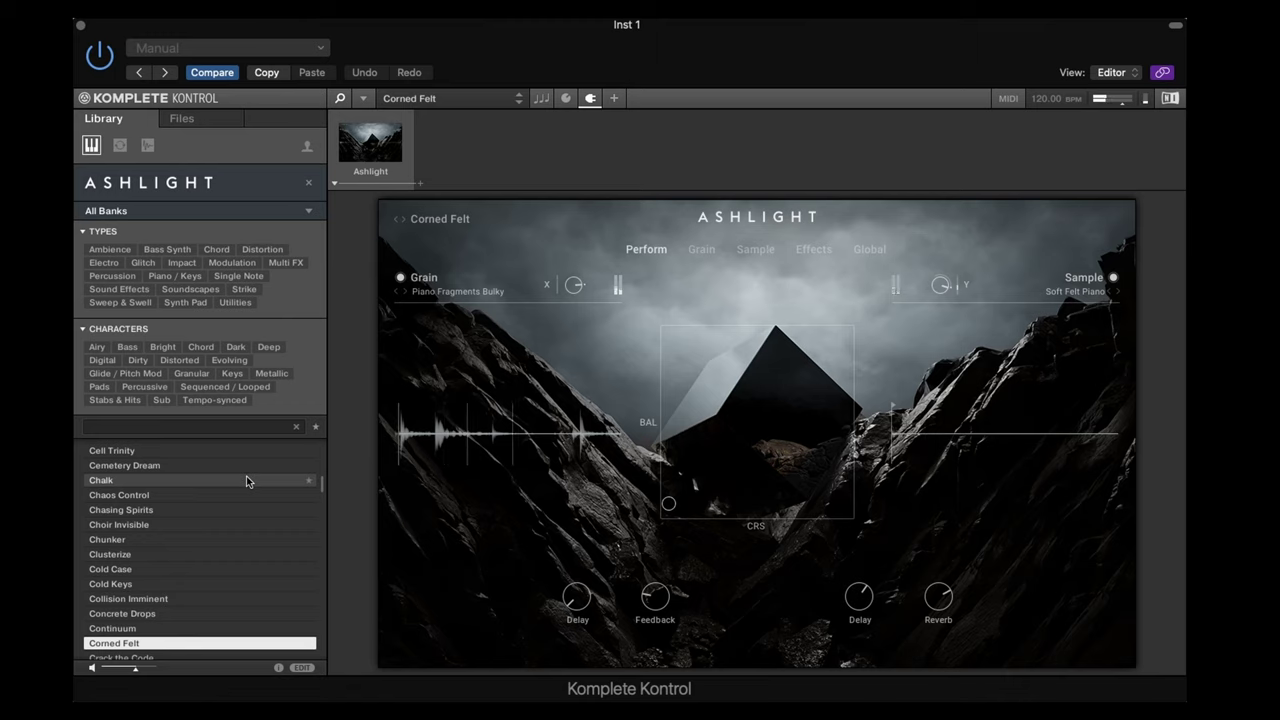
Step: Step through the Ashlight presets from Crack the Code through Crystal Balls, playing each one
{"action": "key", "text": "Down"}
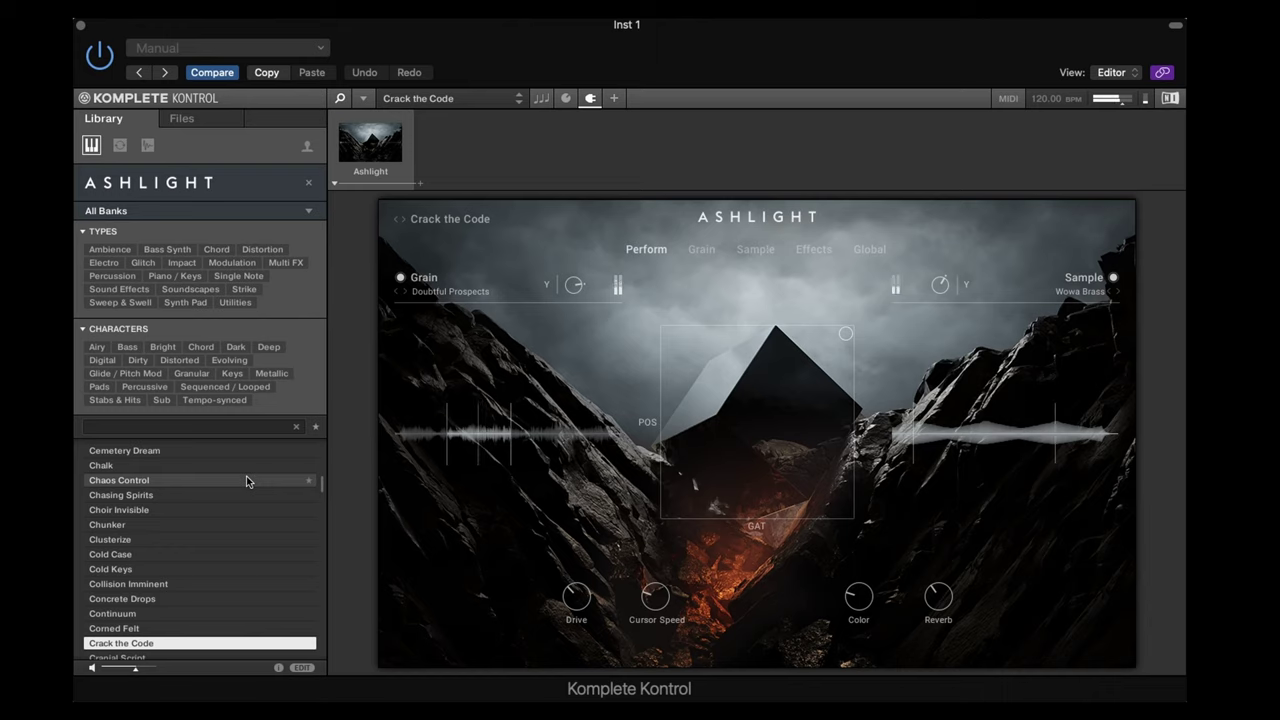
{"action": "key", "text": "Down"}
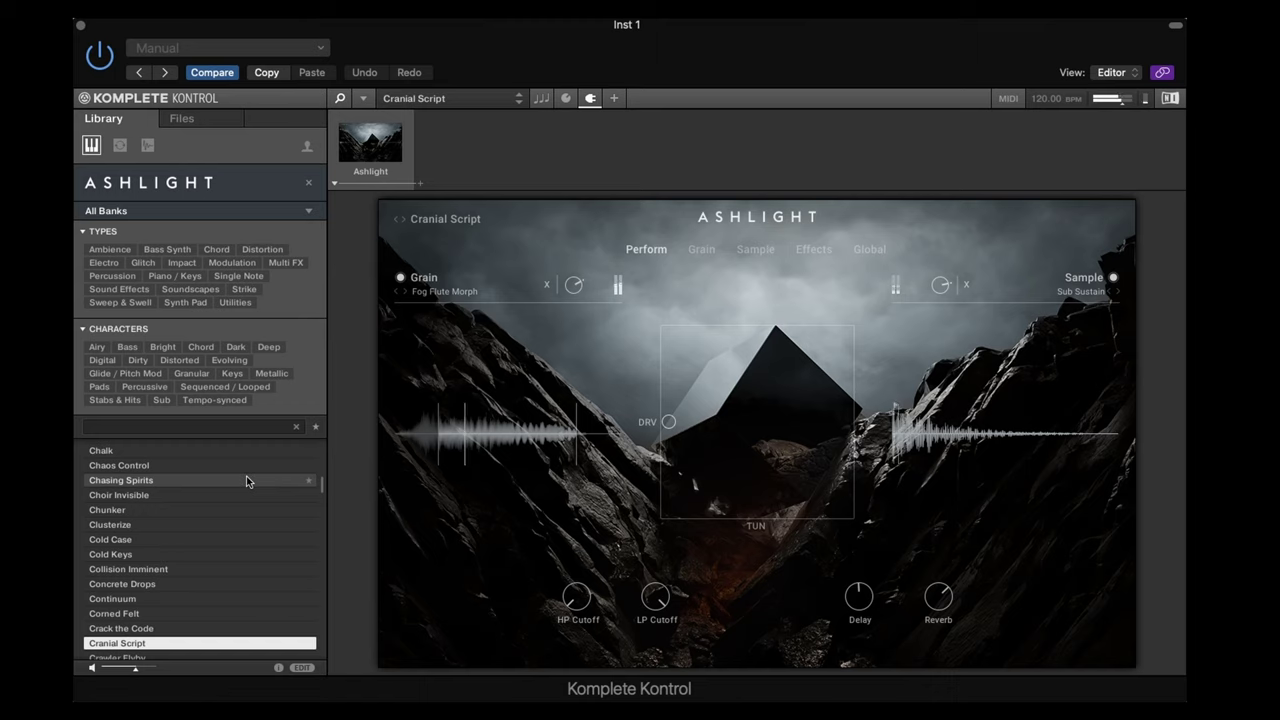
{"action": "key", "text": "Down"}
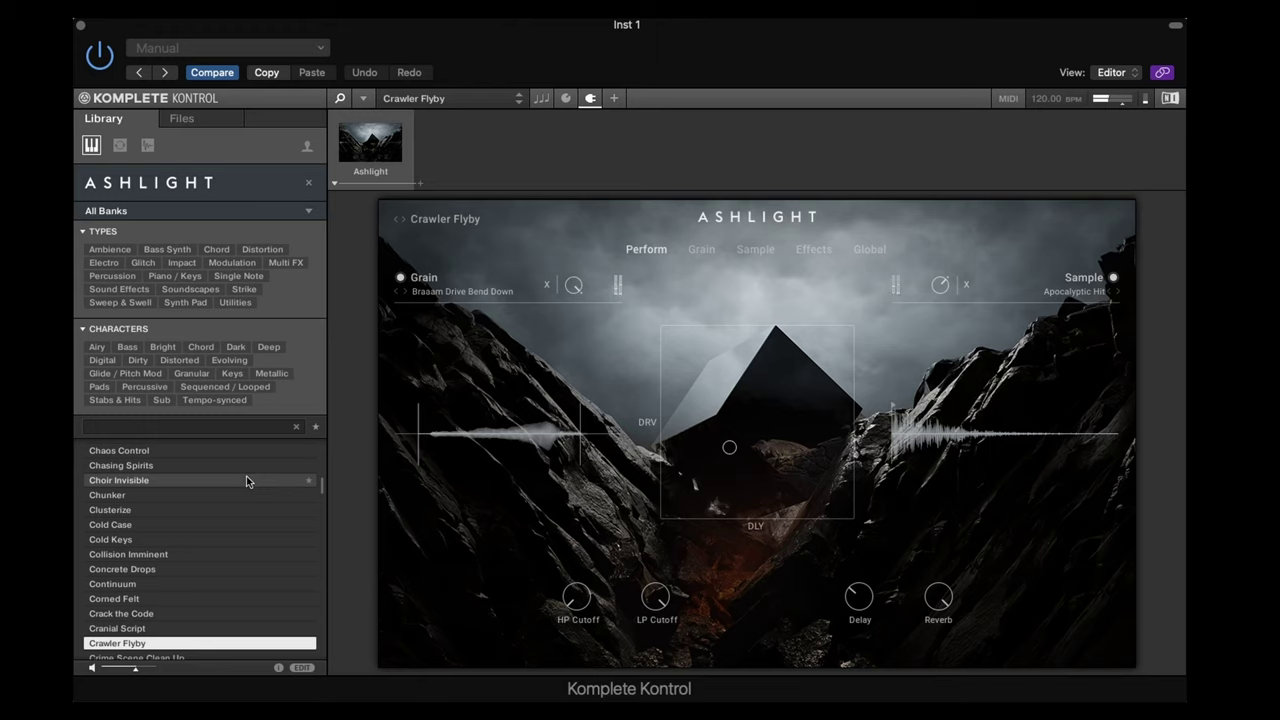
{"action": "key", "text": "Down"}
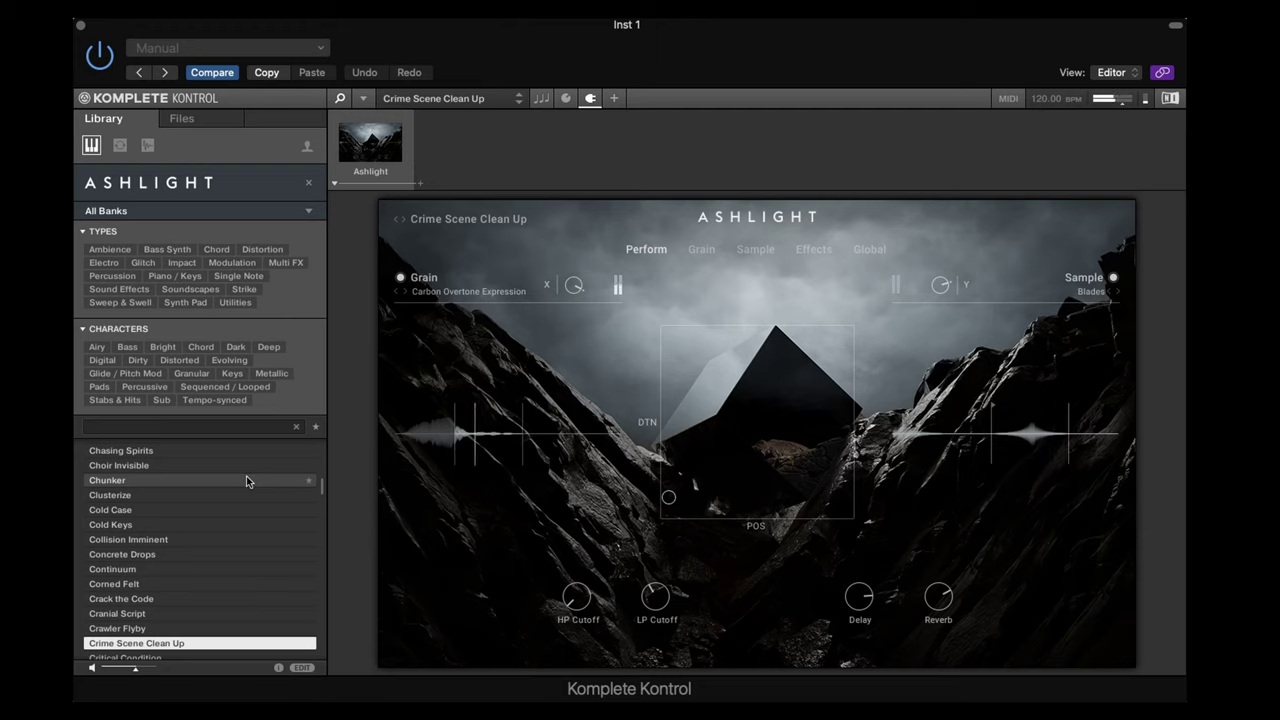
{"action": "key", "text": "Down"}
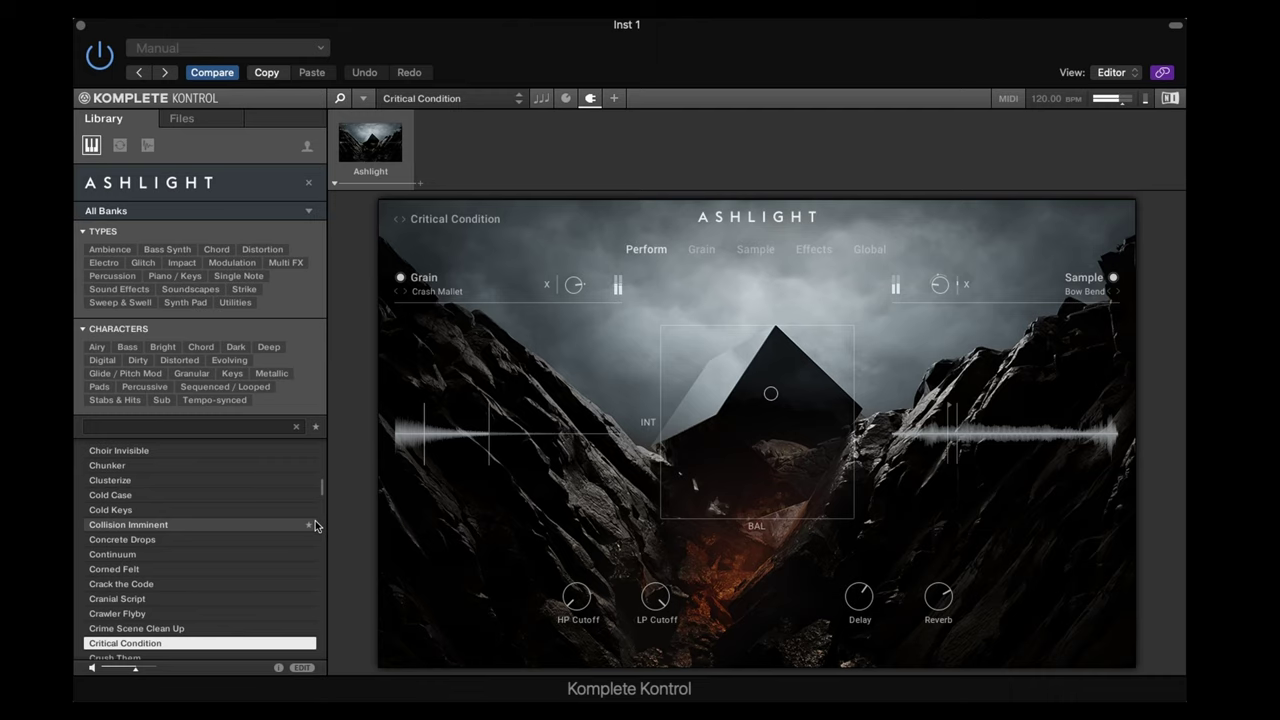
{"action": "key", "text": "Down"}
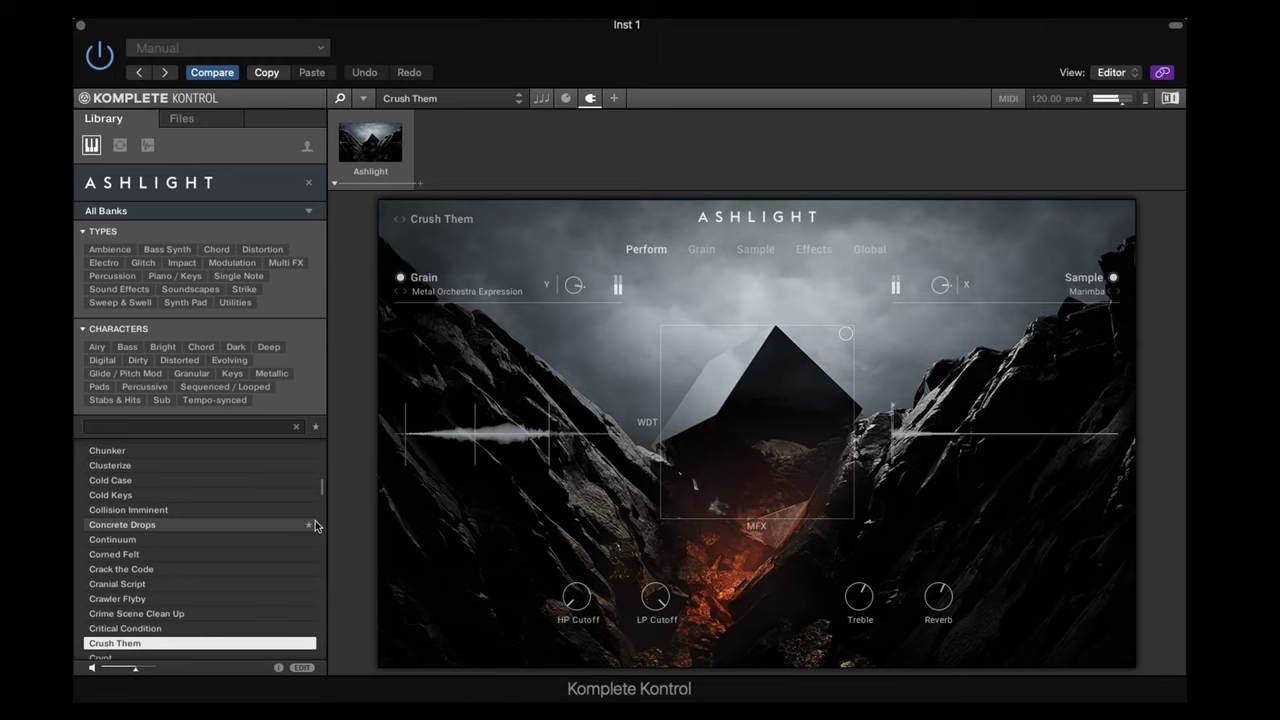
{"action": "key", "text": "Down"}
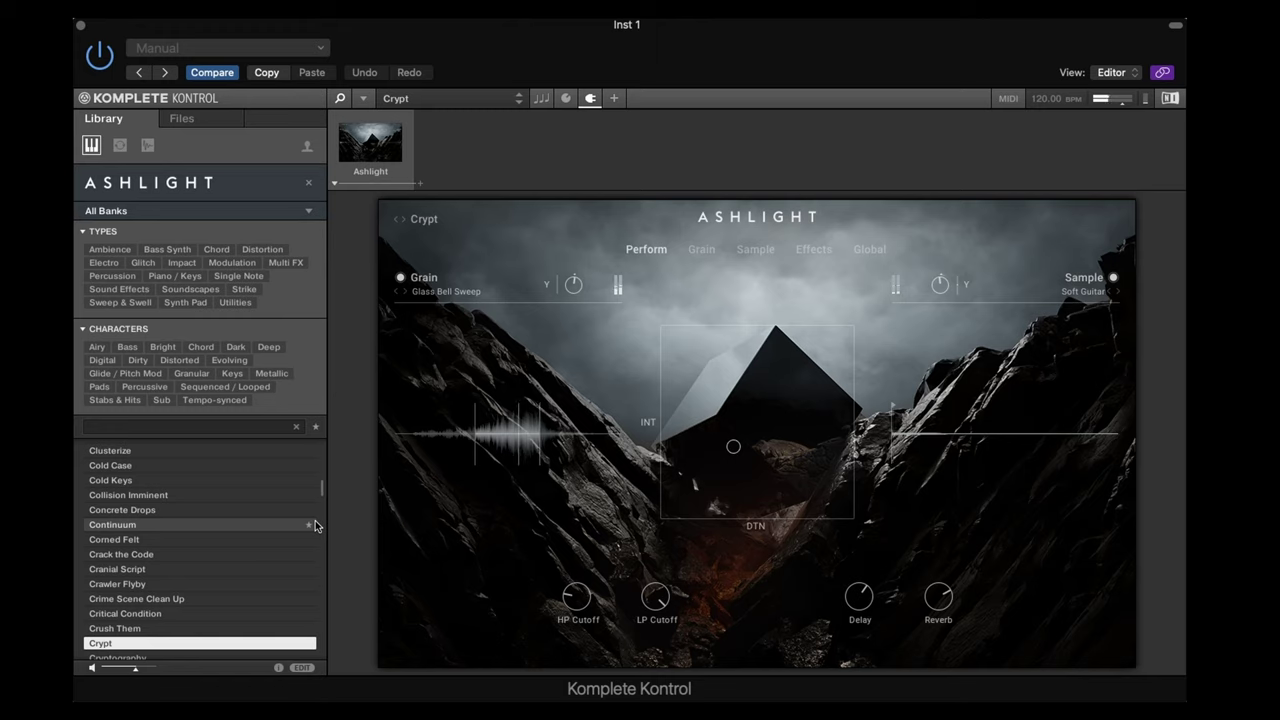
{"action": "key", "text": "Down"}
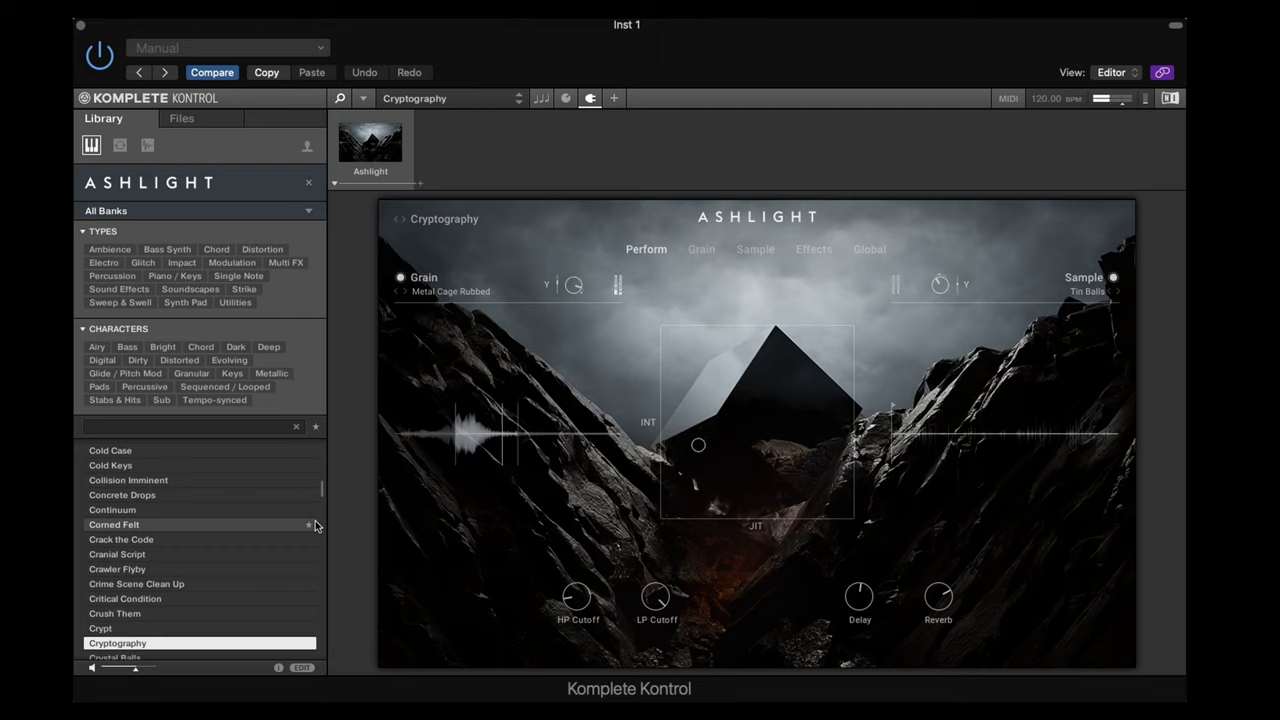
{"action": "key", "text": "Down"}
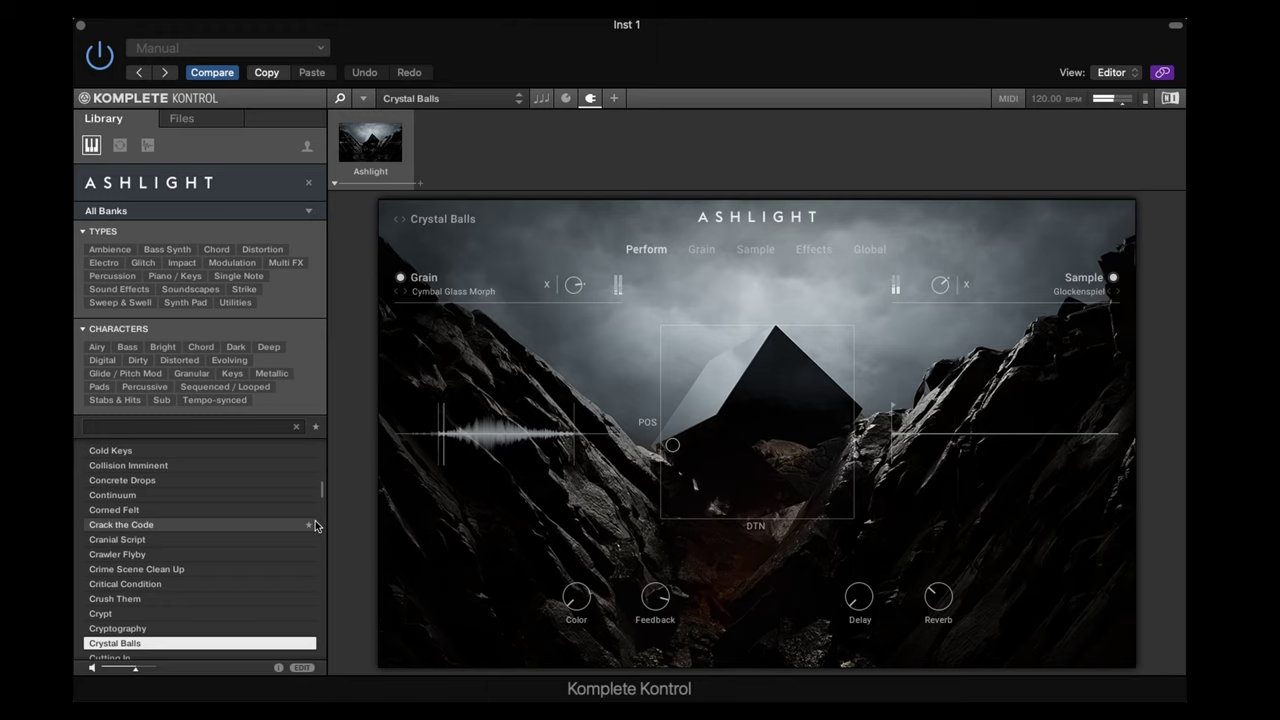
Step: Audition the remaining Ashlight presets starting with C, from Cutting In through Cympathic
{"action": "key", "text": "Down"}
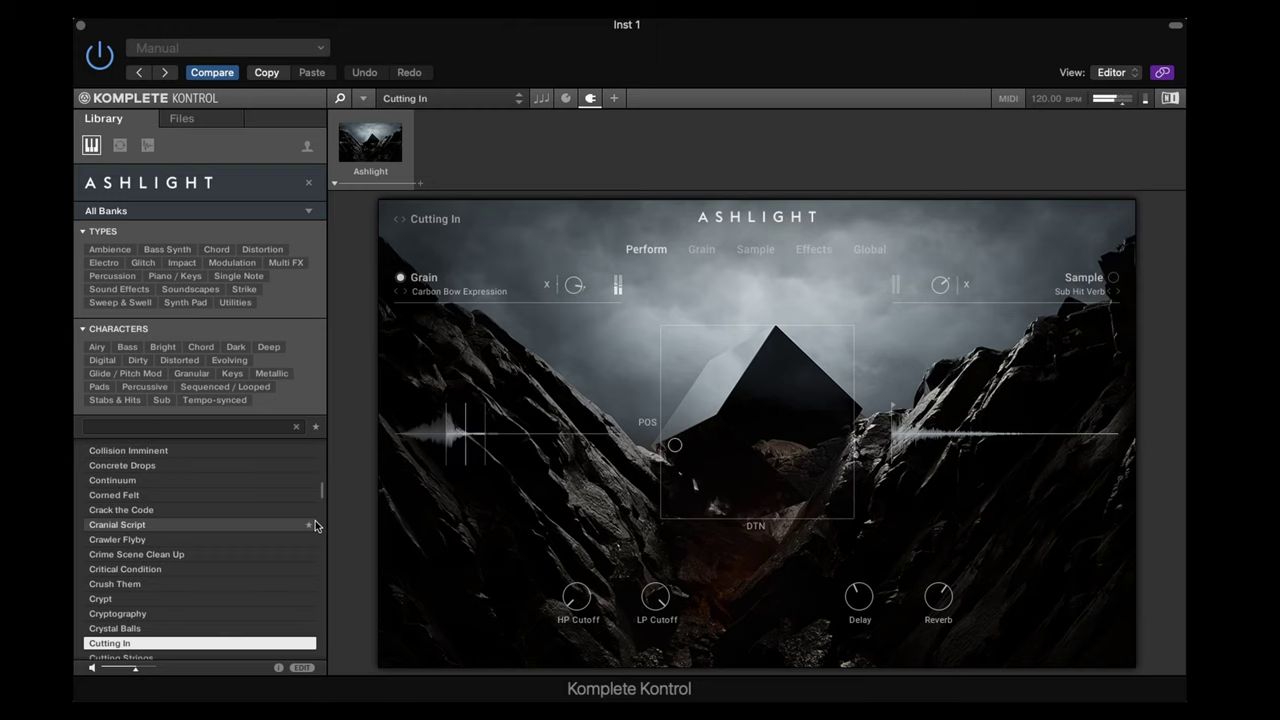
{"action": "key", "text": "Down"}
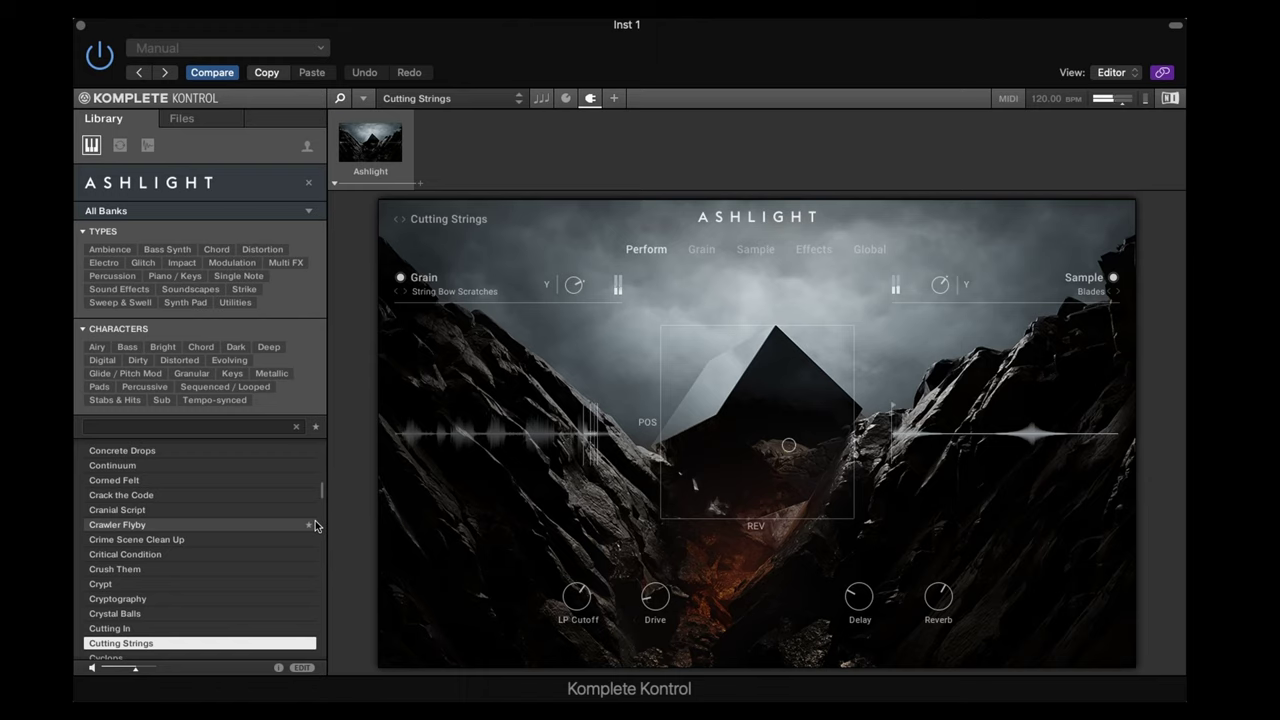
{"action": "key", "text": "Down"}
{"action": "key", "text": "Down"}
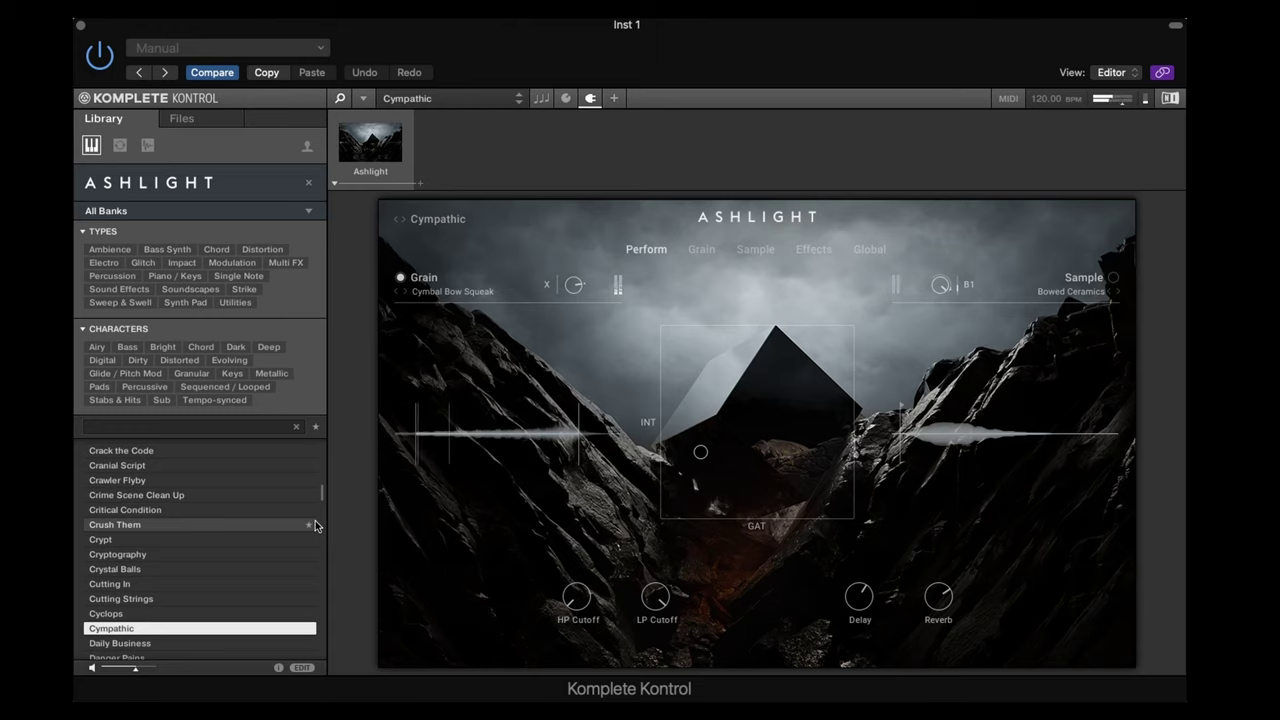
Step: Load and listen to the Ashlight presets from Daily Business through Daunting Obstacle, one after another
{"action": "key", "text": "Down"}
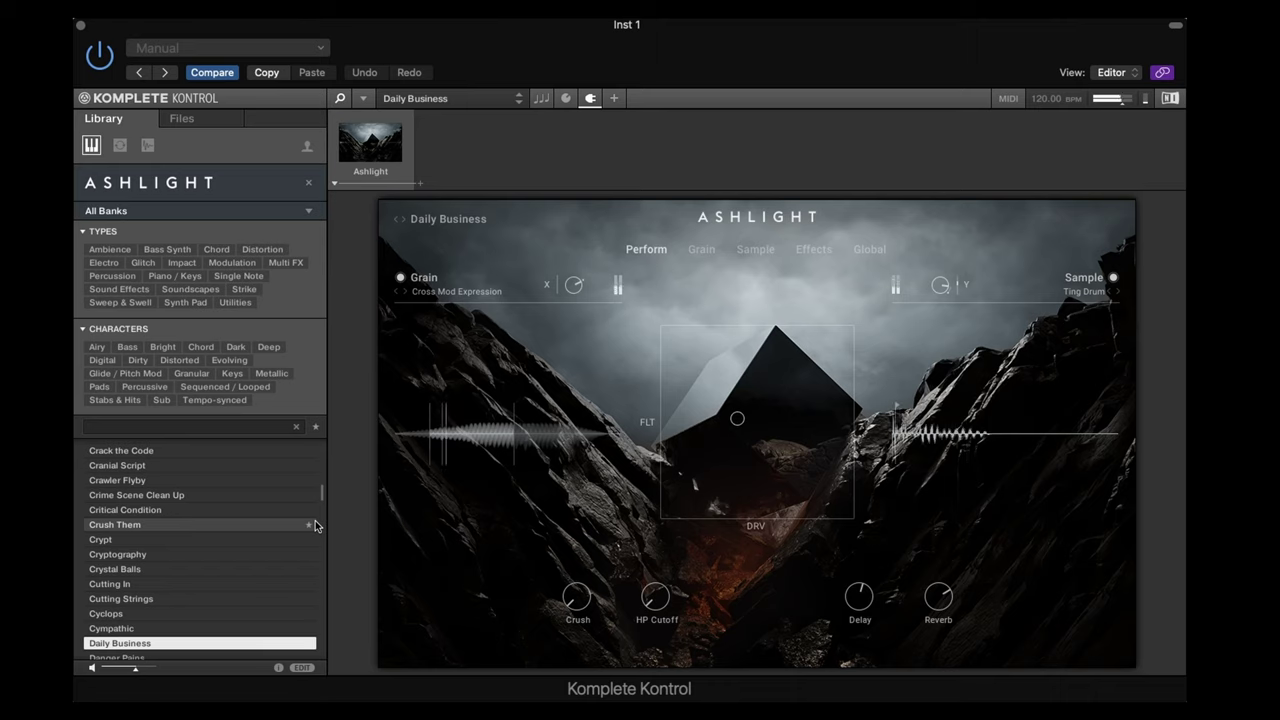
{"action": "key", "text": "Down"}
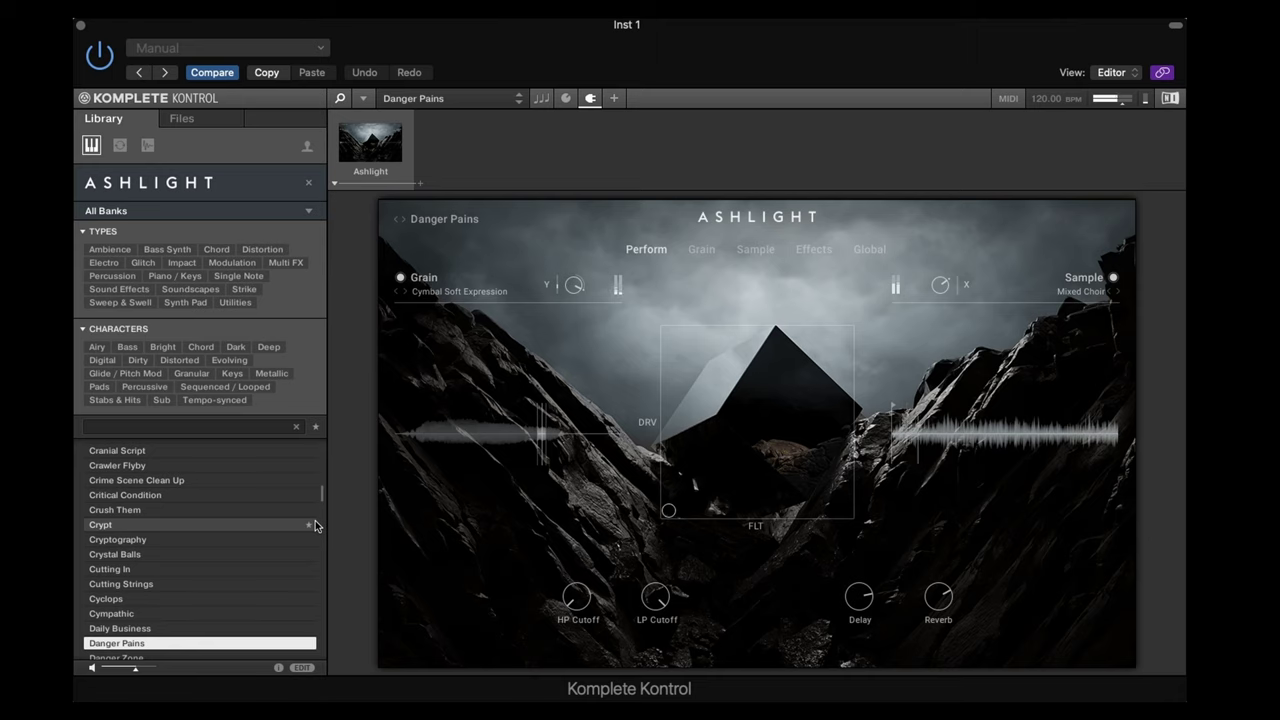
{"action": "key", "text": "Down"}
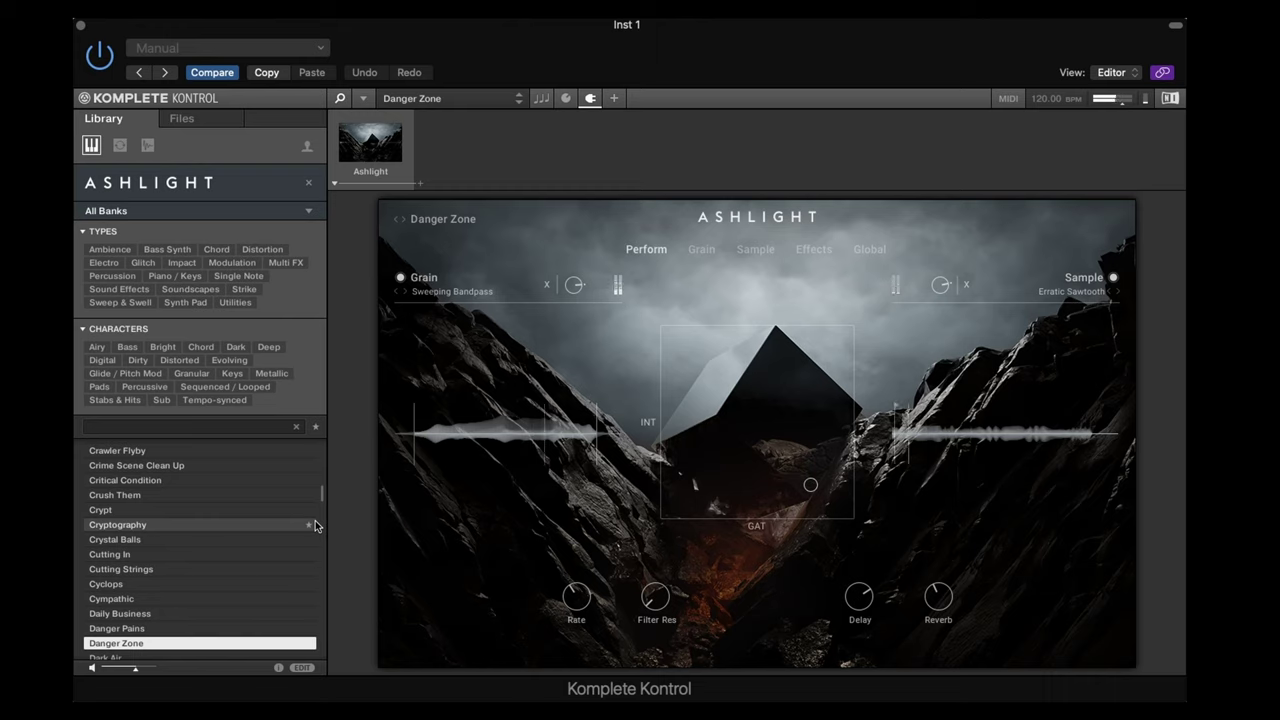
{"action": "key", "text": "Down"}
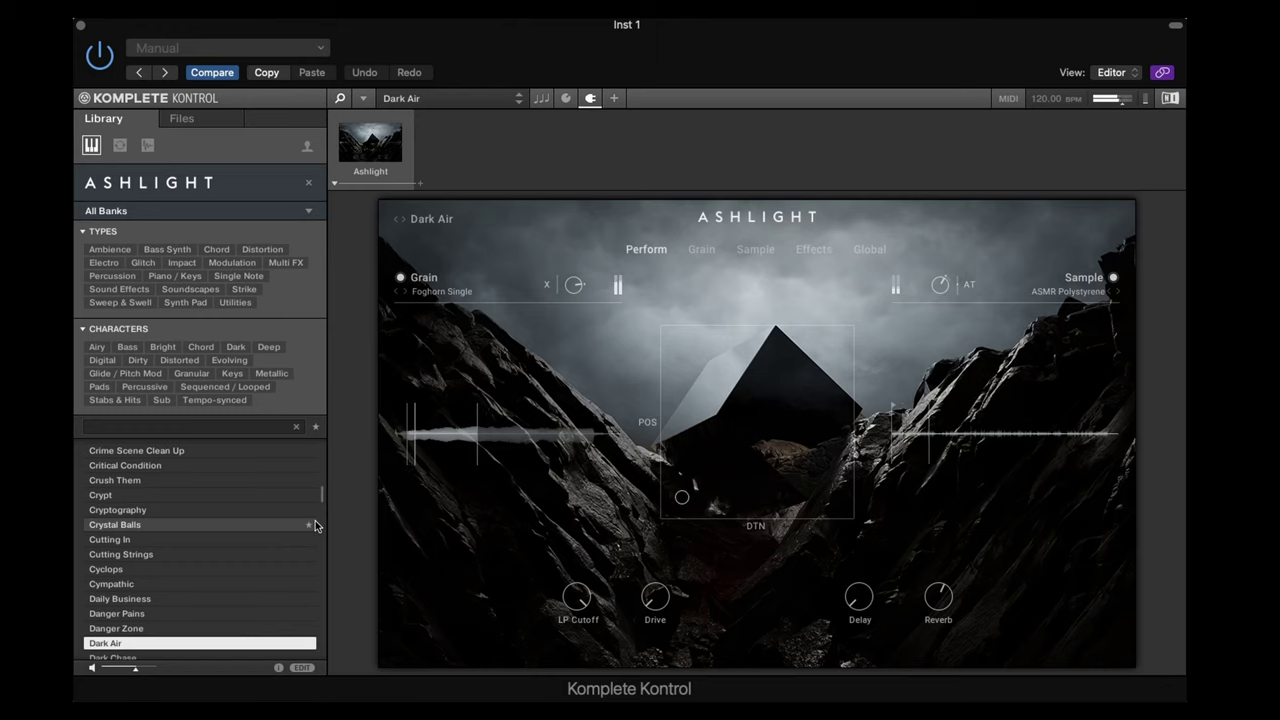
{"action": "key", "text": "Down"}
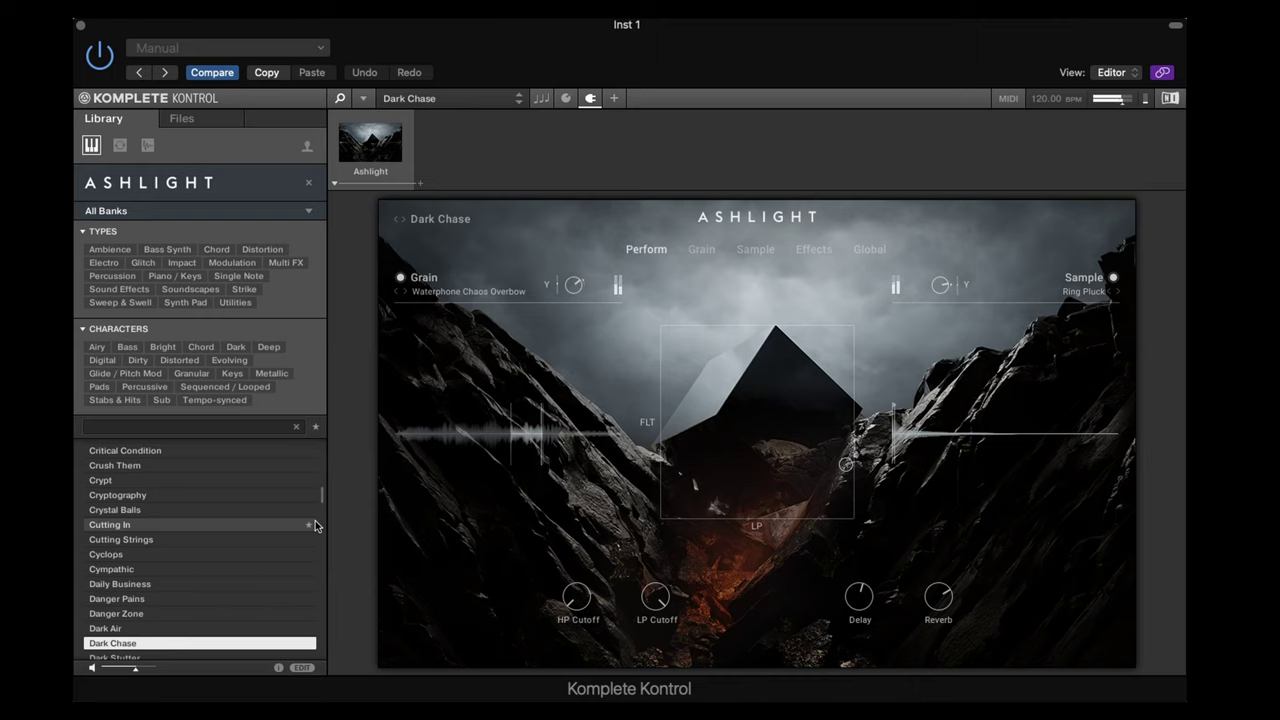
{"action": "key", "text": "Down"}
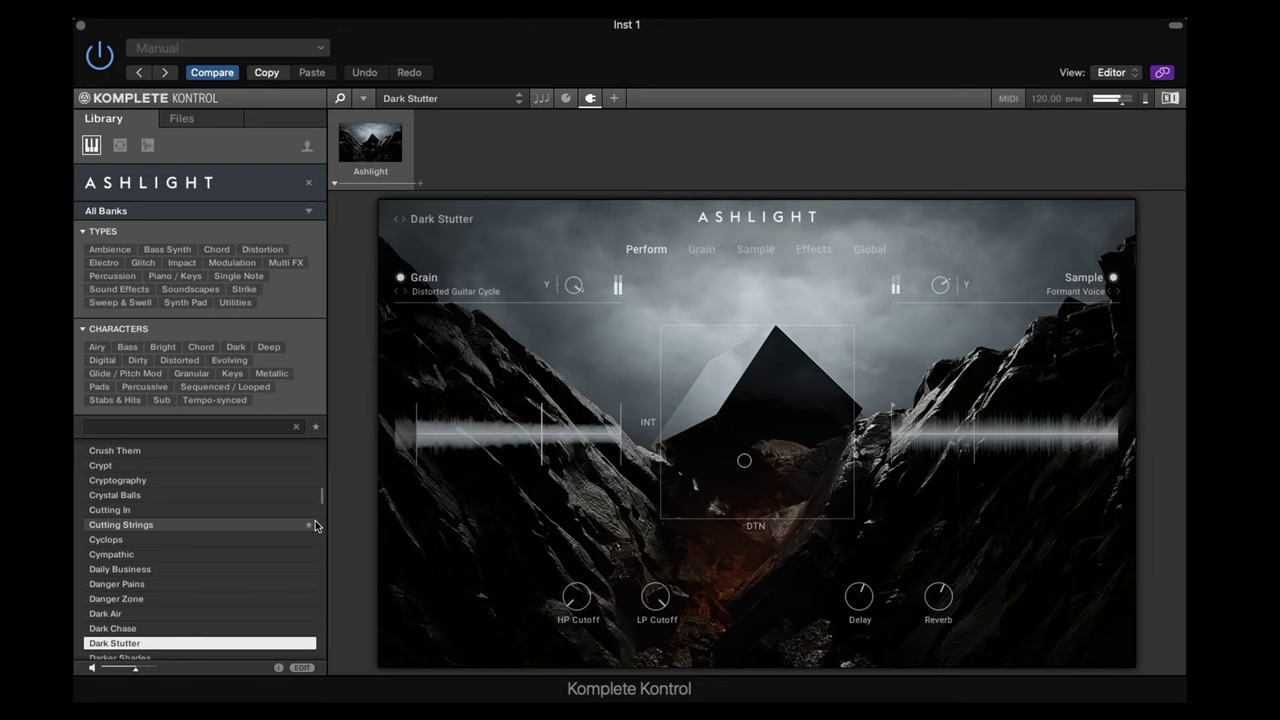
{"action": "key", "text": "Down"}
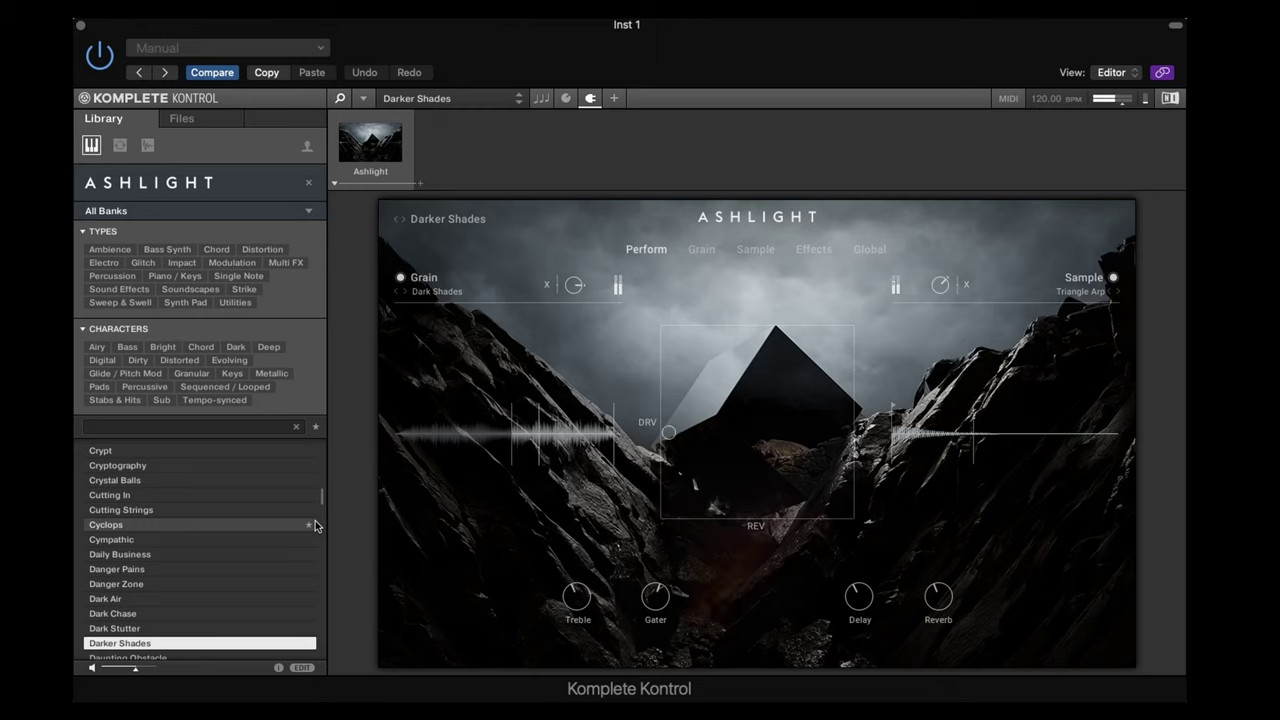
{"action": "key", "text": "Down"}
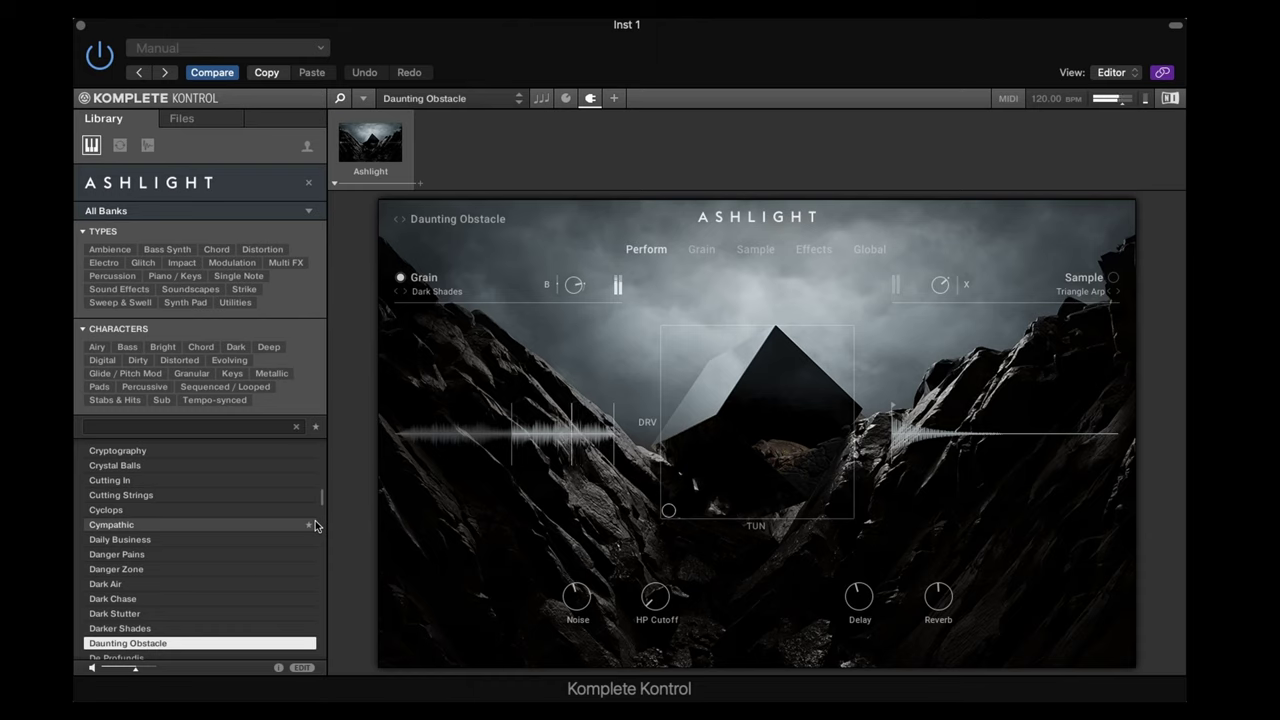
Step: Step through the Ashlight presets from De Profundis through Delirium, playing each one
{"action": "key", "text": "Down"}
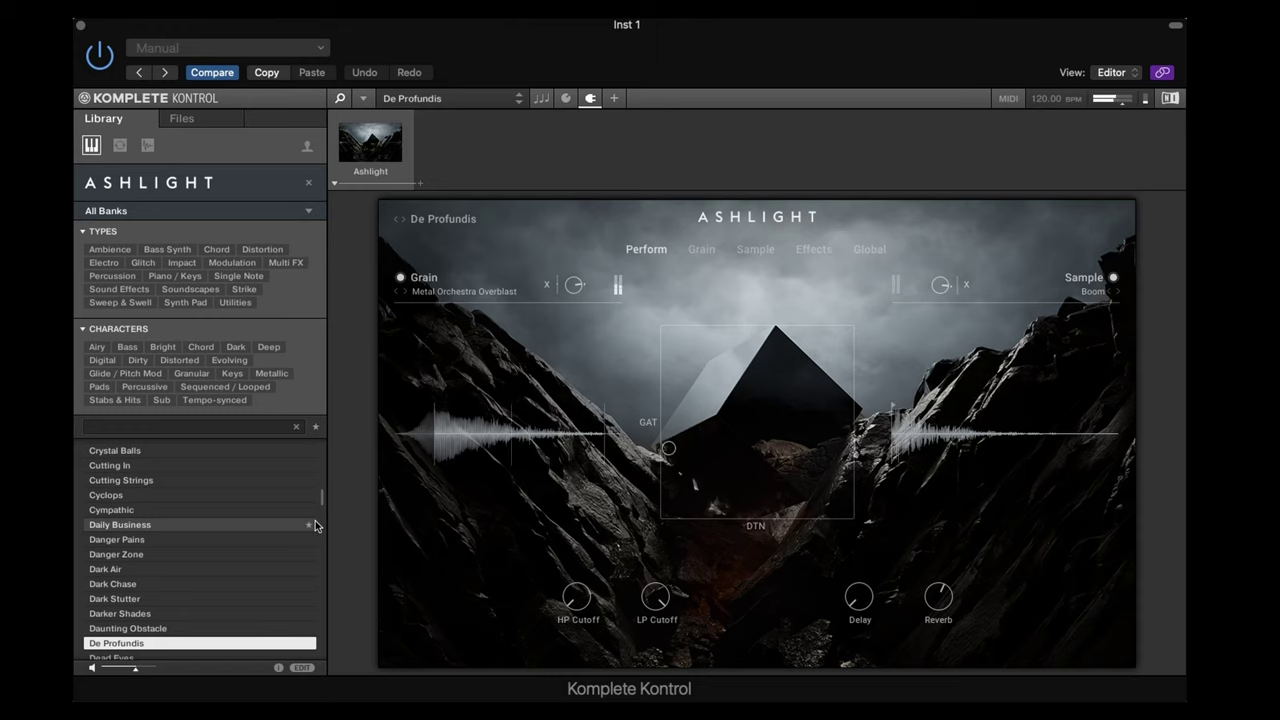
{"action": "key", "text": "Down"}
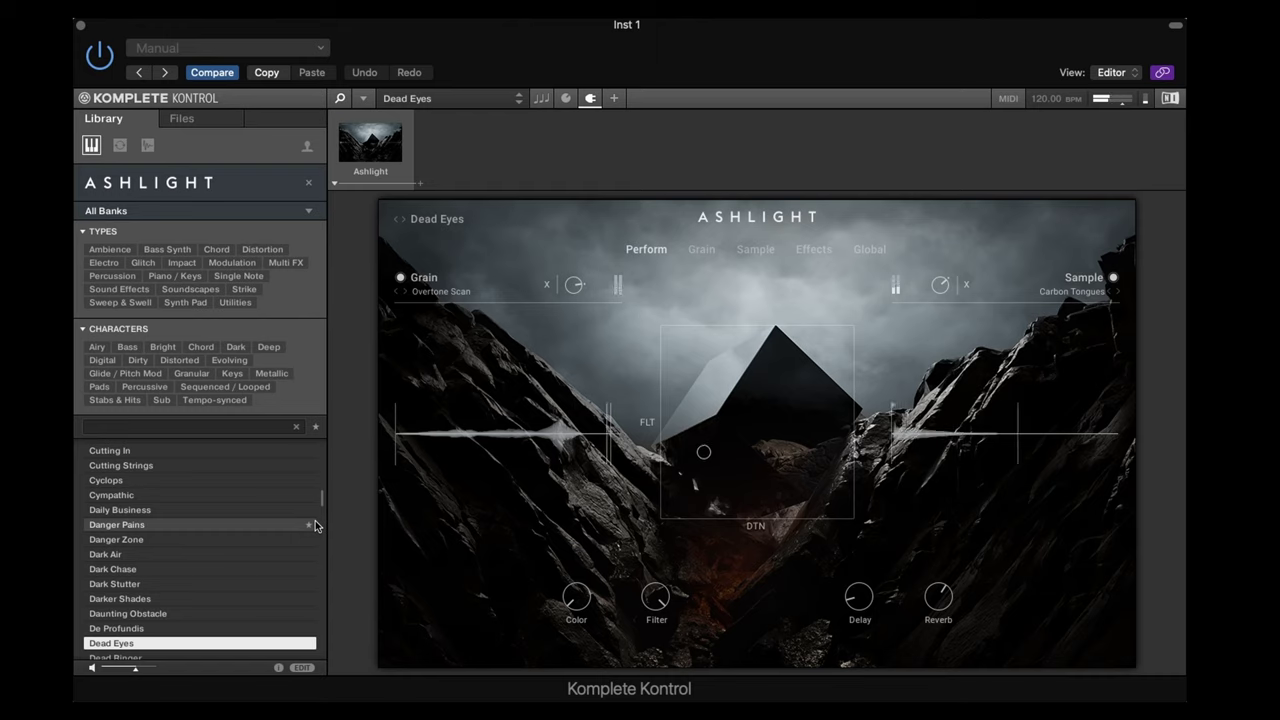
{"action": "key", "text": "Down"}
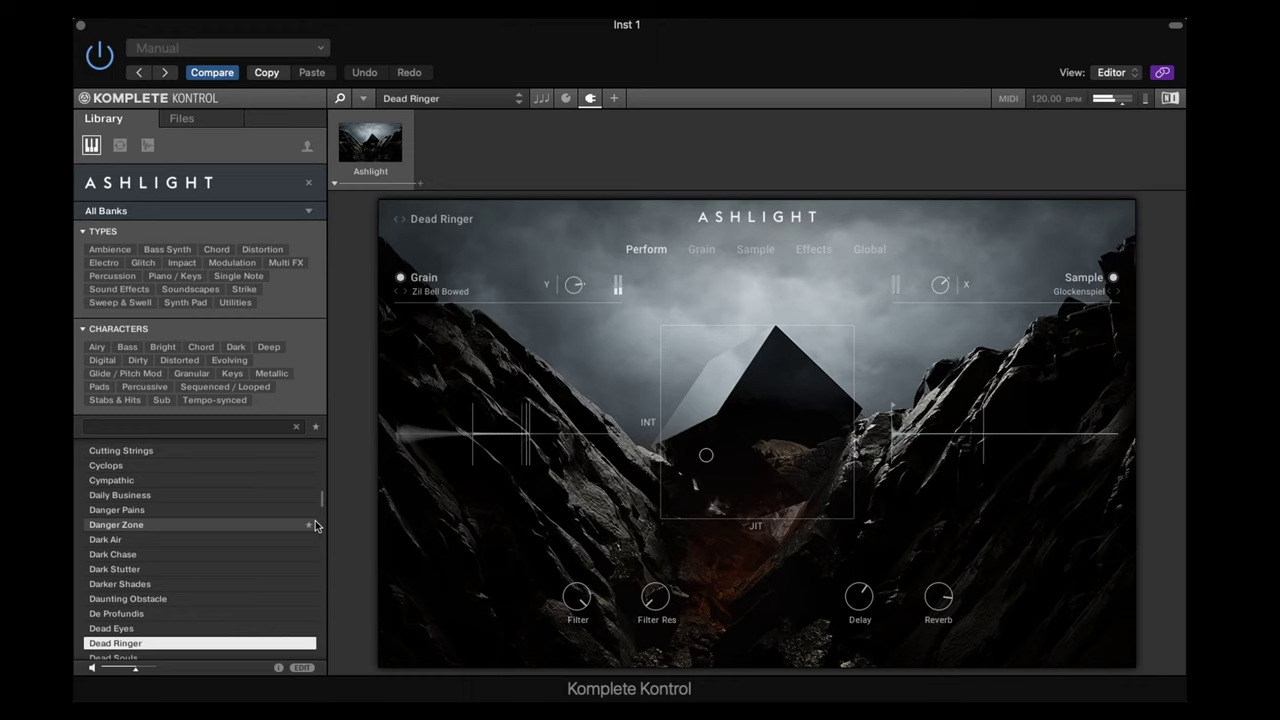
{"action": "key", "text": "Down"}
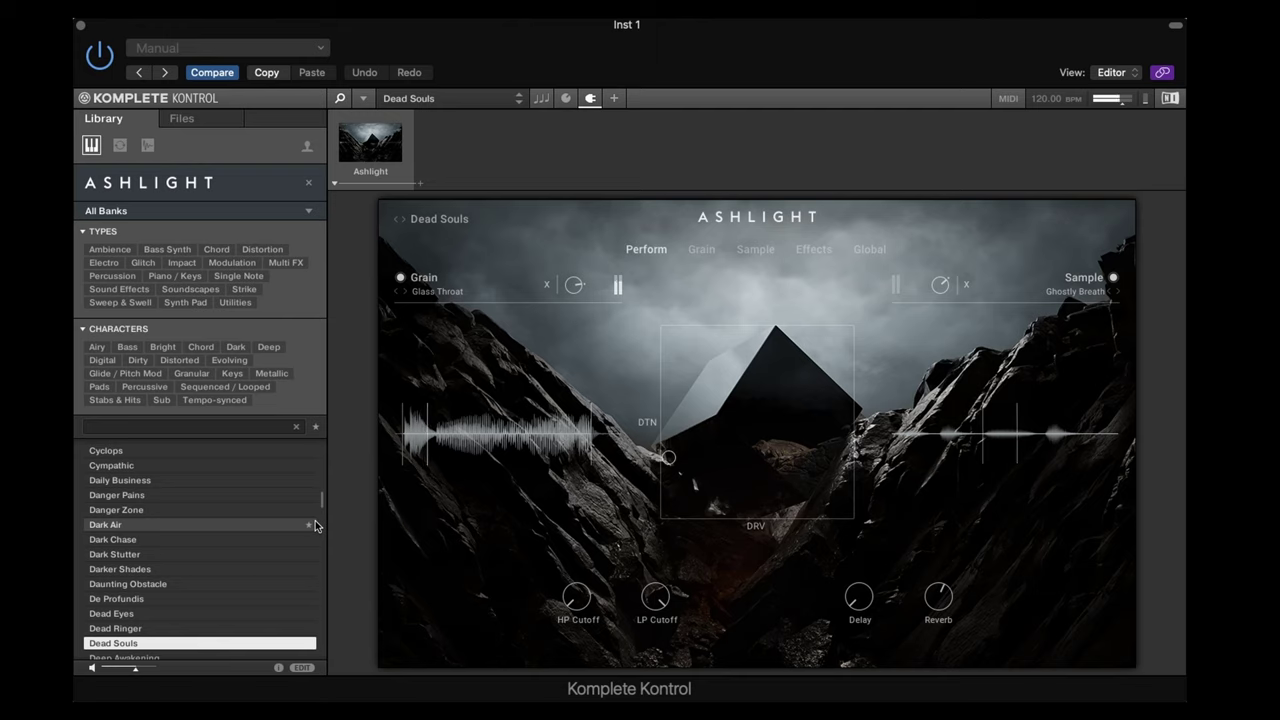
{"action": "key", "text": "Down"}
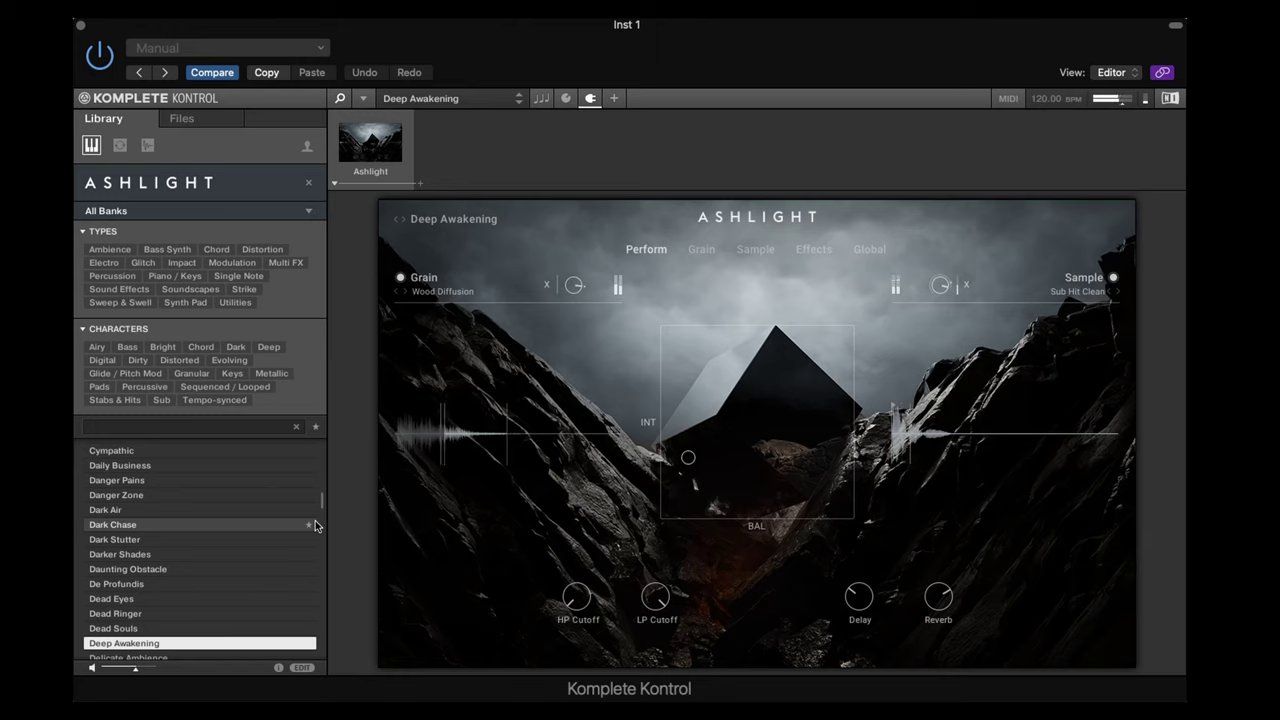
{"action": "key", "text": "Down"}
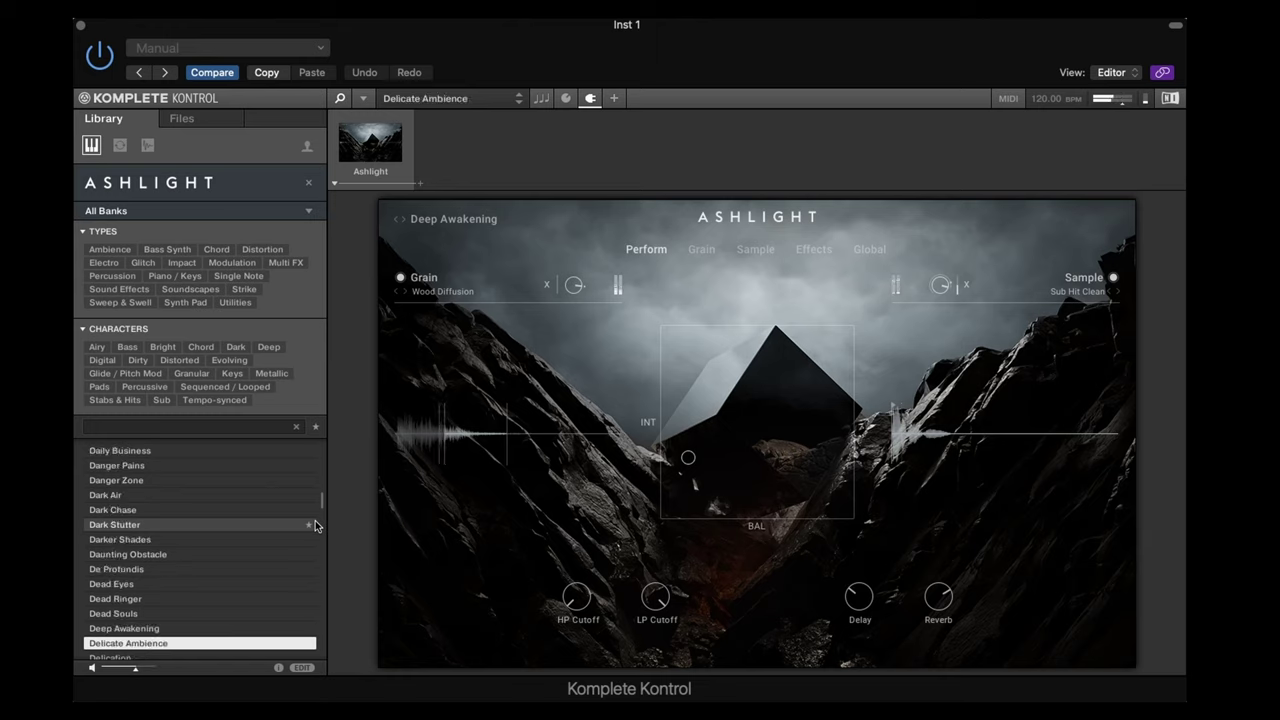
{"action": "key", "text": "Down"}
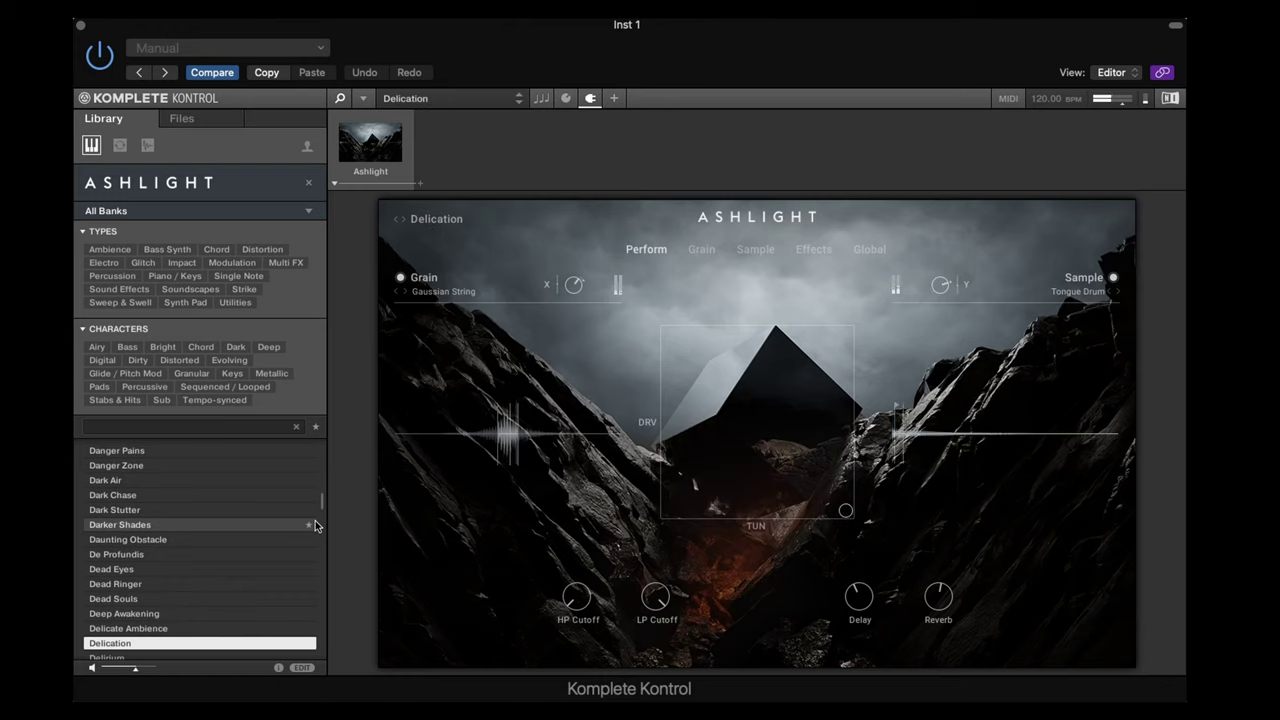
{"action": "key", "text": "Down"}
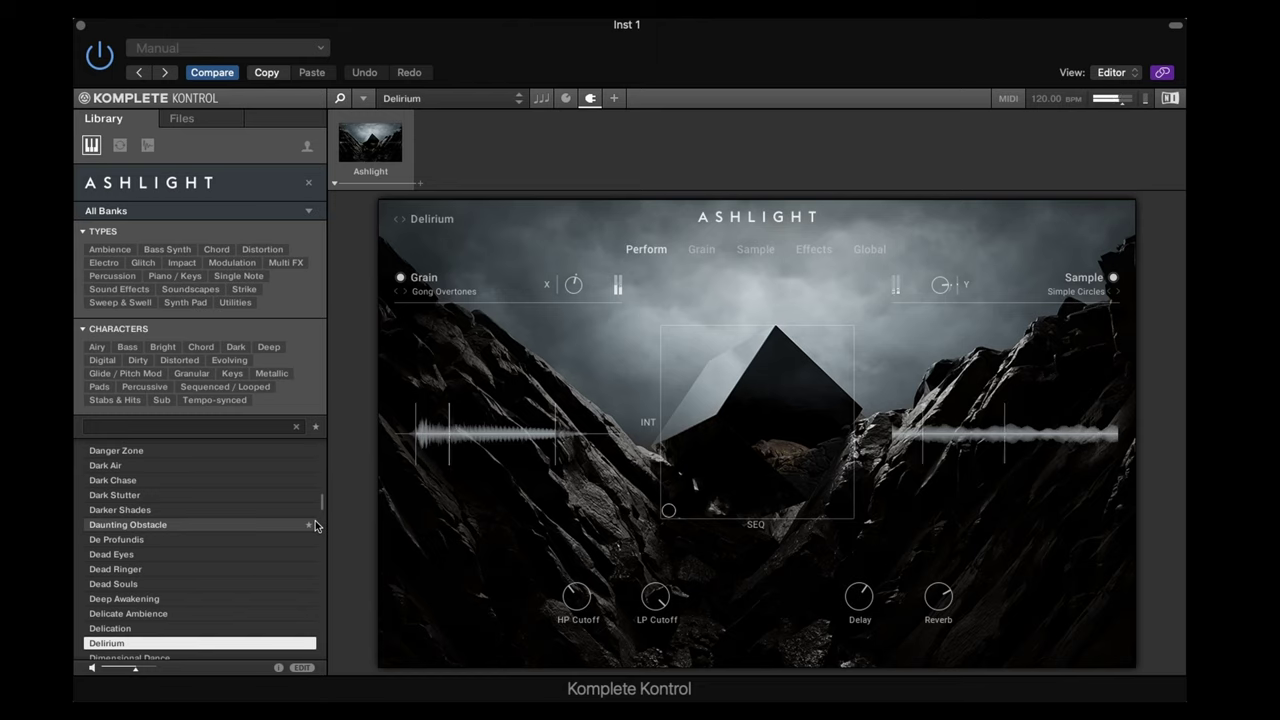
Step: Listen to the Ashlight presets from Dimensional Dance through DNA Match in alphabetical order
{"action": "key", "text": "Down"}
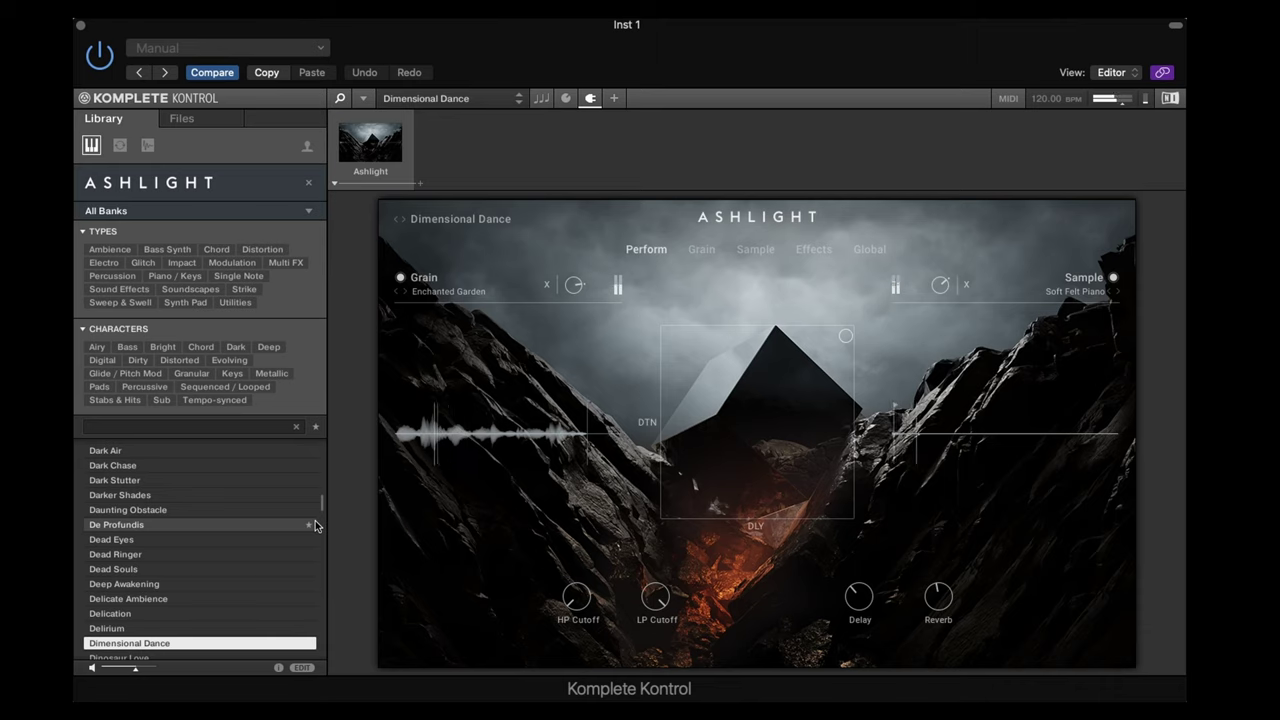
{"action": "key", "text": "Down"}
{"action": "key", "text": "Down"}
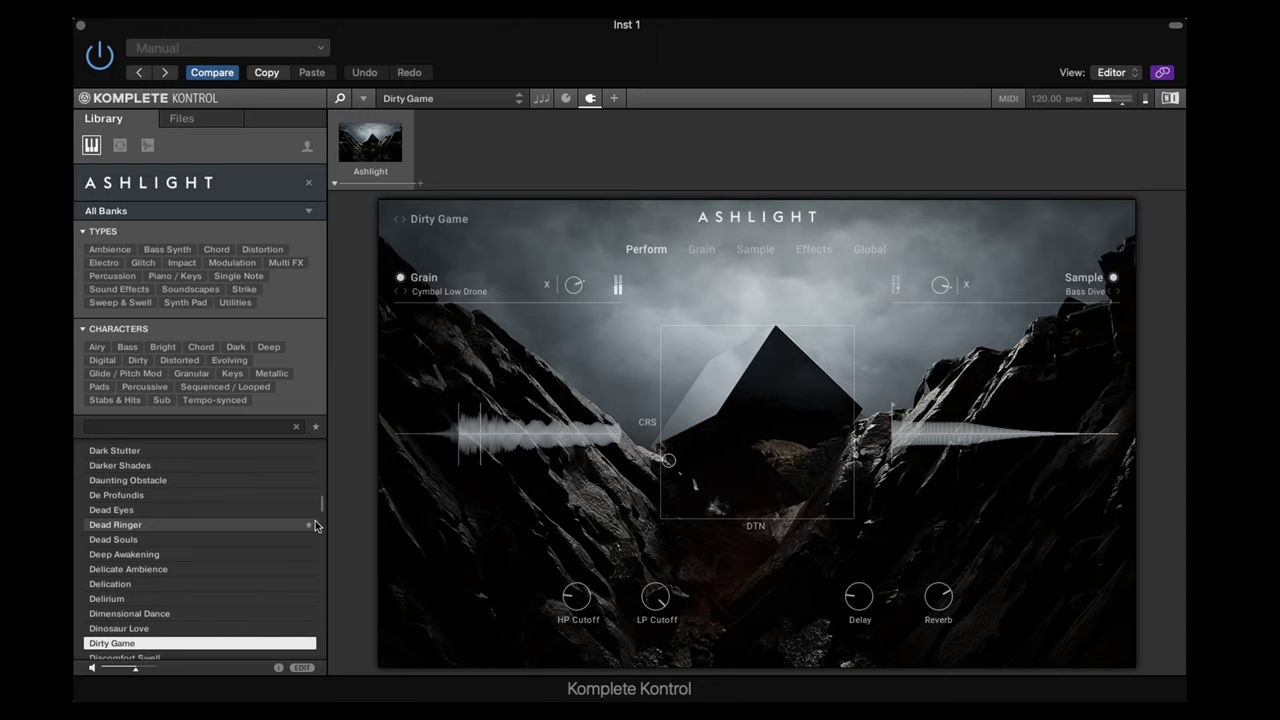
{"action": "key", "text": "Down"}
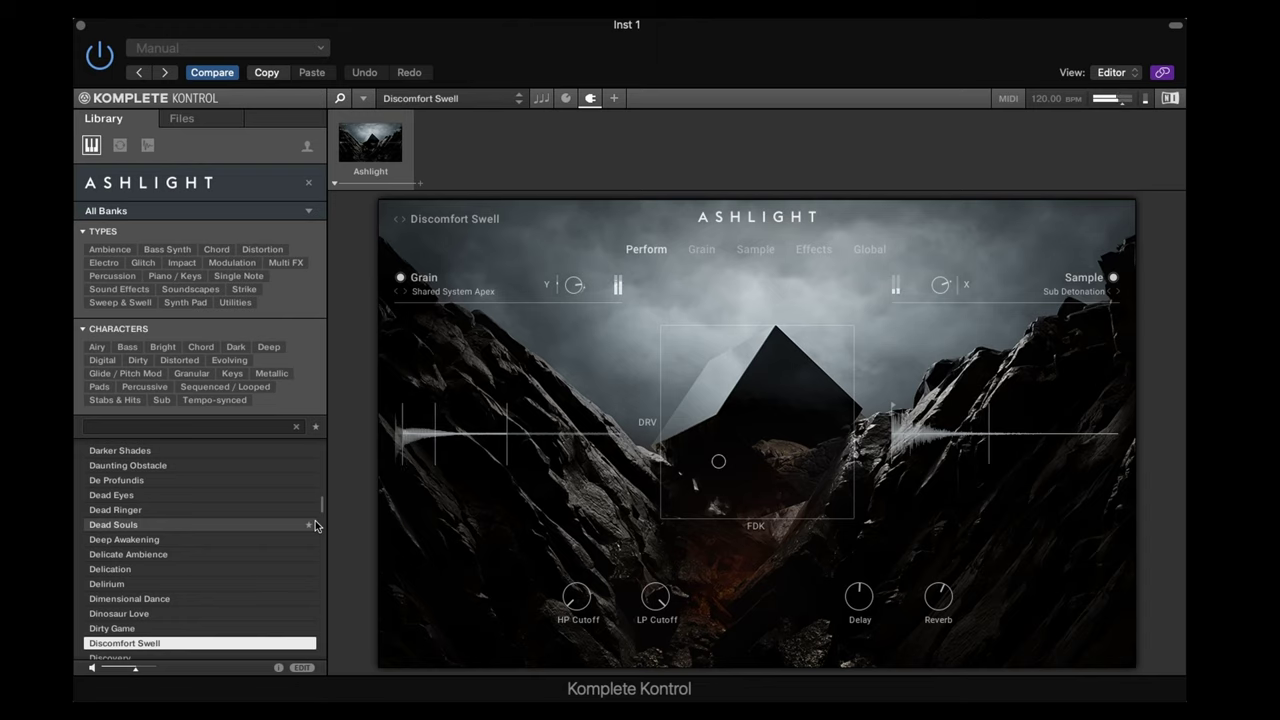
{"action": "key", "text": "Down"}
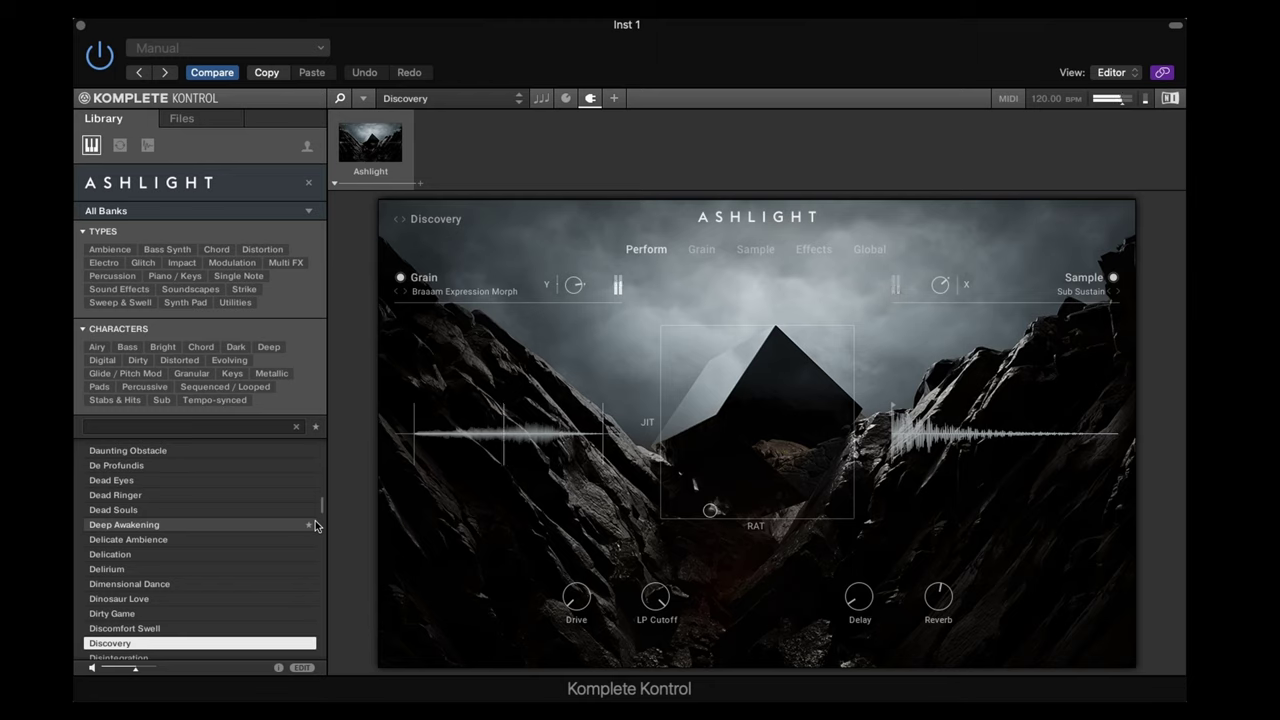
{"action": "key", "text": "Down"}
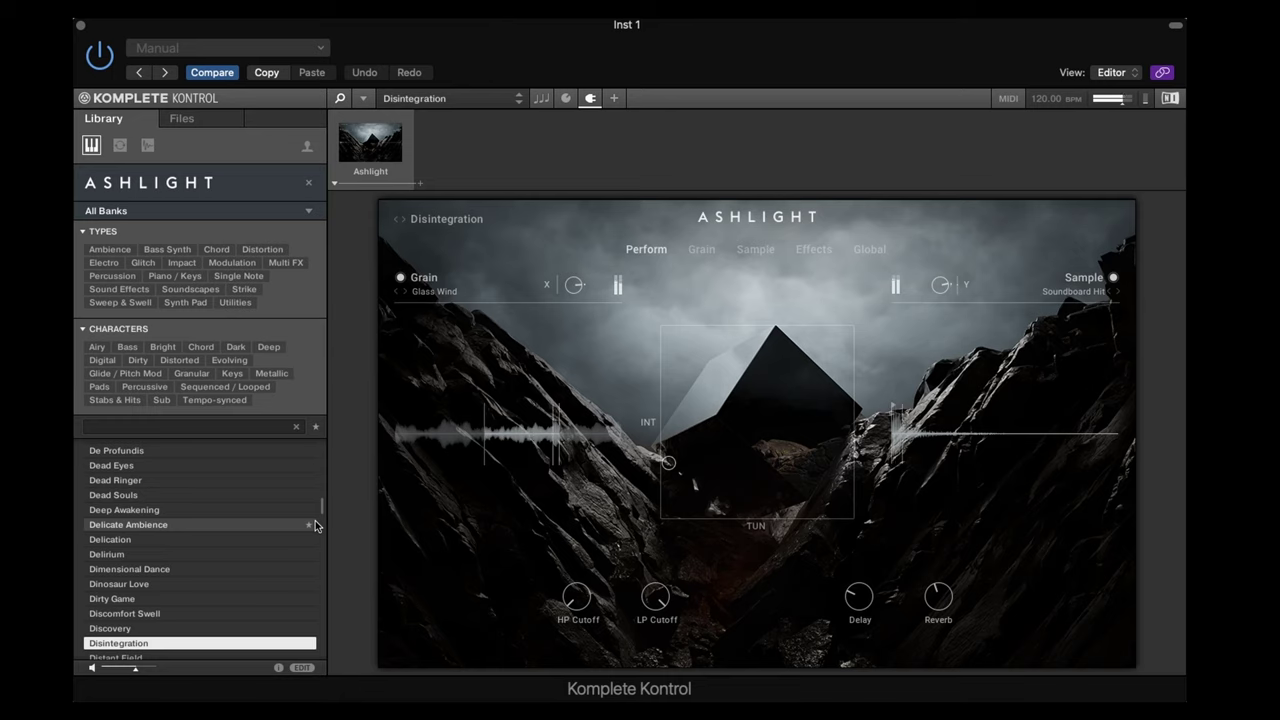
{"action": "key", "text": "Down"}
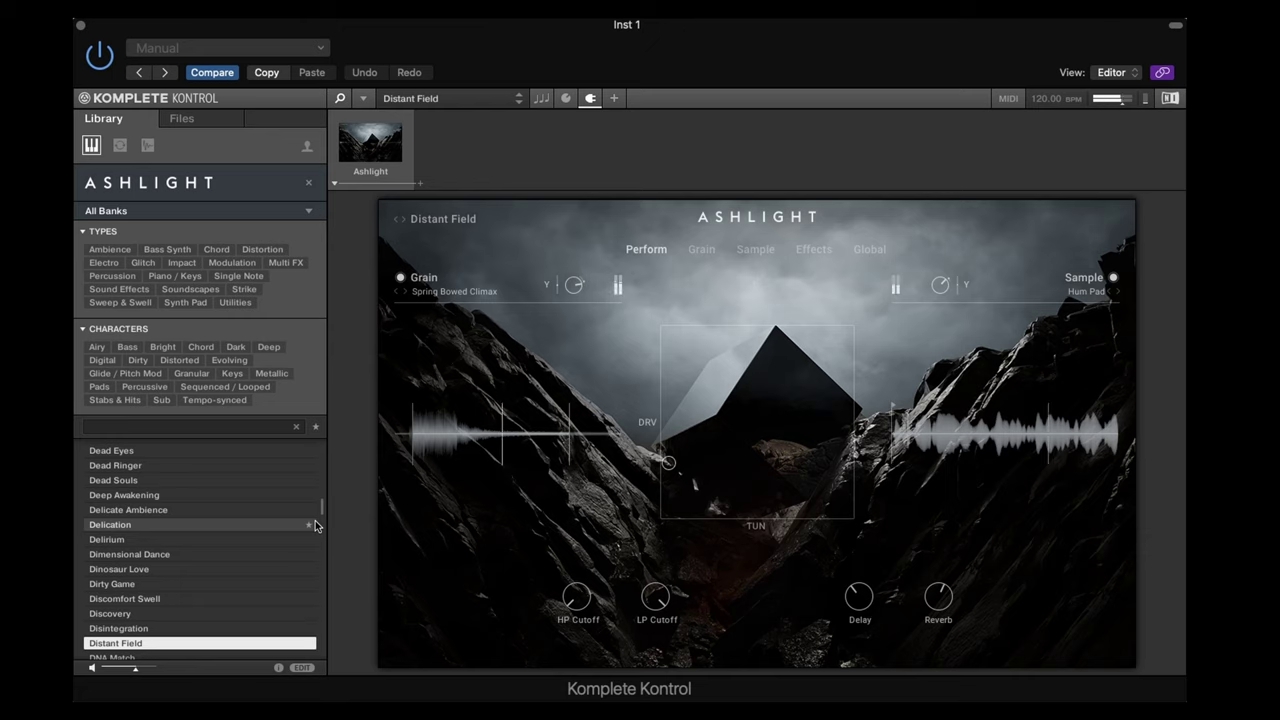
{"action": "key", "text": "Down"}
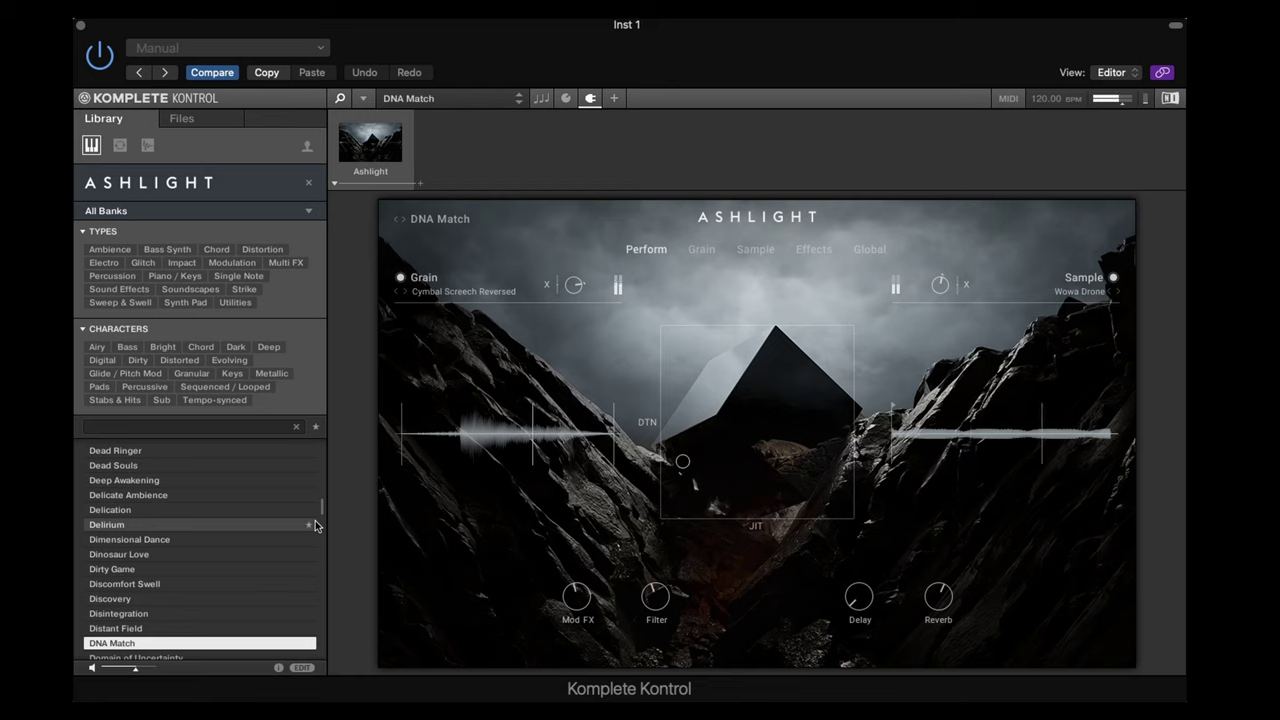
Step: Audition each Ashlight preset in turn, from Domain of Uncertainty through Drawn by Wires
{"action": "key", "text": "Down"}
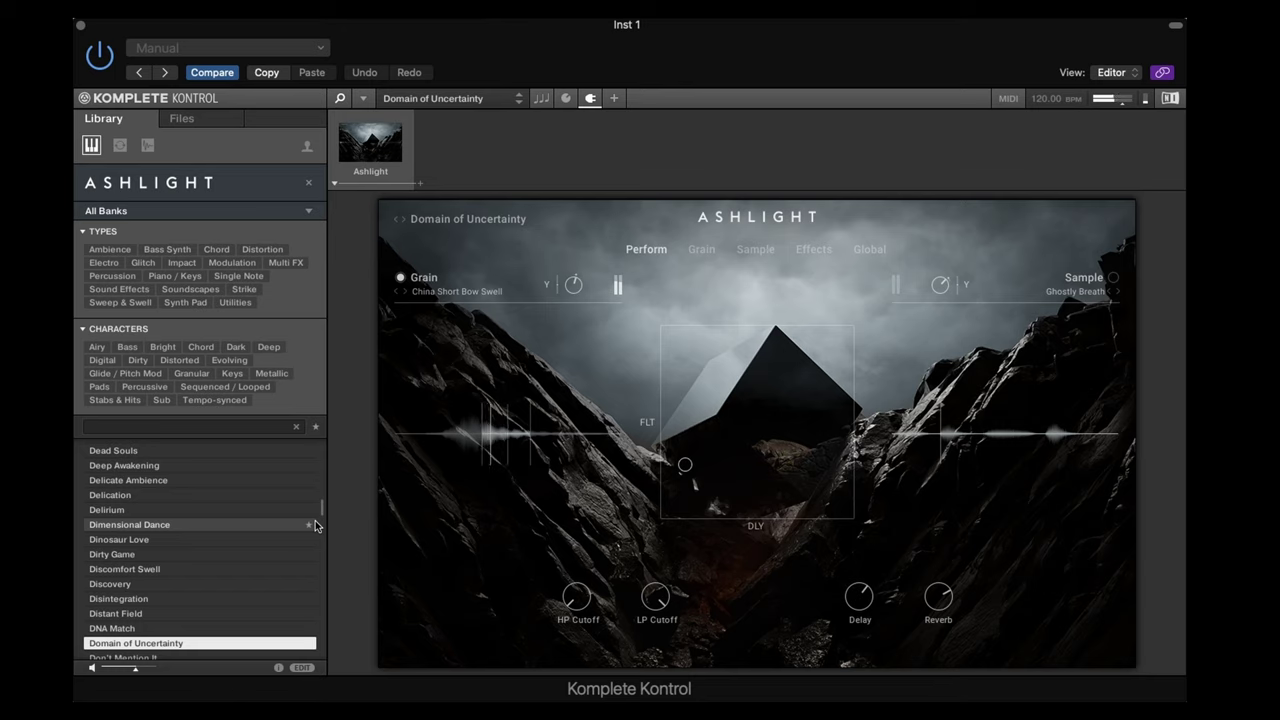
{"action": "key", "text": "Down"}
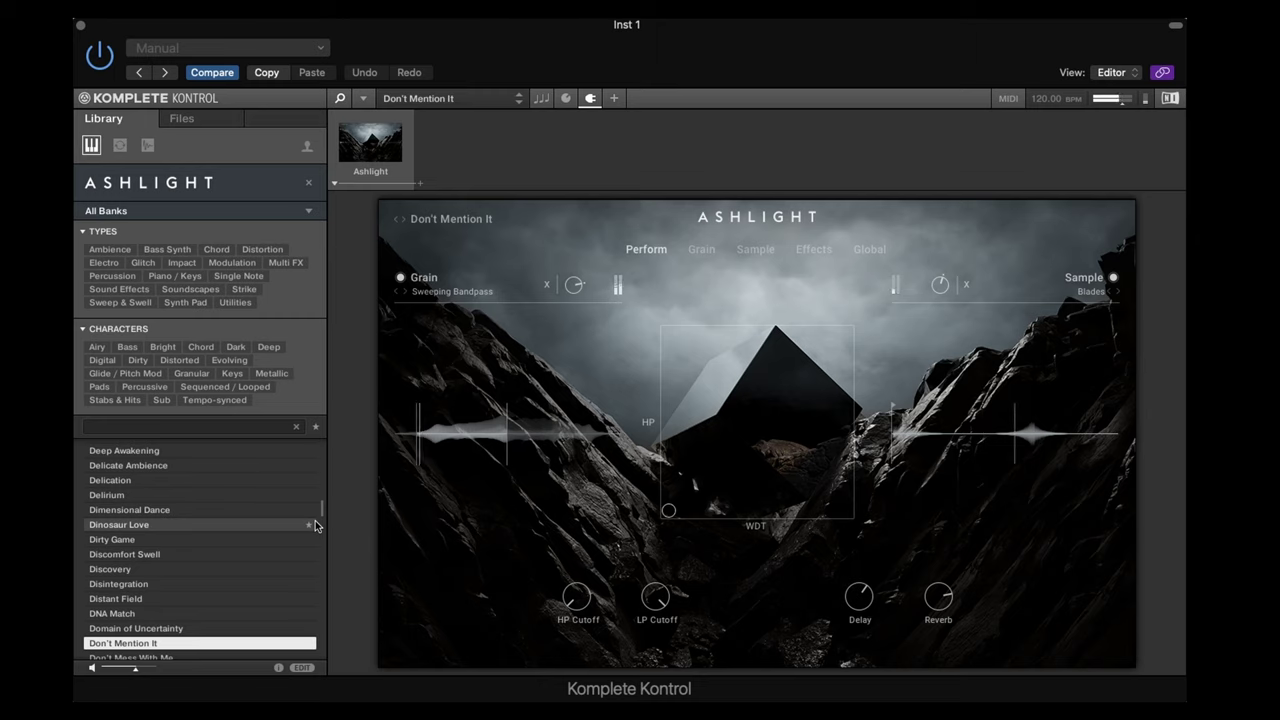
{"action": "key", "text": "Down"}
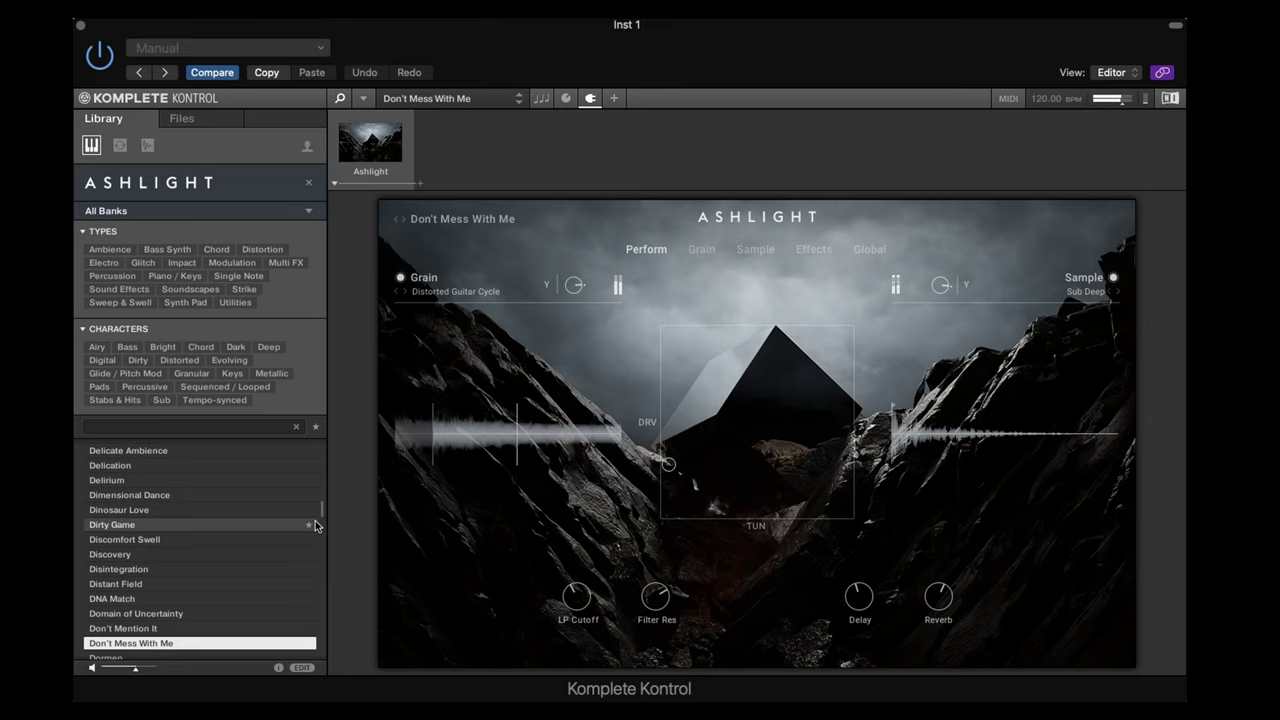
{"action": "key", "text": "Down"}
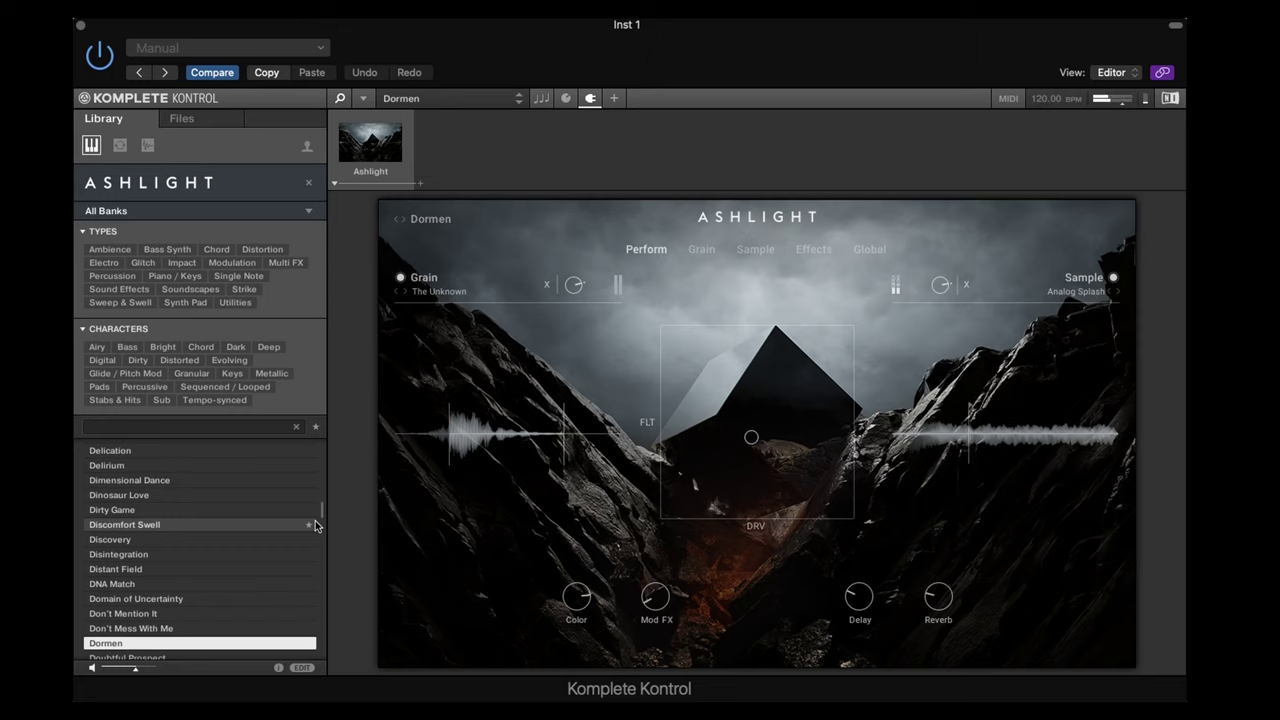
{"action": "key", "text": "Down"}
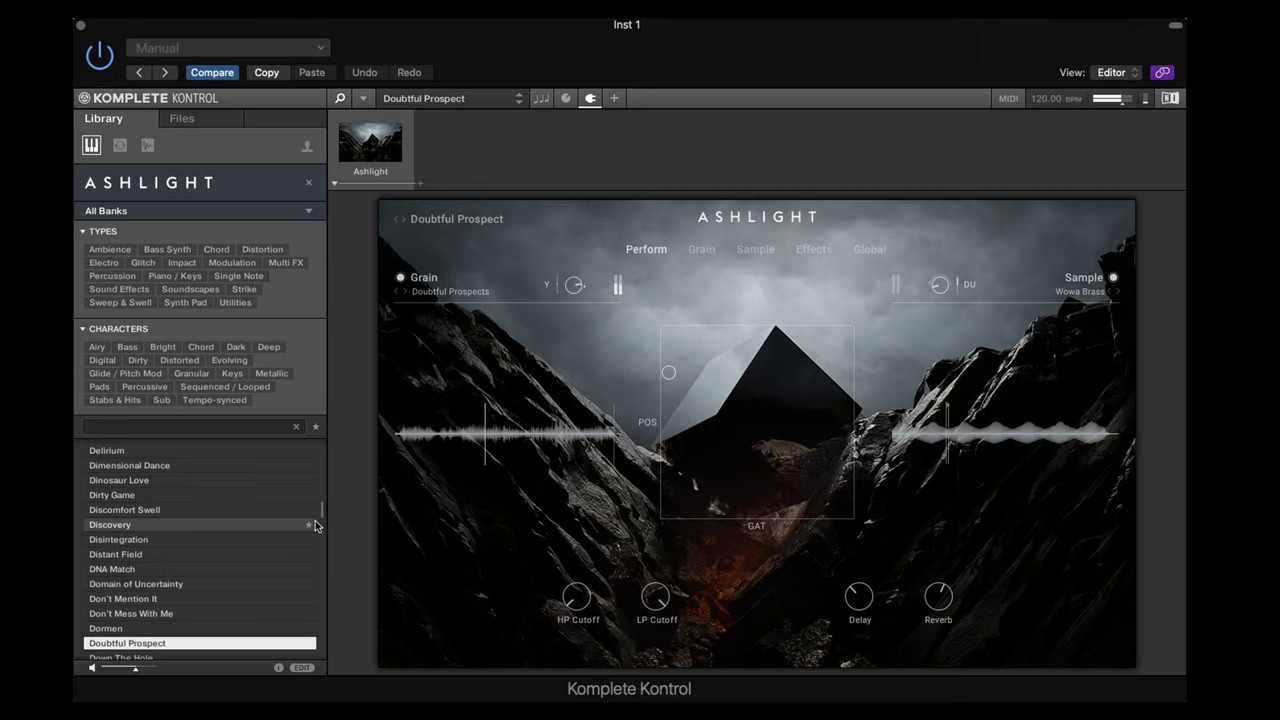
{"action": "key", "text": "Down"}
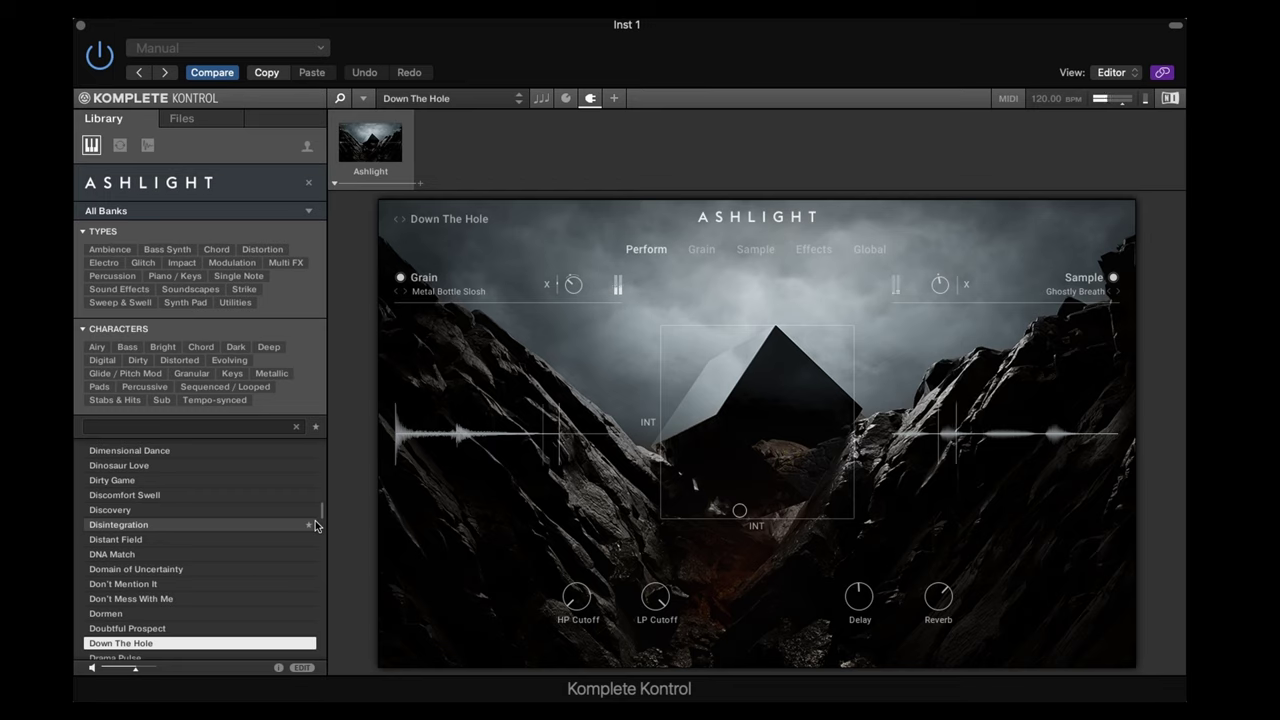
{"action": "key", "text": "Down"}
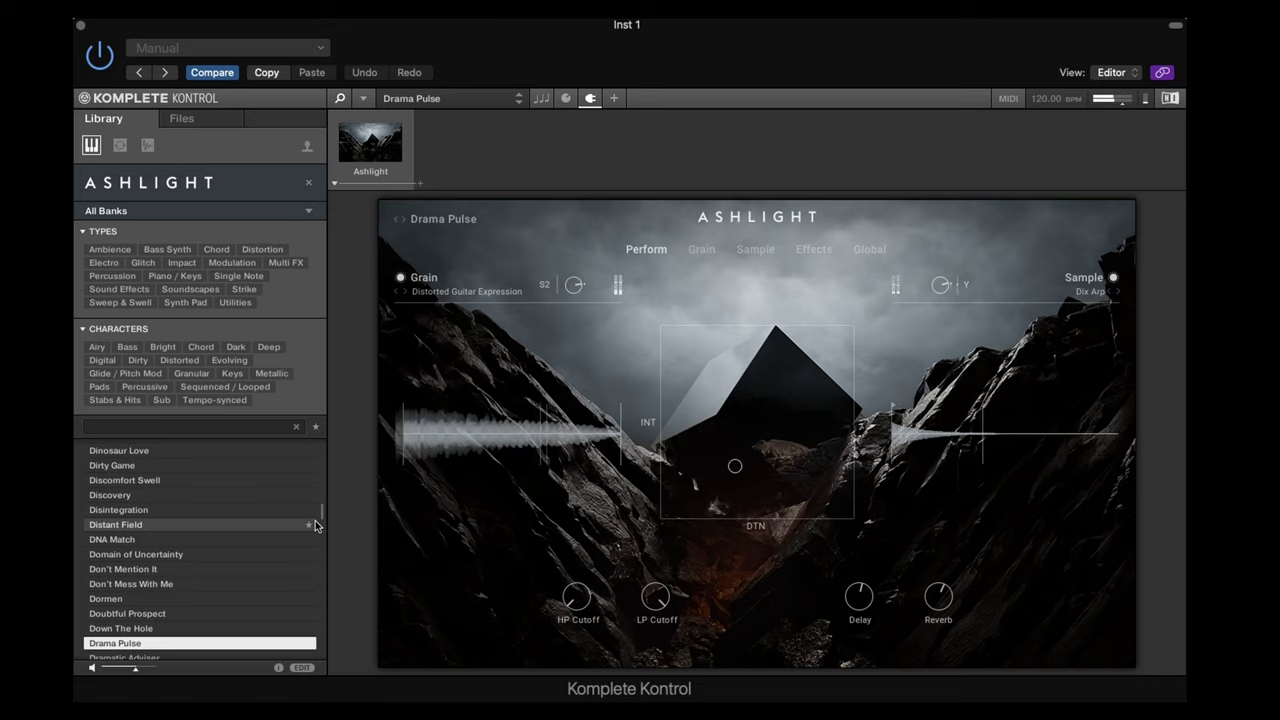
{"action": "key", "text": "Down"}
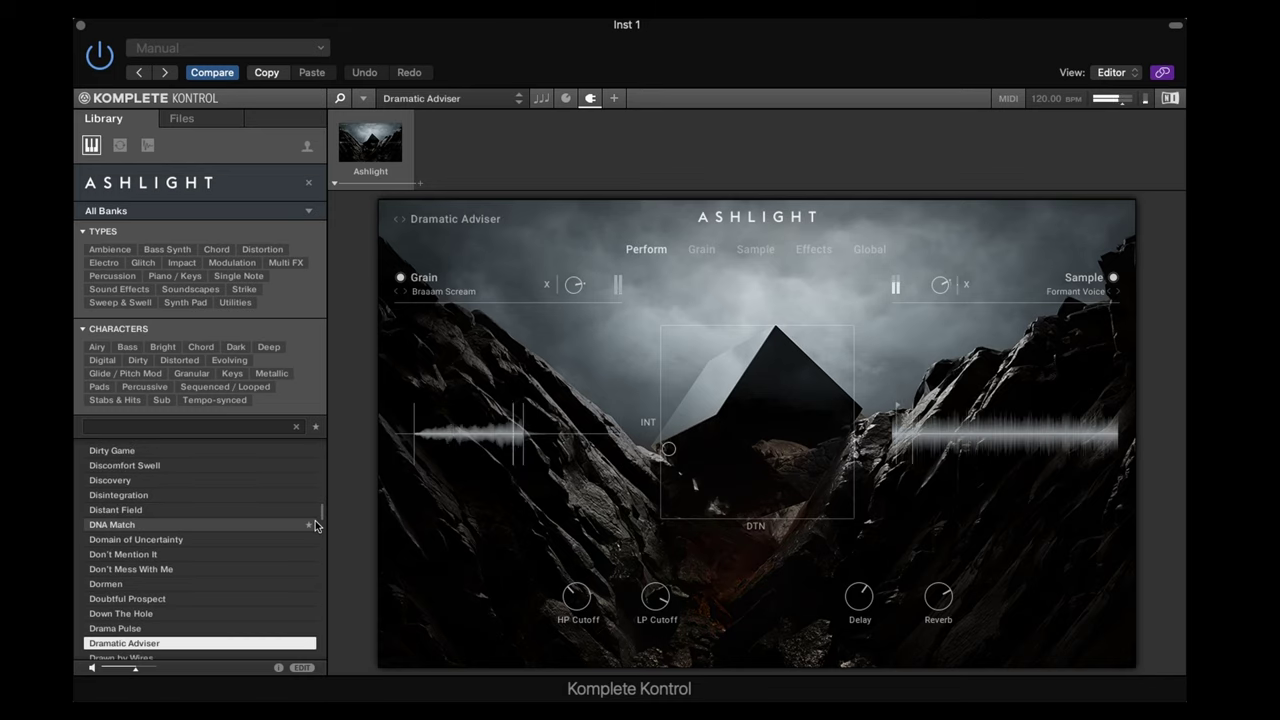
{"action": "key", "text": "Down"}
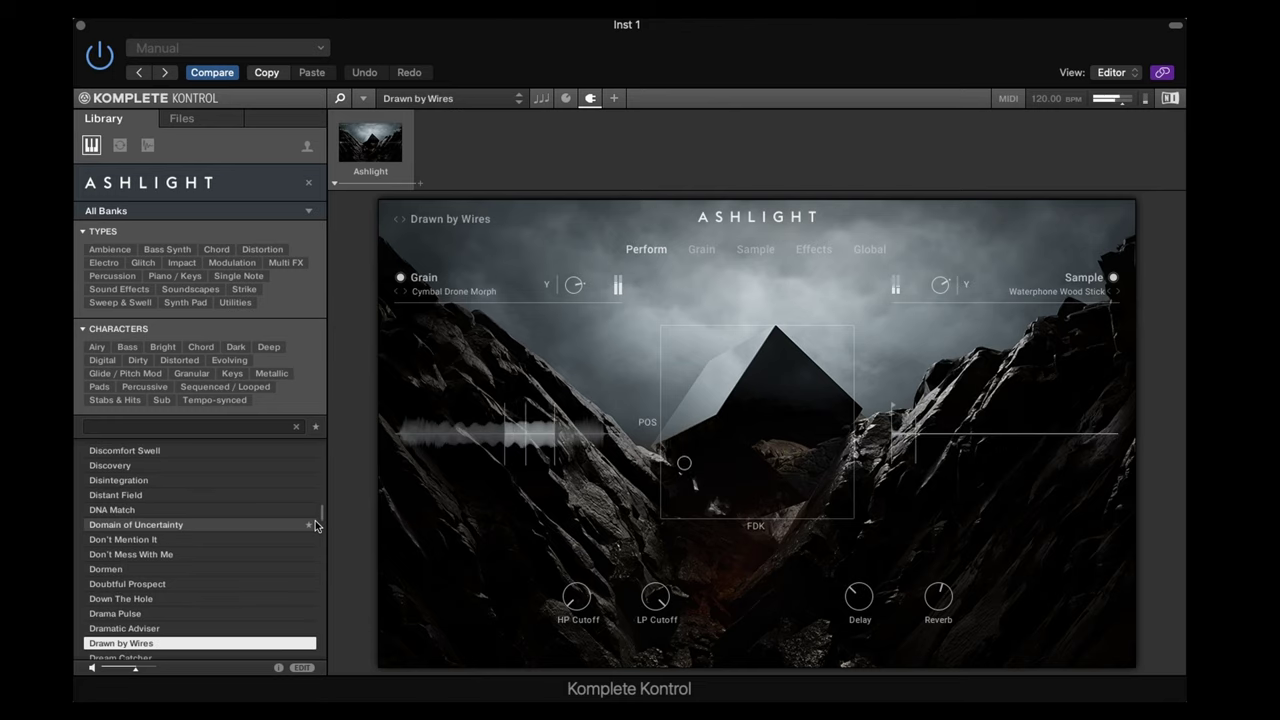
Step: Audition the last Ashlight presets starting with D: Dream Catcher, Dust and Dystopian Flakes
{"action": "key", "text": "Down"}
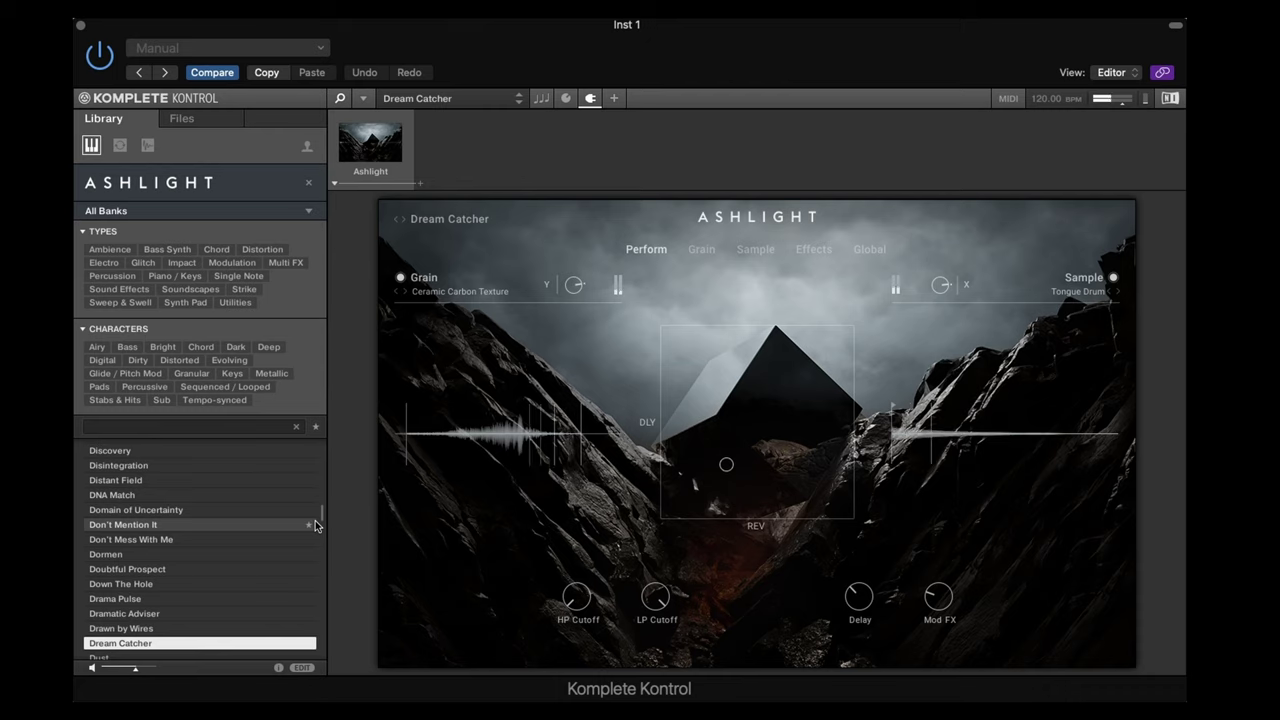
{"action": "key", "text": "Down"}
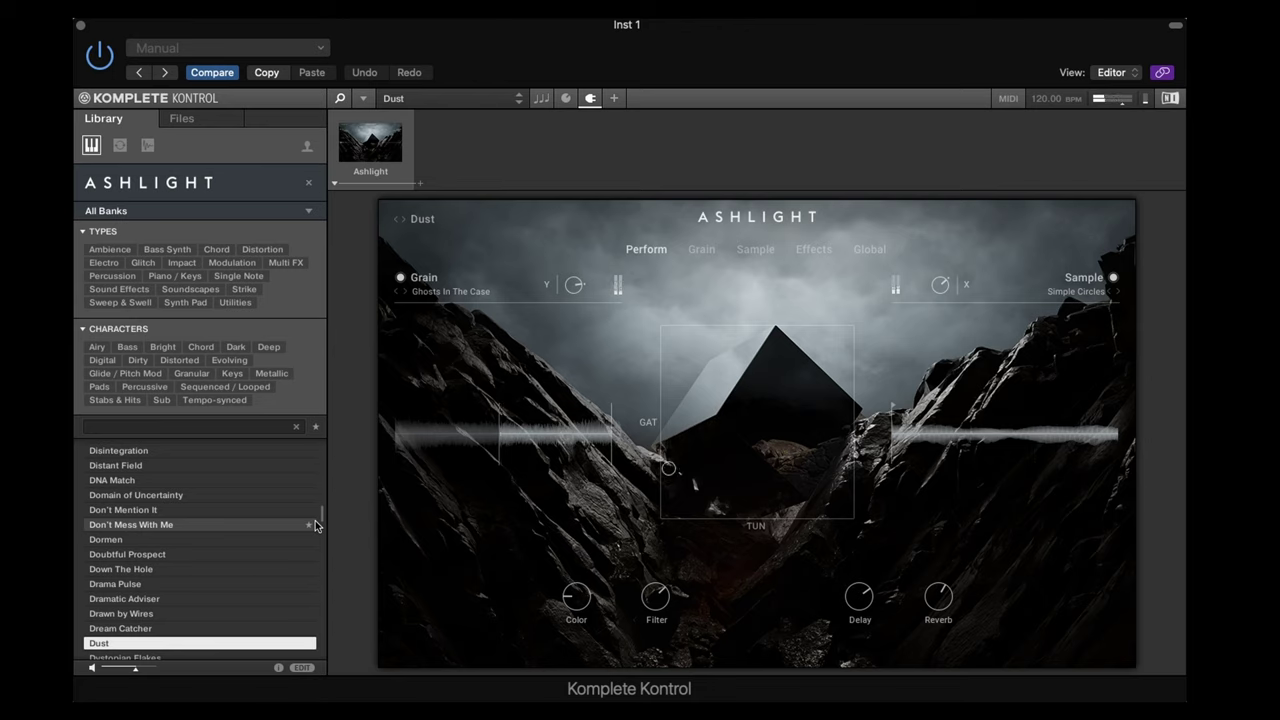
{"action": "key", "text": "Down"}
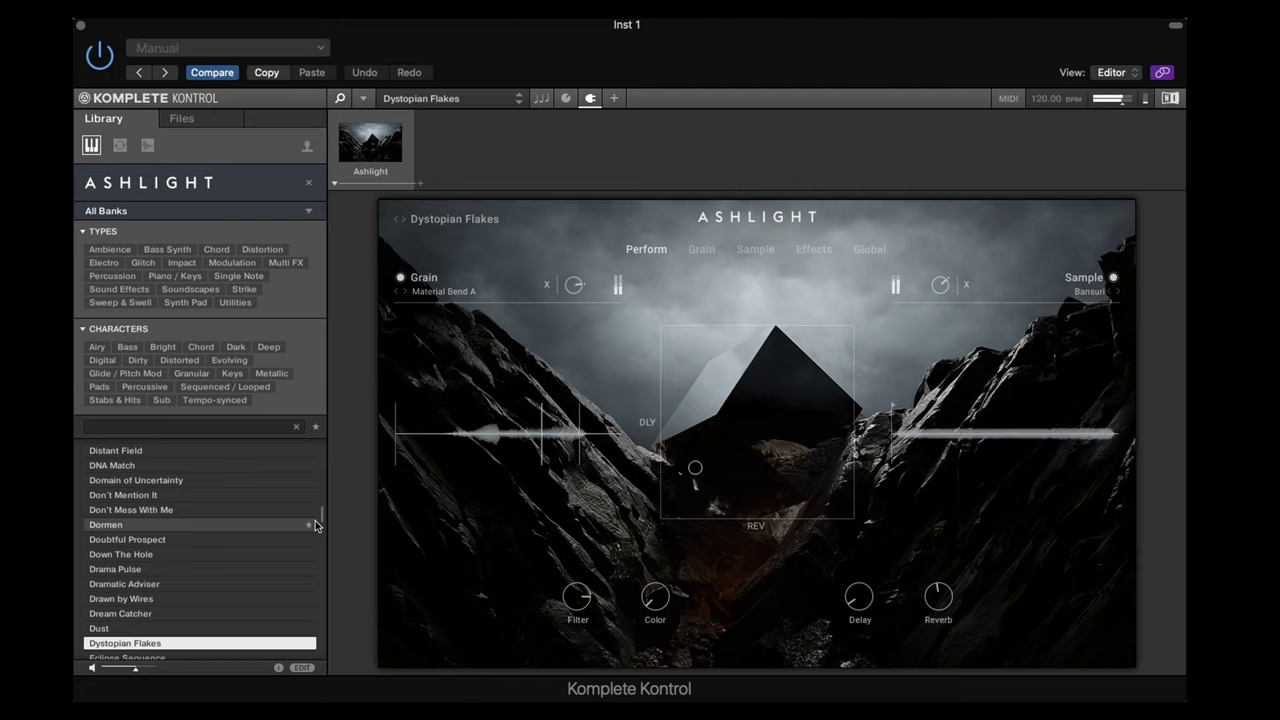
Step: Load and listen to each Ashlight preset starting with E, from Eclipse Sequence through Exo Botanic
{"action": "key", "text": "Down"}
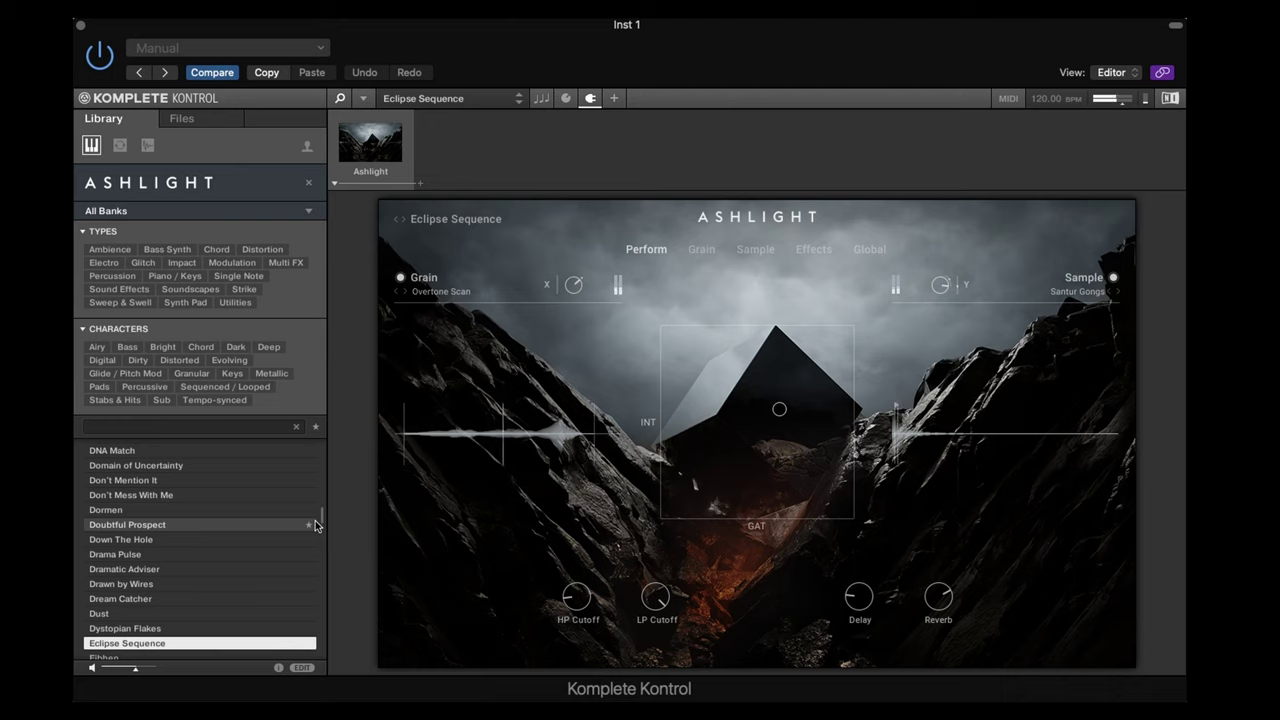
{"action": "key", "text": "Down"}
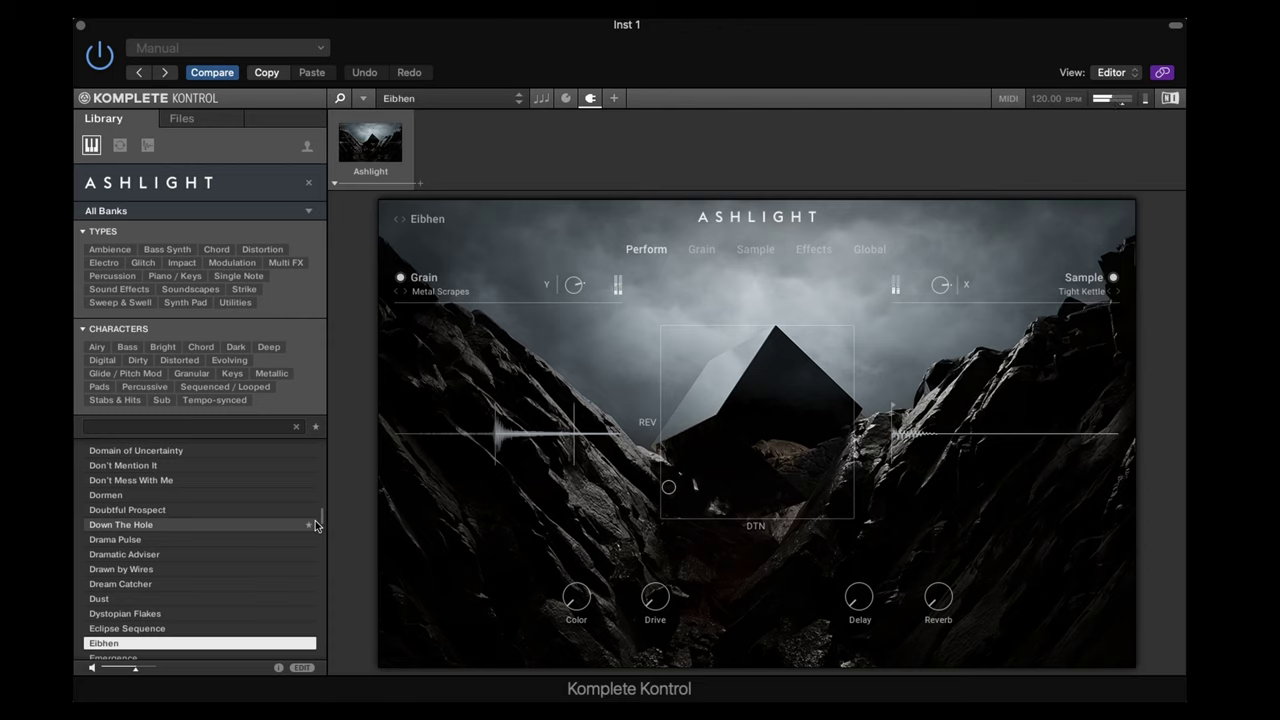
{"action": "key", "text": "Down"}
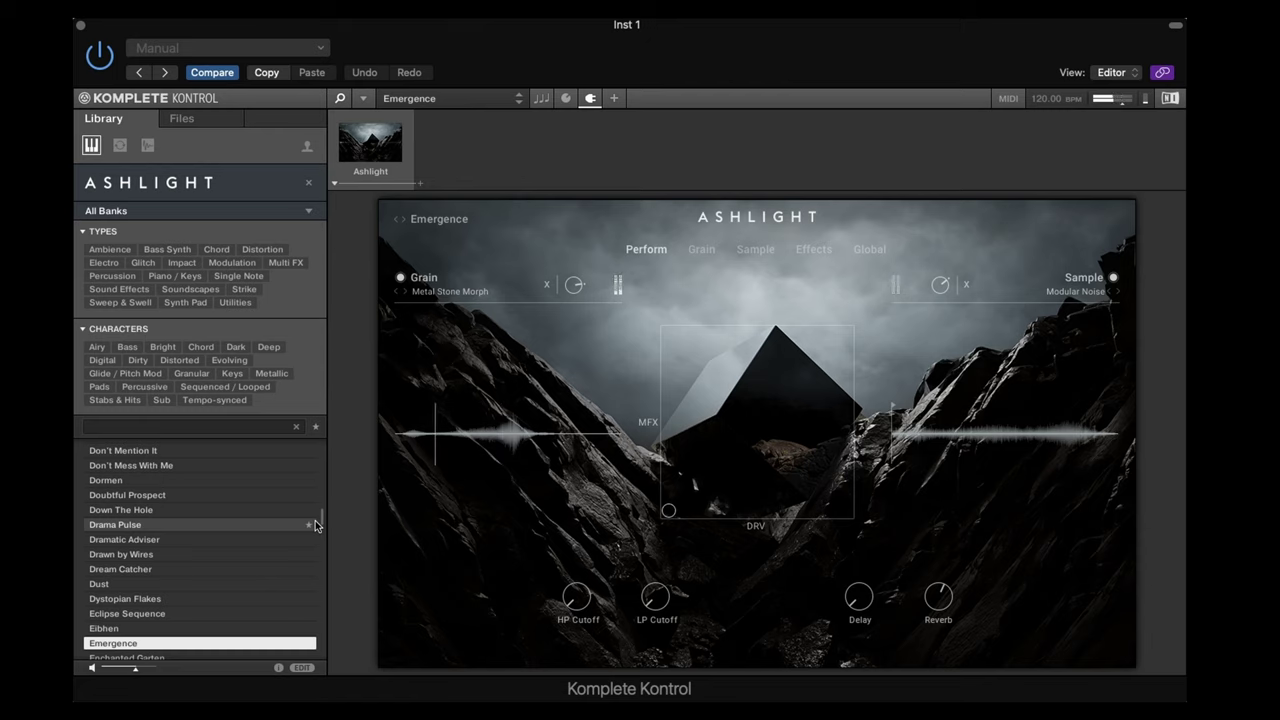
{"action": "left_click", "coordinate": [213, 657]}
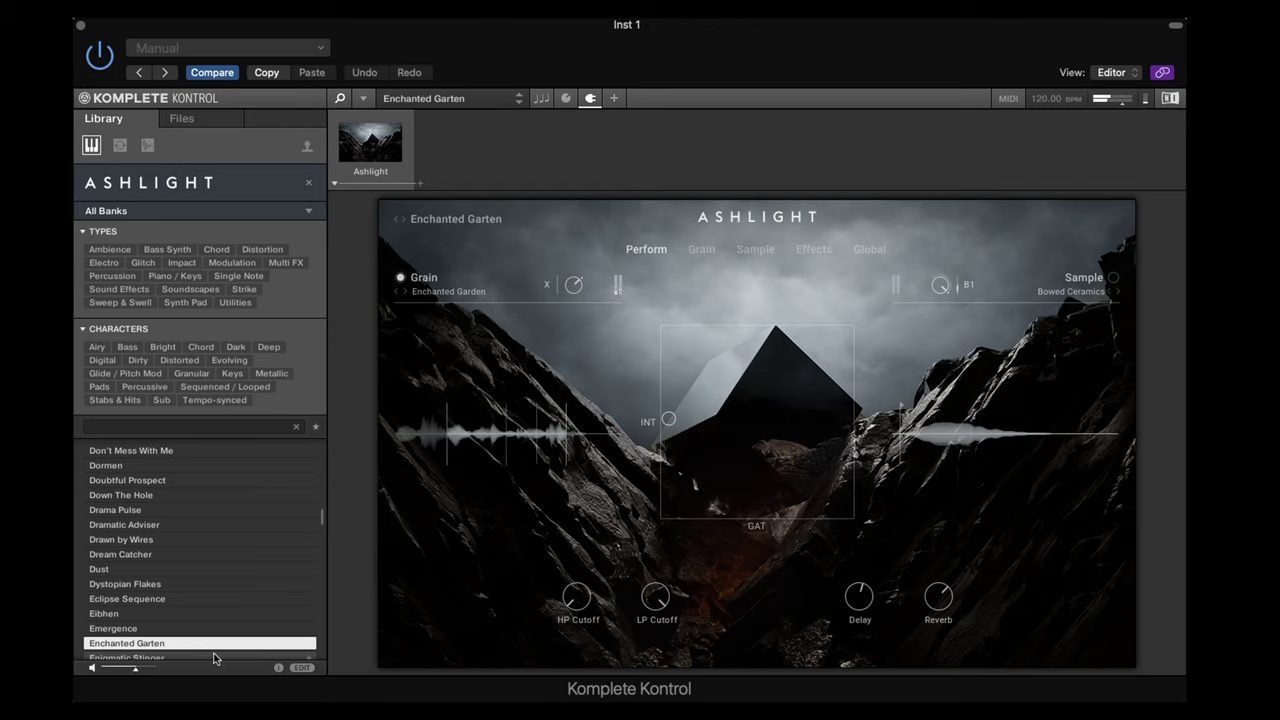
{"action": "left_click", "coordinate": [213, 658]}
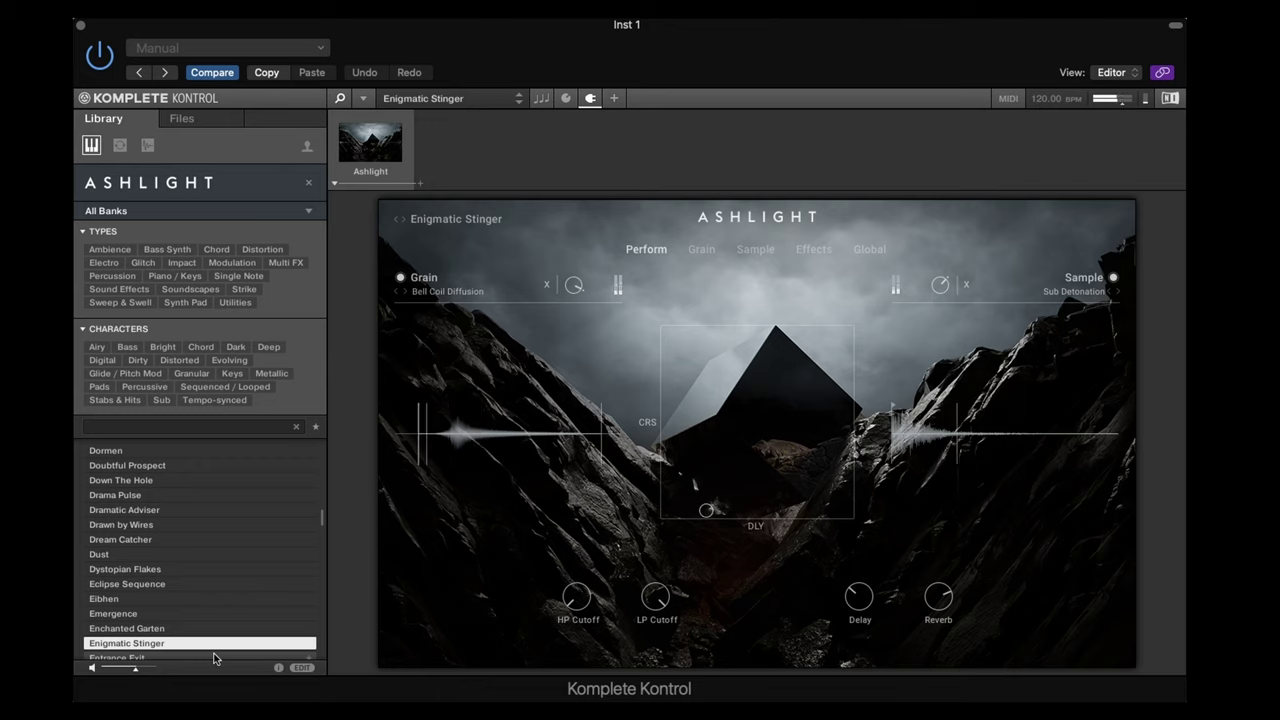
{"action": "left_click", "coordinate": [214, 657]}
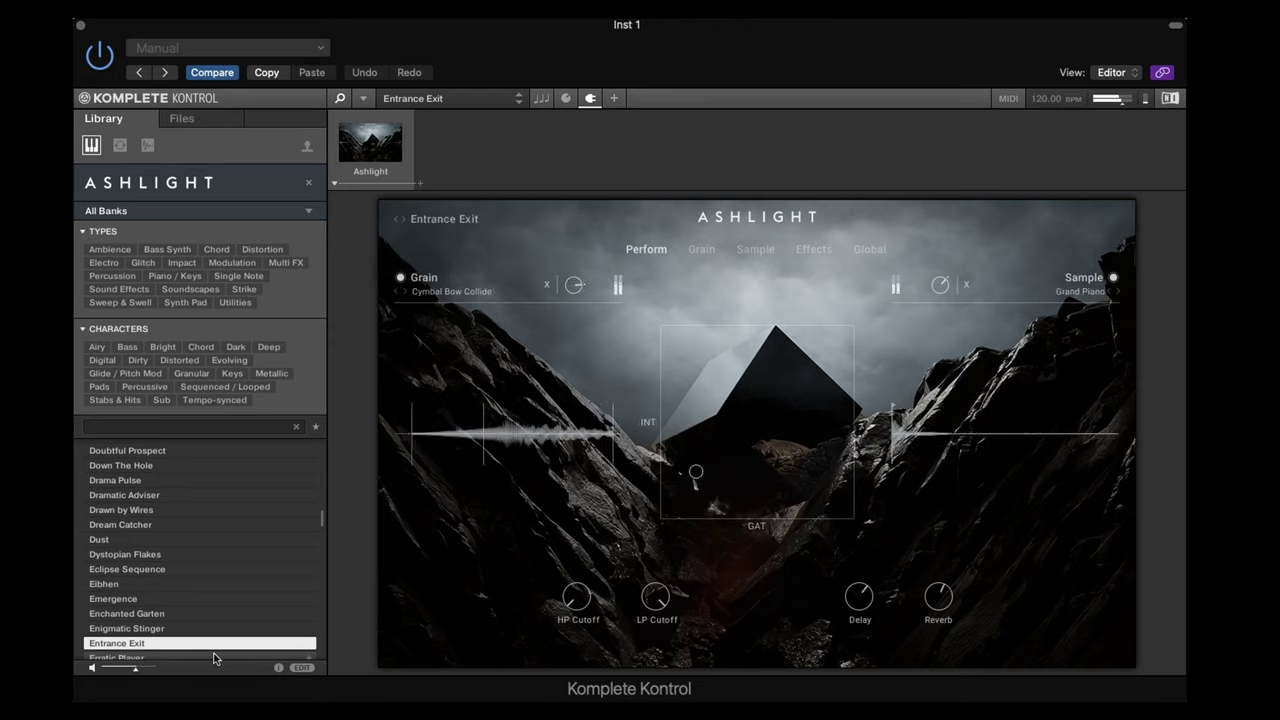
{"action": "left_click", "coordinate": [214, 657]}
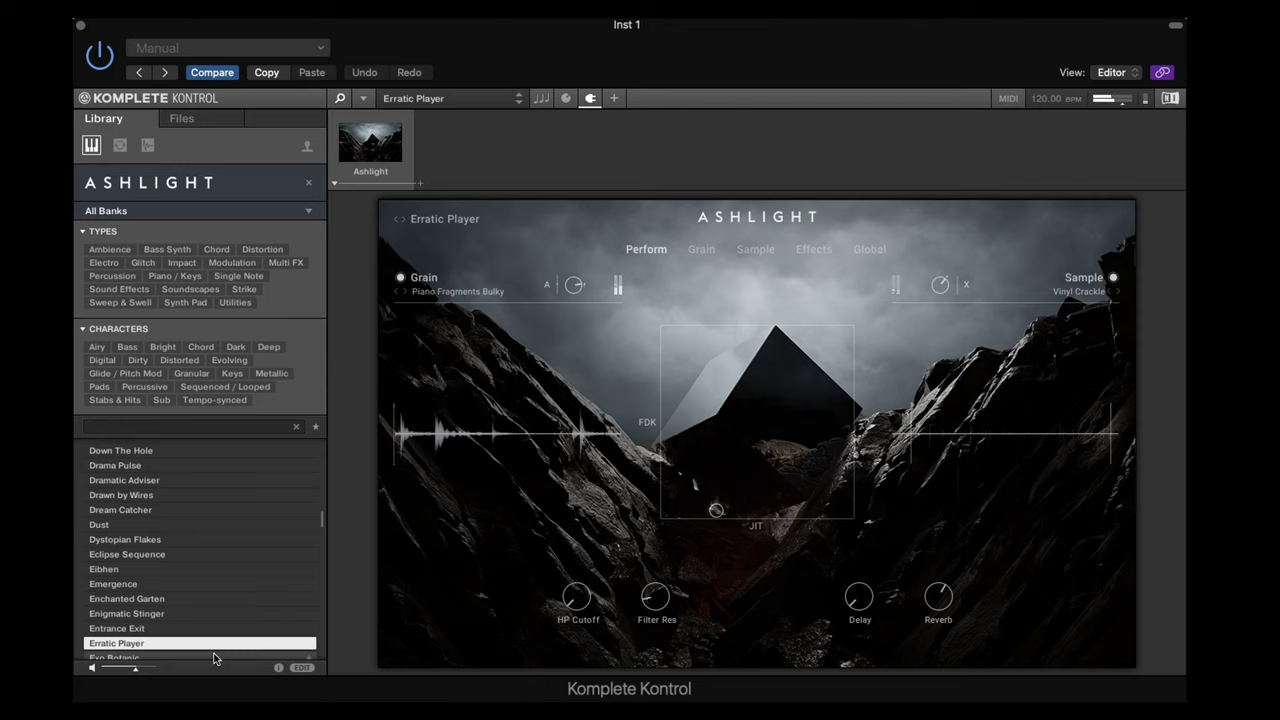
{"action": "left_click", "coordinate": [214, 658]}
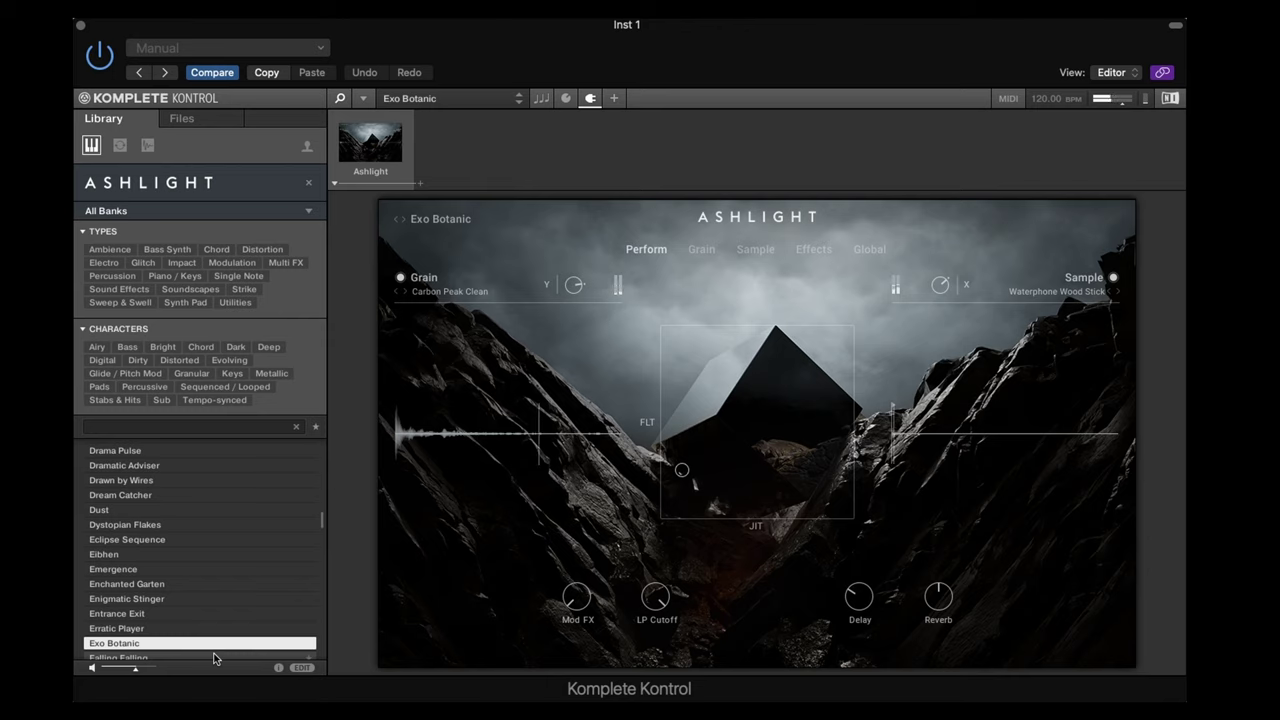
Step: Step through the Ashlight presets from Falling Falling through Flotation Tank, playing each one
{"action": "left_click", "coordinate": [214, 658]}
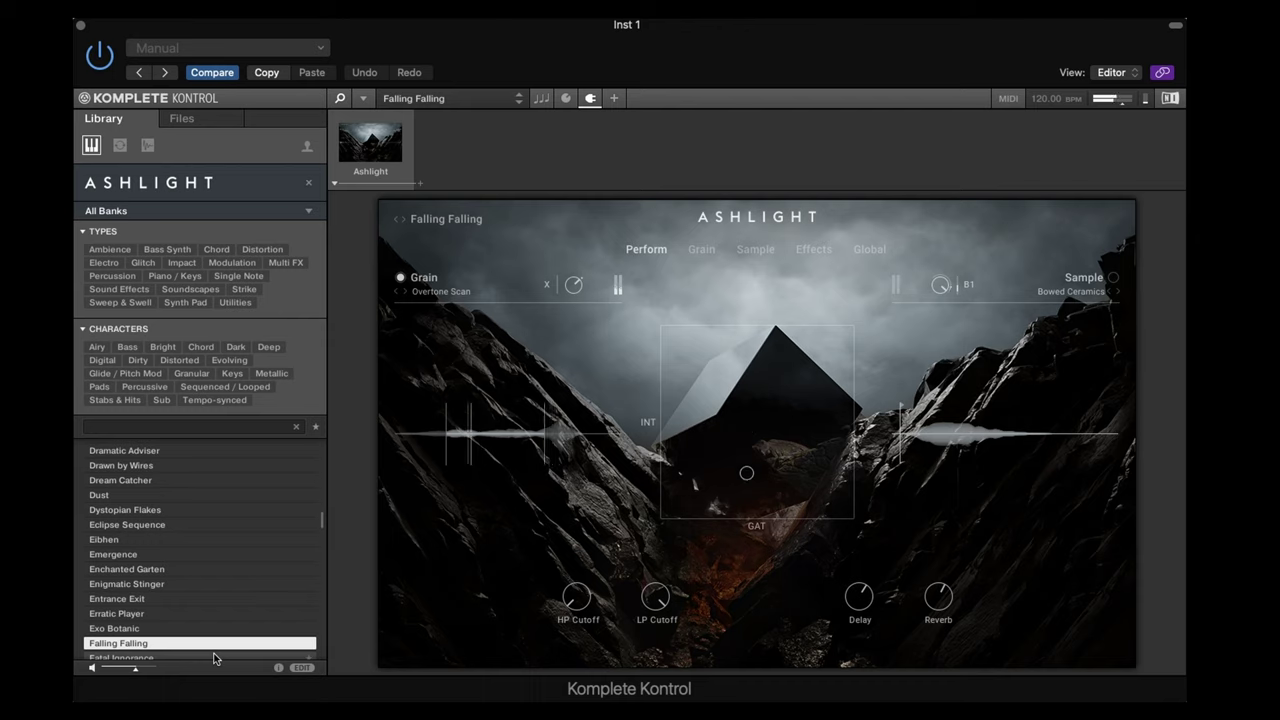
{"action": "left_click", "coordinate": [214, 658]}
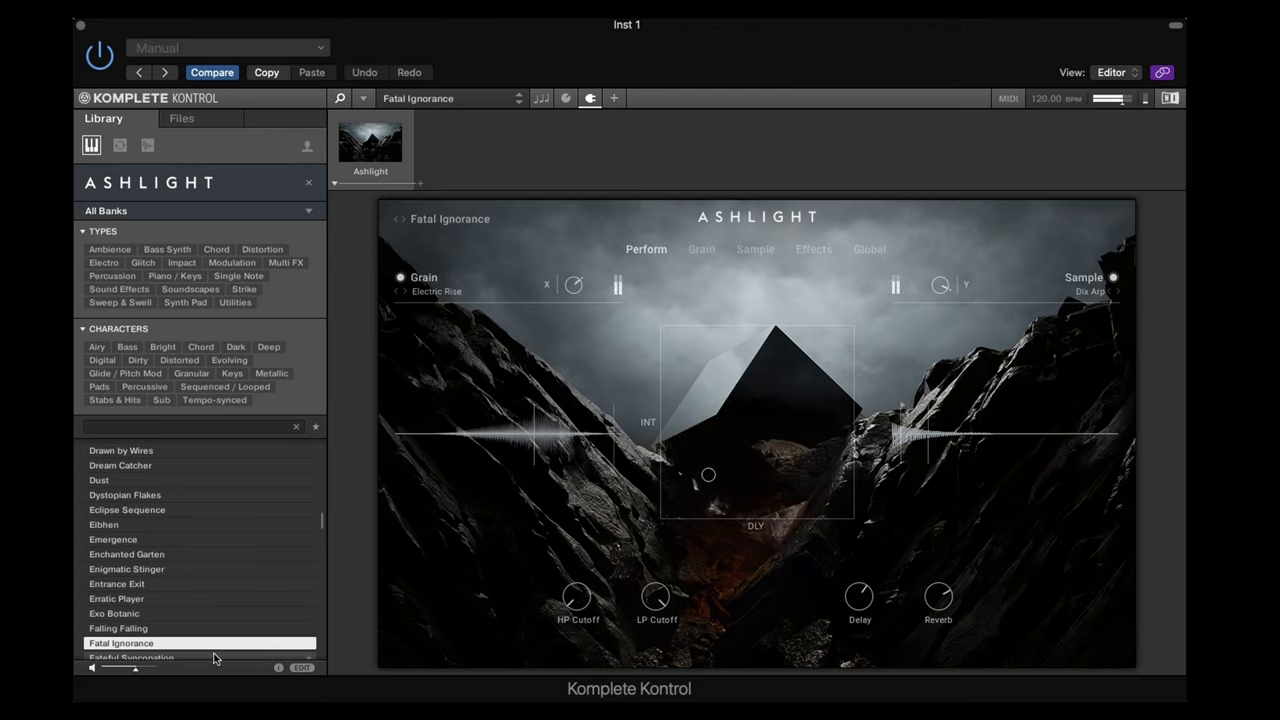
{"action": "left_click", "coordinate": [214, 658]}
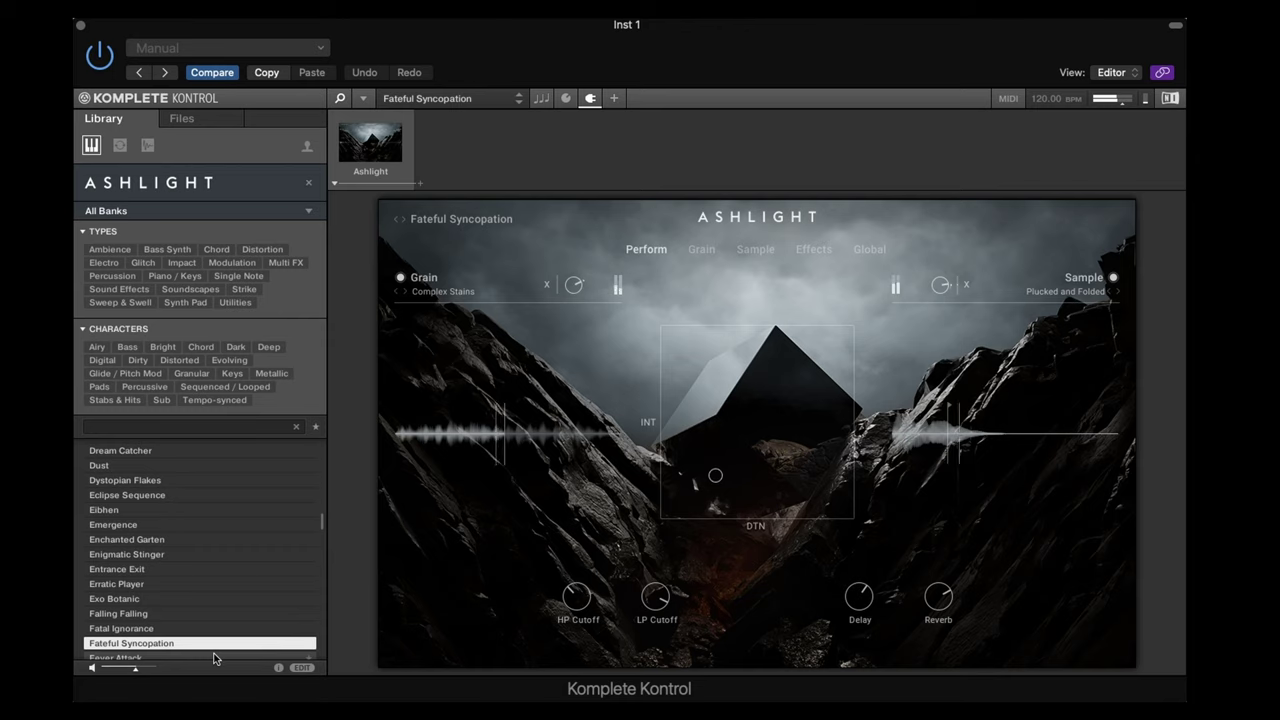
{"action": "left_click", "coordinate": [214, 657]}
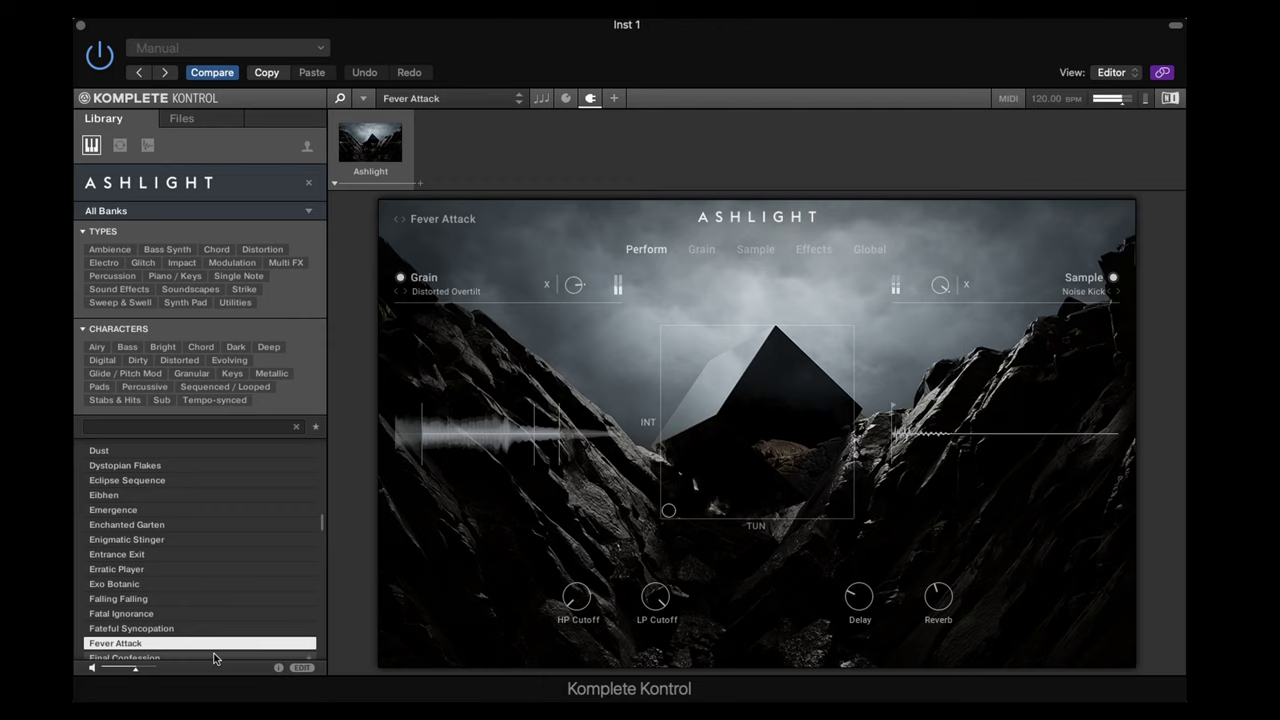
{"action": "key", "text": "Down"}
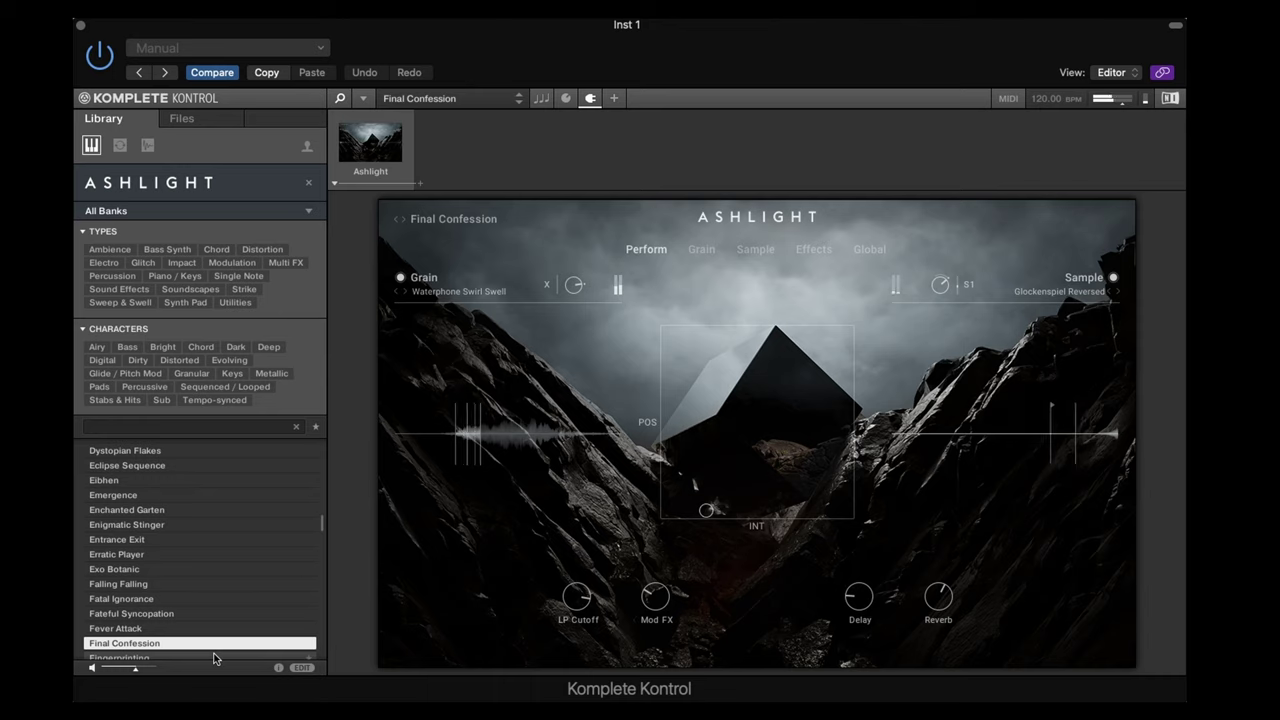
{"action": "left_click", "coordinate": [213, 657]}
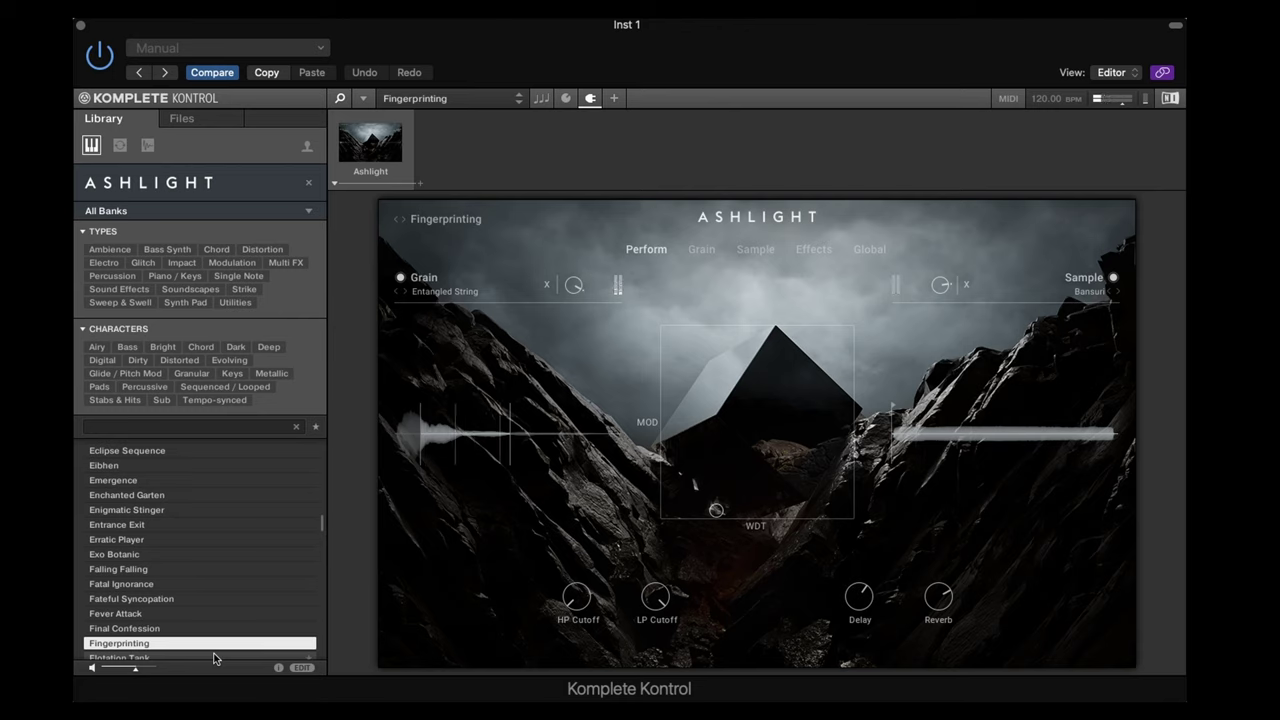
{"action": "left_click", "coordinate": [213, 657]}
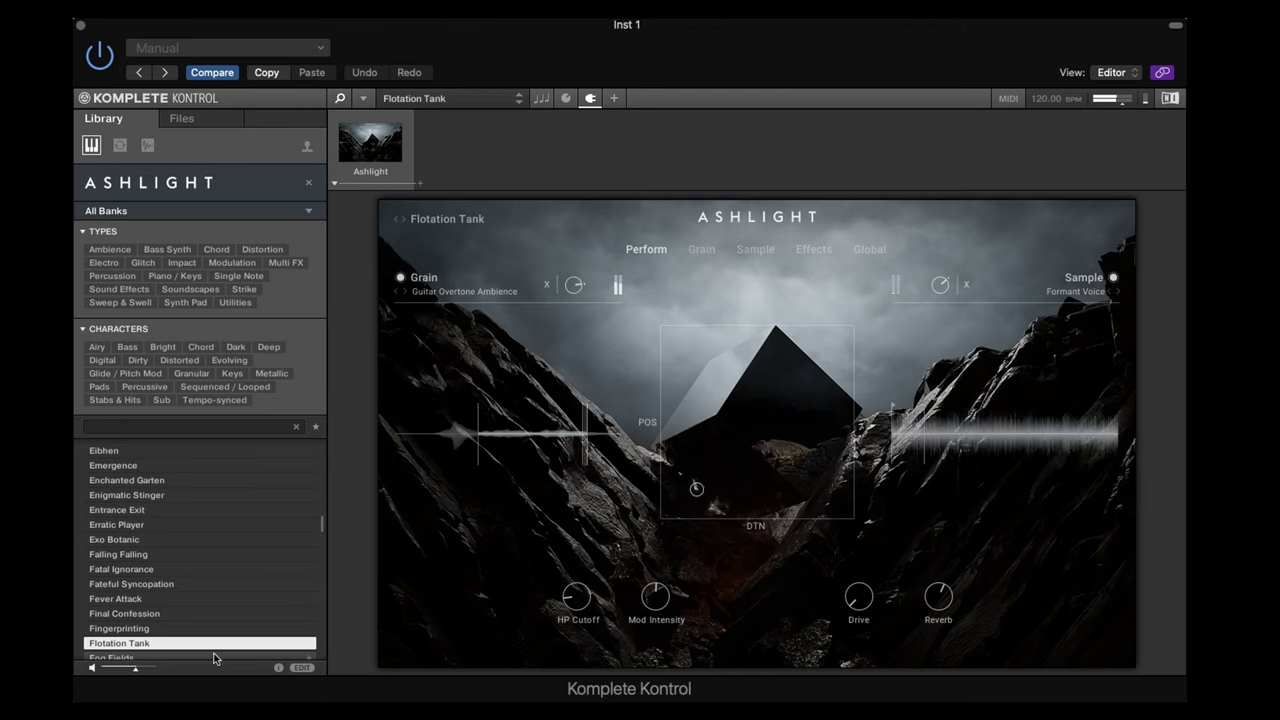
Step: Listen to the Ashlight presets from Fog Fields through Fuzzy Feeling in alphabetical order
{"action": "left_click", "coordinate": [213, 657]}
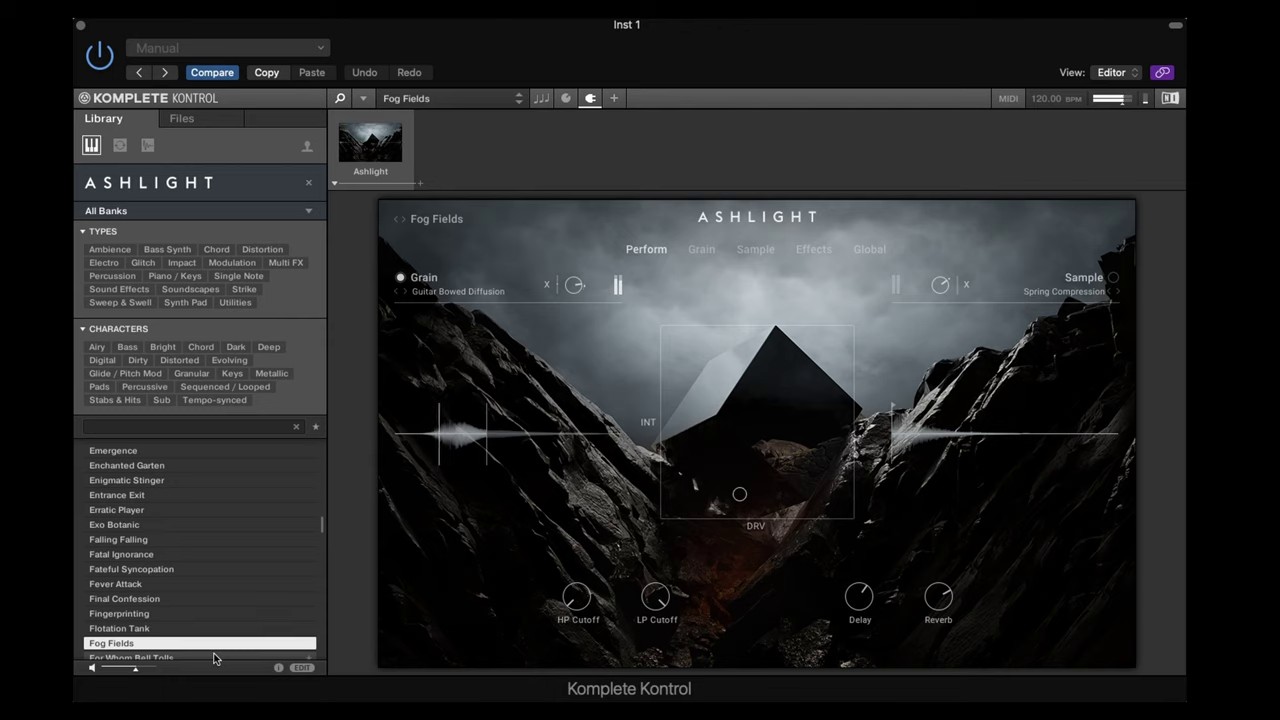
{"action": "left_click", "coordinate": [214, 658]}
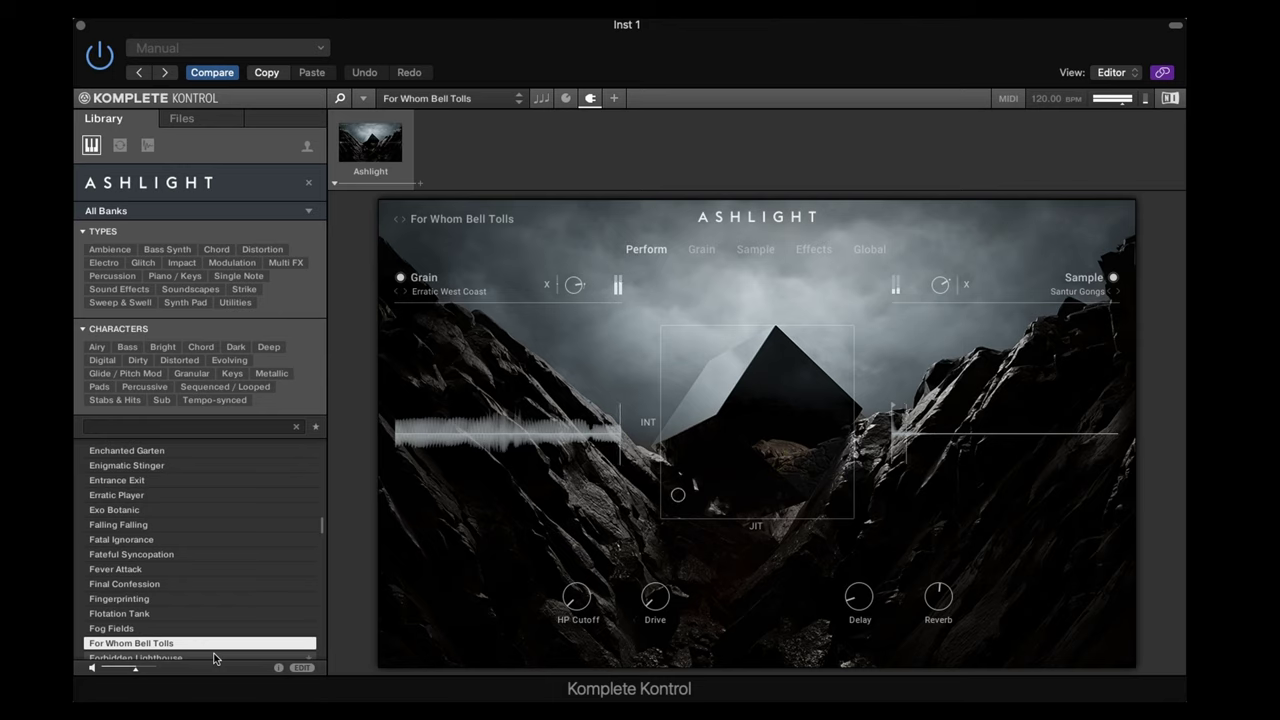
{"action": "left_click", "coordinate": [214, 658]}
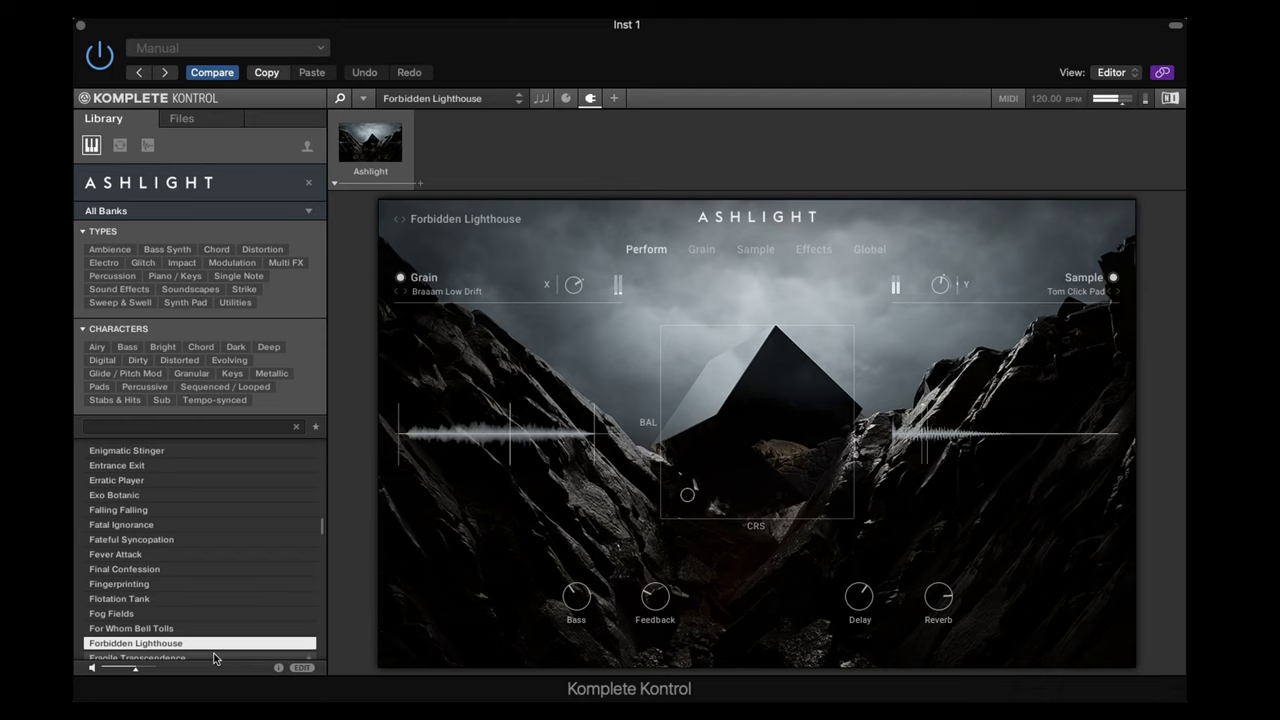
{"action": "left_click", "coordinate": [214, 658]}
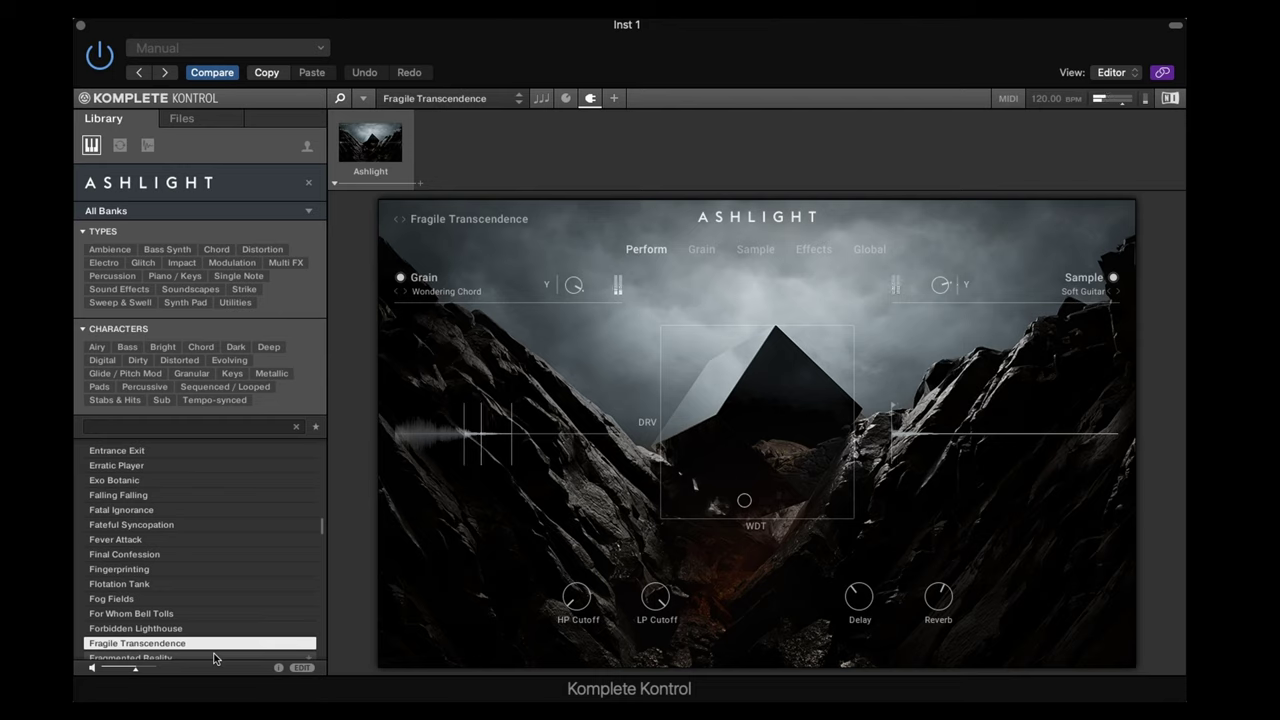
{"action": "left_click", "coordinate": [214, 657]}
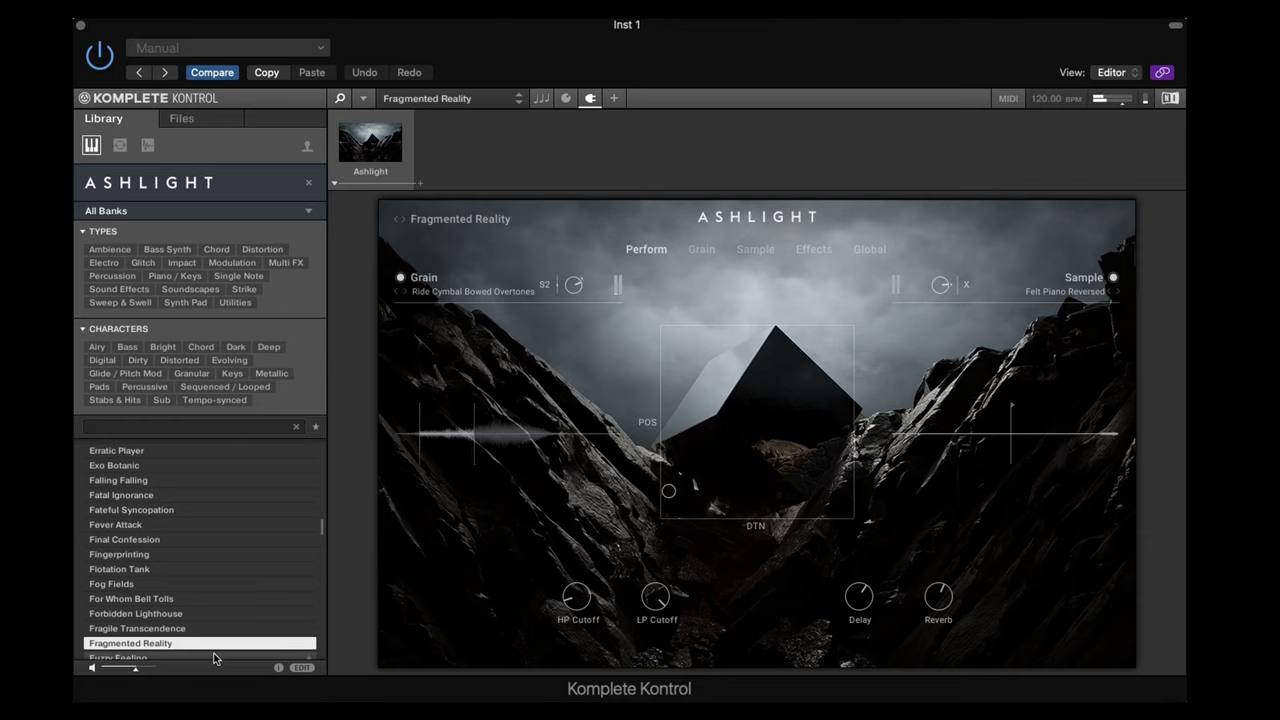
{"action": "left_click", "coordinate": [214, 657]}
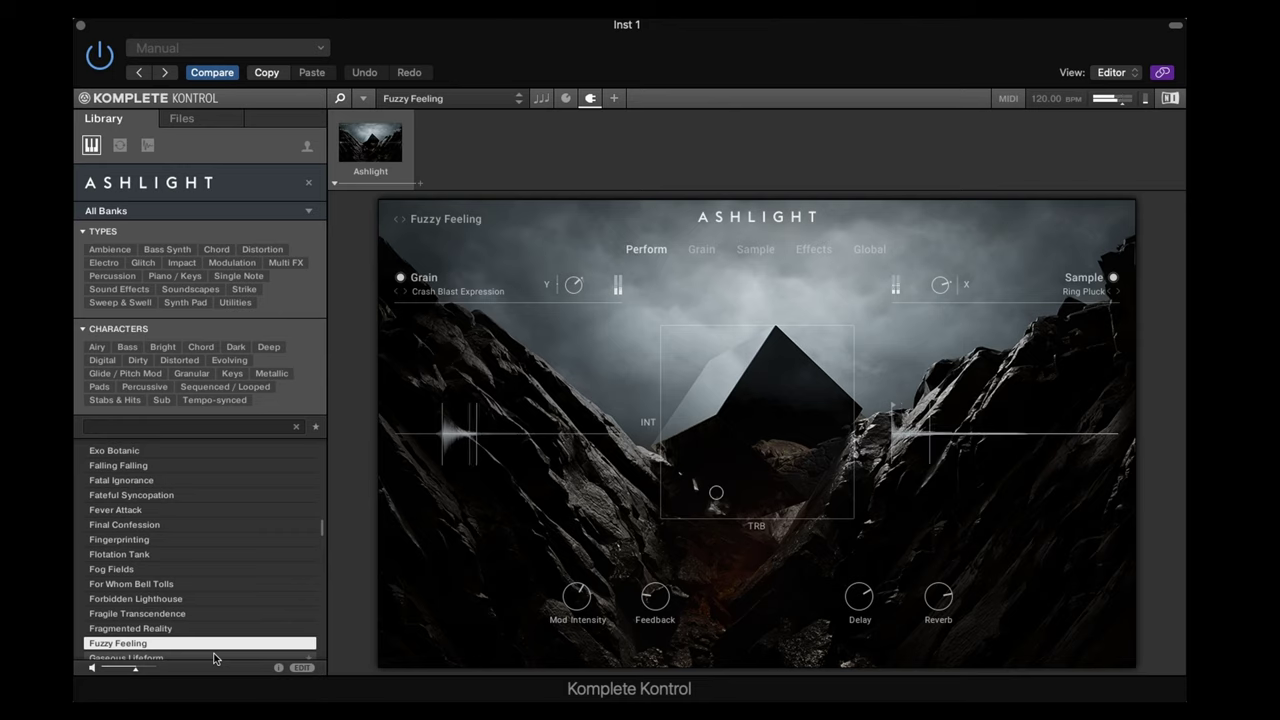
Step: Audition each Ashlight preset in turn, from Gaseous Lifeform through Geiger Rods
{"action": "left_click", "coordinate": [214, 657]}
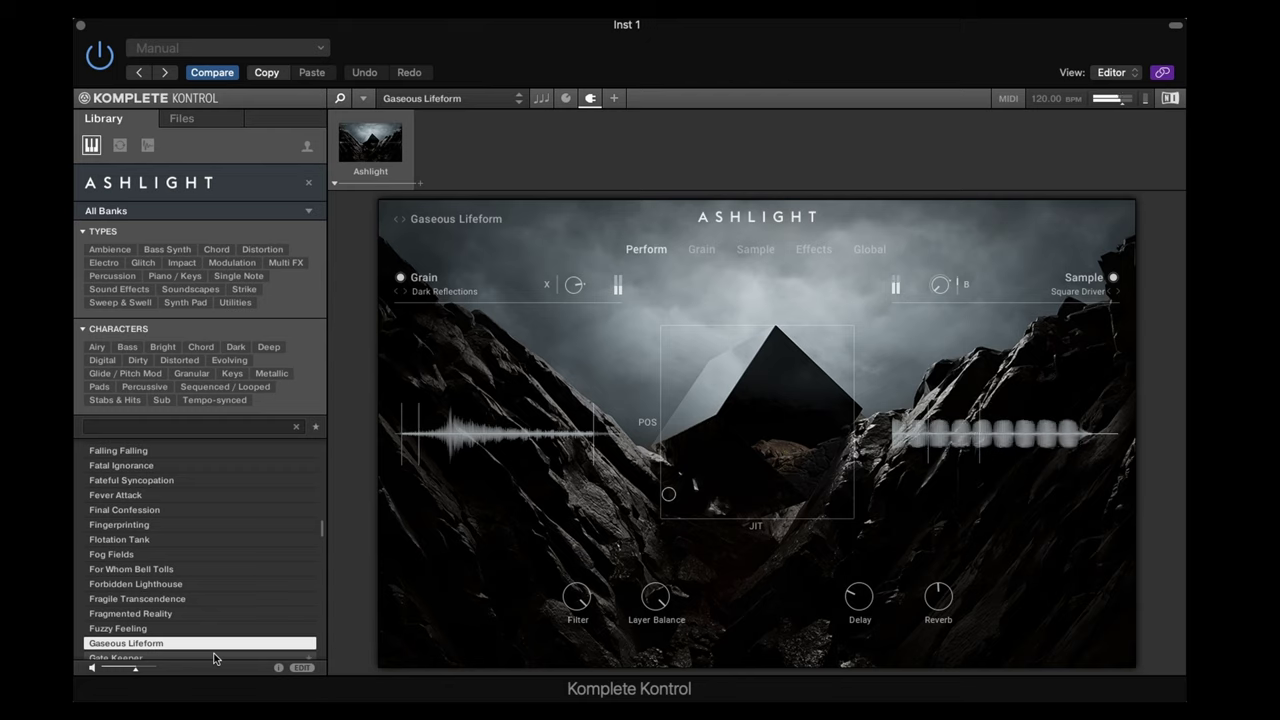
{"action": "left_click", "coordinate": [213, 657]}
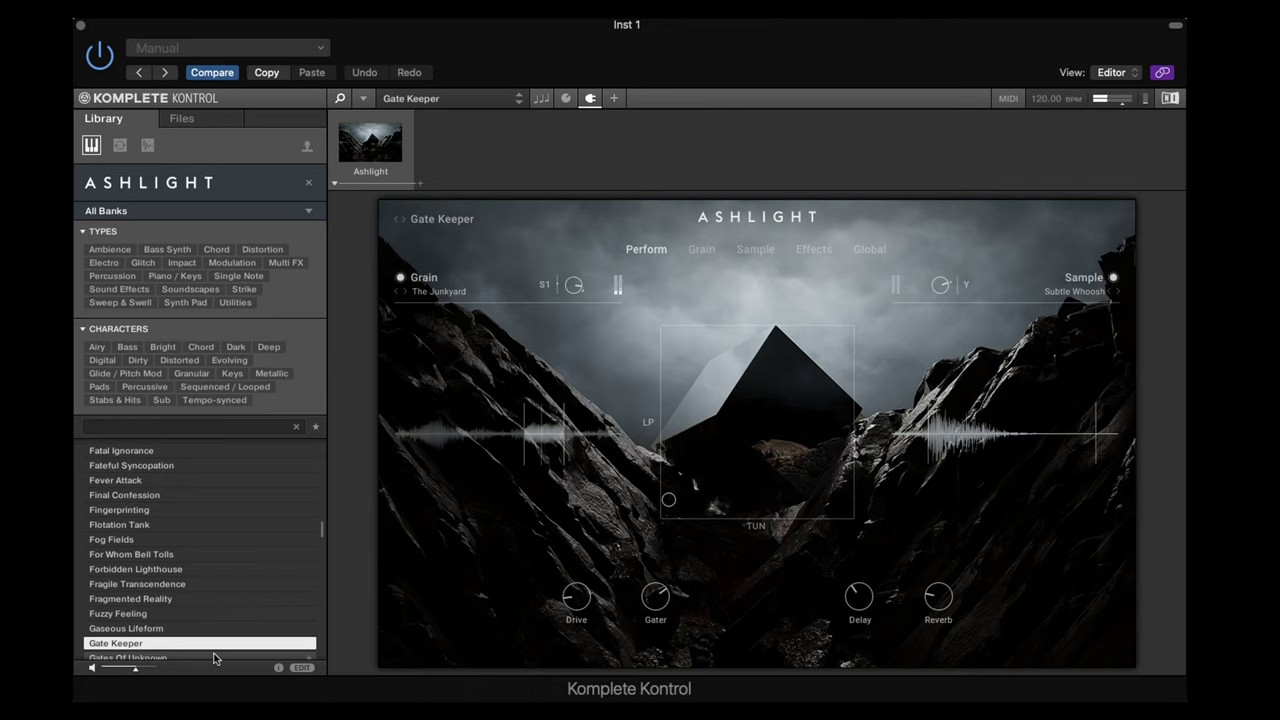
{"action": "key", "text": "Down"}
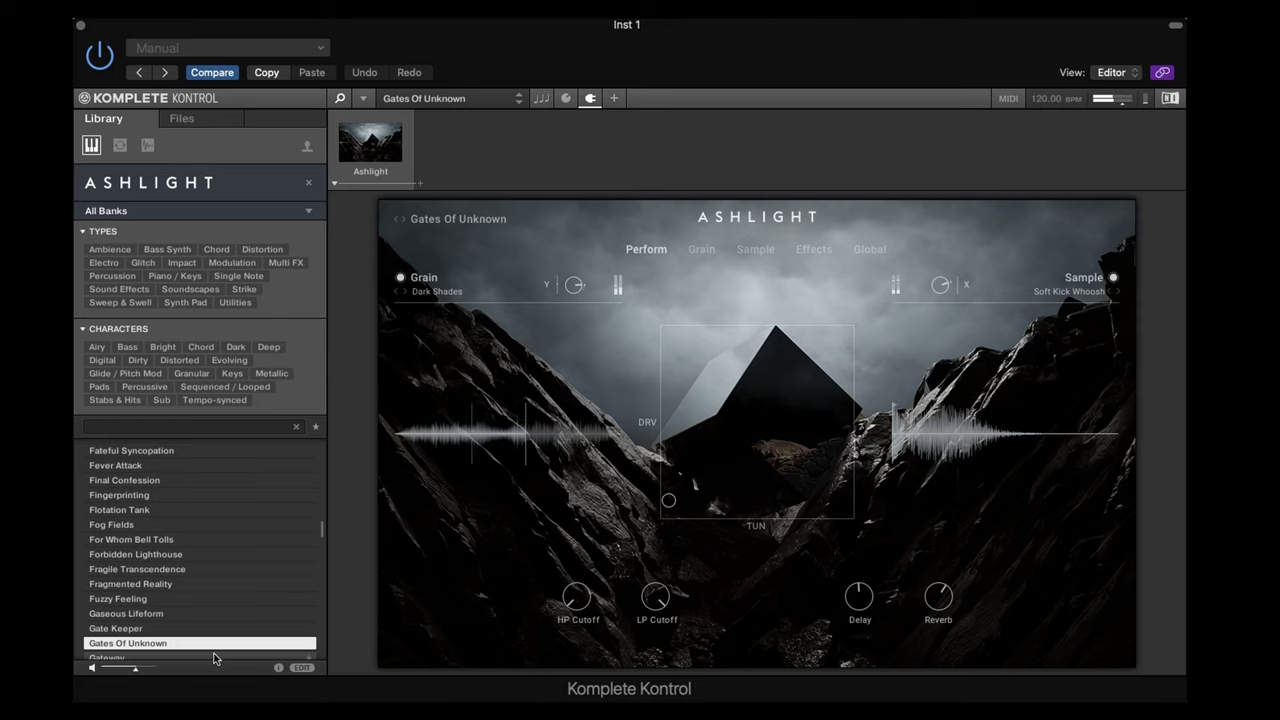
{"action": "left_click", "coordinate": [214, 657]}
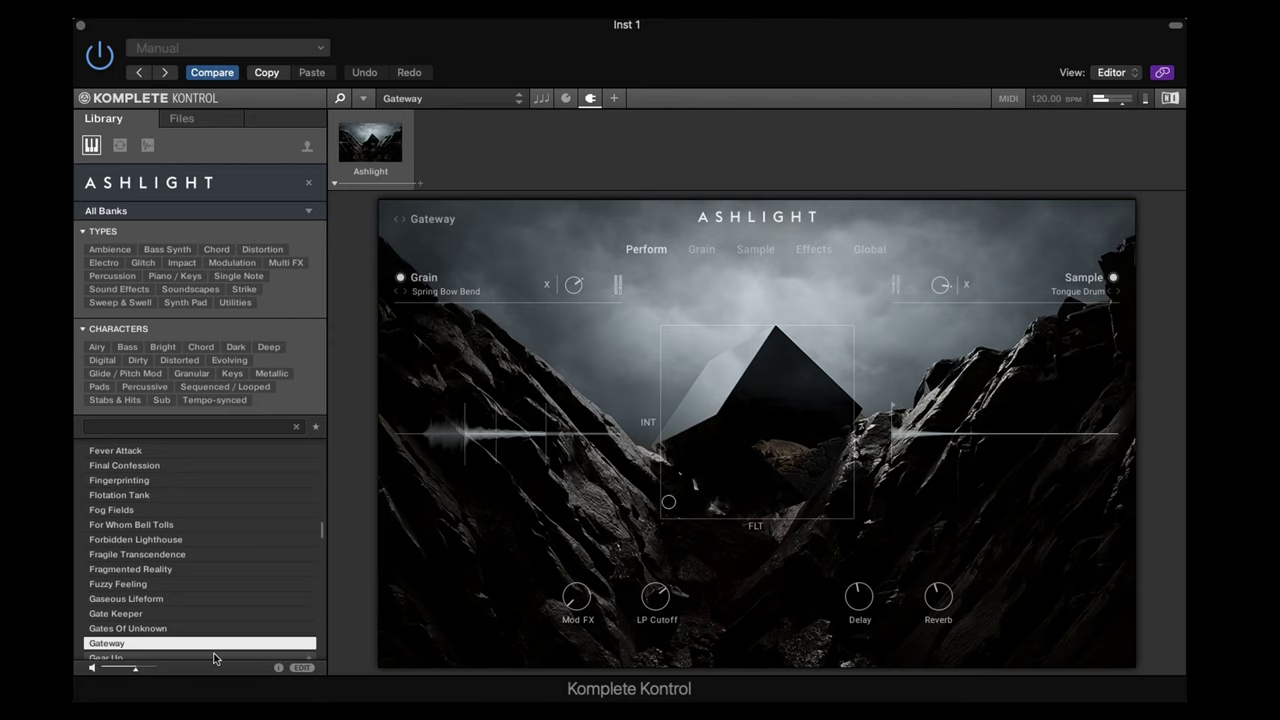
{"action": "left_click", "coordinate": [214, 658]}
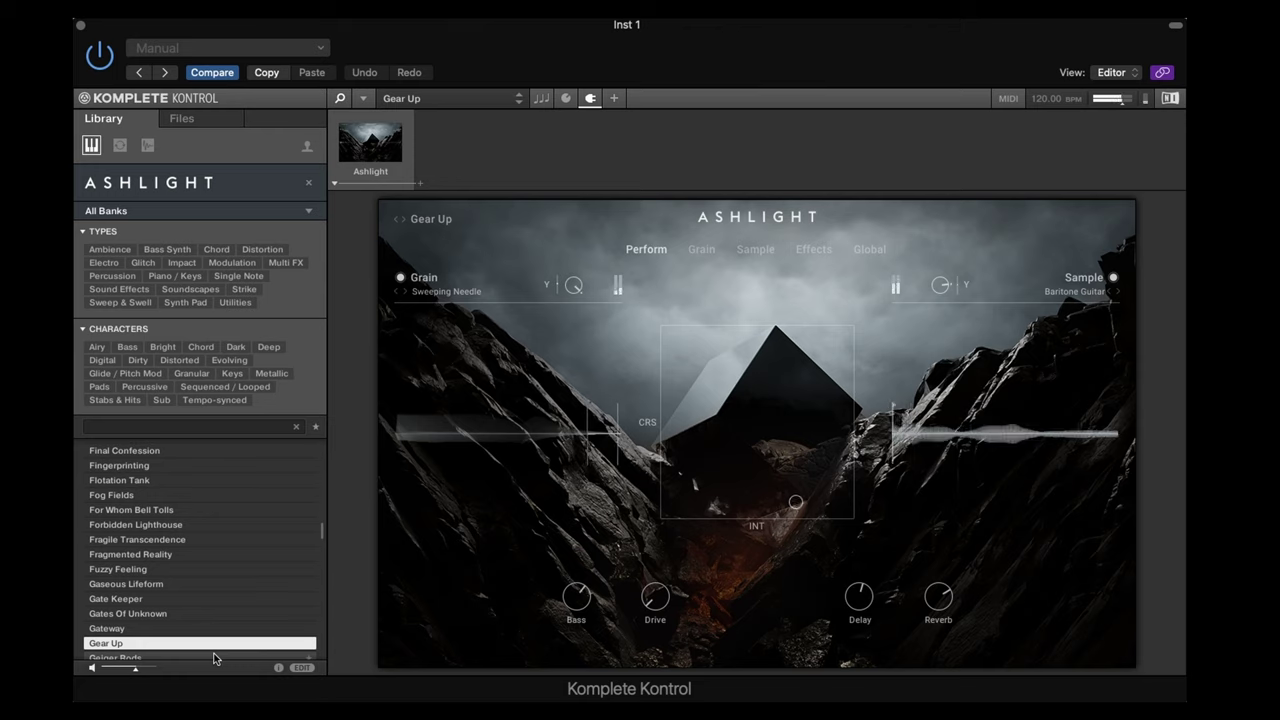
{"action": "left_click", "coordinate": [213, 657]}
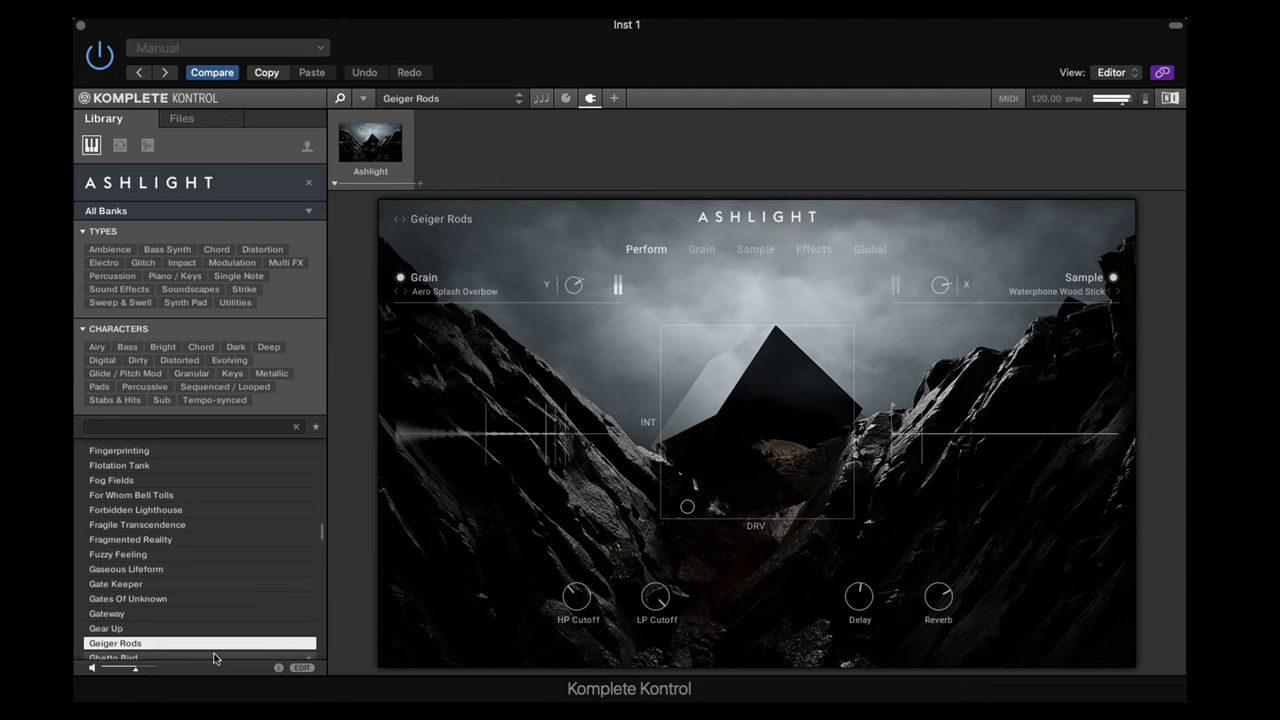
Step: Load and play the Ashlight presets from Ghetto Bird through Ghostly Orchestra Pit, one after another
{"action": "left_click", "coordinate": [214, 657]}
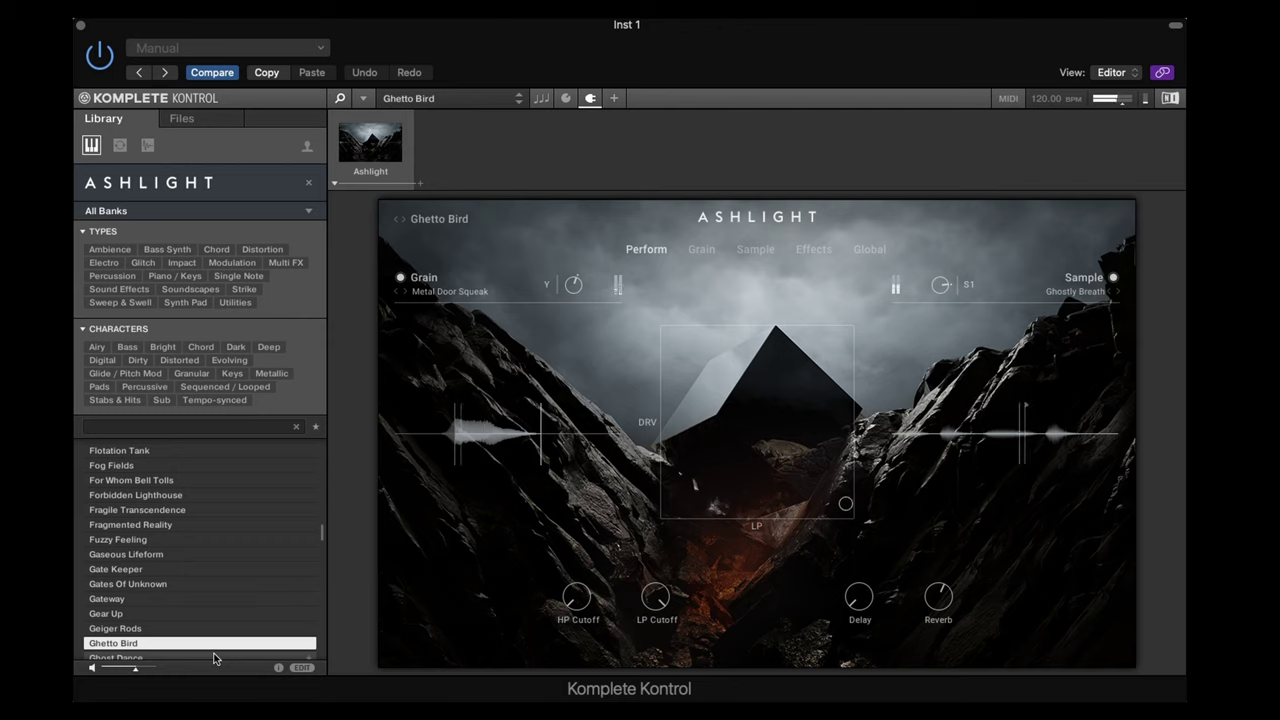
{"action": "left_click", "coordinate": [213, 657]}
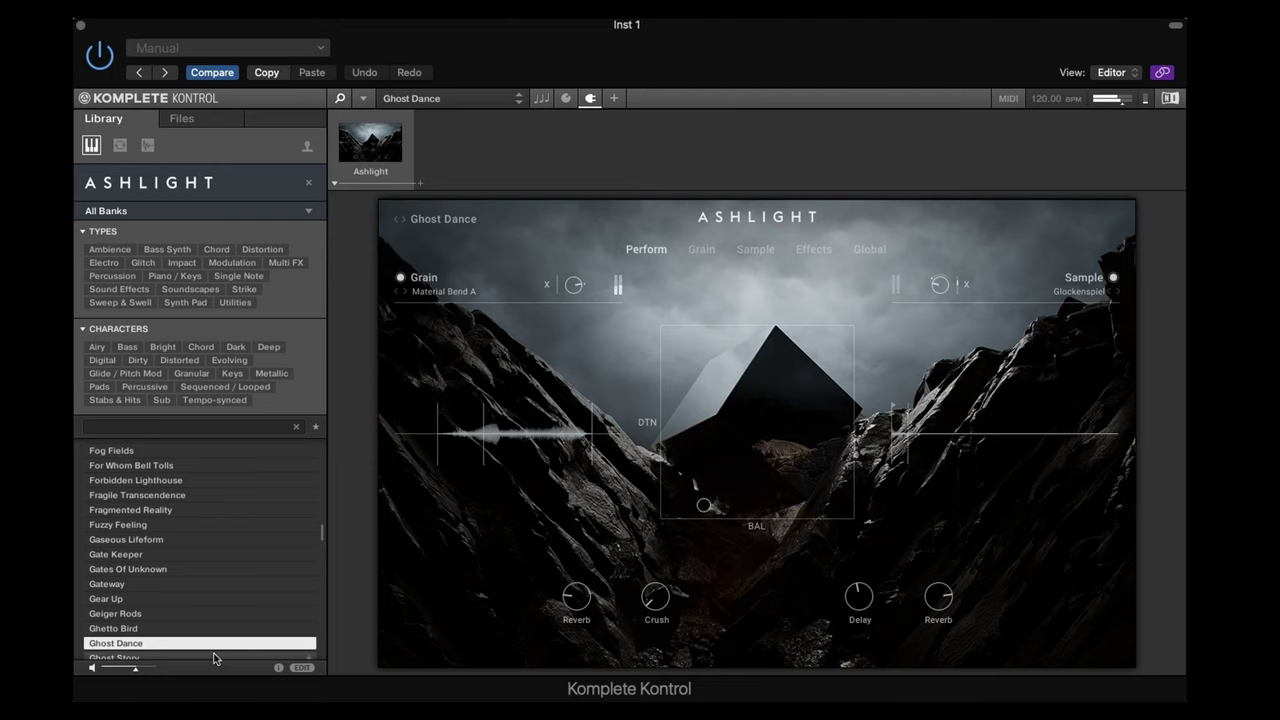
{"action": "left_click", "coordinate": [214, 657]}
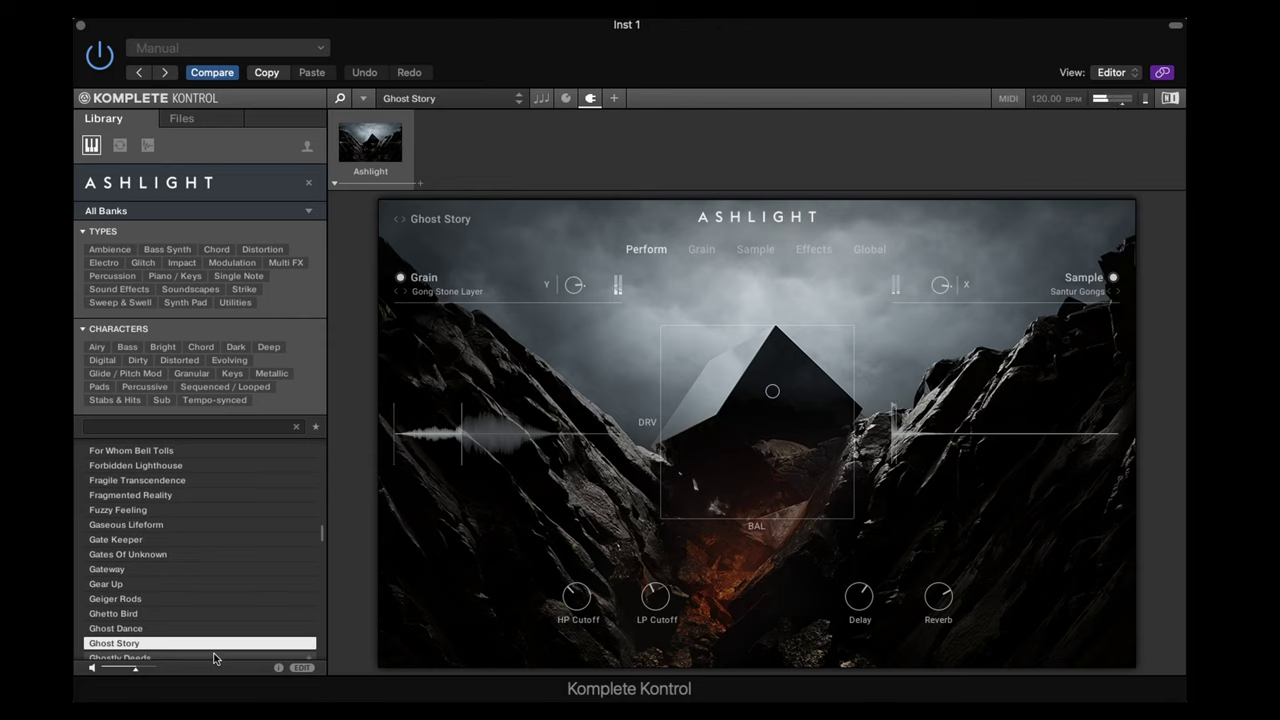
{"action": "left_click", "coordinate": [214, 657]}
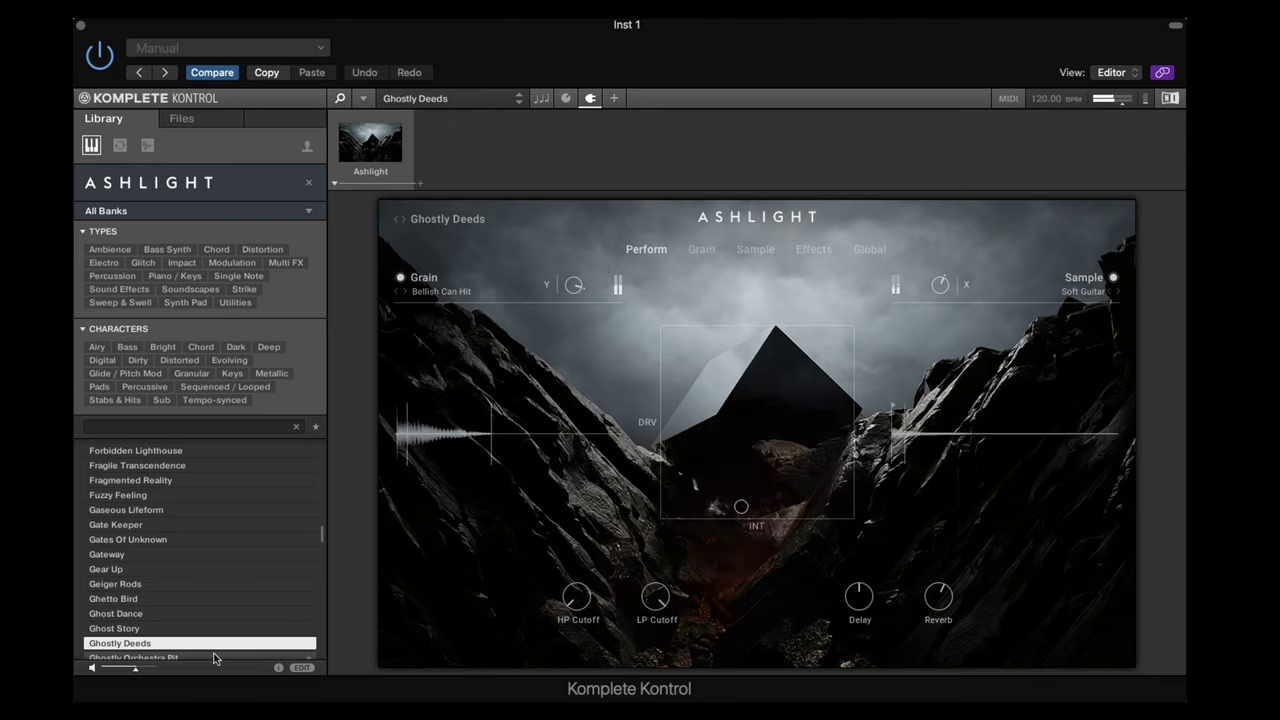
{"action": "left_click", "coordinate": [214, 657]}
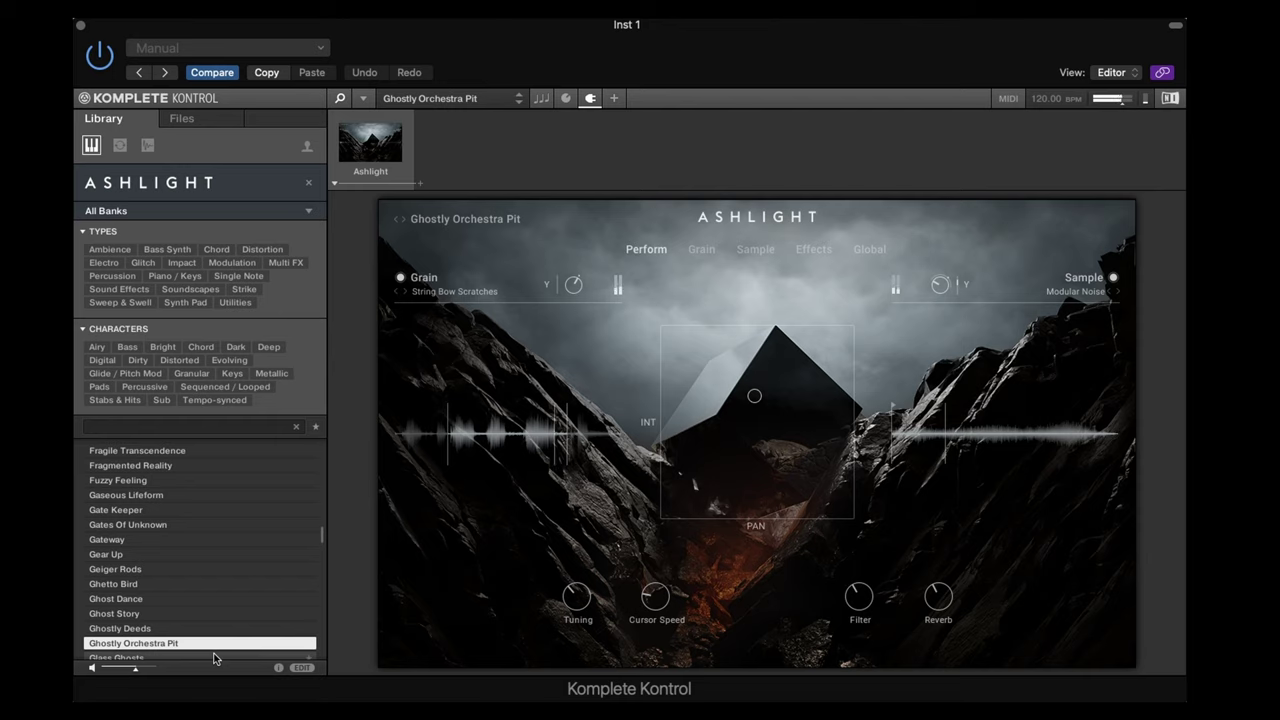
Step: Audition the Ashlight presets from Glass Ghosts through Guzheng Growler in alphabetical order
{"action": "left_click", "coordinate": [214, 657]}
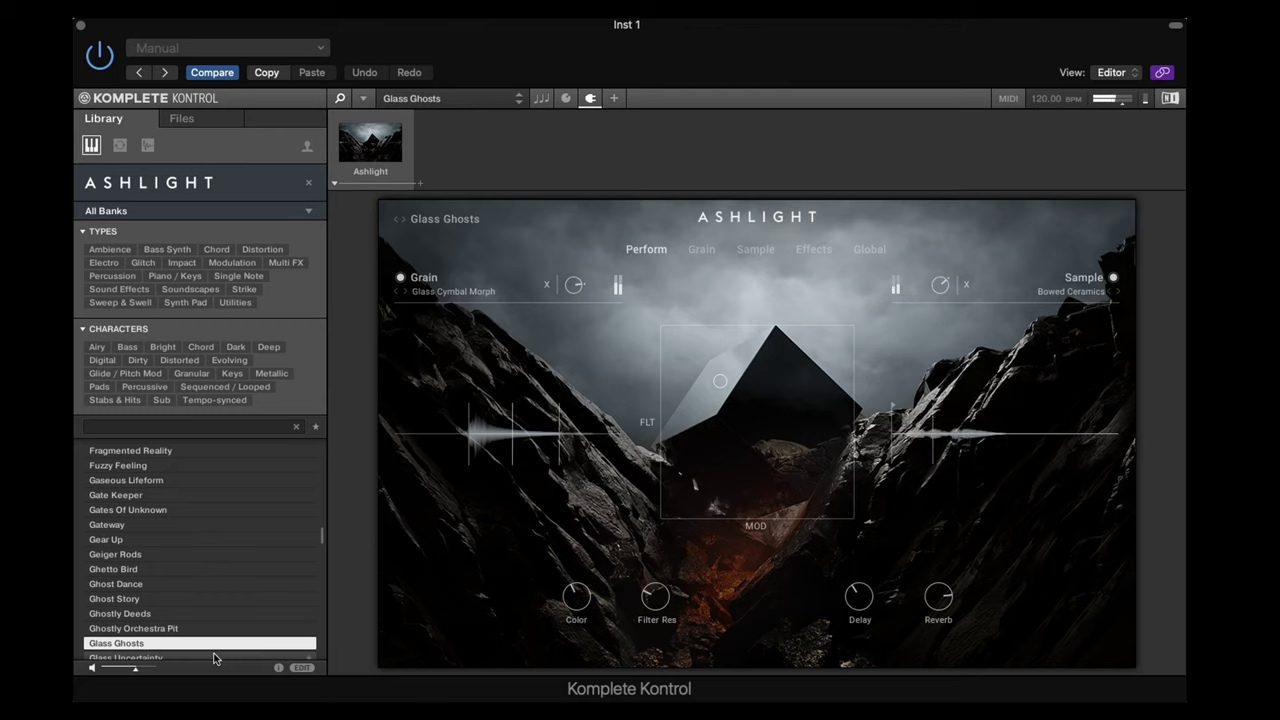
{"action": "left_click", "coordinate": [214, 657]}
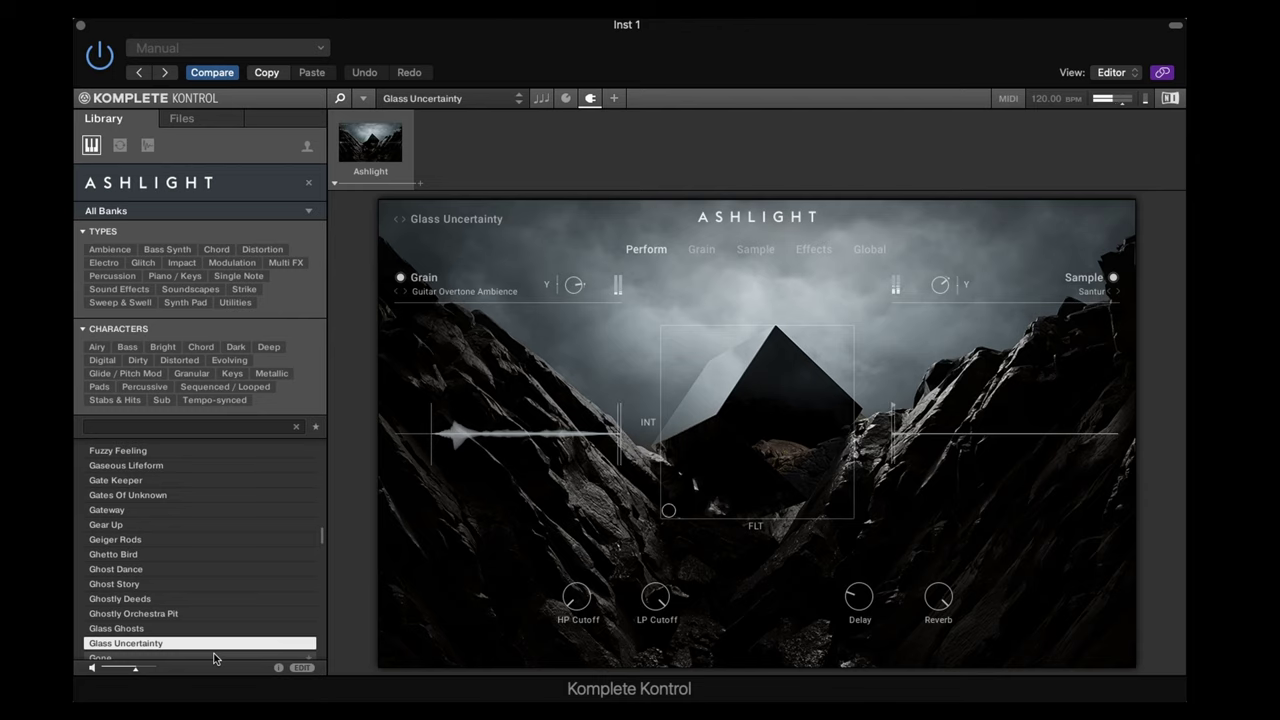
{"action": "left_click", "coordinate": [214, 657]}
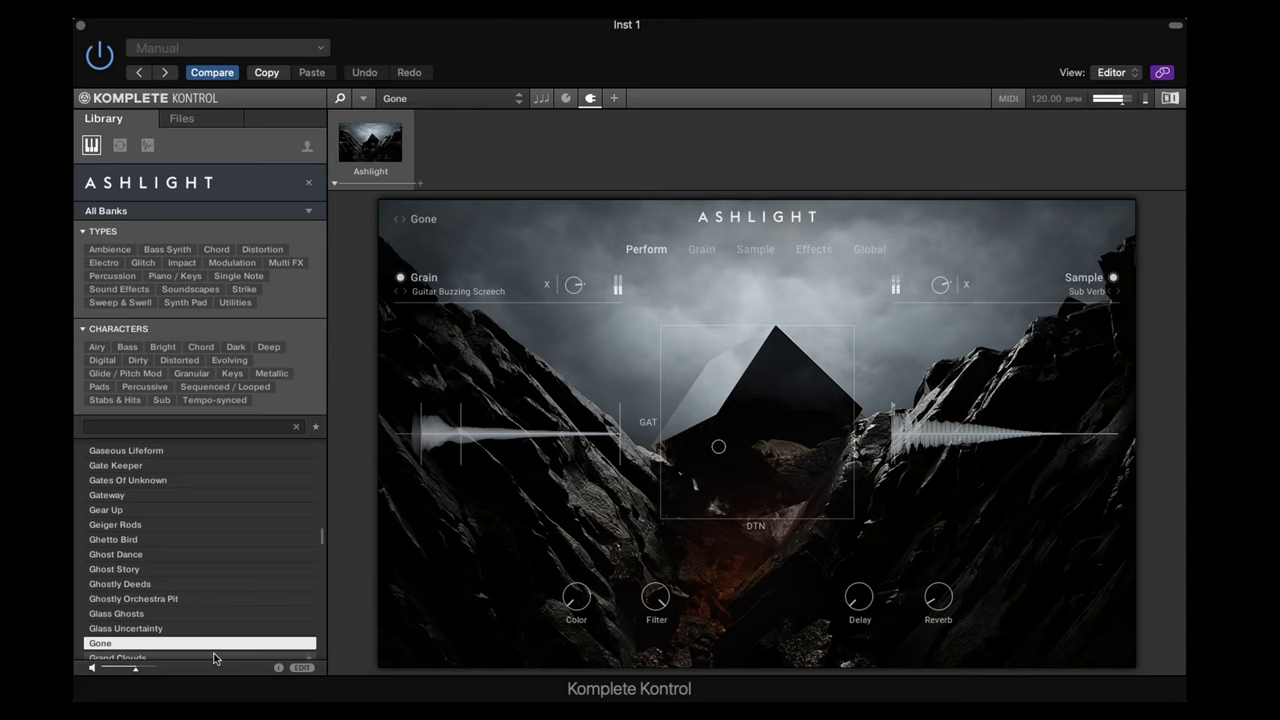
{"action": "left_click", "coordinate": [213, 657]}
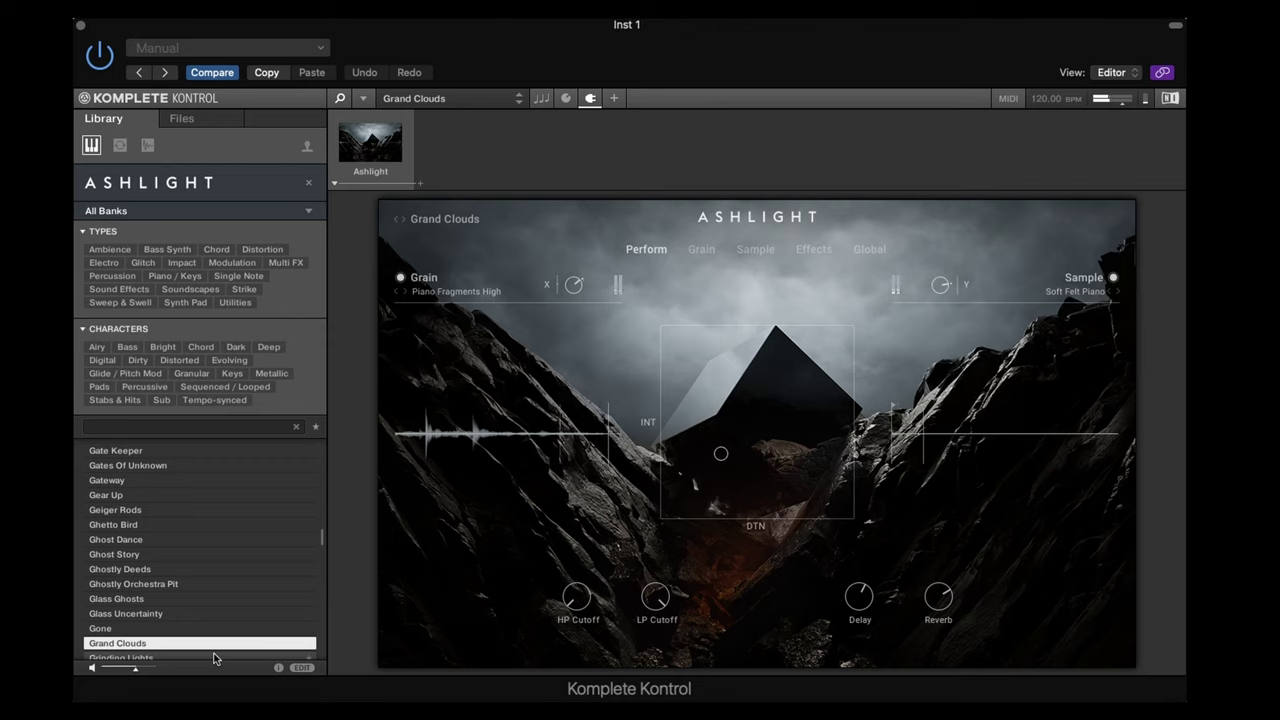
{"action": "left_click", "coordinate": [213, 657]}
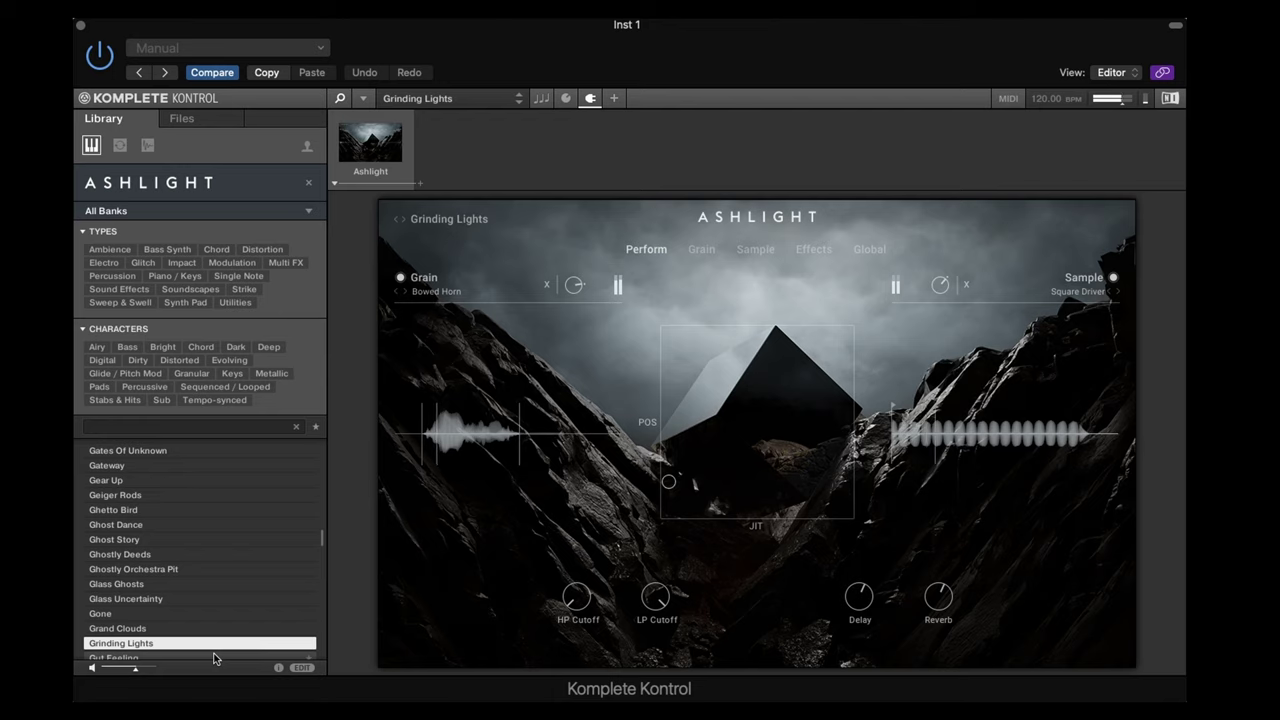
{"action": "left_click", "coordinate": [213, 657]}
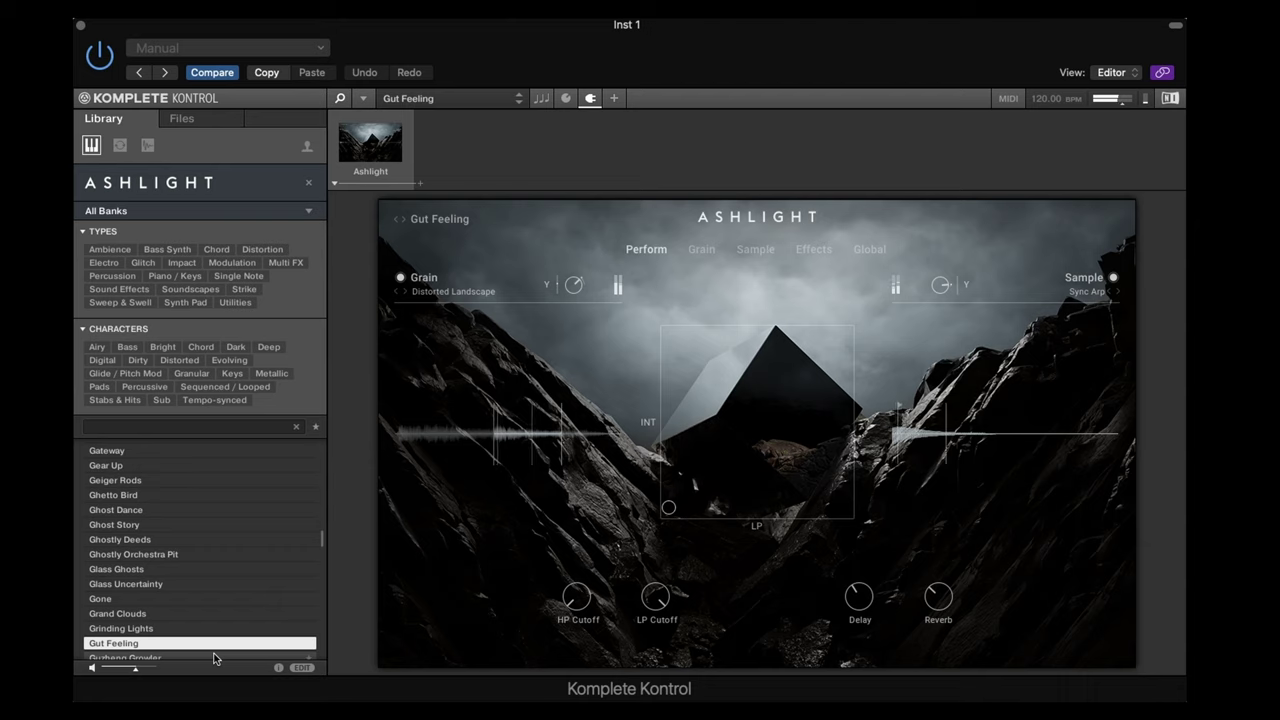
{"action": "left_click", "coordinate": [213, 657]}
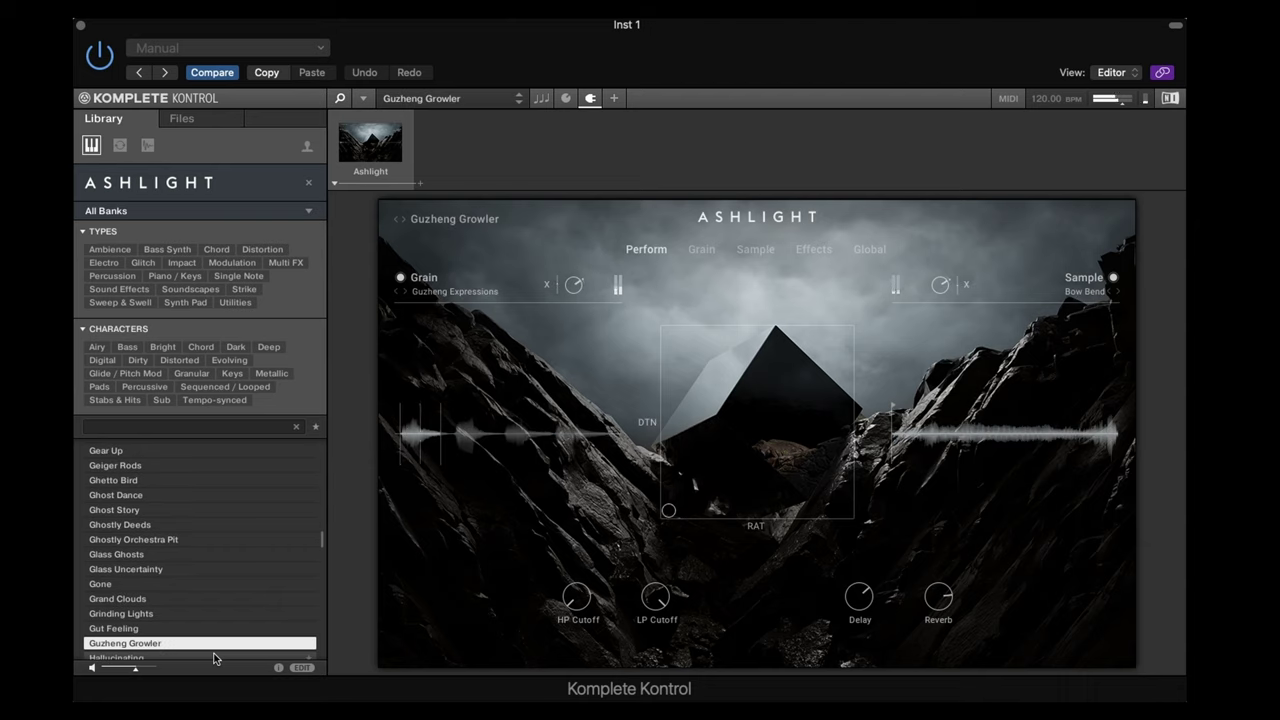
Step: Load and play each Ashlight preset from Hallucinating through House of Things
{"action": "left_click", "coordinate": [213, 657]}
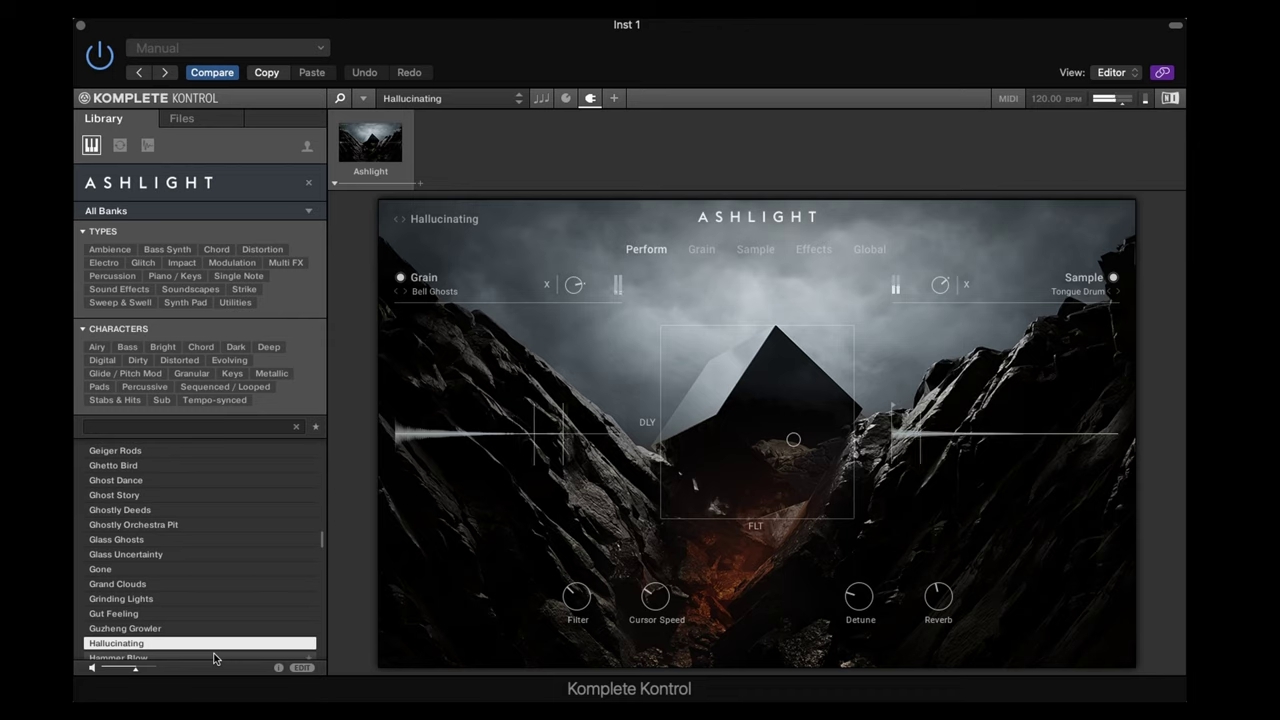
{"action": "left_click", "coordinate": [213, 657]}
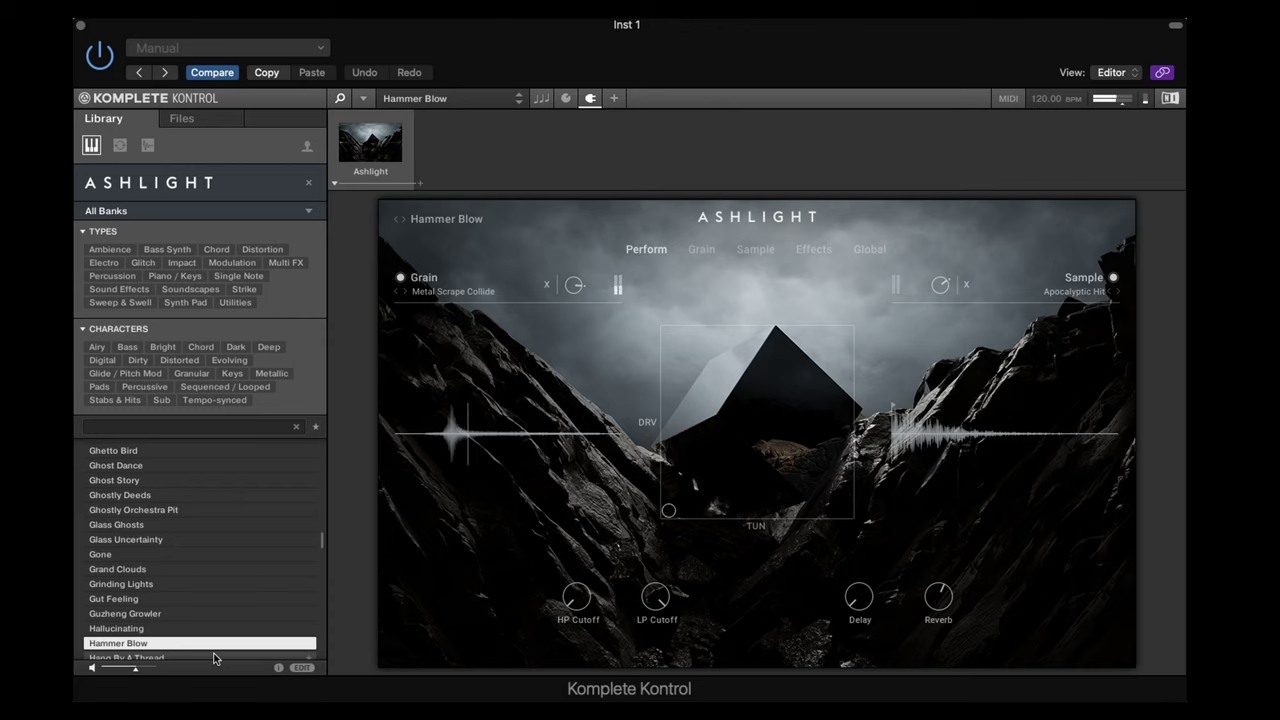
{"action": "left_click", "coordinate": [213, 657]}
{"action": "left_click", "coordinate": [213, 657]}
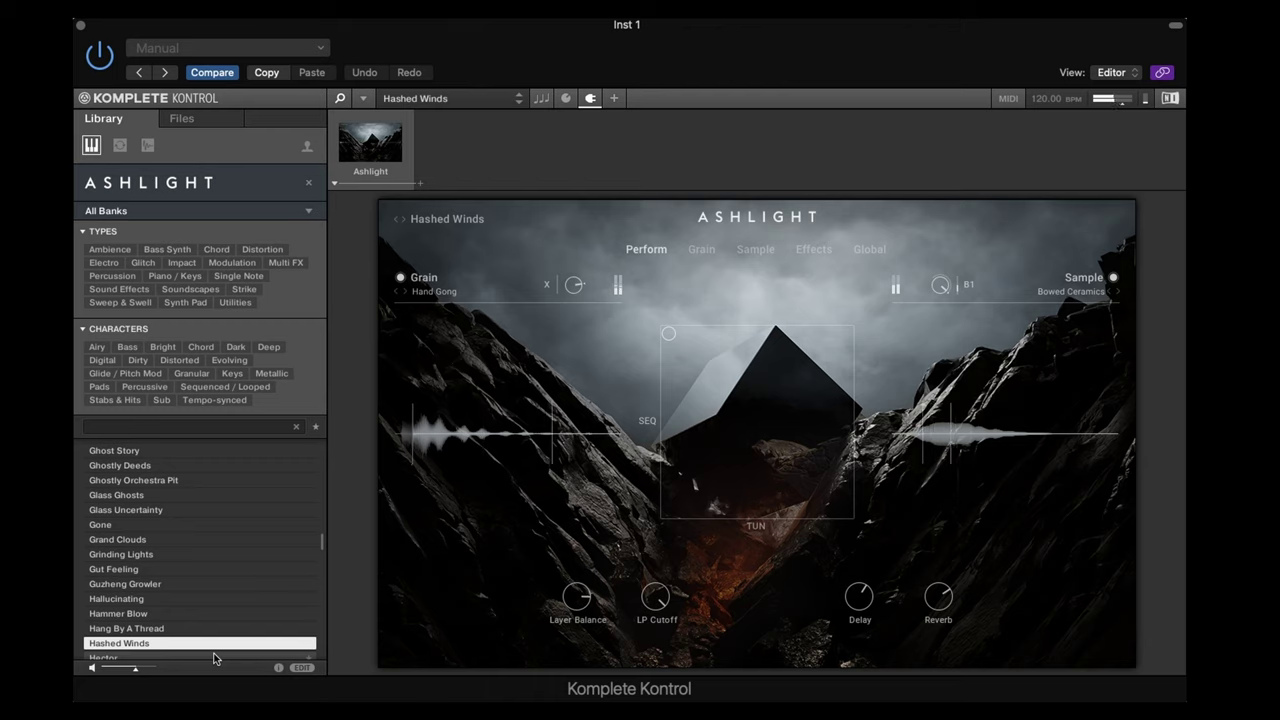
{"action": "left_click", "coordinate": [213, 657]}
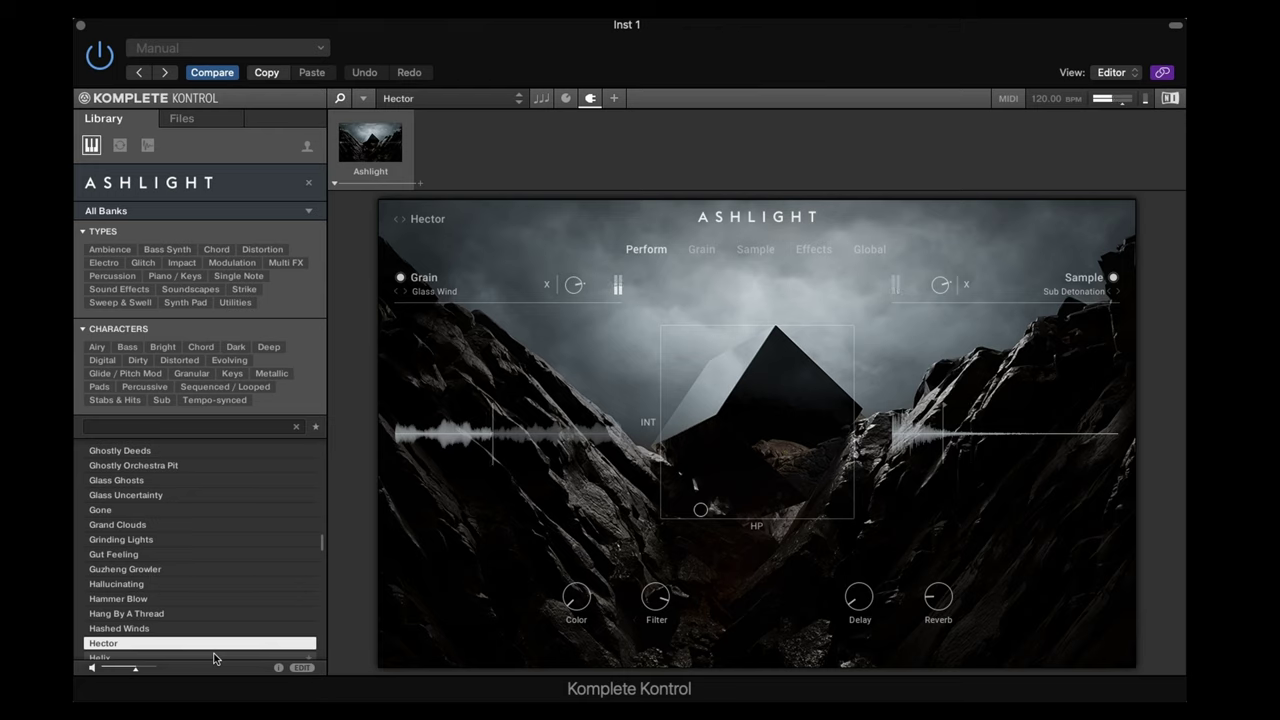
{"action": "left_click", "coordinate": [214, 657]}
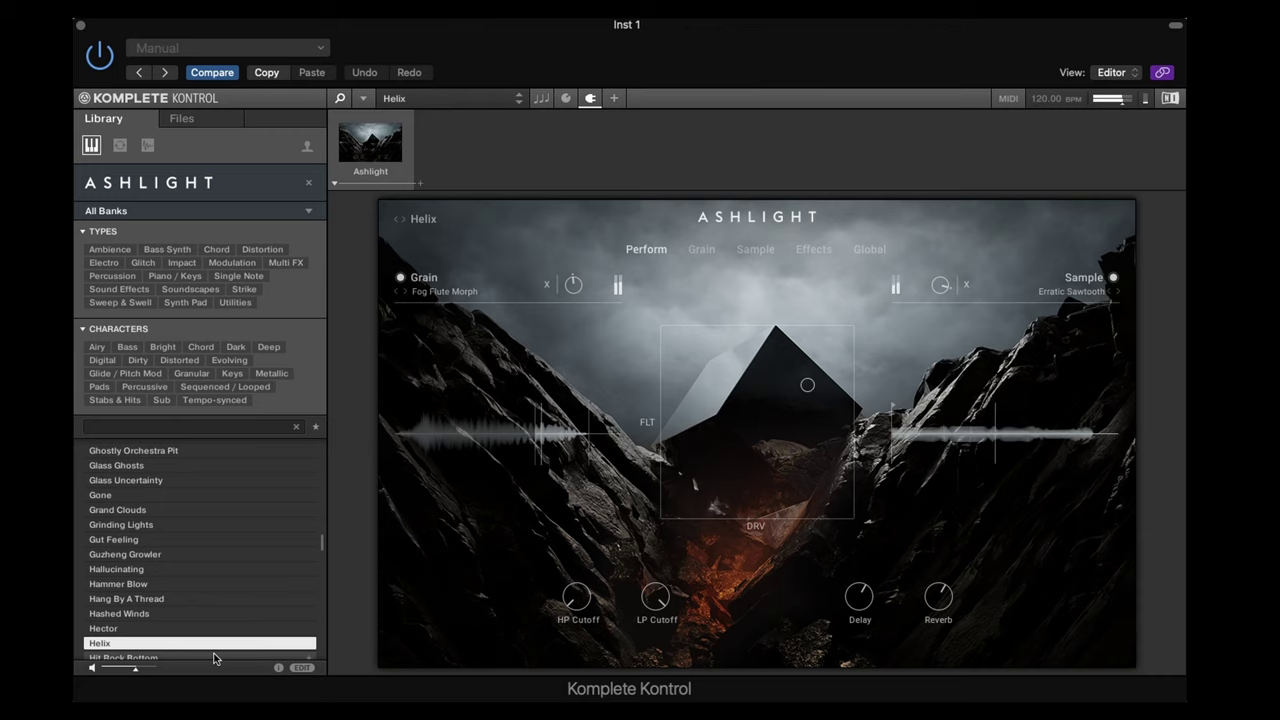
{"action": "left_click", "coordinate": [213, 657]}
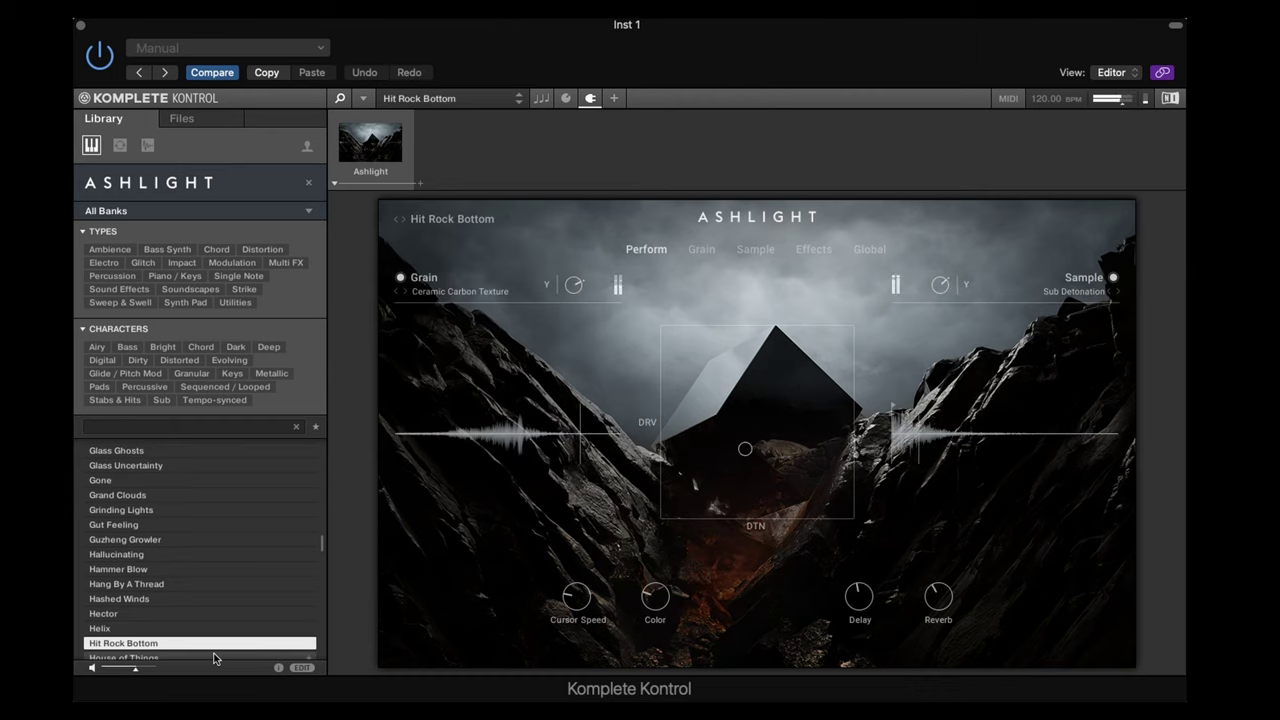
{"action": "left_click", "coordinate": [213, 657]}
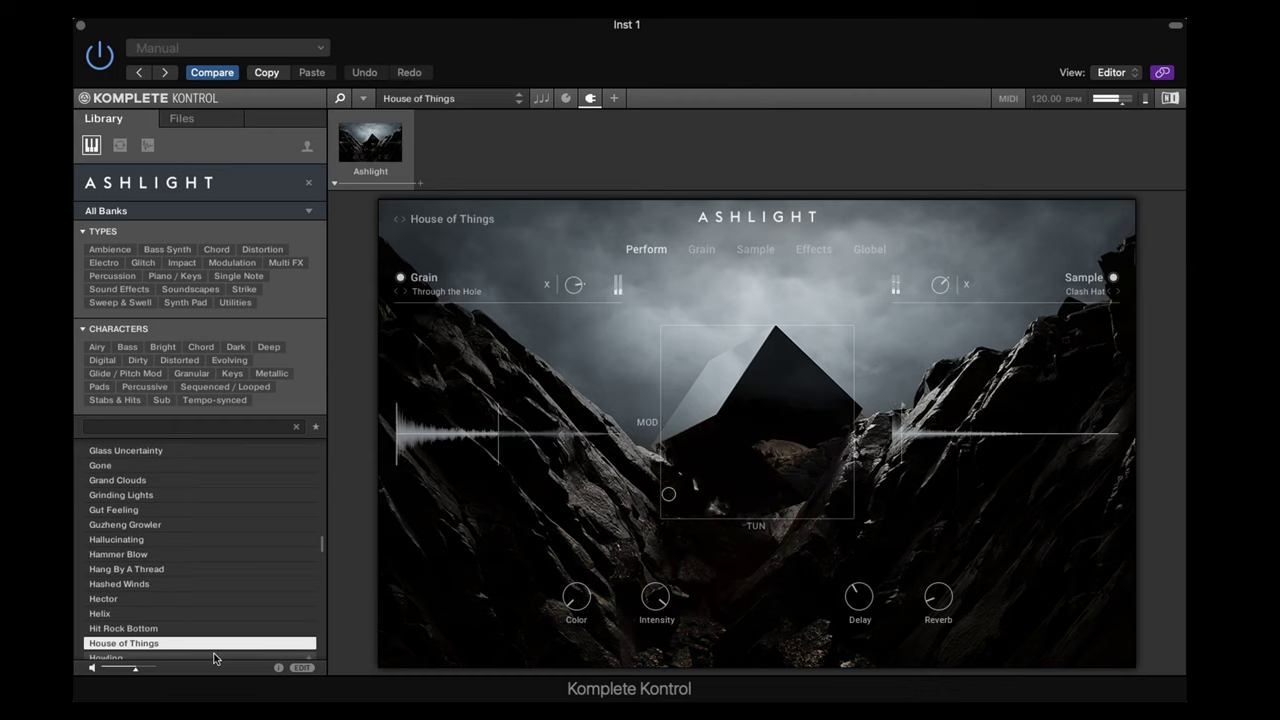
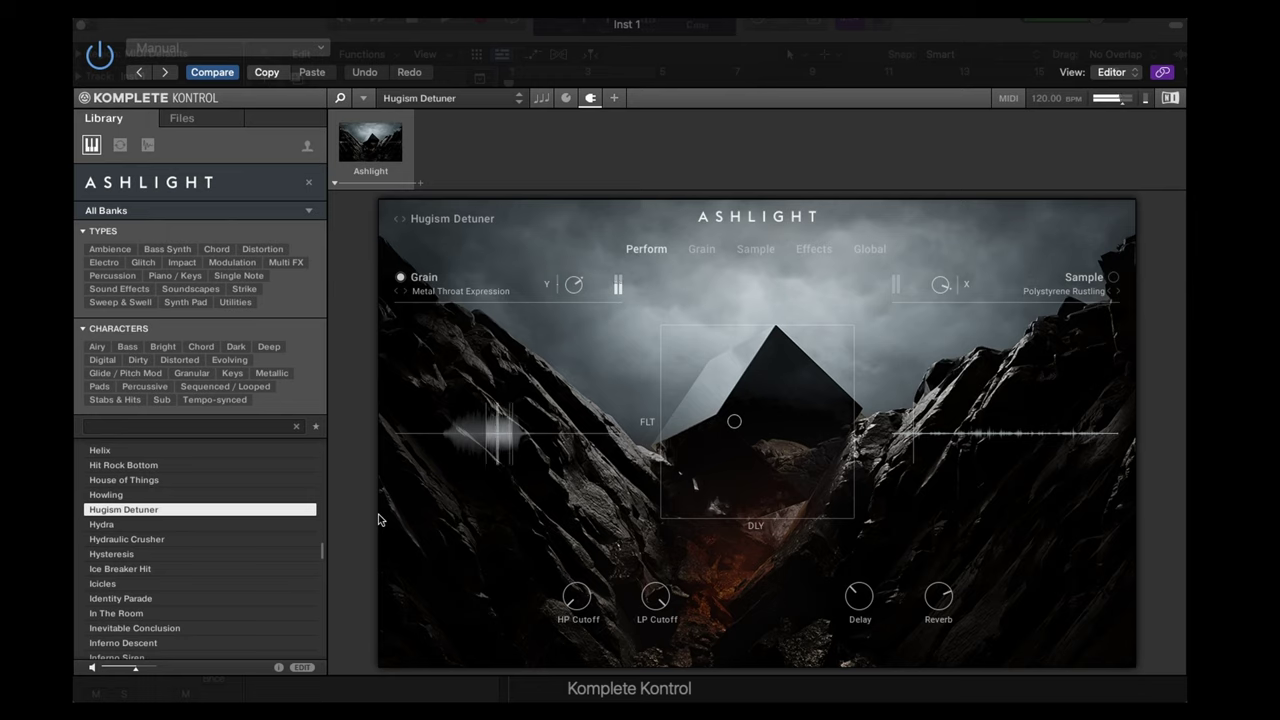
Step: Listen to the Ashlight presets Hydra, Hydraulic Crusher and Hysteresis, one after another
{"action": "key", "text": "Down"}
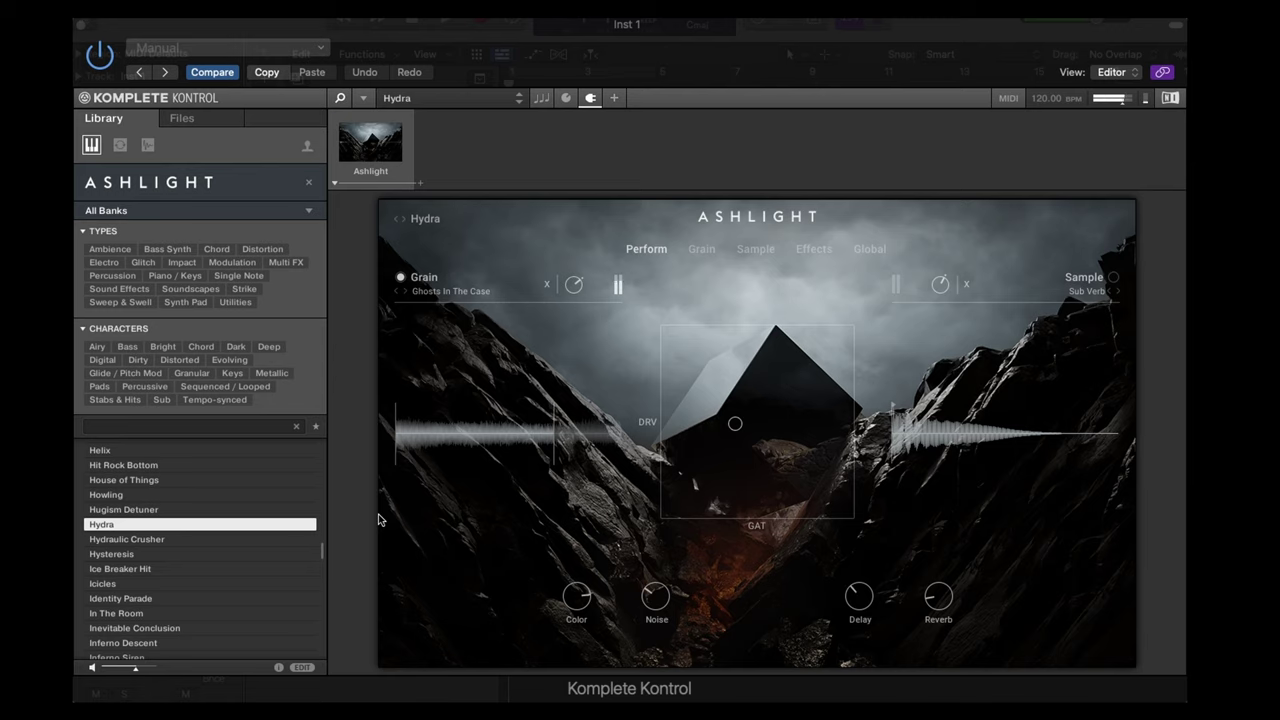
{"action": "key", "text": "Down"}
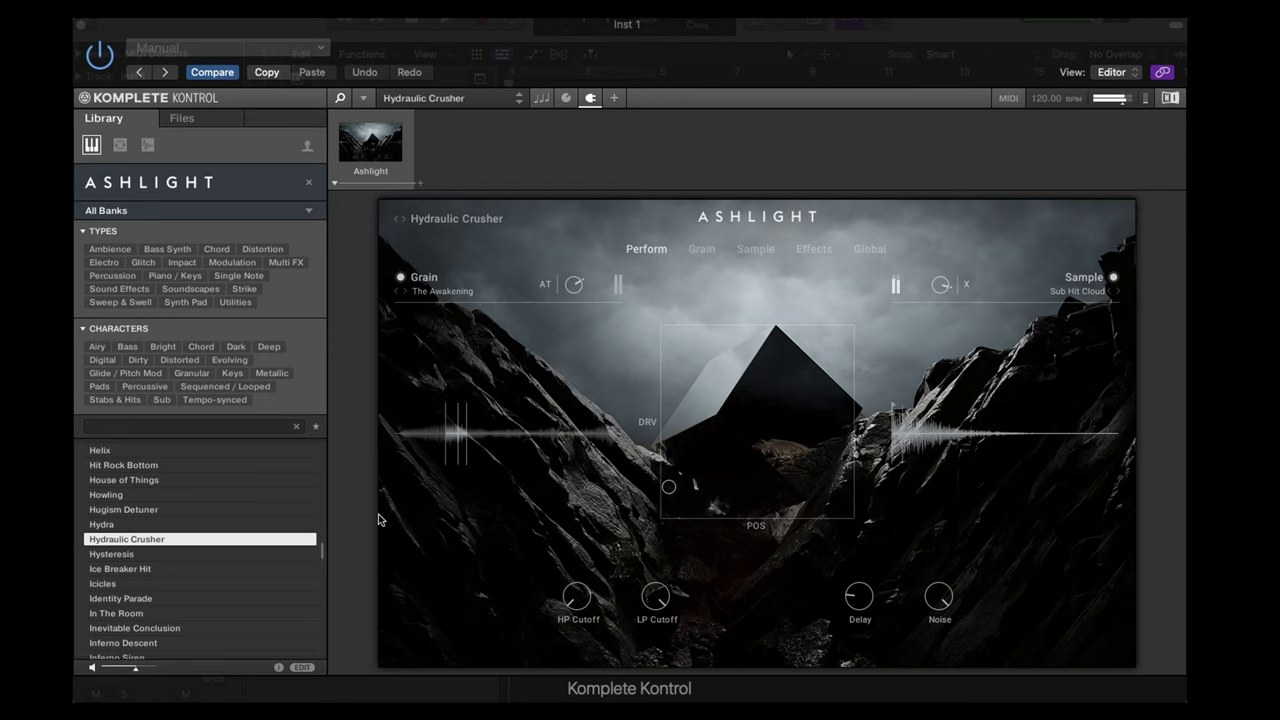
{"action": "key", "text": "Down"}
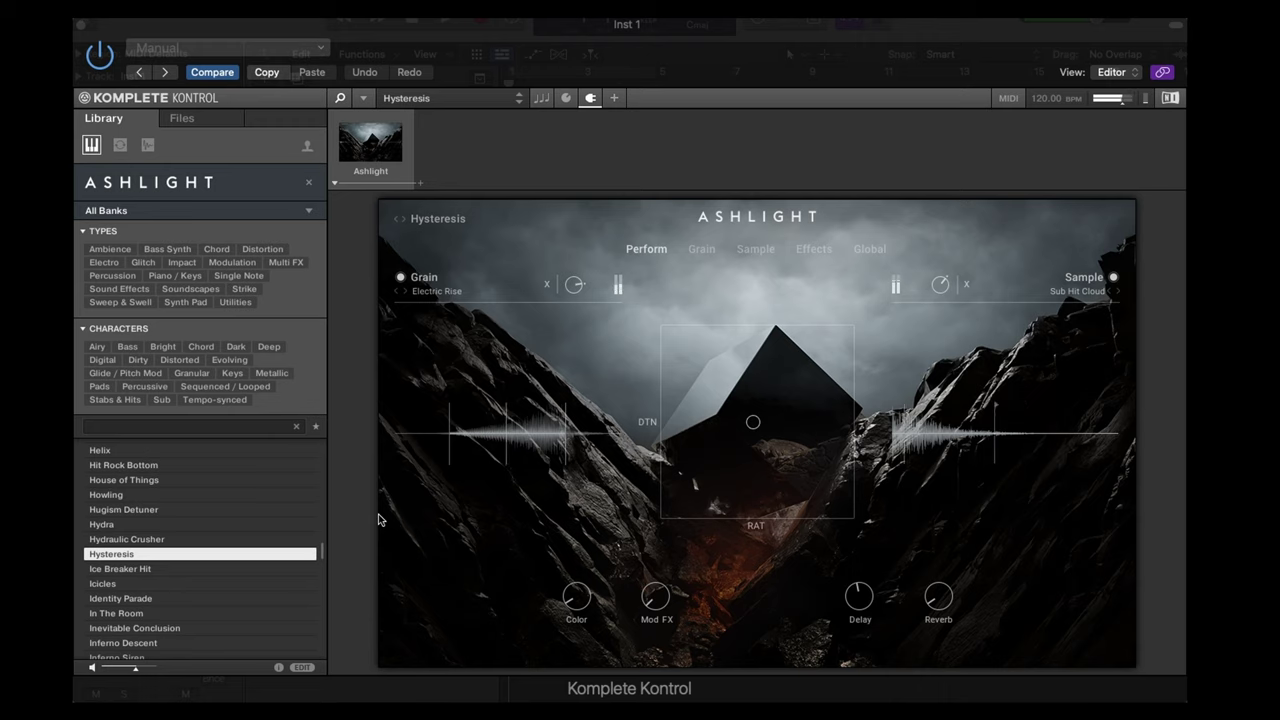
Step: Step through the Ashlight presets from Ice Breaker Hit through Inferno Siren, playing each one
{"action": "key", "text": "Down"}
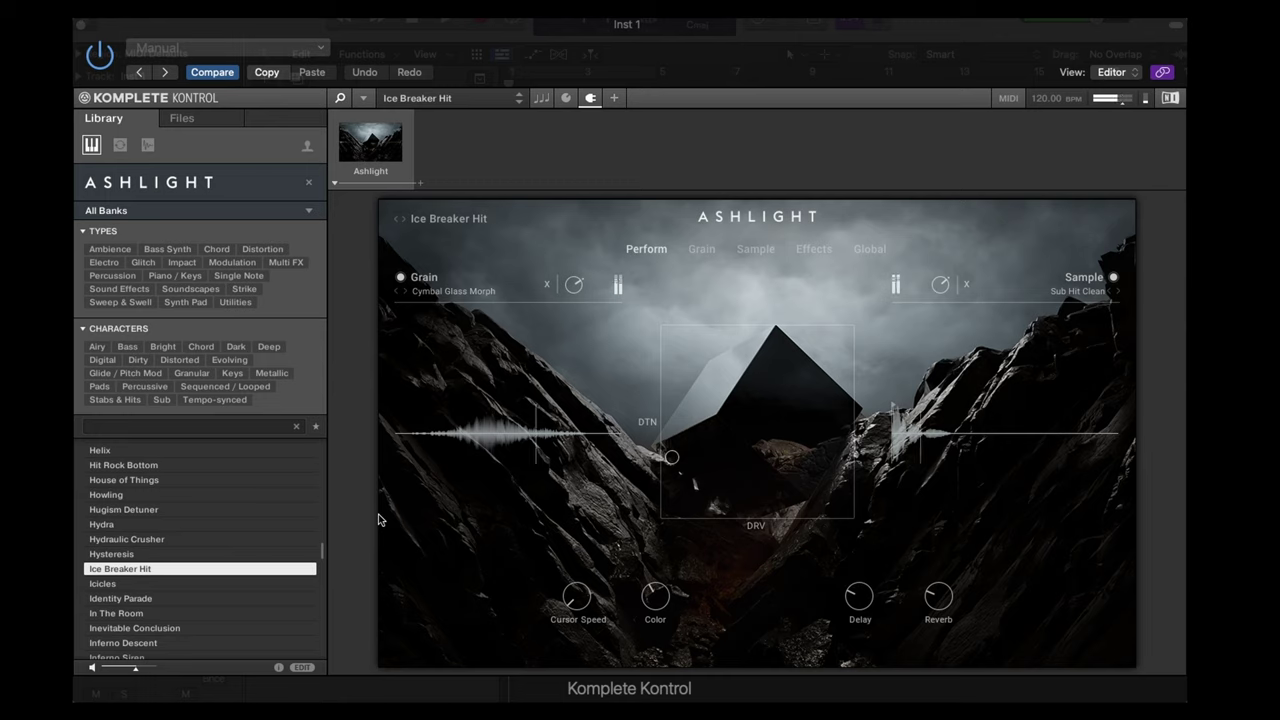
{"action": "key", "text": "Down"}
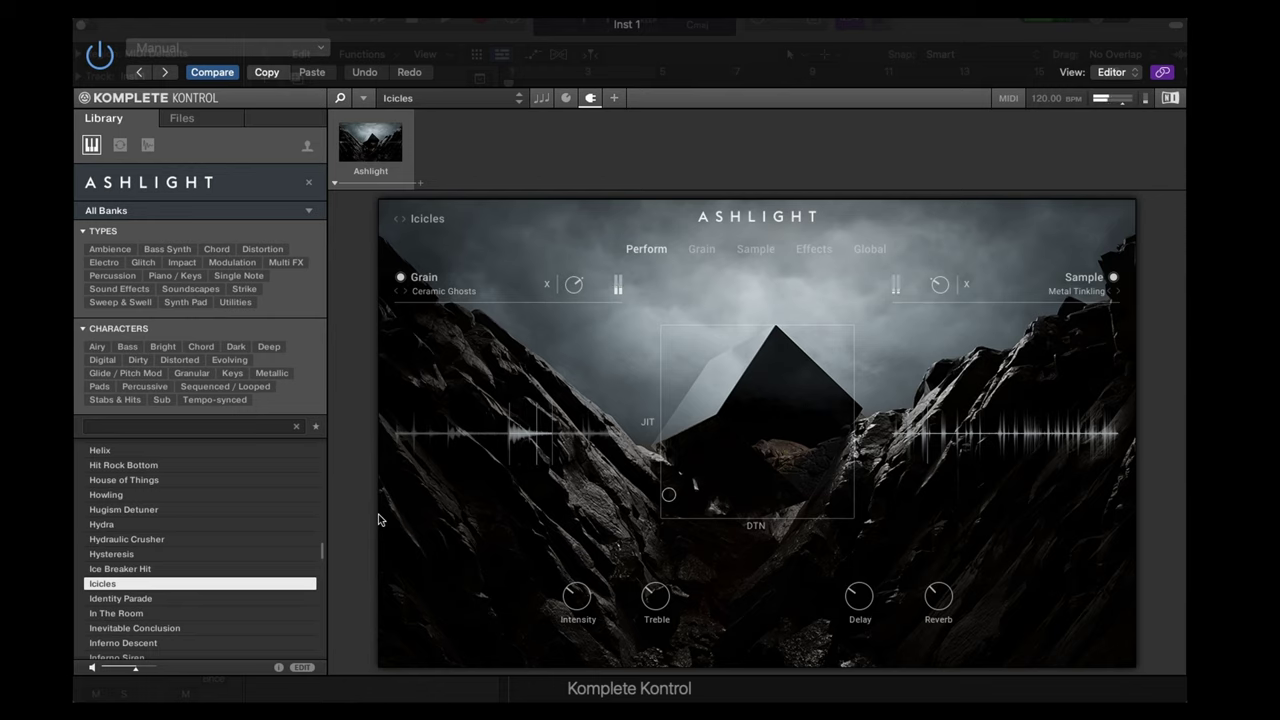
{"action": "key", "text": "Down"}
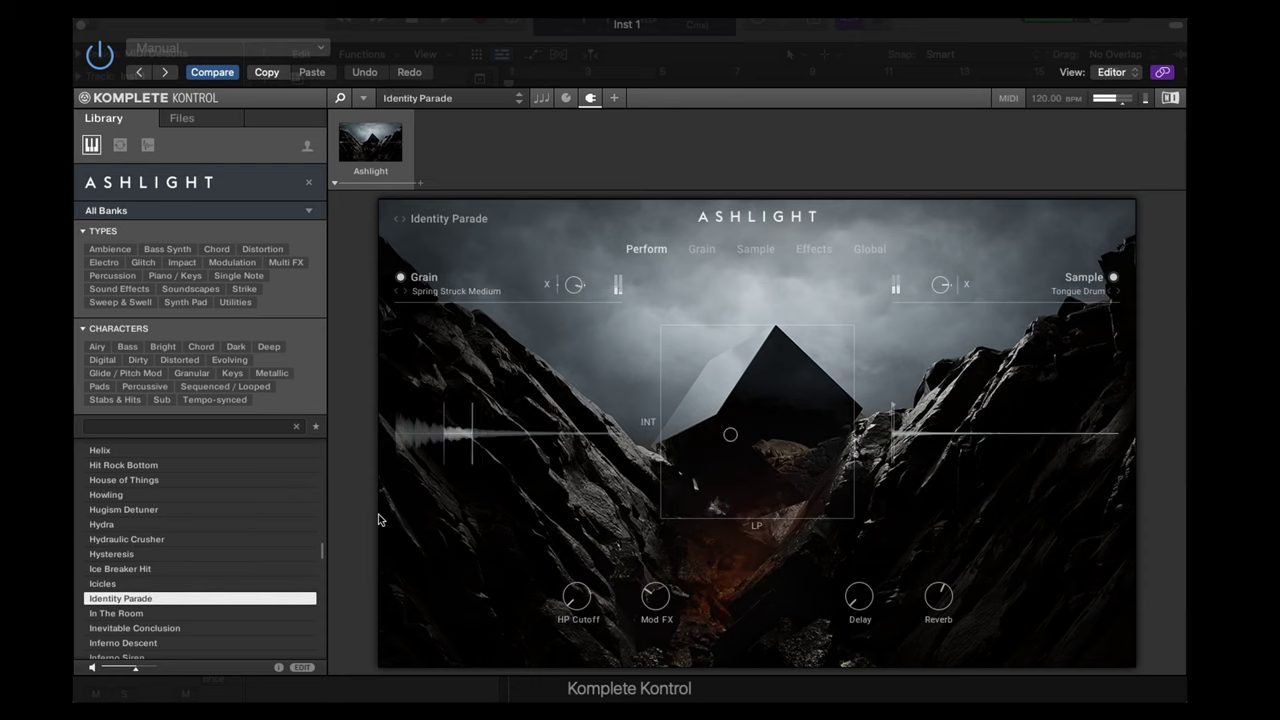
{"action": "key", "text": "Down"}
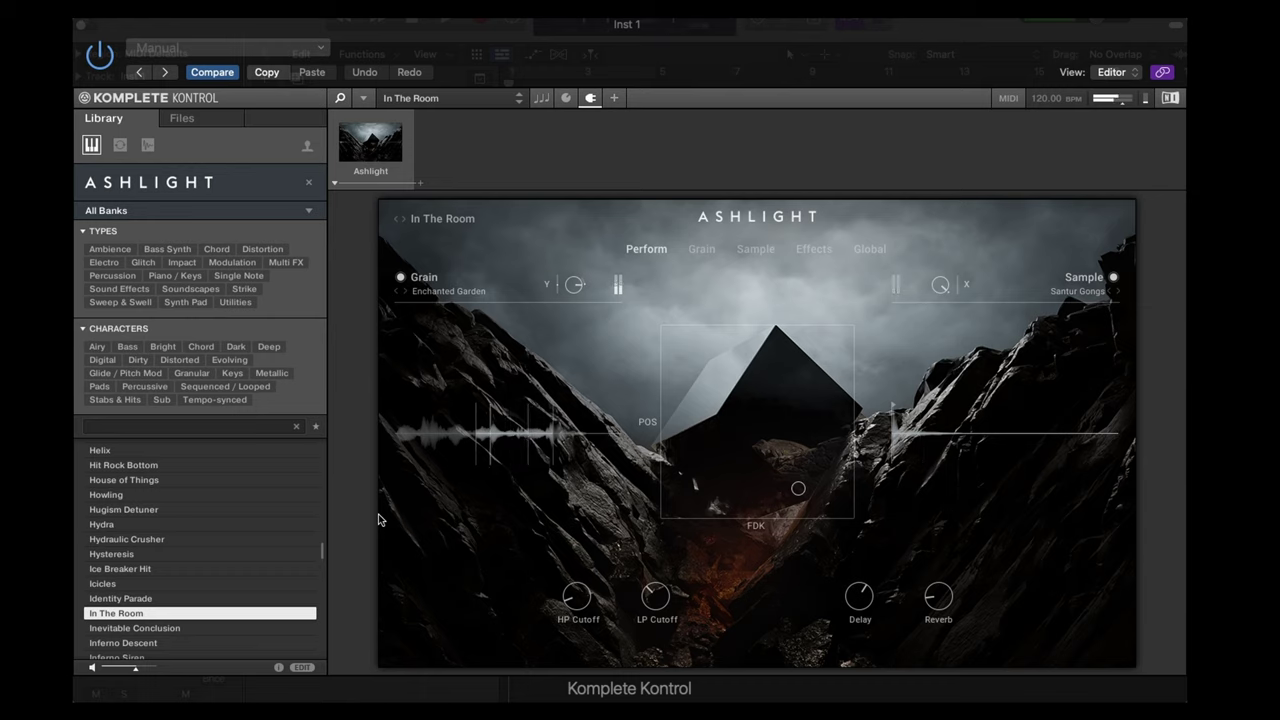
{"action": "key", "text": "Down"}
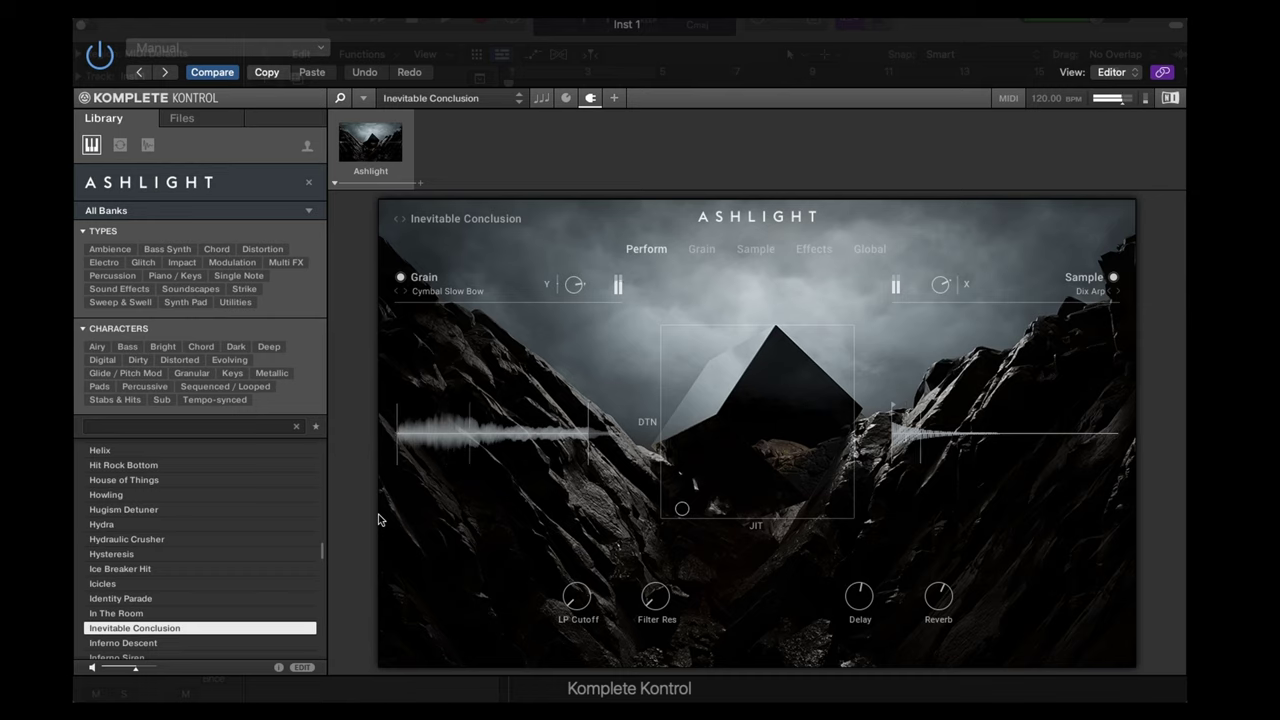
{"action": "key", "text": "Down"}
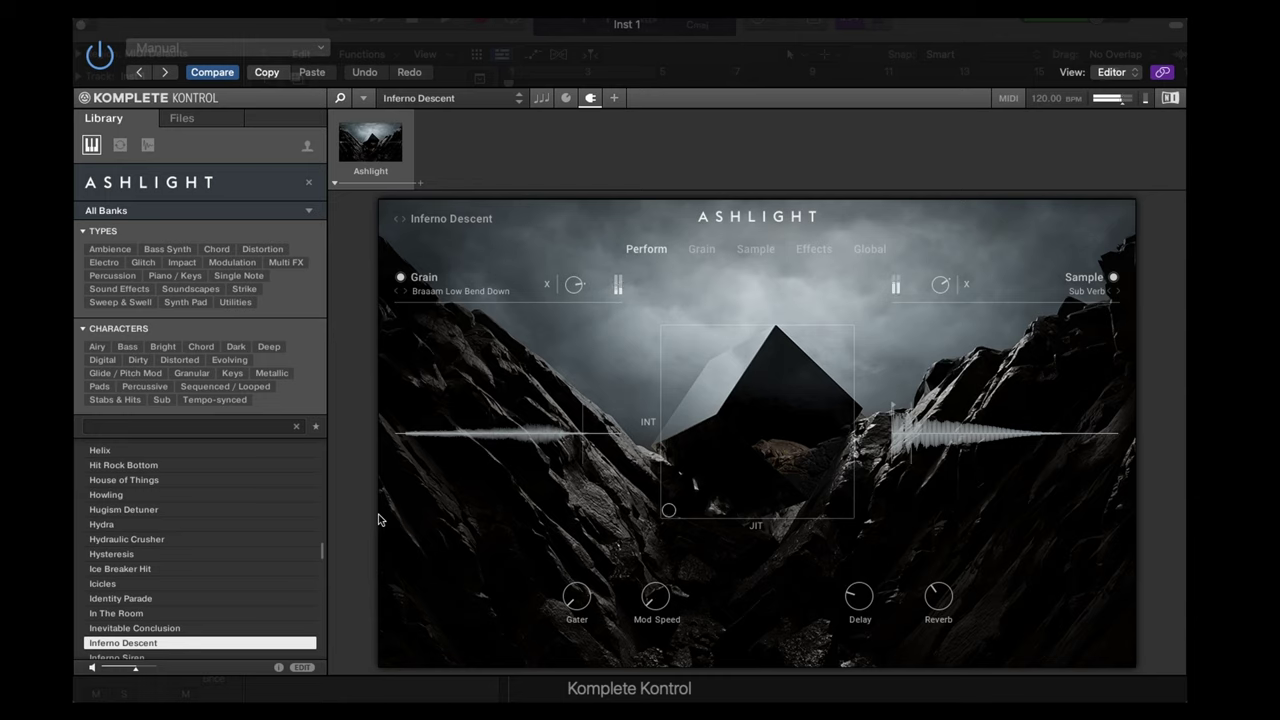
{"action": "key", "text": "Down"}
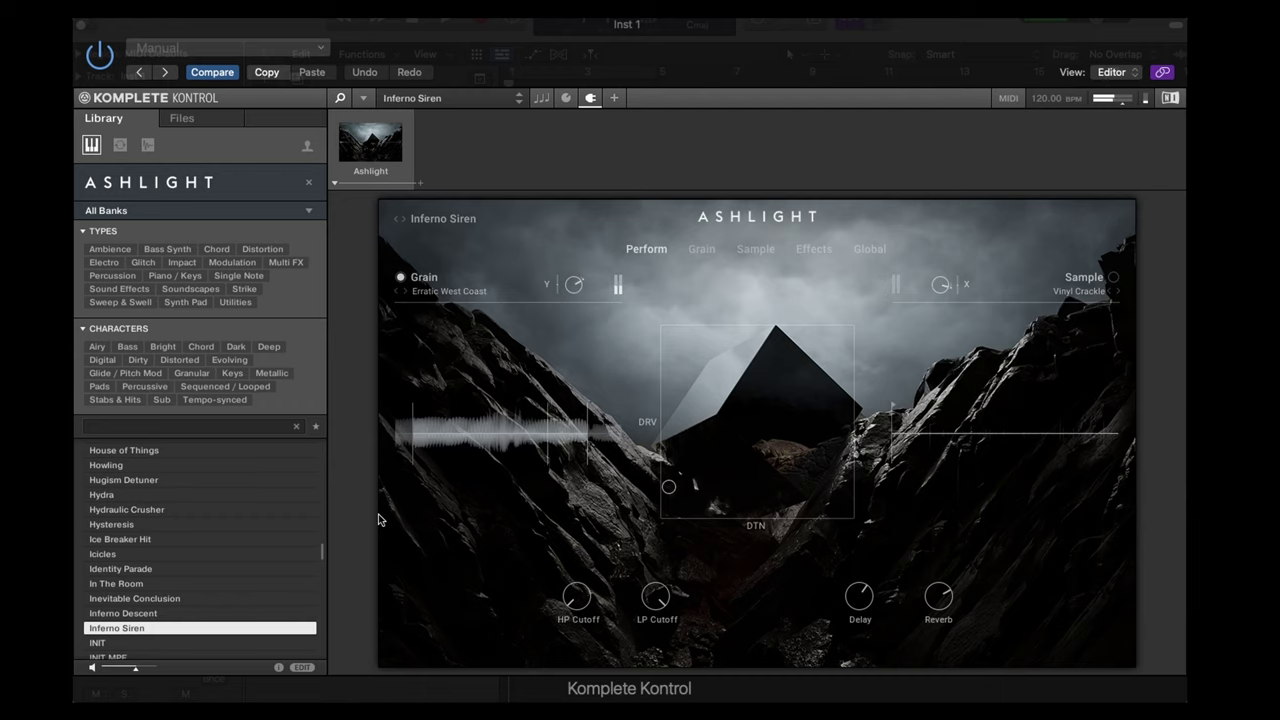
Step: Audition each Ashlight preset in turn, from INIT through Irretrievable Asset
{"action": "key", "text": "Down"}
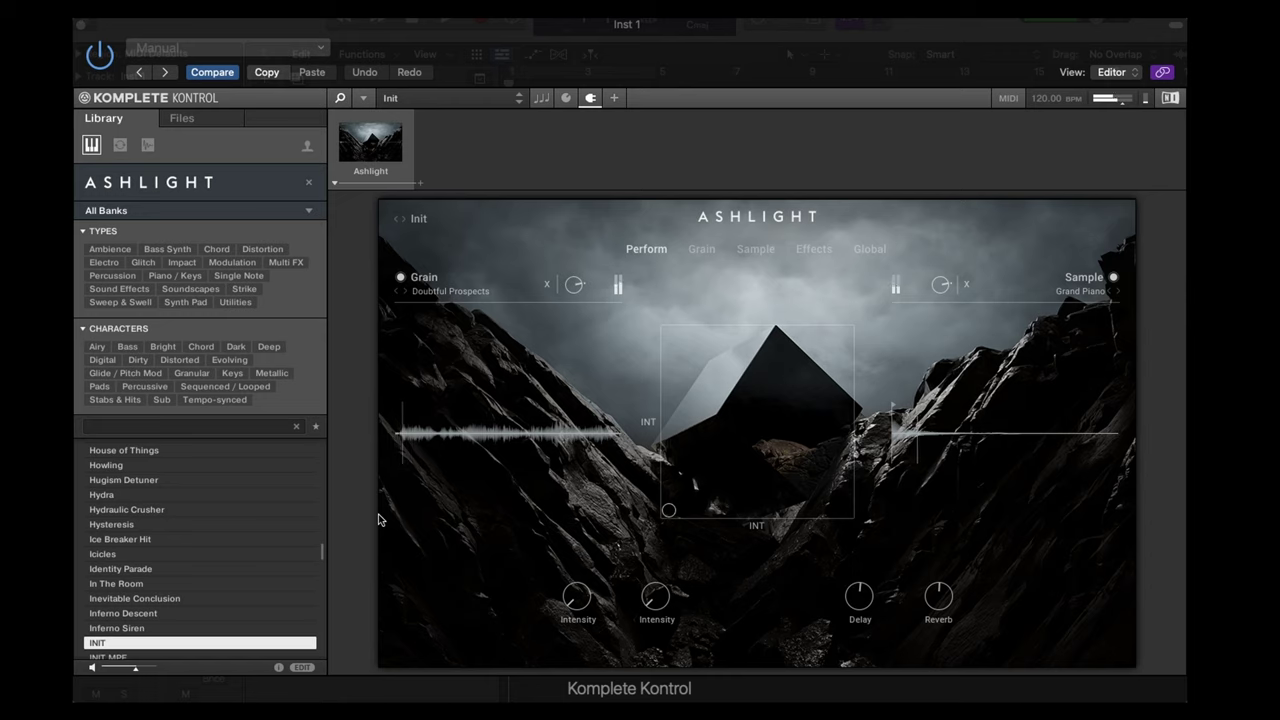
{"action": "key", "text": "Down"}
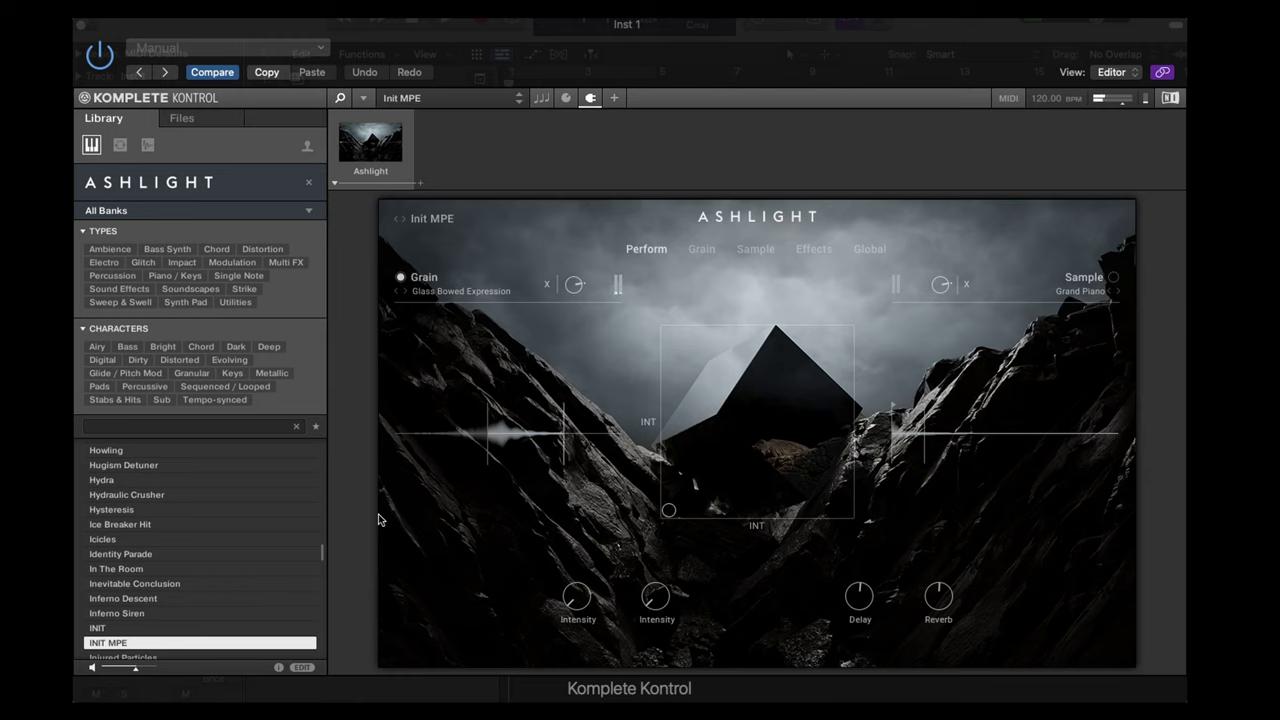
{"action": "key", "text": "Down"}
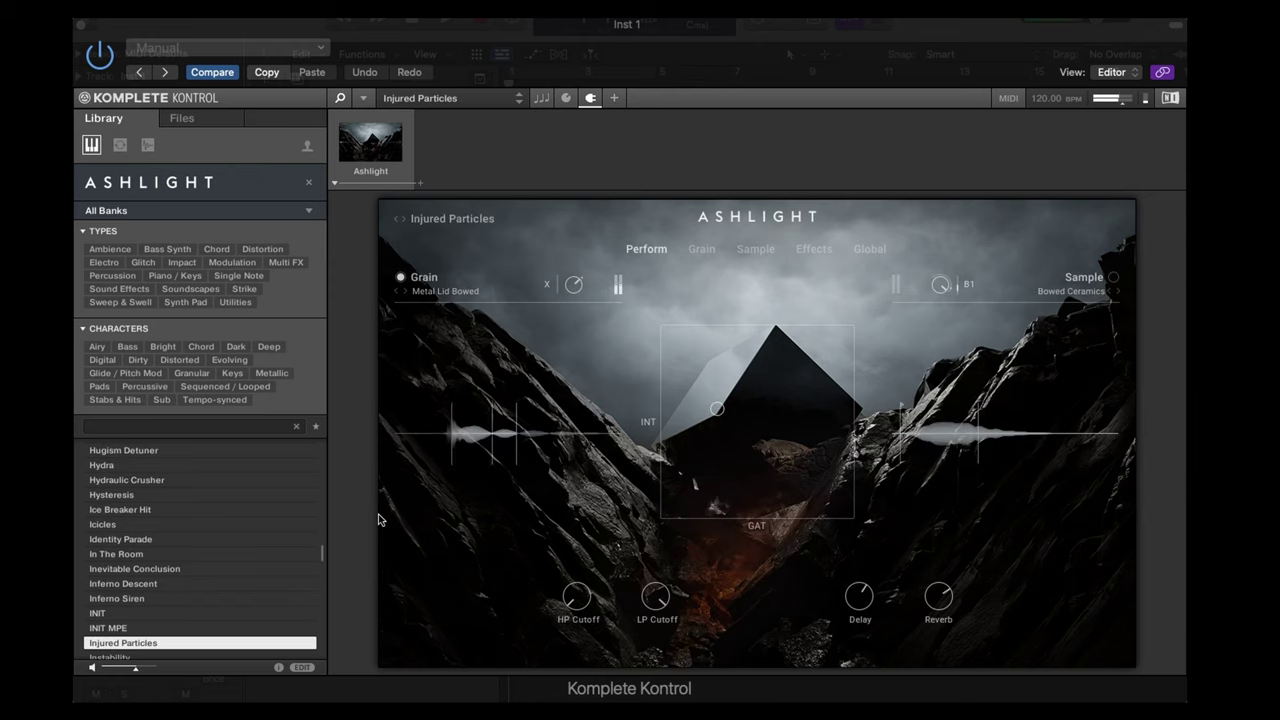
{"action": "key", "text": "Down"}
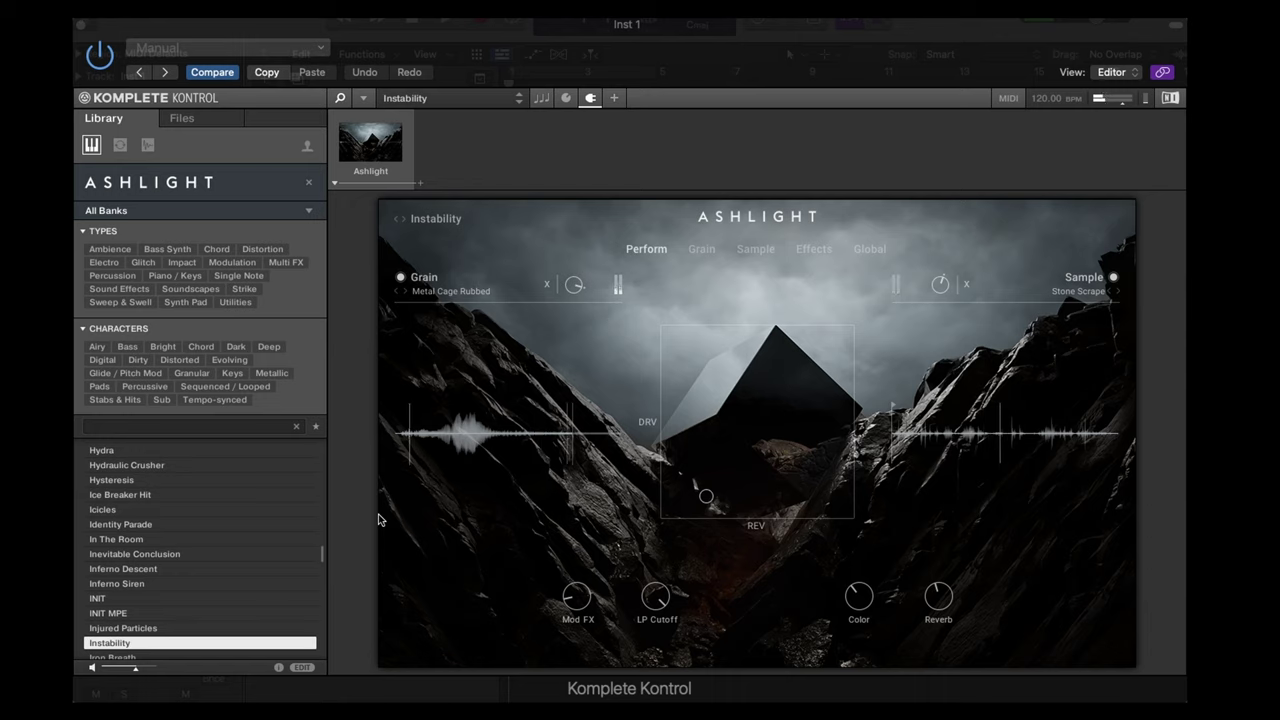
{"action": "key", "text": "Down"}
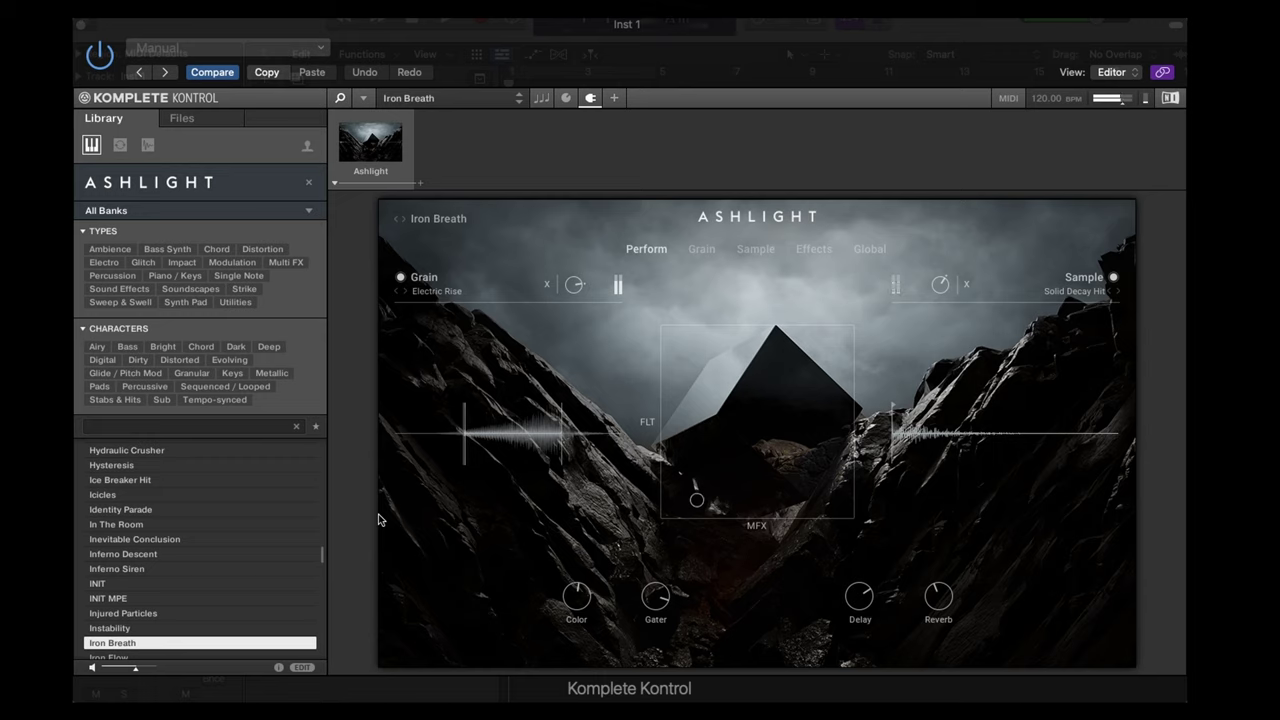
{"action": "key", "text": "Down"}
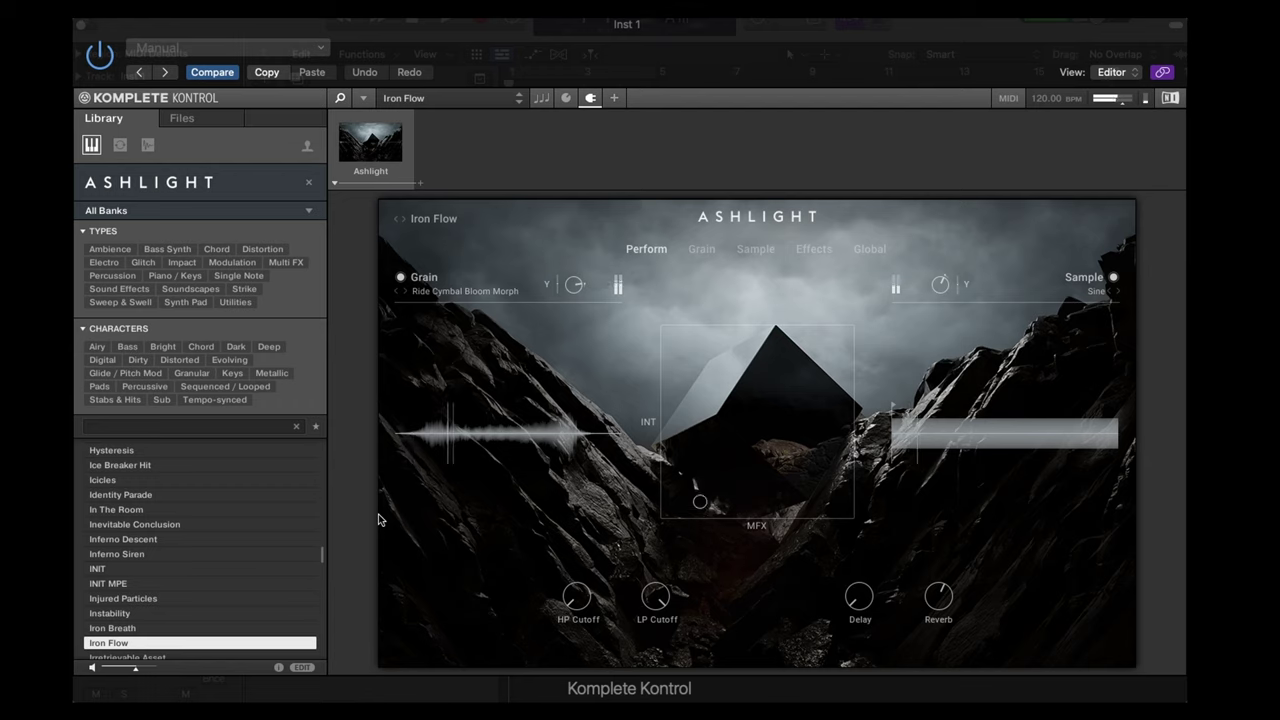
{"action": "key", "text": "Down"}
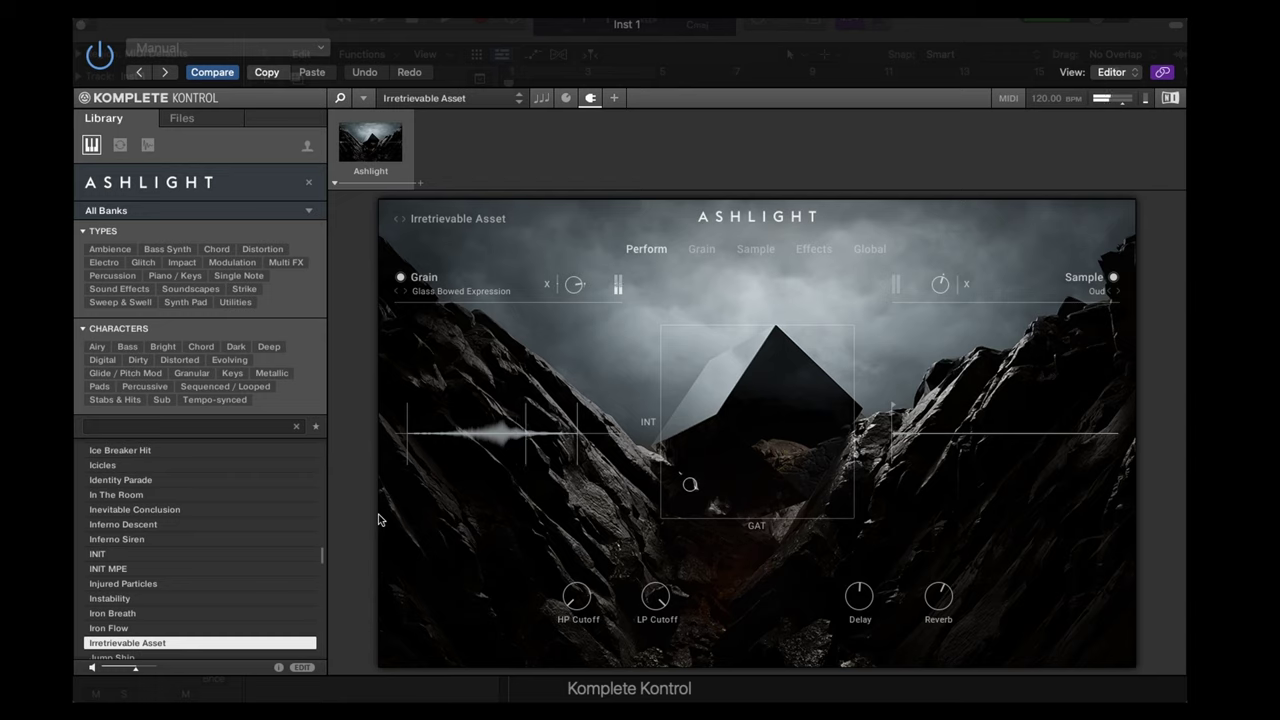
Step: Load and play the Ashlight presets Jump Ship, Kannt and Klungfeast in sequence
{"action": "key", "text": "Down"}
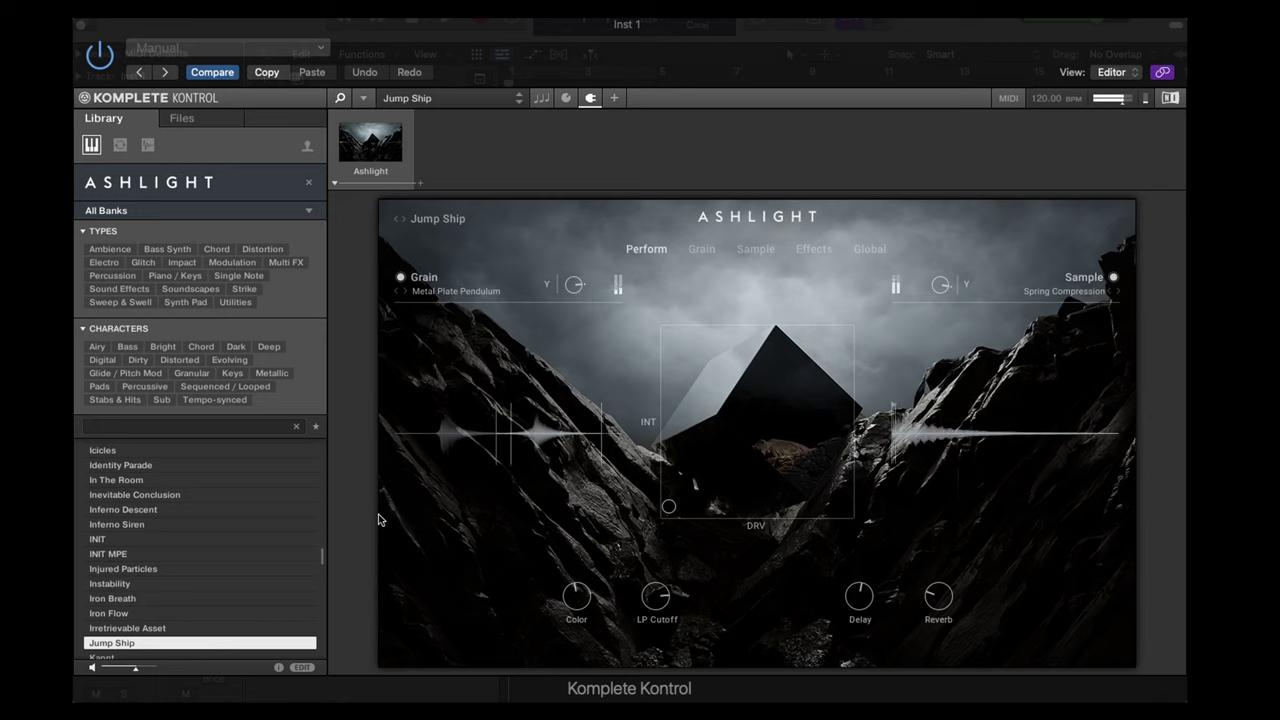
{"action": "key", "text": "Down"}
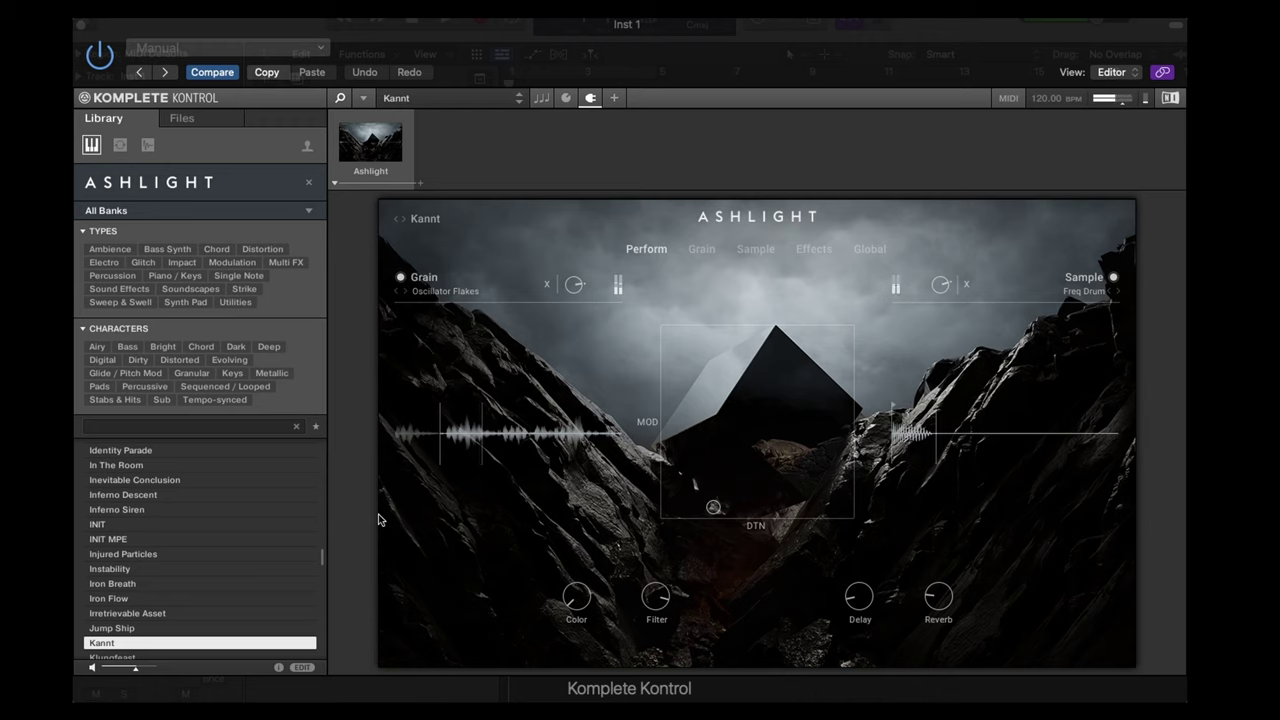
{"action": "key", "text": "Down"}
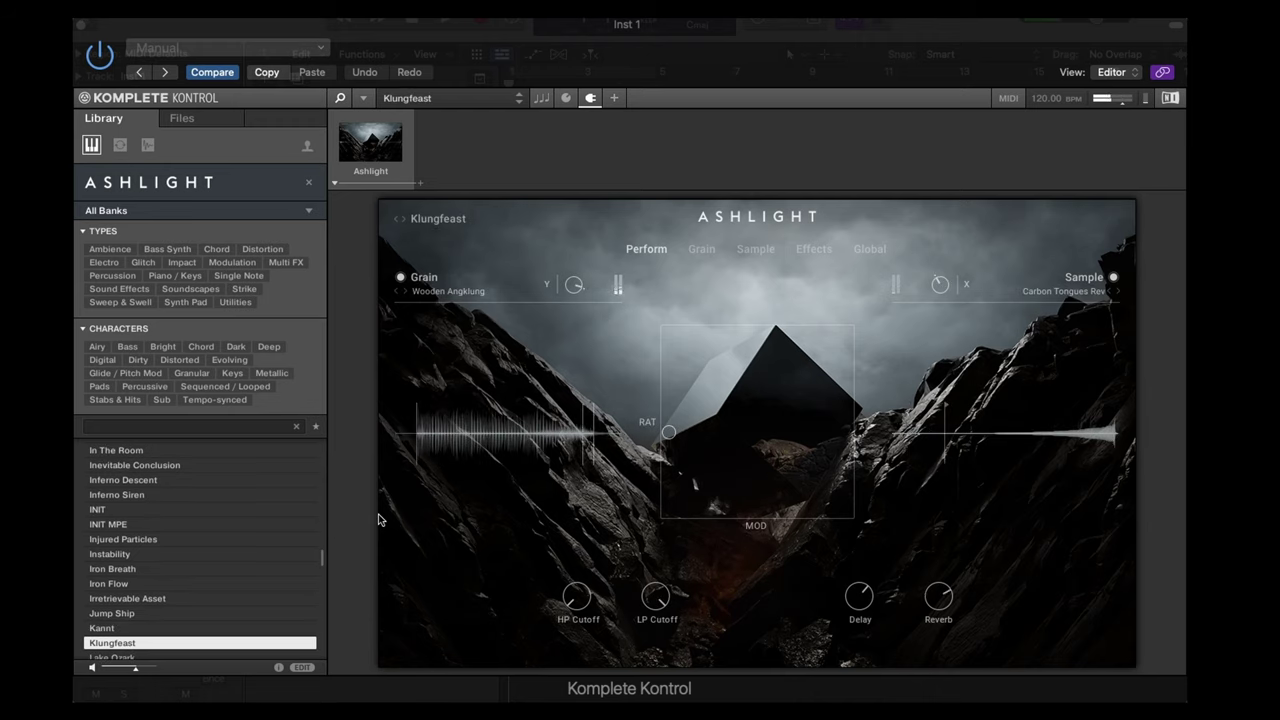
Step: Audition the Ashlight presets Lake Ozark, Landscape 10, Last Breath and Last Heartbeats in order
{"action": "key", "text": "Down"}
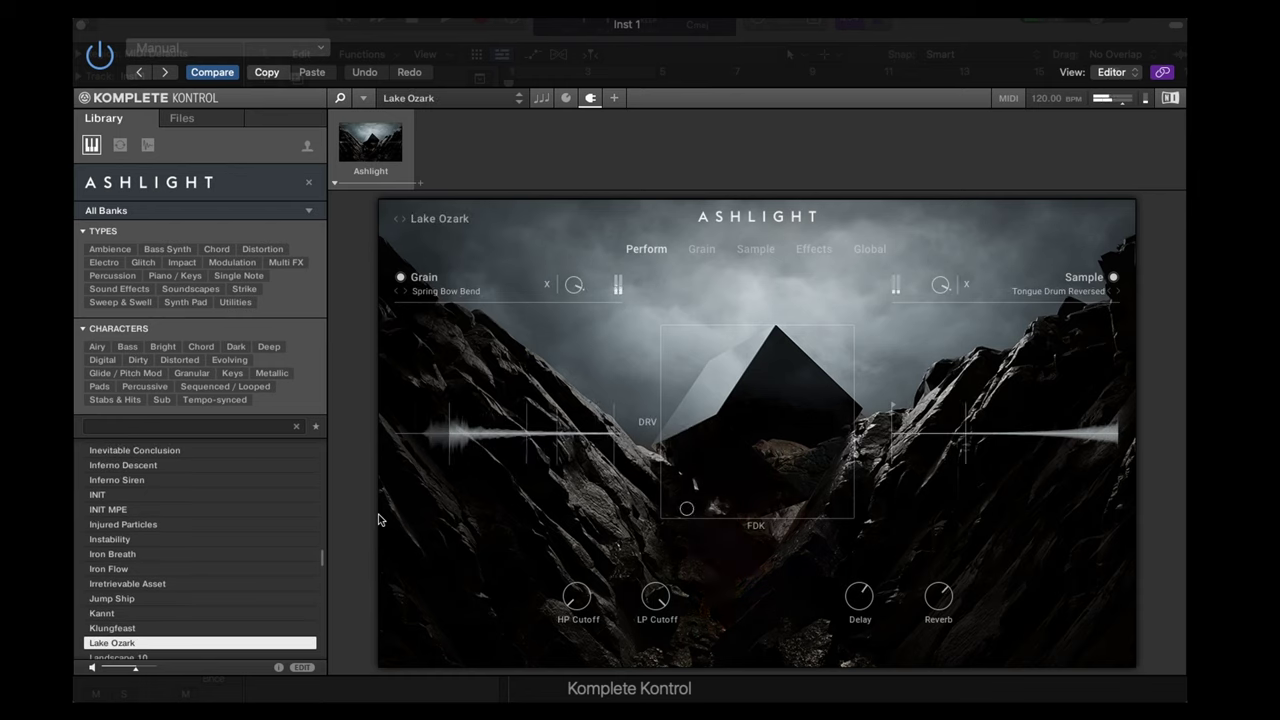
{"action": "key", "text": "Down"}
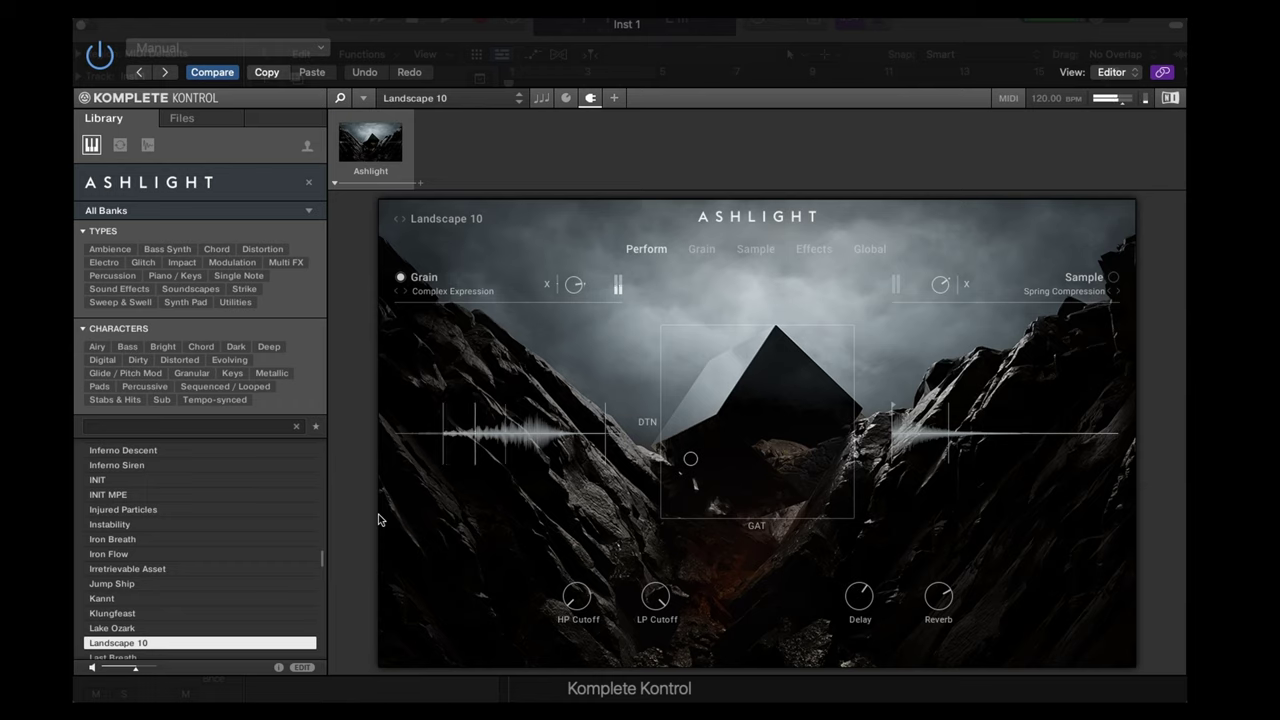
{"action": "key", "text": "Down"}
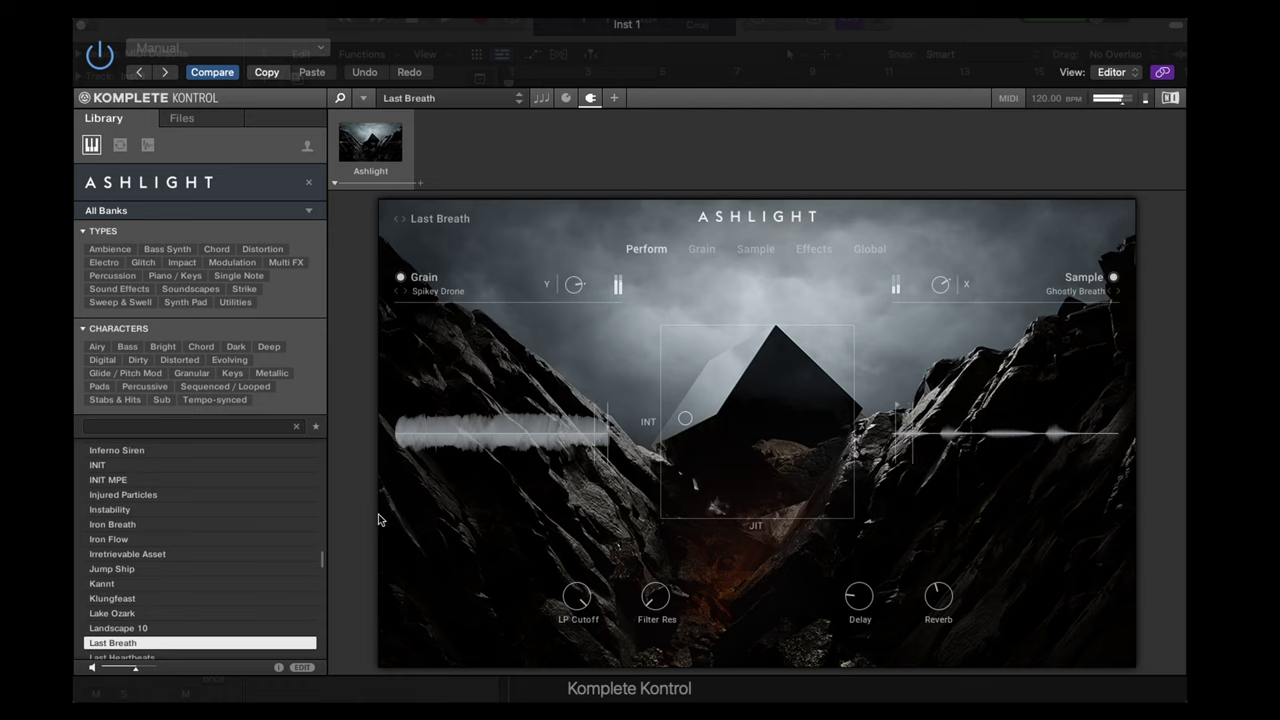
{"action": "key", "text": "Down"}
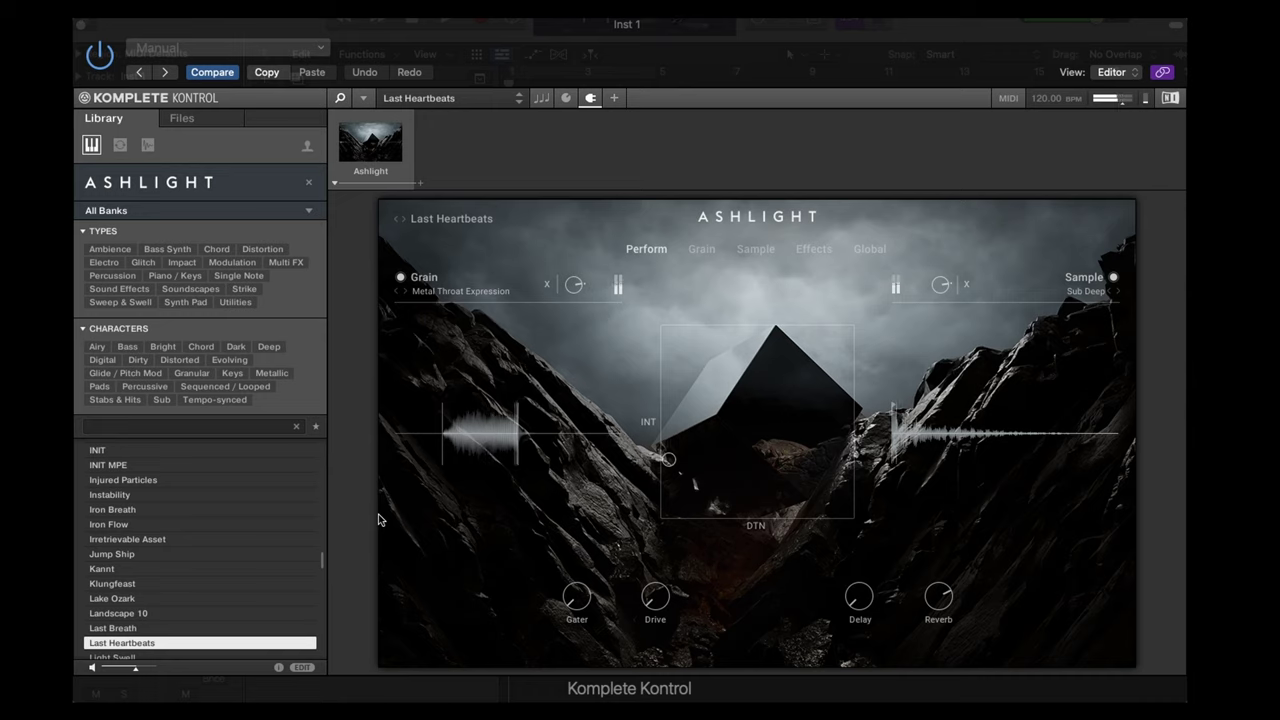
Step: Load and play the Ashlight presets Light Swell, Lime Barn, Liquidizer and Little Pieces one by one
{"action": "key", "text": "Down"}
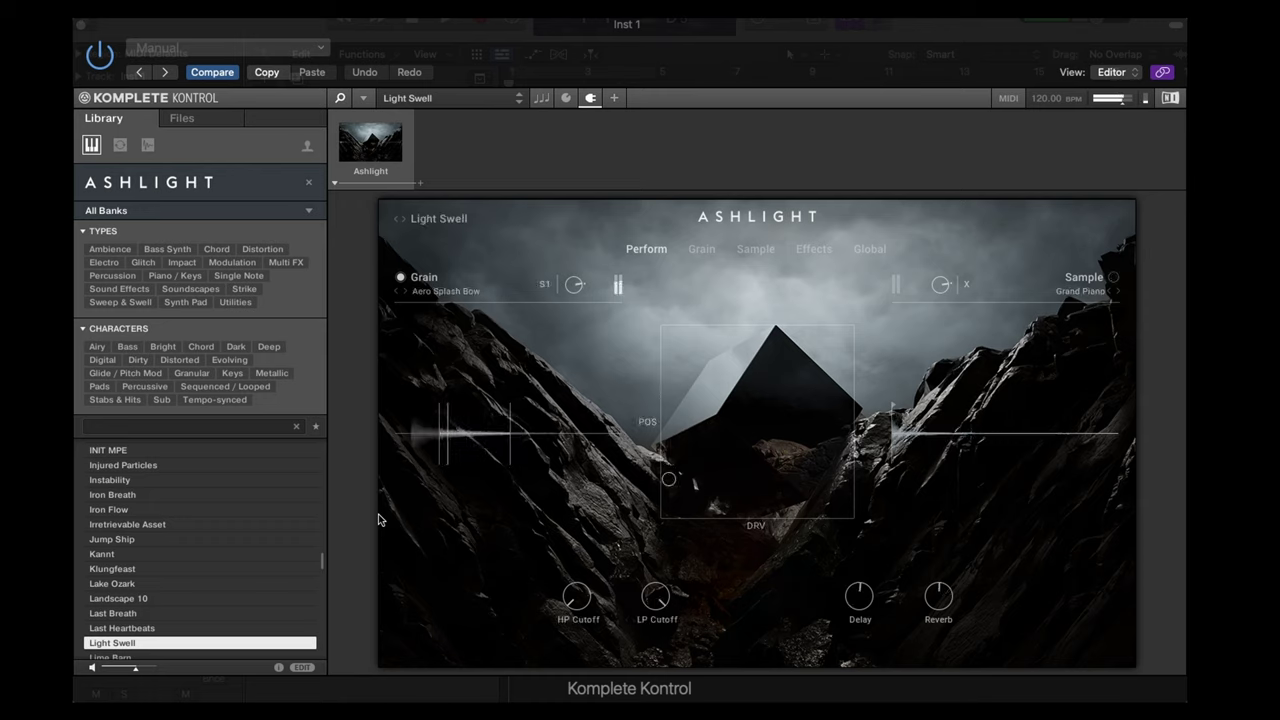
{"action": "key", "text": "Down"}
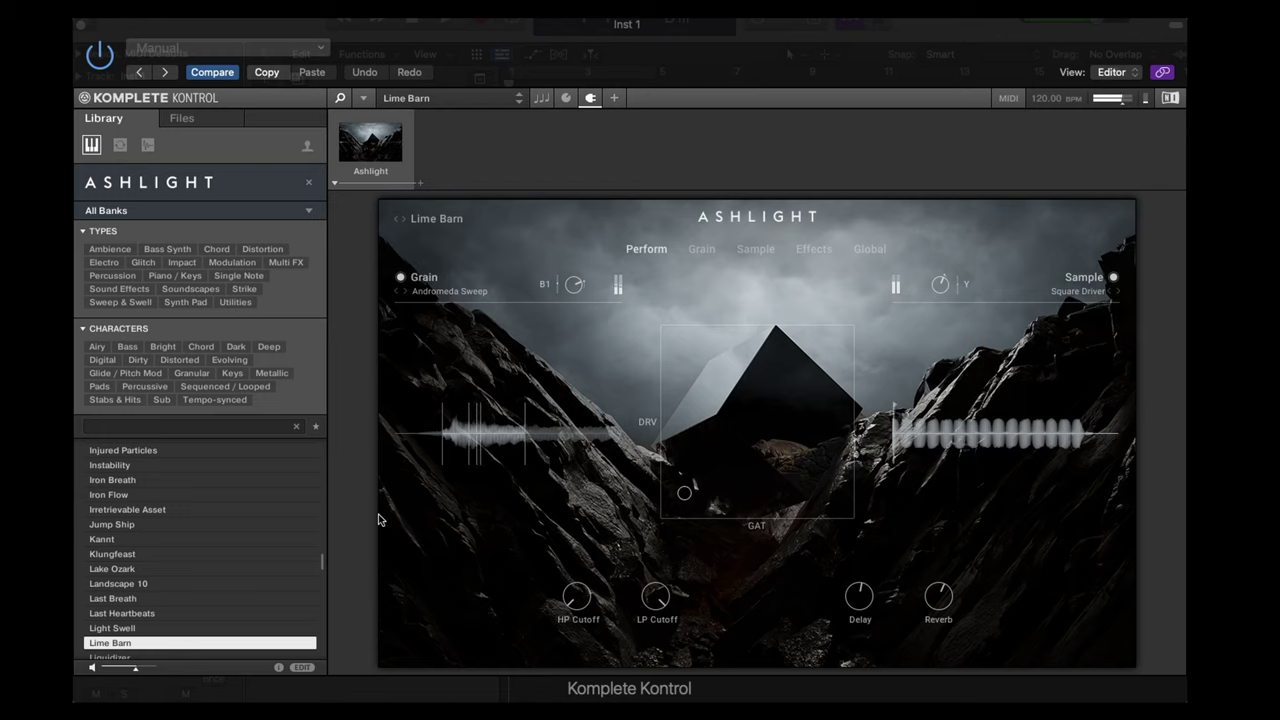
{"action": "key", "text": "Down"}
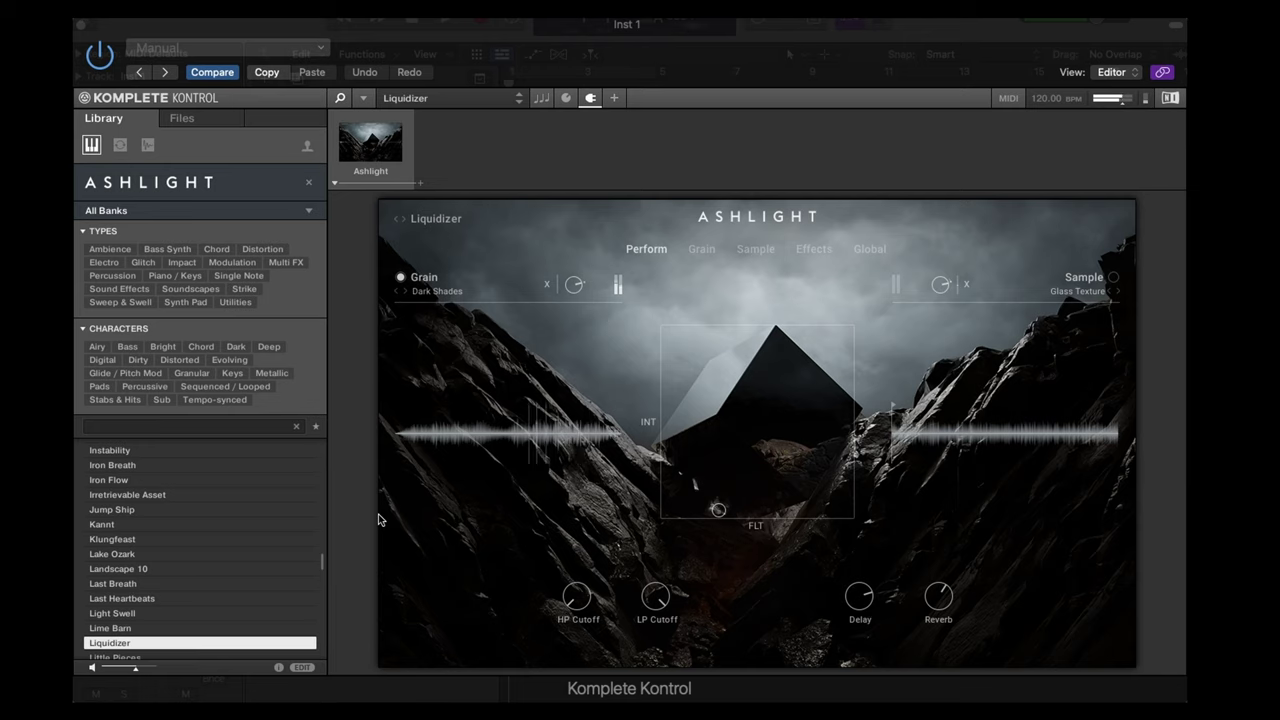
{"action": "key", "text": "Down"}
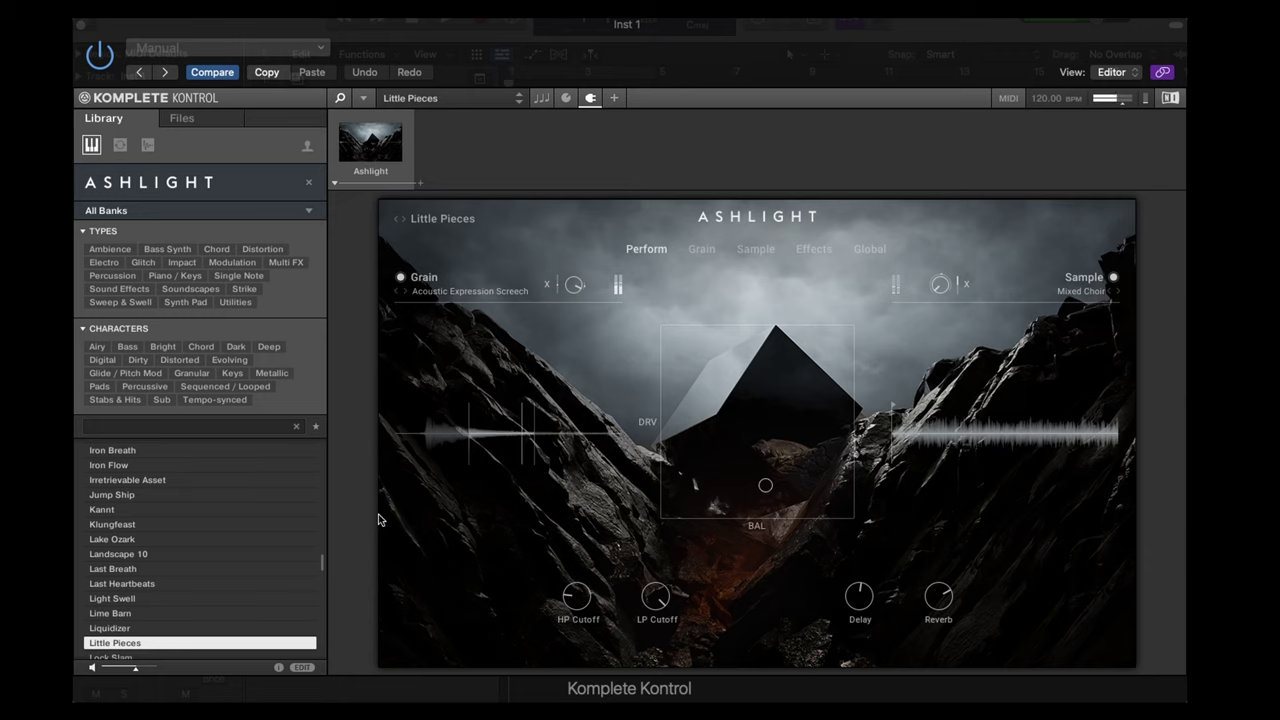
Step: Step through the Ashlight presets from Lock Slam through Lyre, listening to each one
{"action": "key", "text": "Down"}
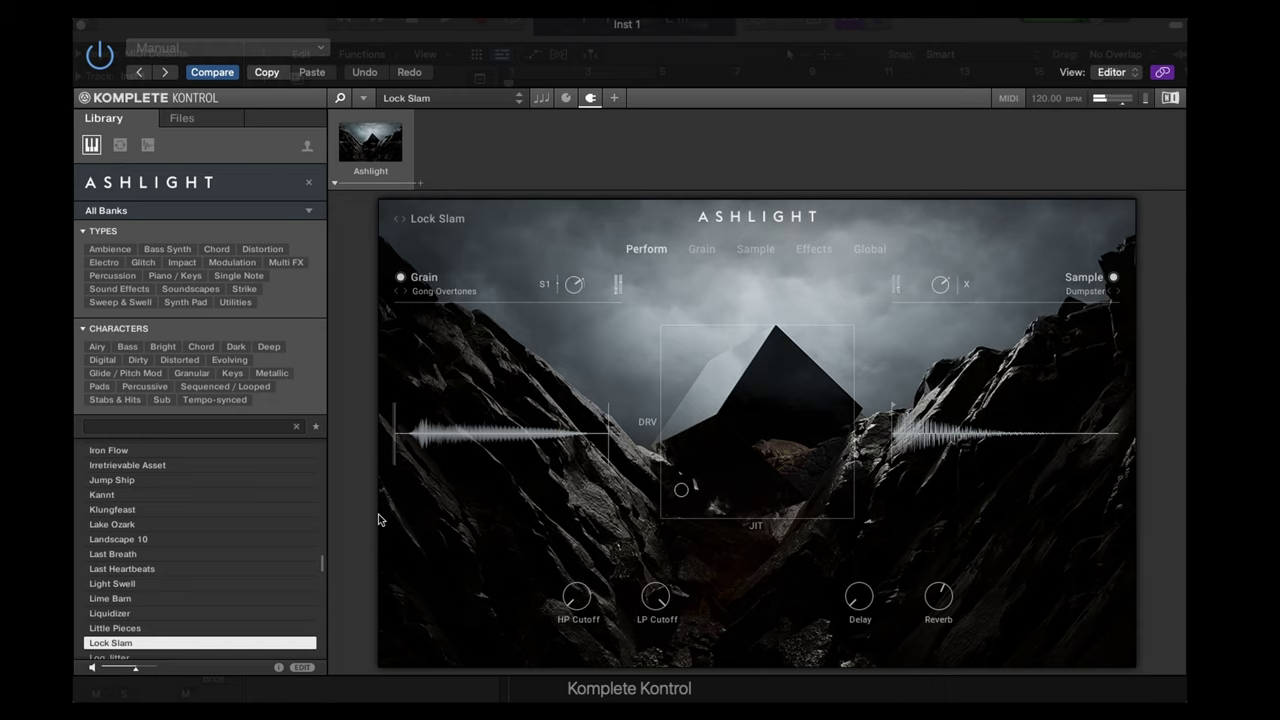
{"action": "key", "text": "Down"}
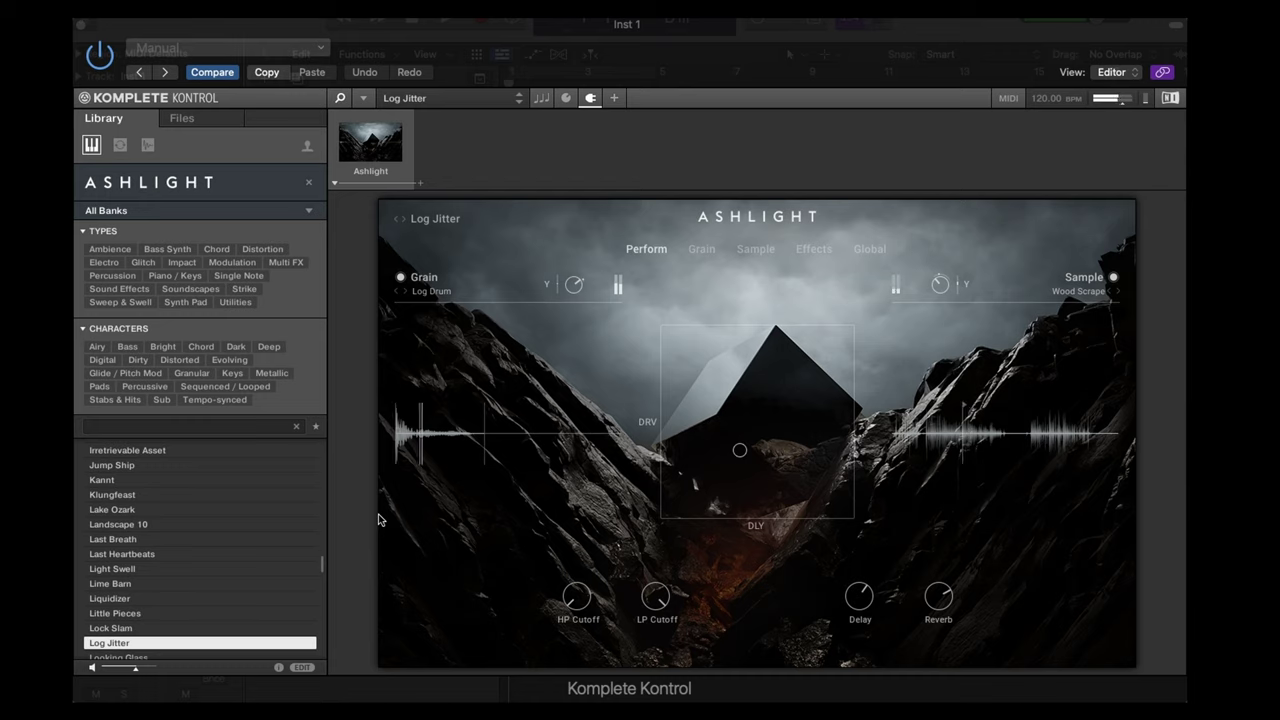
{"action": "key", "text": "Down"}
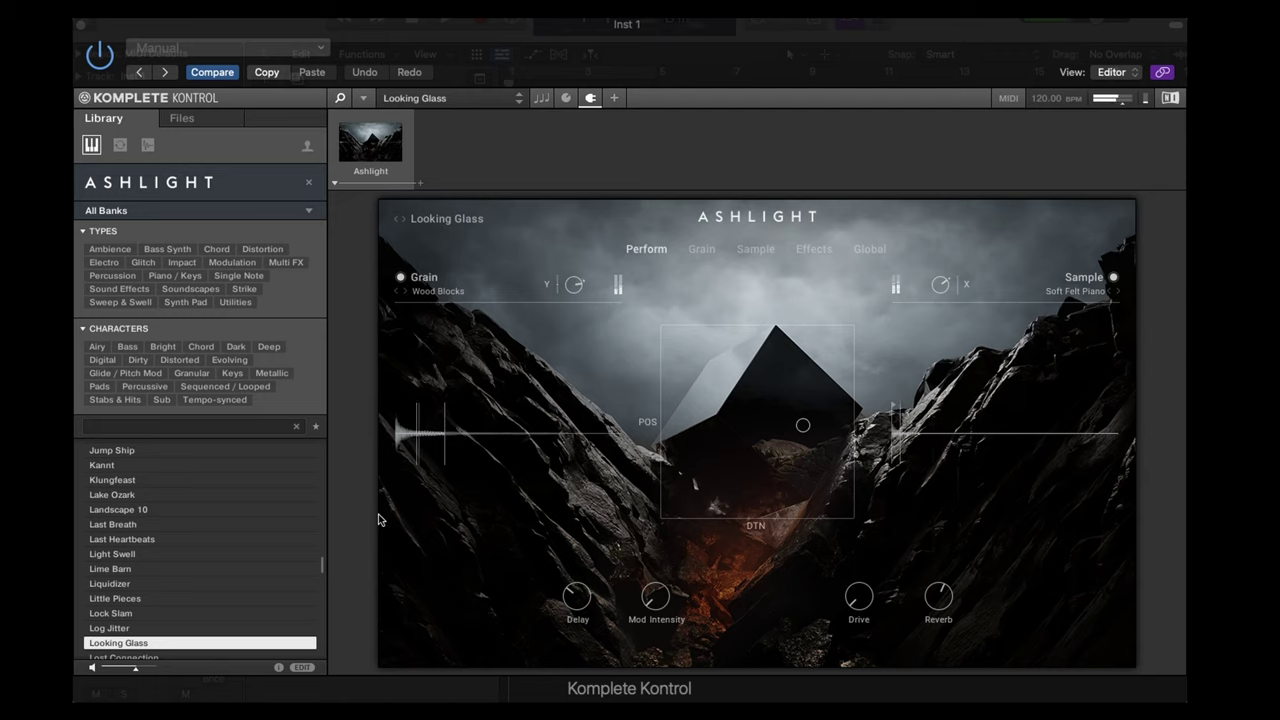
{"action": "key", "text": "Down"}
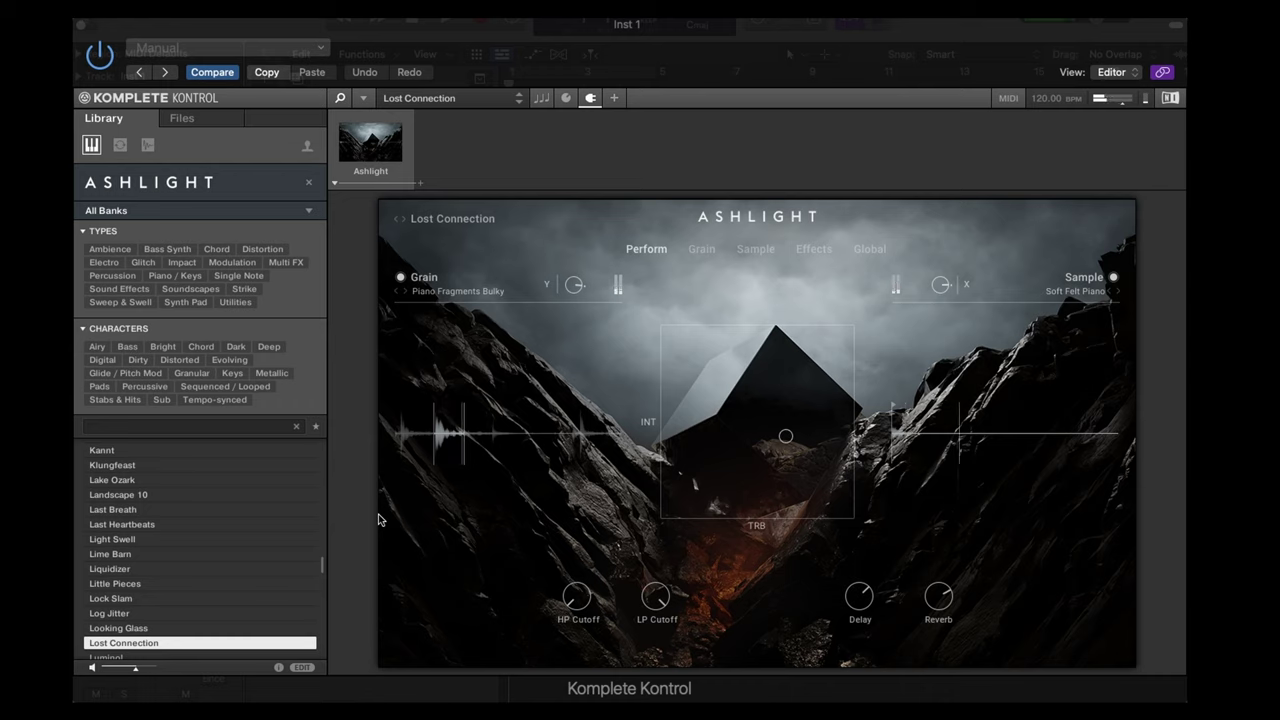
{"action": "key", "text": "Down"}
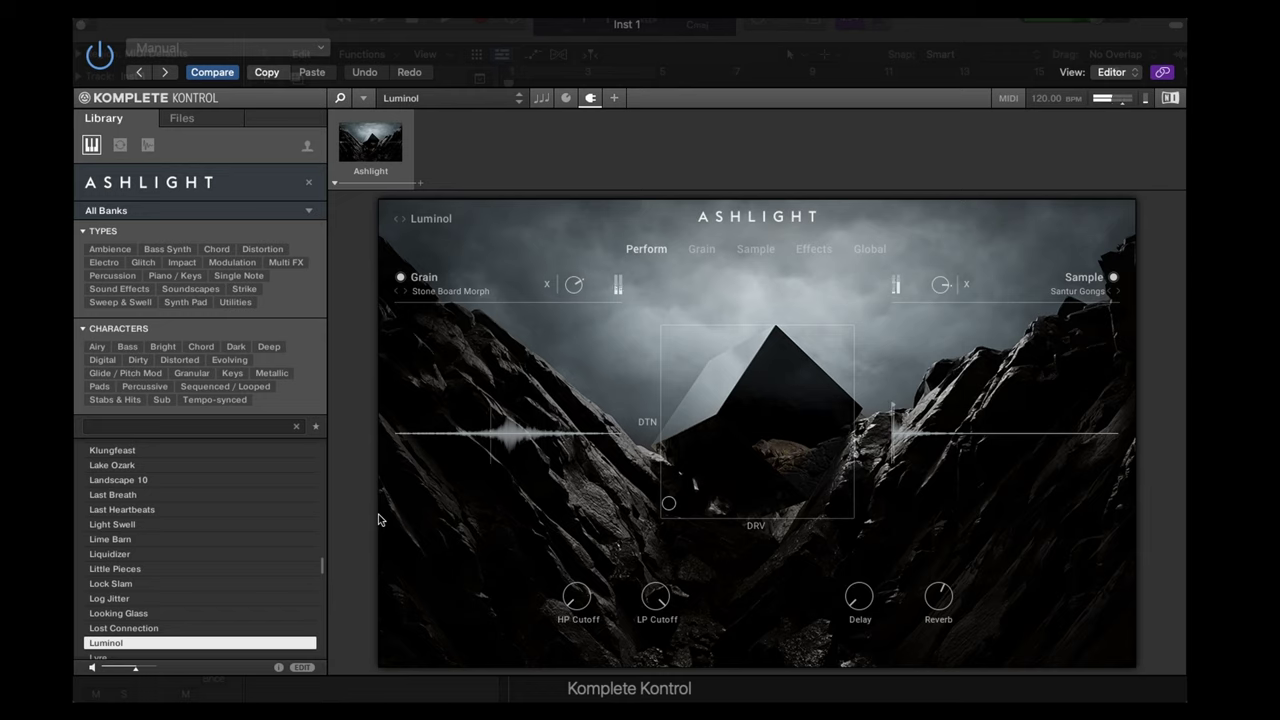
{"action": "key", "text": "Down"}
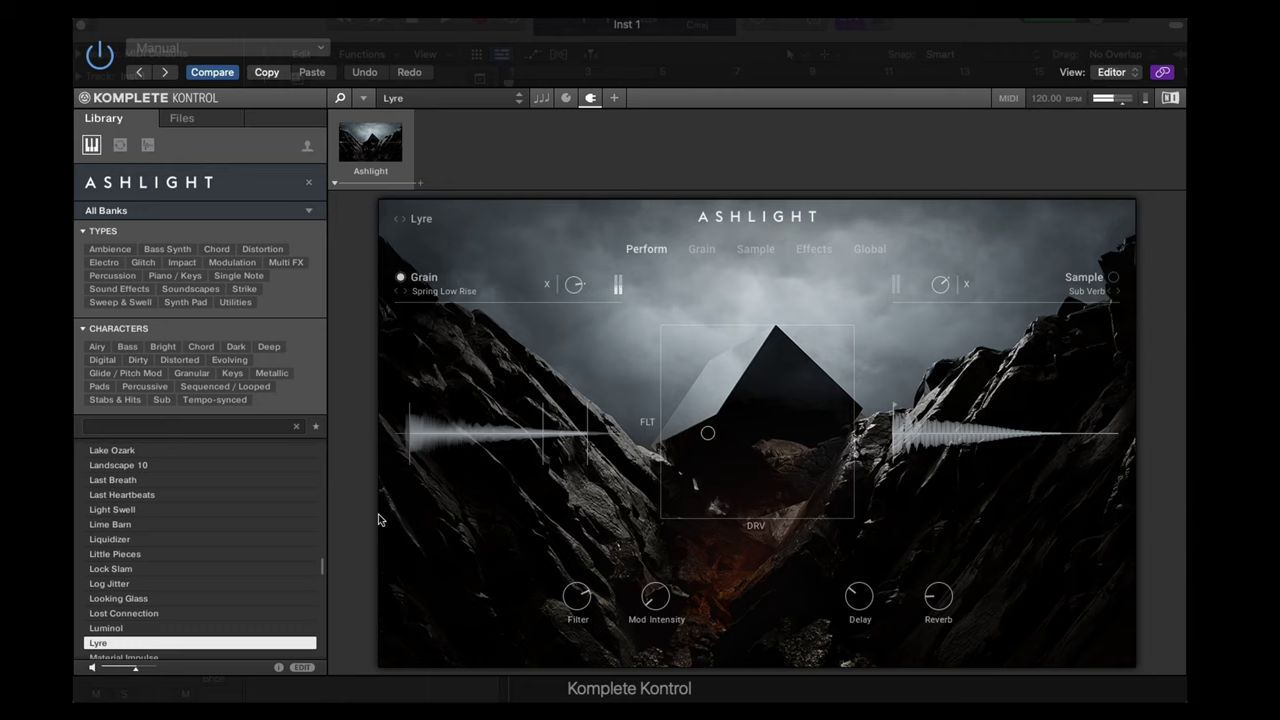
Step: Audition each Ashlight preset in list order, from Material Impulse through Miami Blue
{"action": "key", "text": "Down"}
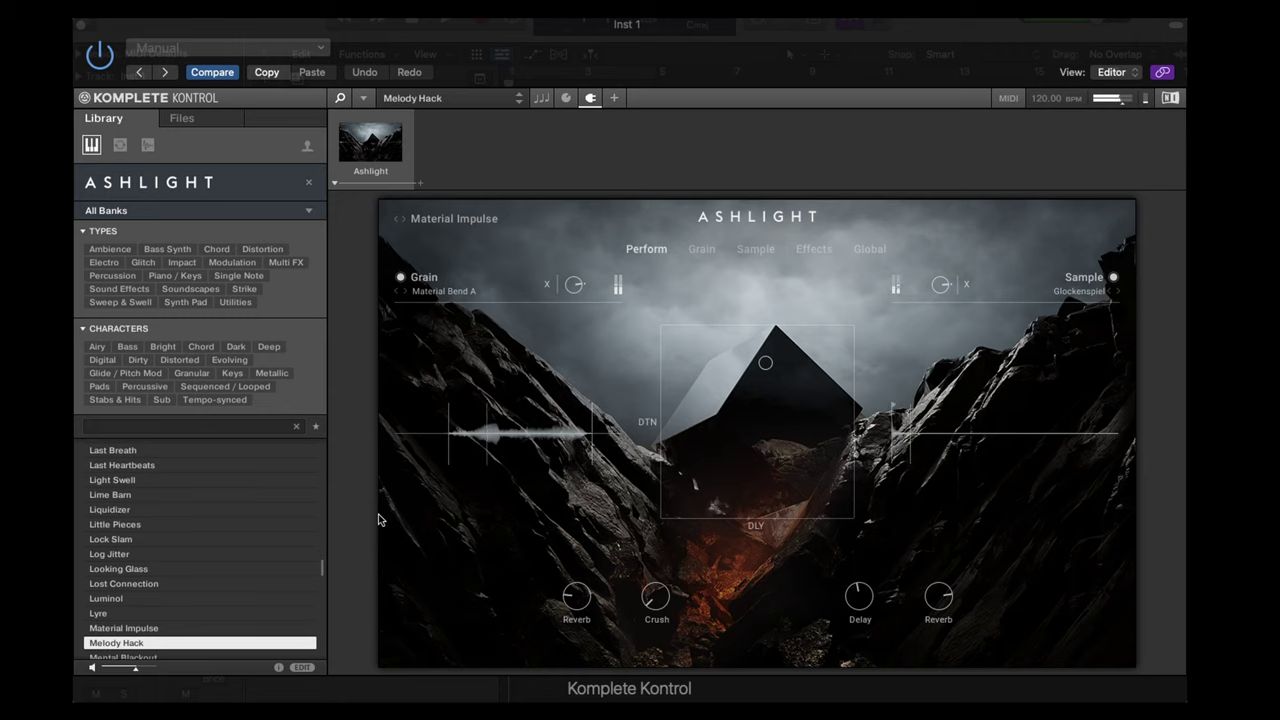
{"action": "key", "text": "Down"}
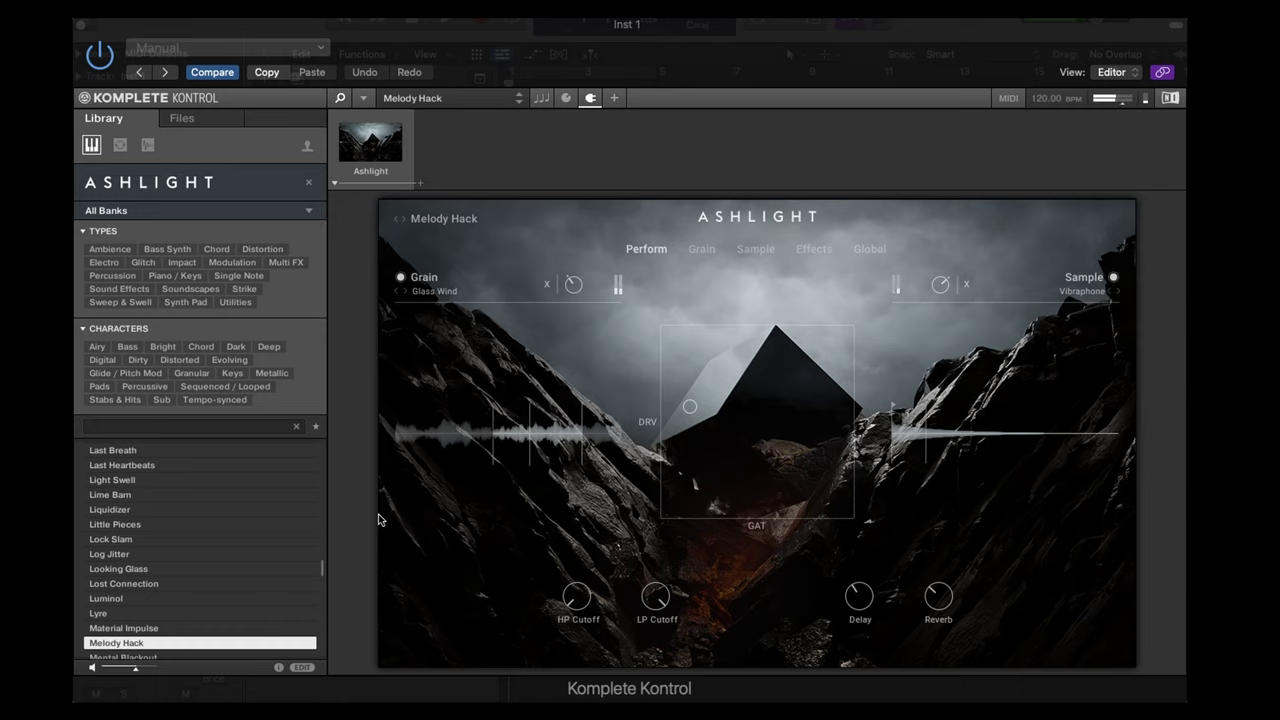
{"action": "key", "text": "Down"}
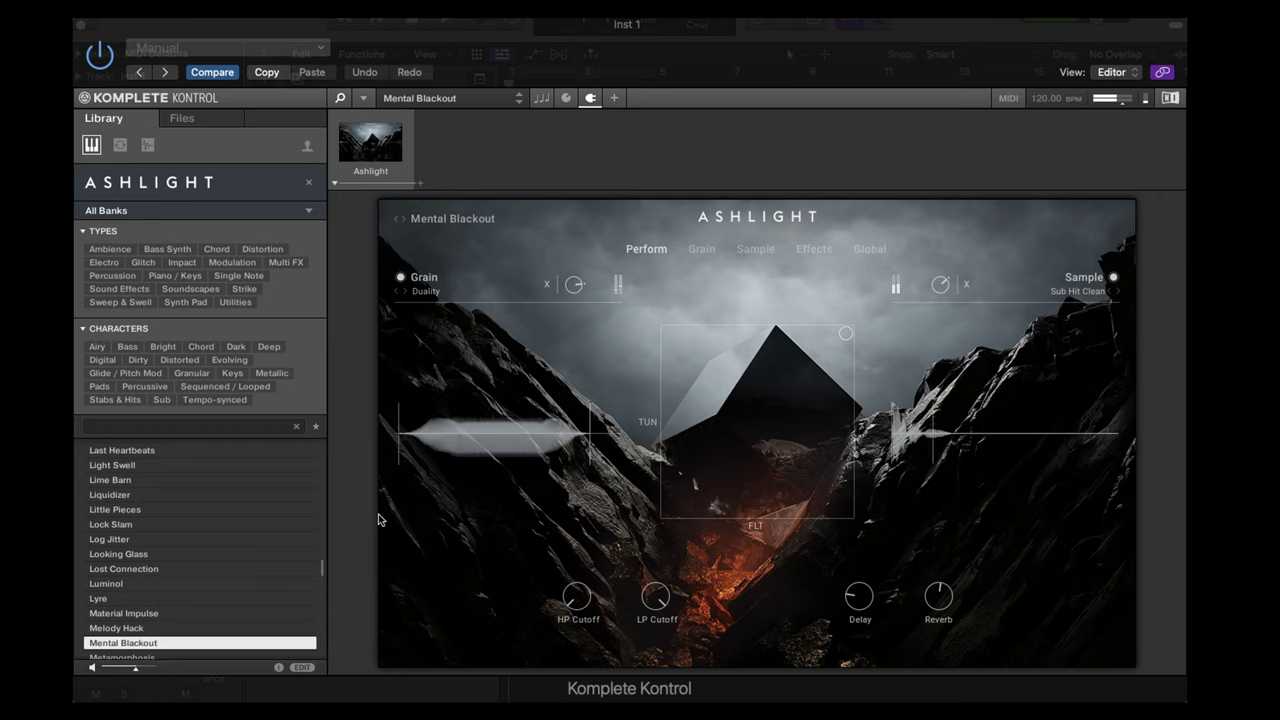
{"action": "key", "text": "Down"}
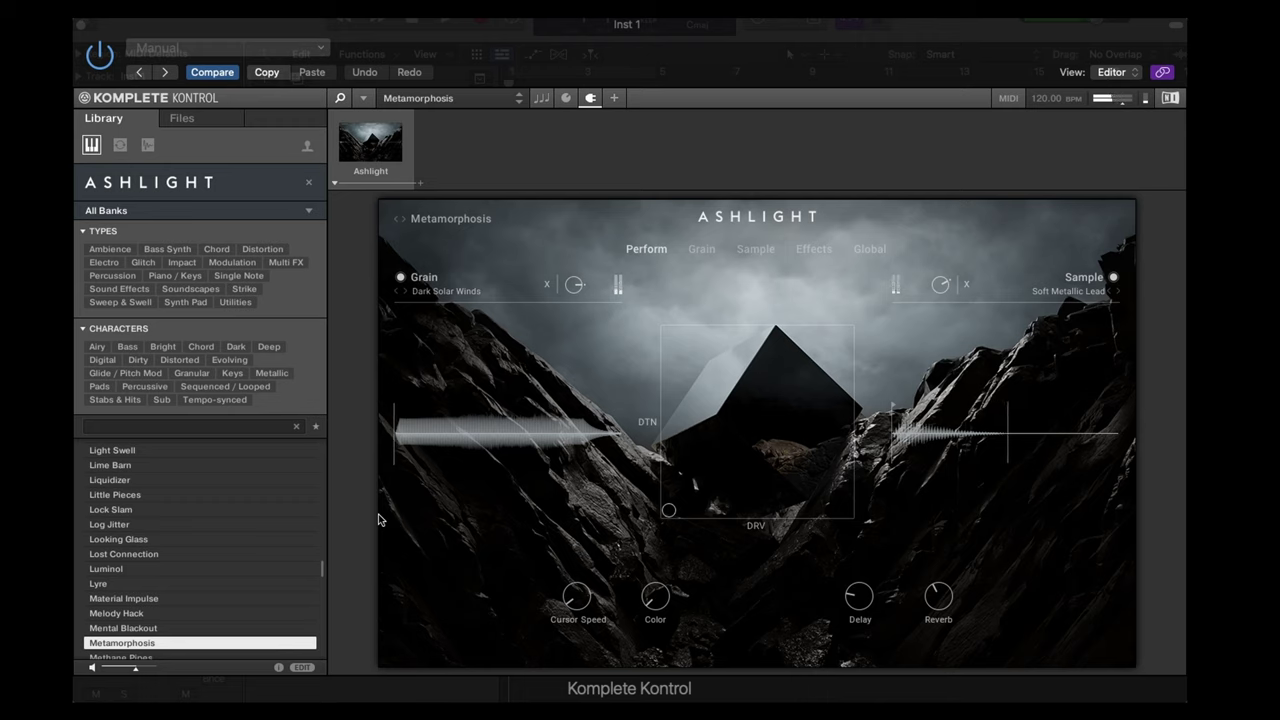
{"action": "key", "text": "Down"}
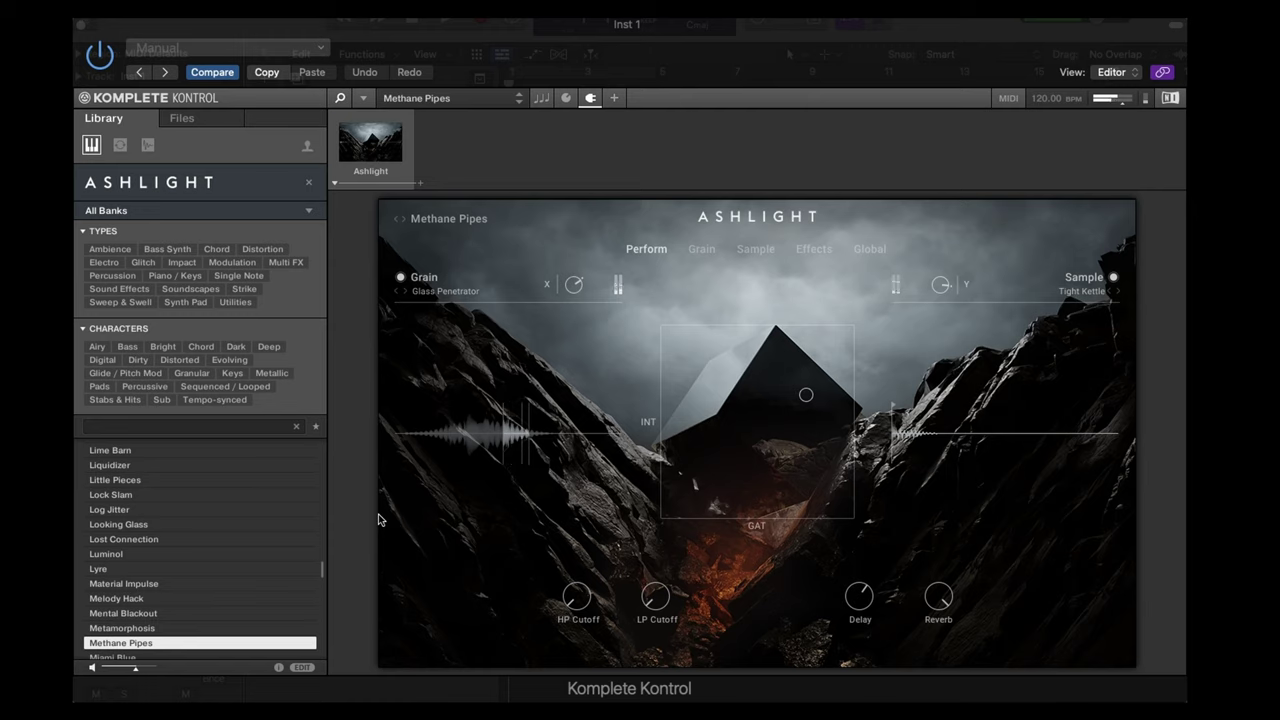
{"action": "key", "text": "Down"}
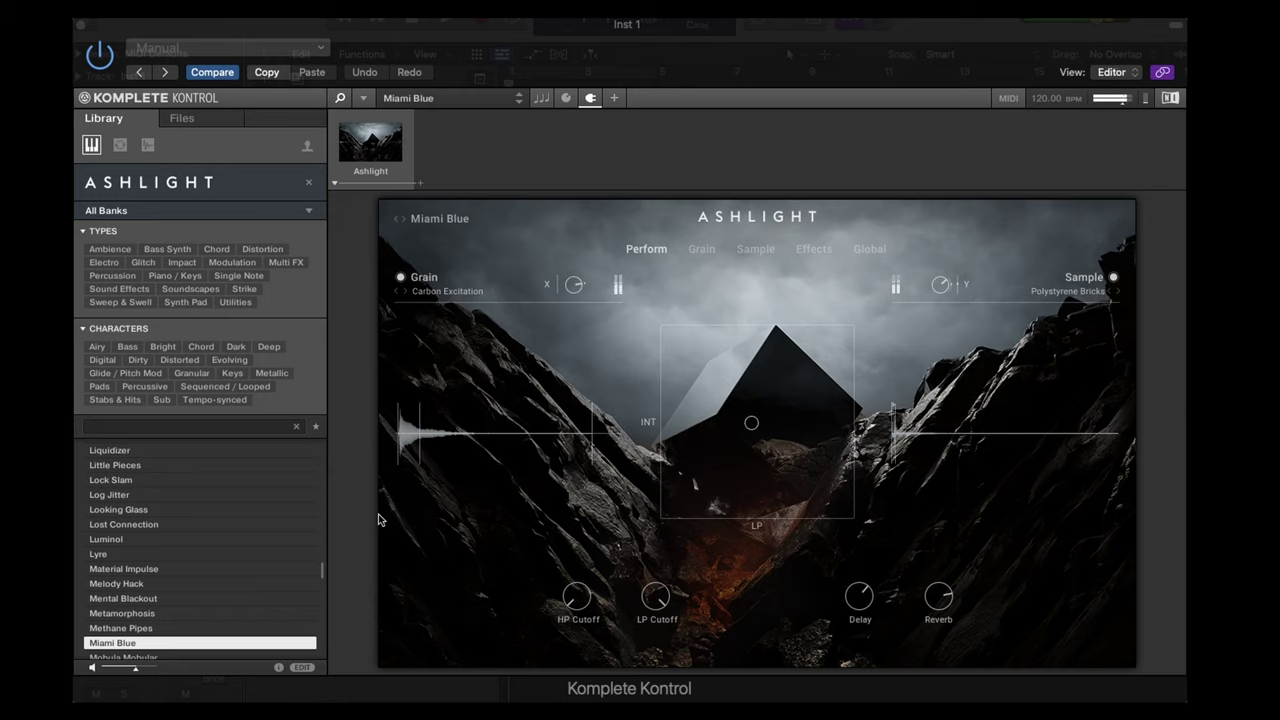
Step: Play the Ashlight presets Mobula Mobular, Modernaton, Moment of Realization, Monsoon Utopia and Mystic Pipes in sequence
{"action": "key", "text": "Down"}
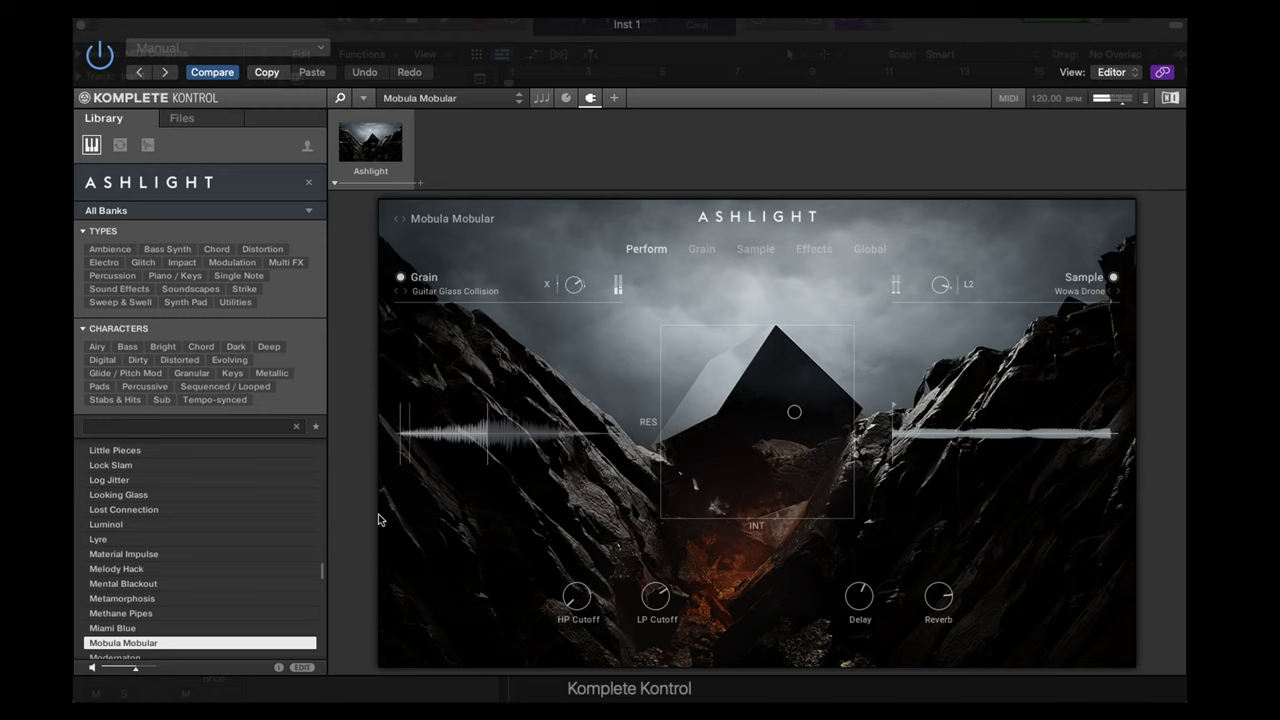
{"action": "key", "text": "Down"}
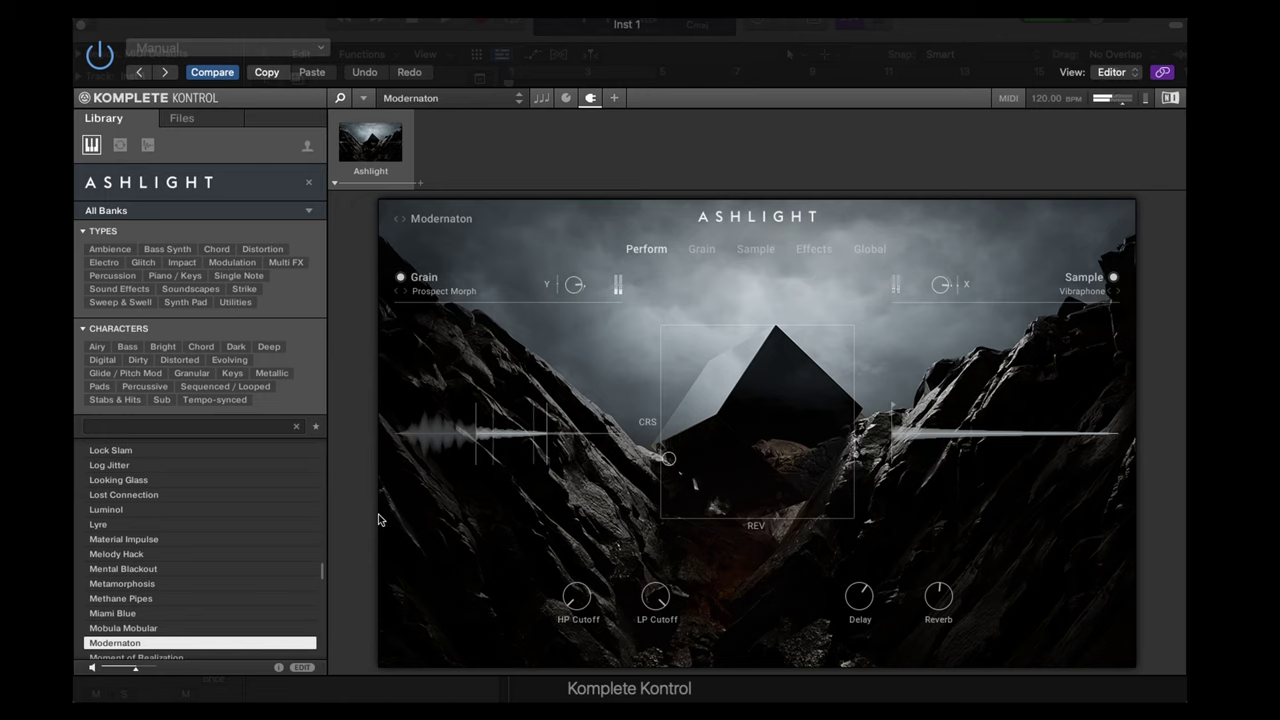
{"action": "key", "text": "Down"}
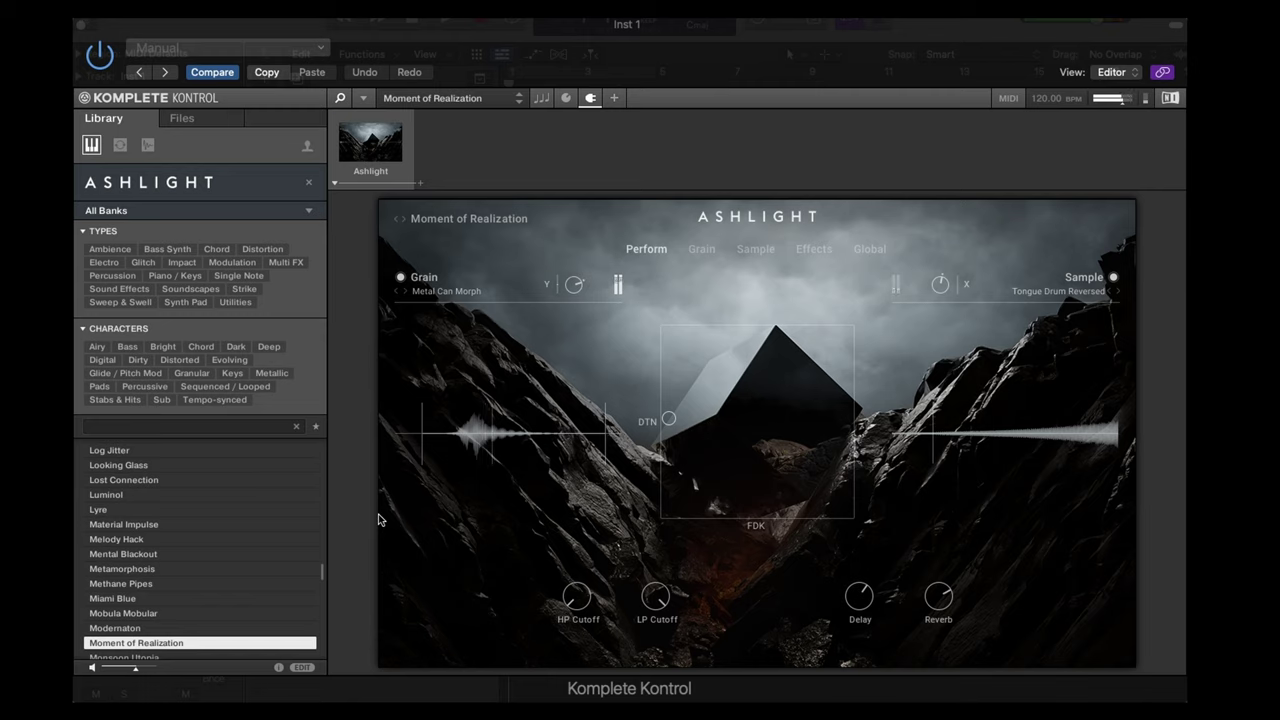
{"action": "key", "text": "Down"}
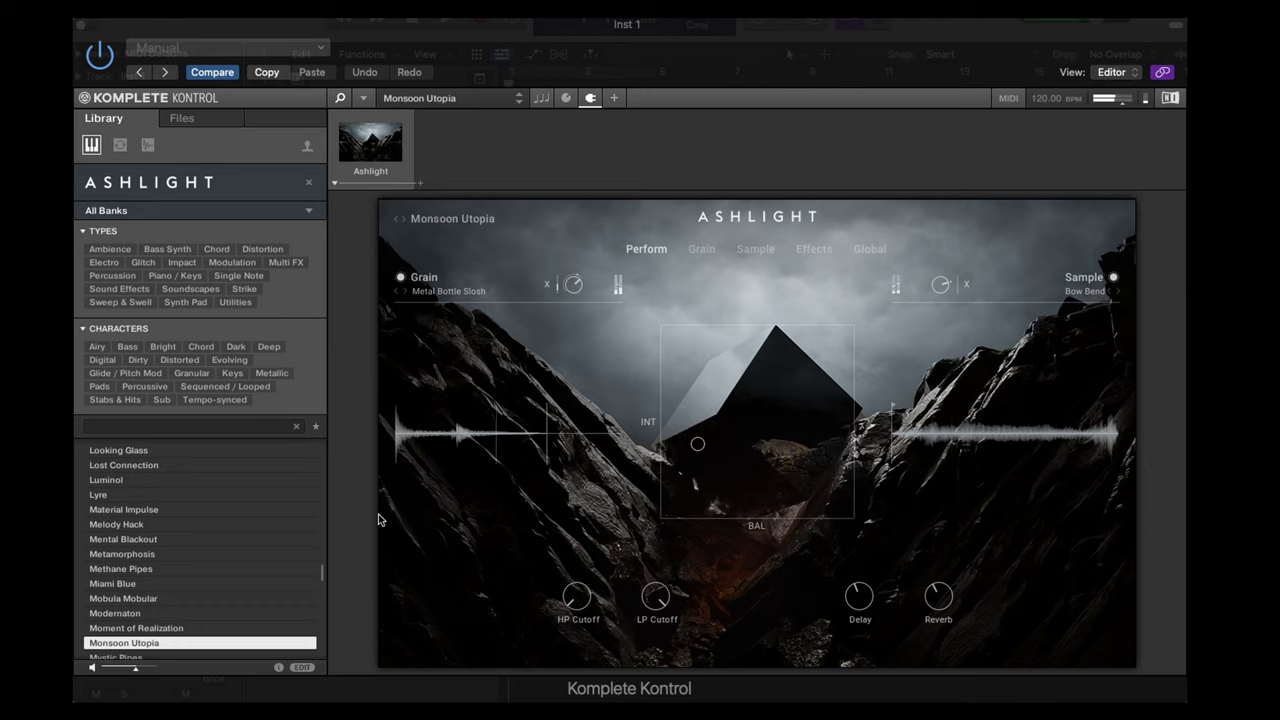
{"action": "key", "text": "Down"}
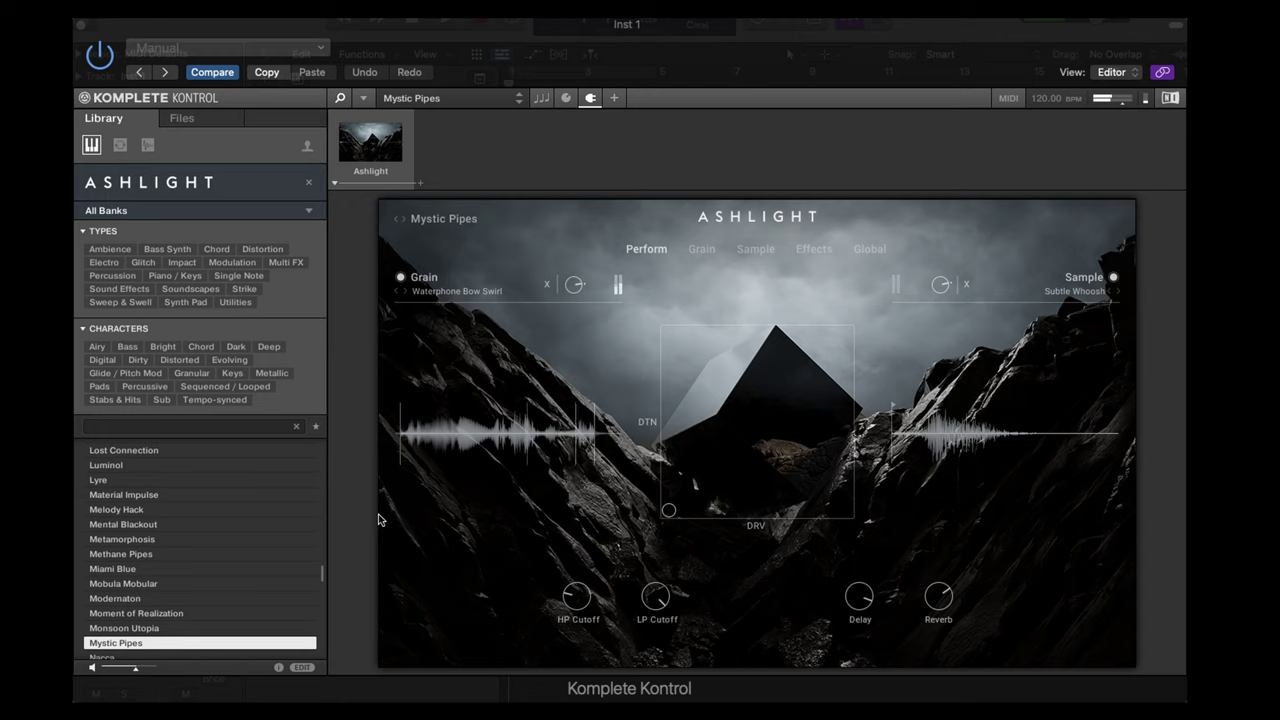
Step: Listen to the Ashlight presets Nacca, Nagoya, Needlesticks, Nervous Energy and Never Heard, one after another
{"action": "key", "text": "Down"}
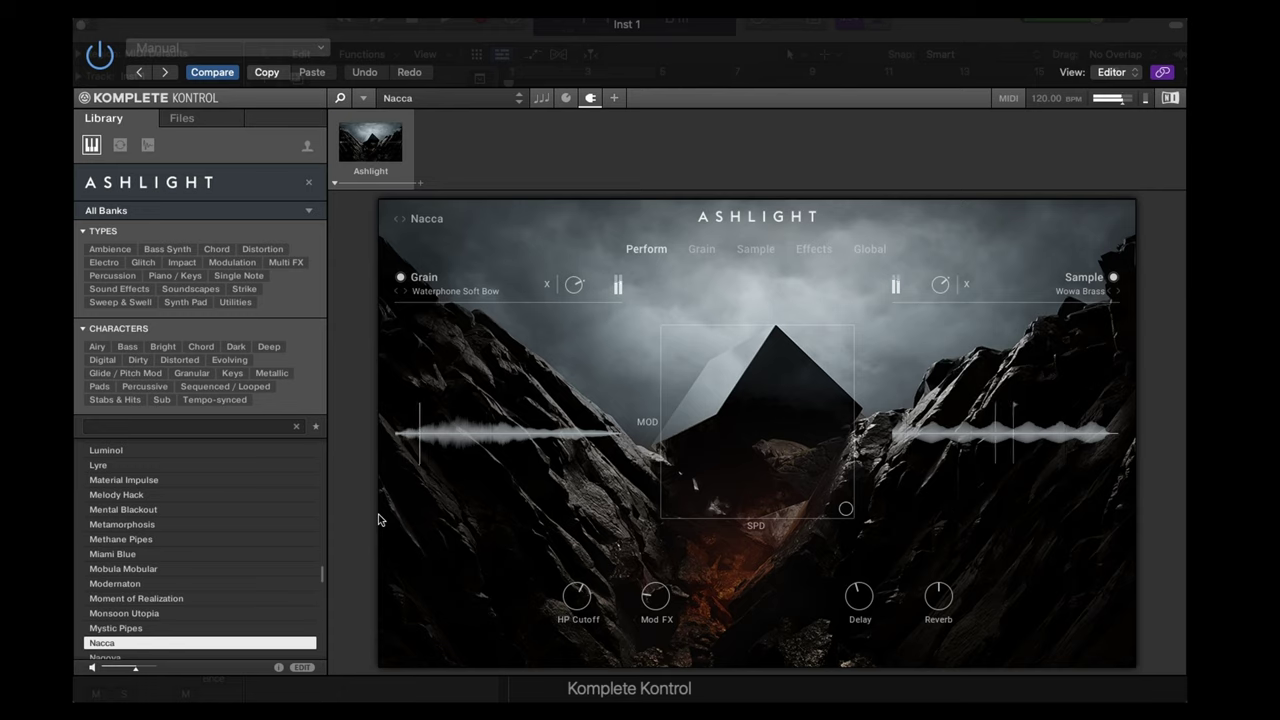
{"action": "key", "text": "Down"}
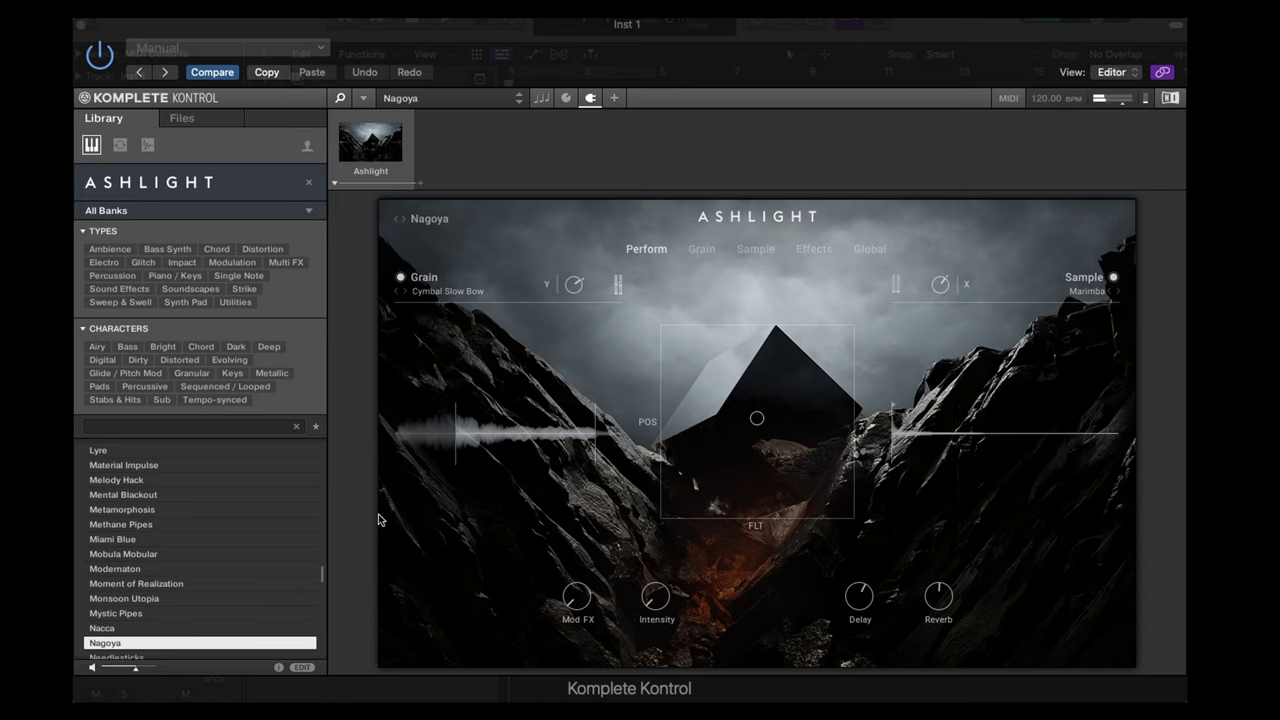
{"action": "key", "text": "Down"}
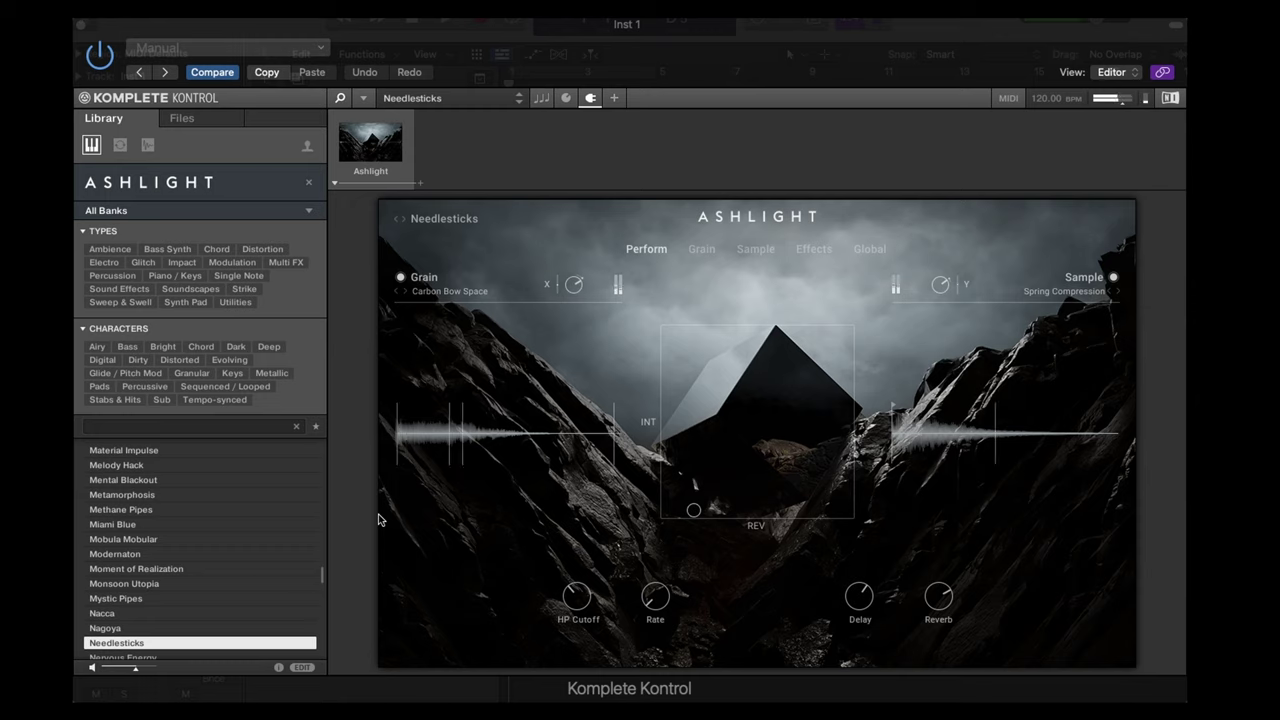
{"action": "key", "text": "Down"}
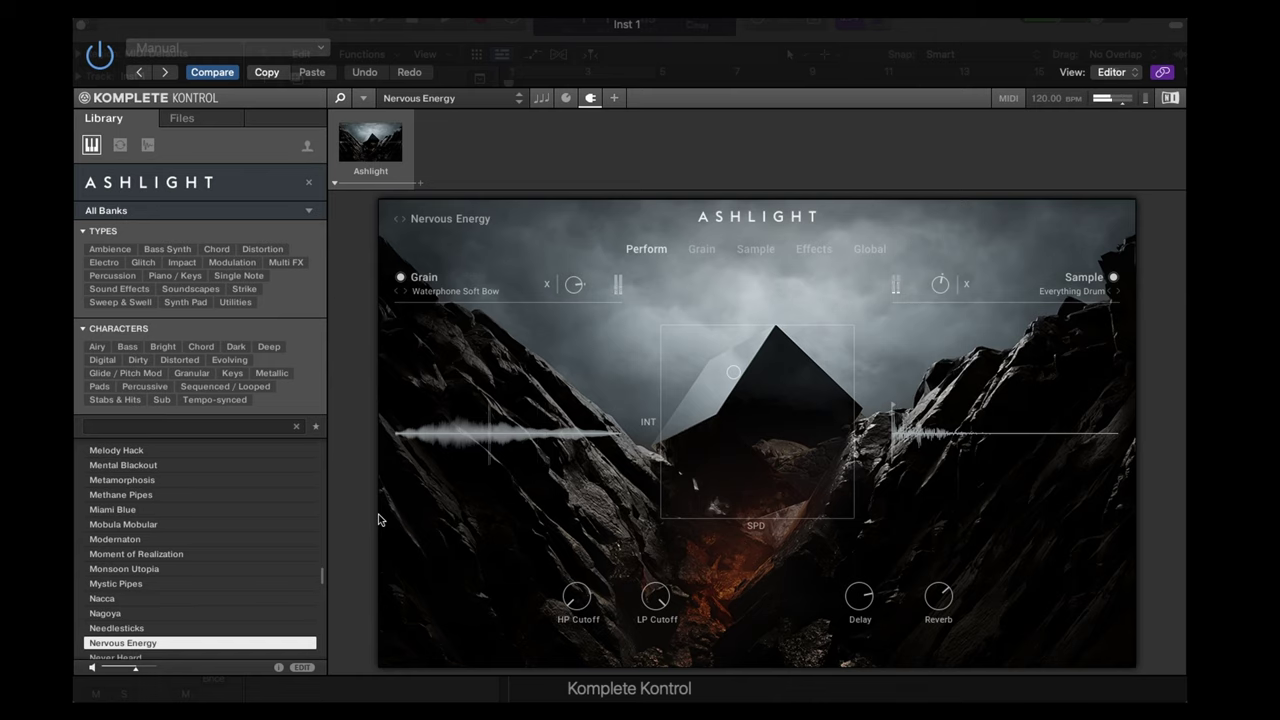
{"action": "key", "text": "Down"}
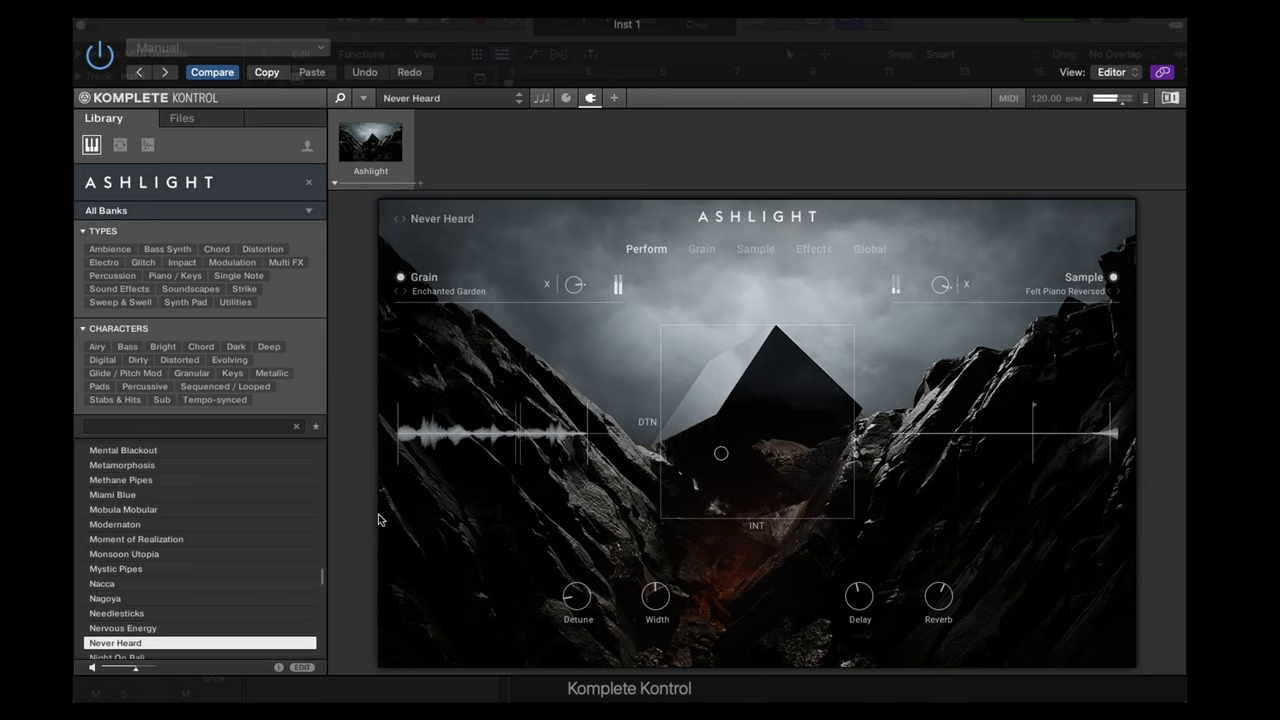
Step: Load and audition the Ashlight presets Night On Bali, No Signs of Safety, Nocturnal Escape, Noise Oscillation and Nostron
{"action": "key", "text": "Down"}
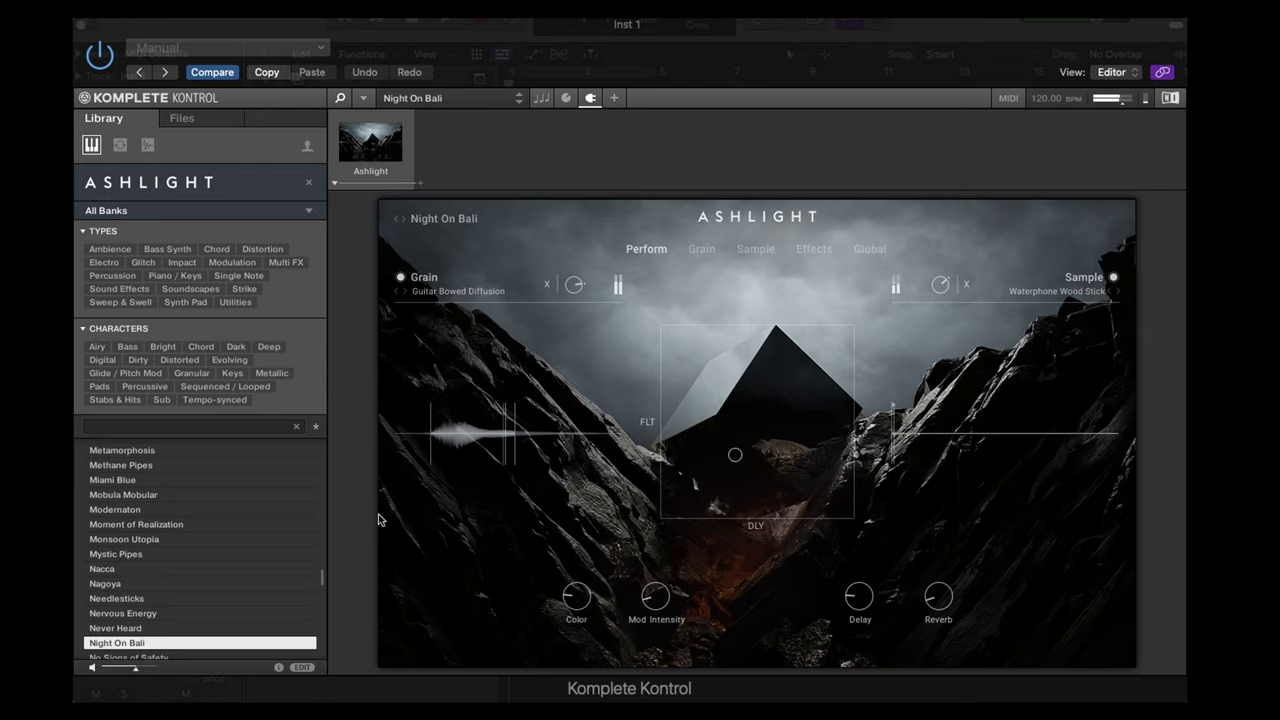
{"action": "key", "text": "Down"}
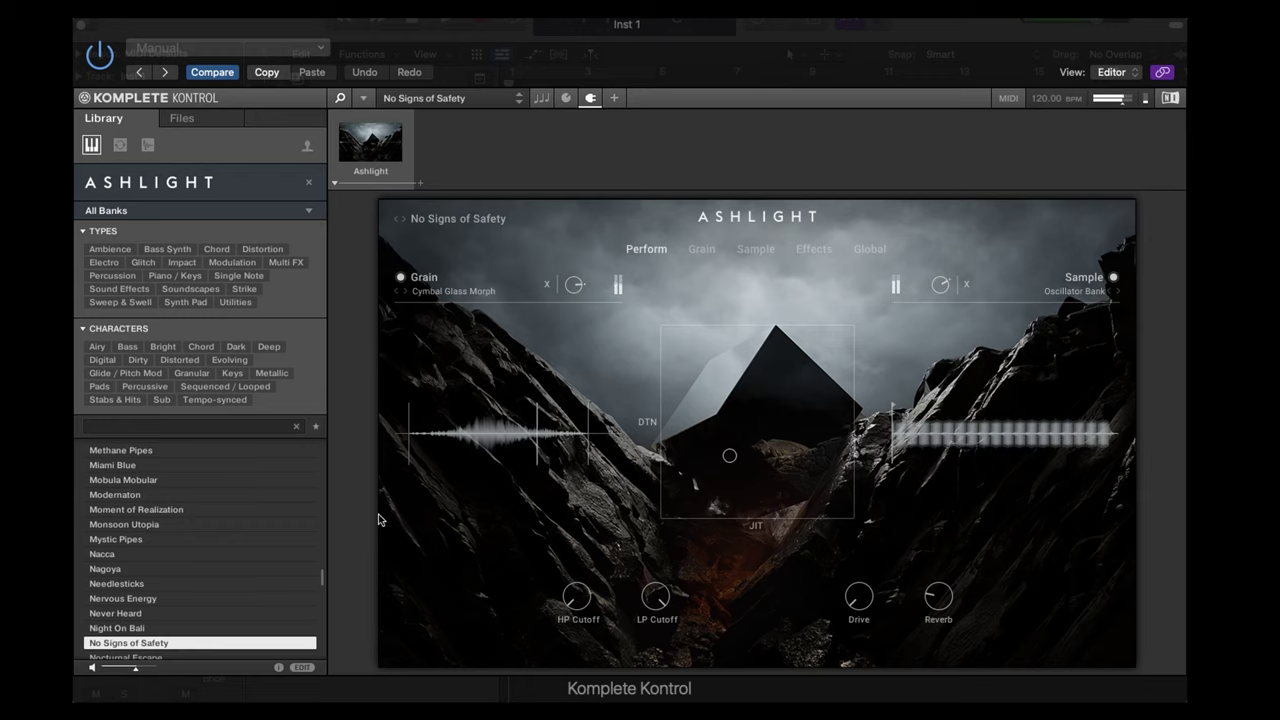
{"action": "key", "text": "Down"}
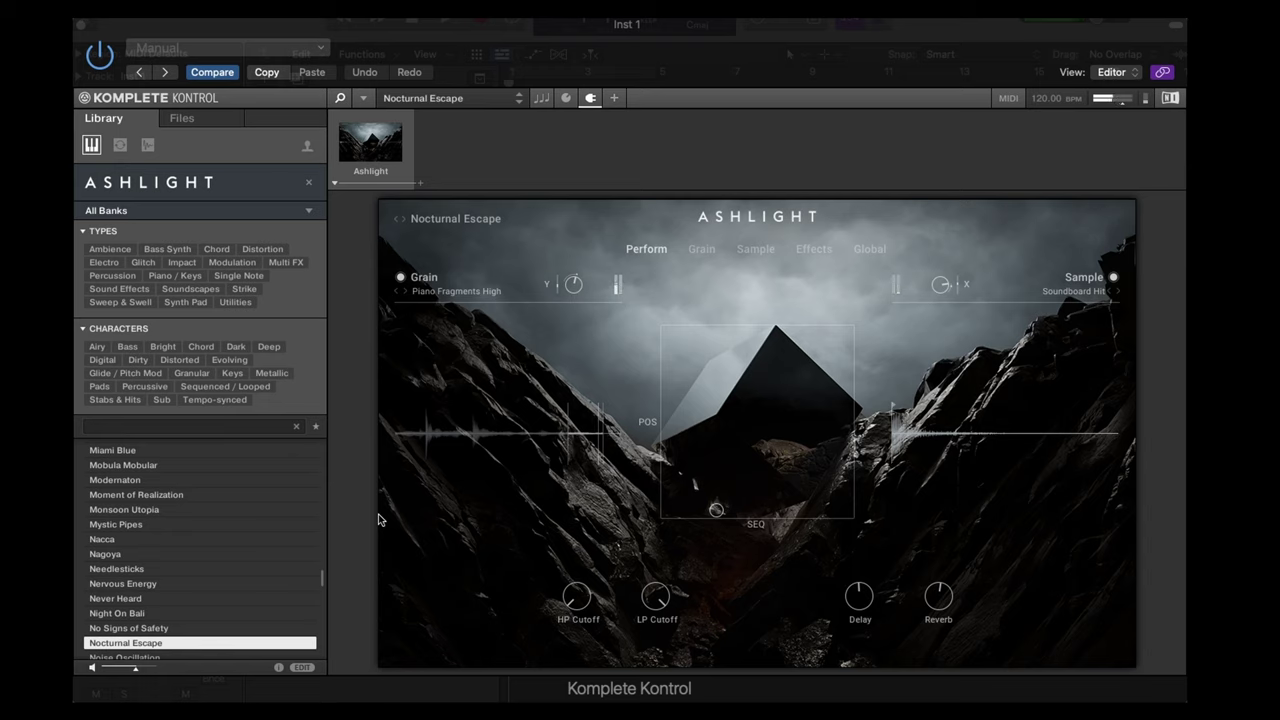
{"action": "key", "text": "Down"}
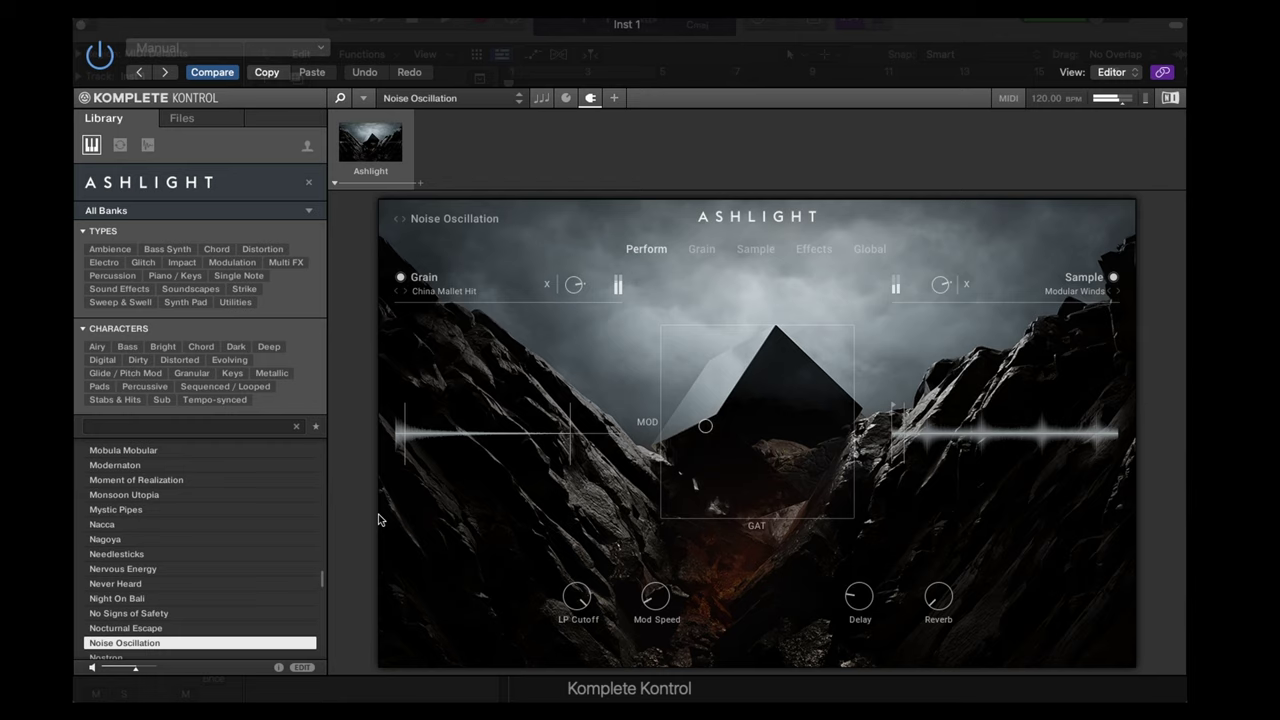
{"action": "key", "text": "Down"}
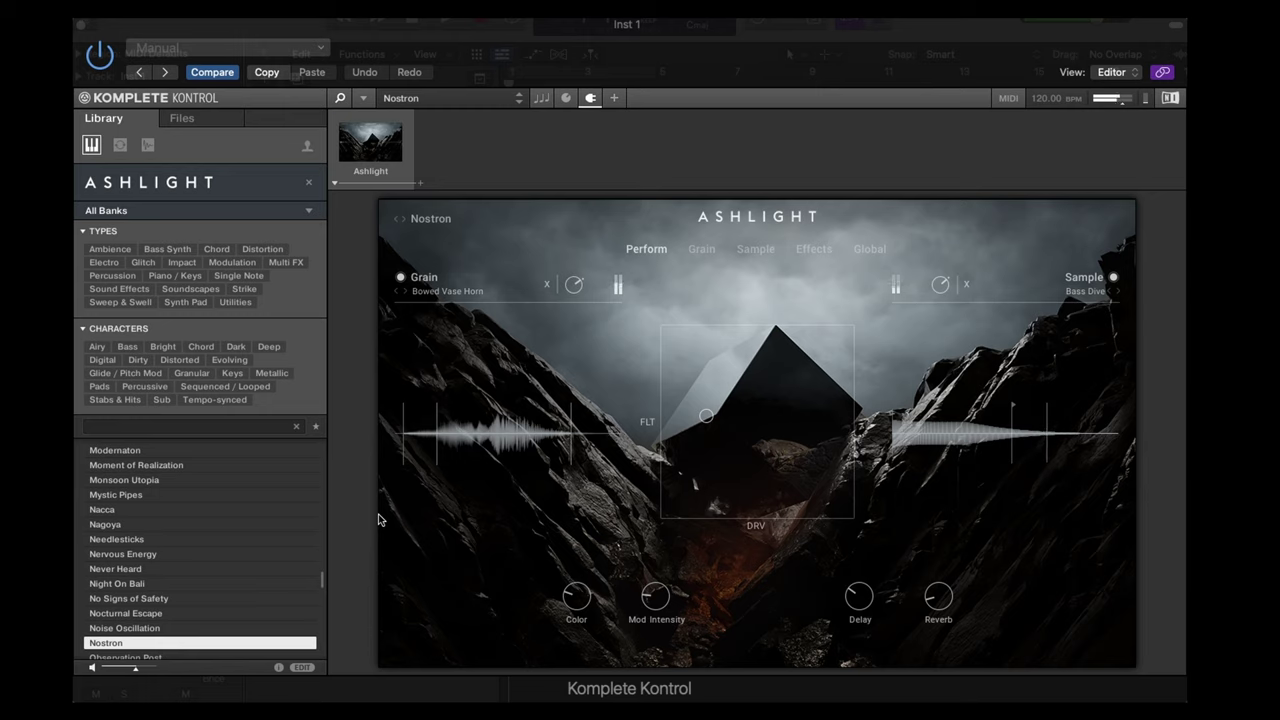
Step: Audition the Ashlight presets Observation Post, Observation Pulse, Ominous Flyby, On The Run and Orchestral Entity in list order
{"action": "key", "text": "Down"}
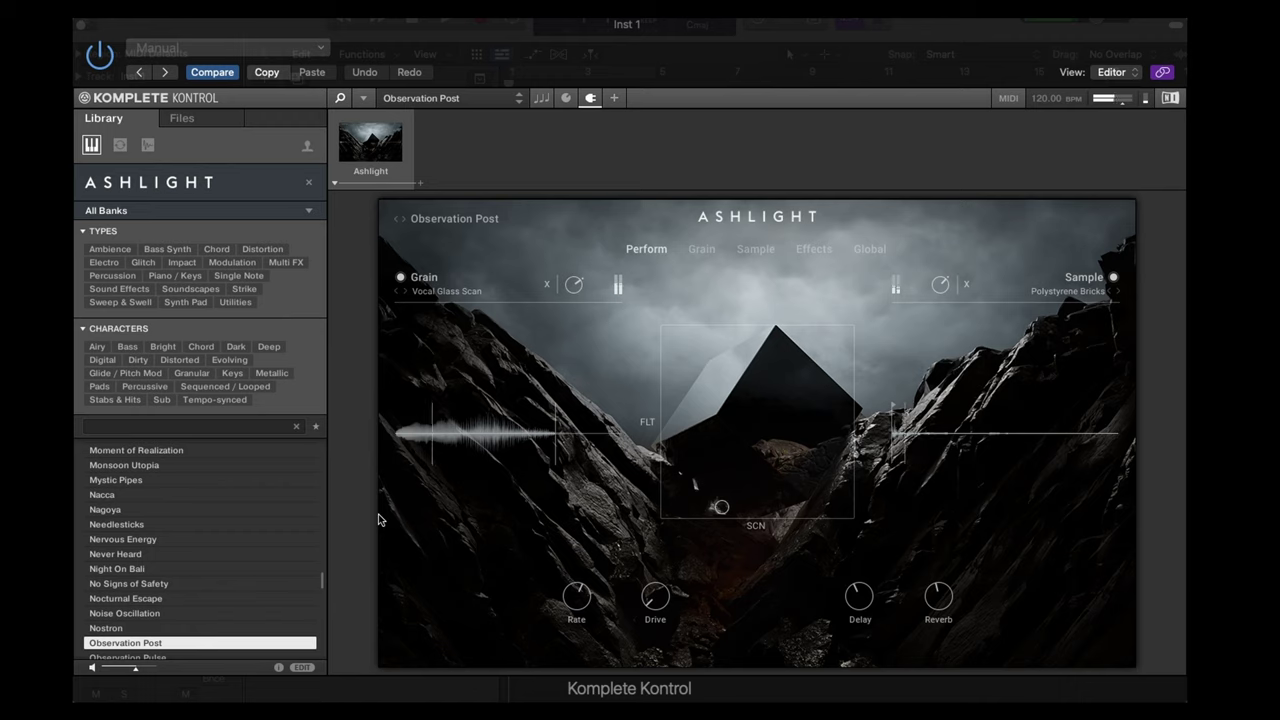
{"action": "key", "text": "Down"}
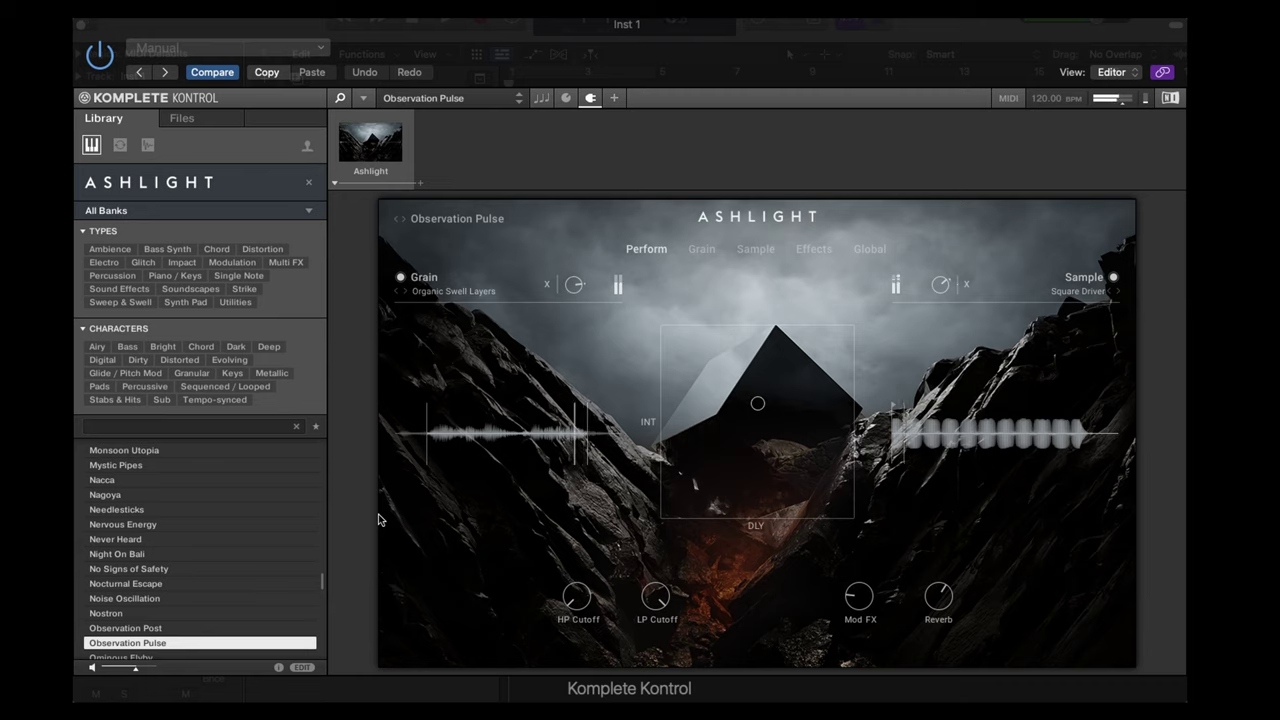
{"action": "key", "text": "Down"}
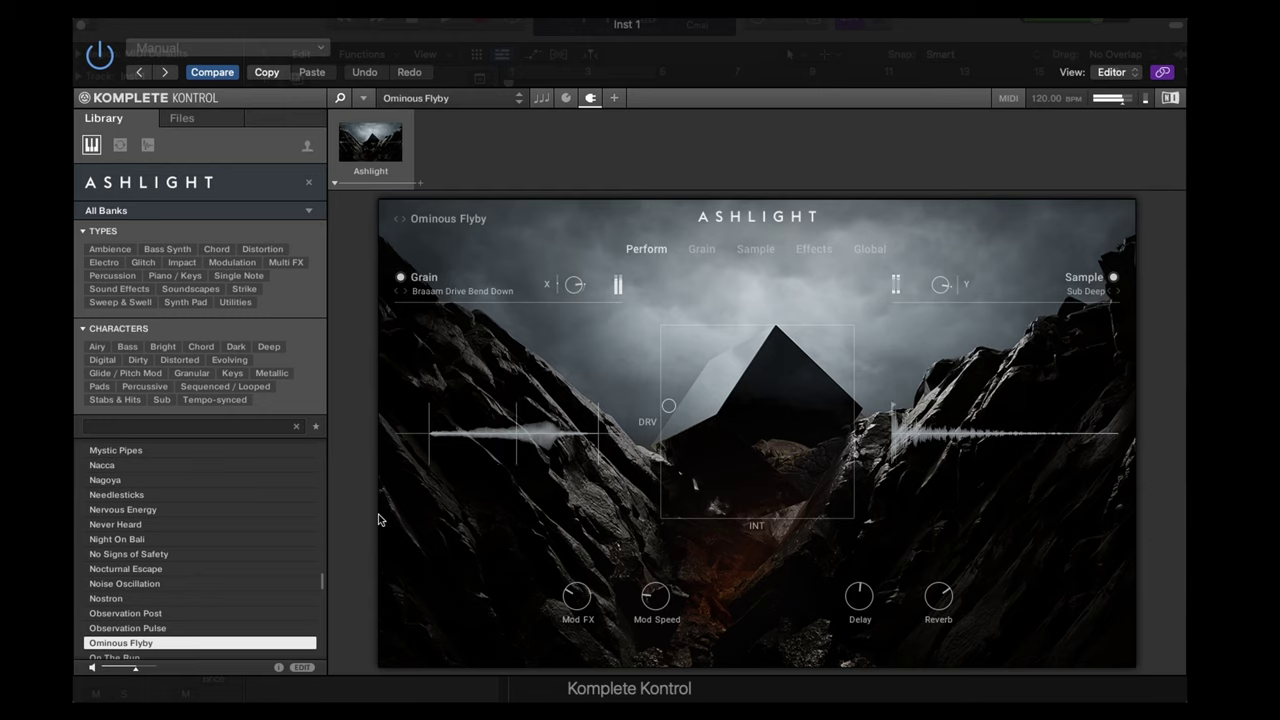
{"action": "key", "text": "Down"}
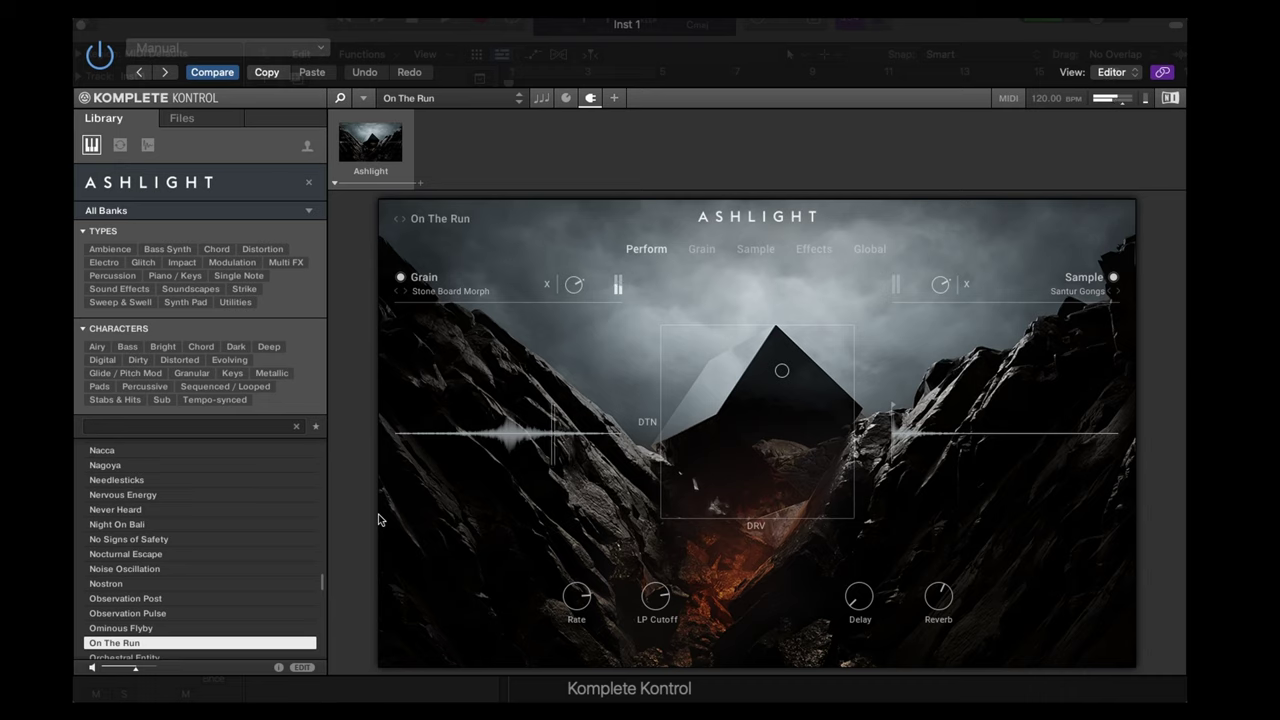
{"action": "key", "text": "Down"}
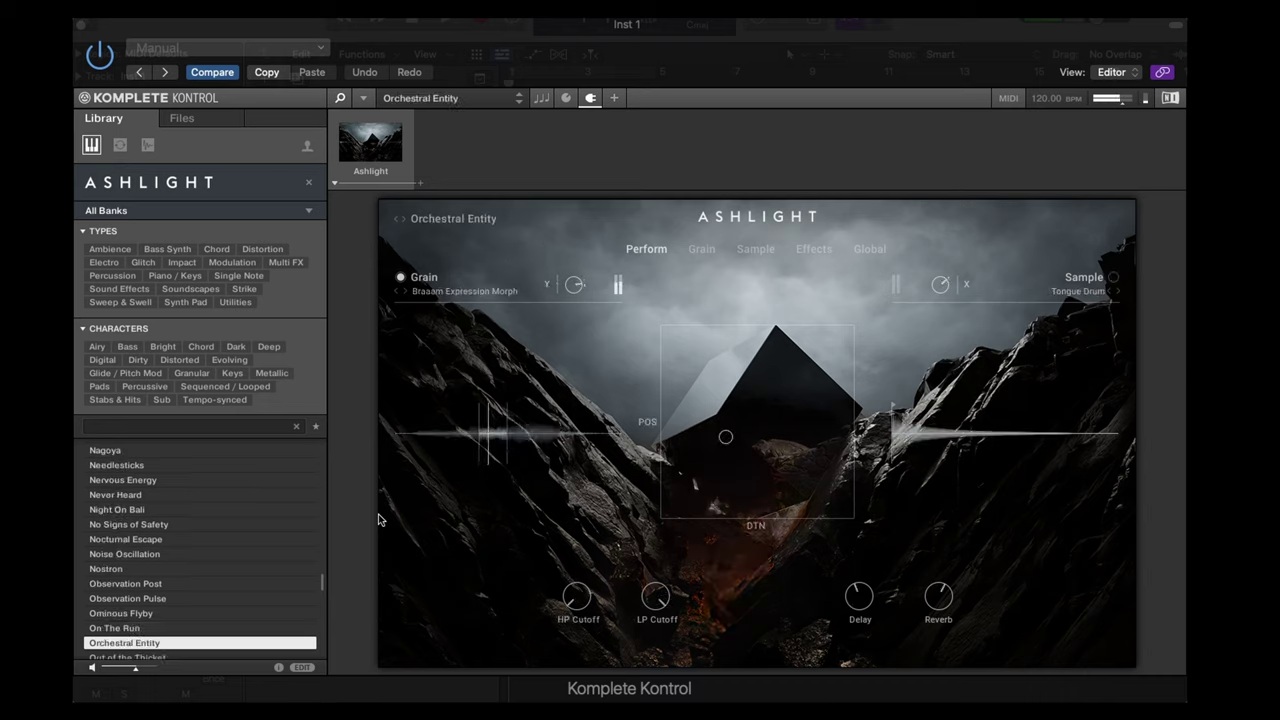
Step: Load and listen to the Ashlight presets Out of the Thicket, Overdose, Overflight and Overturn, one after another
{"action": "key", "text": "Down"}
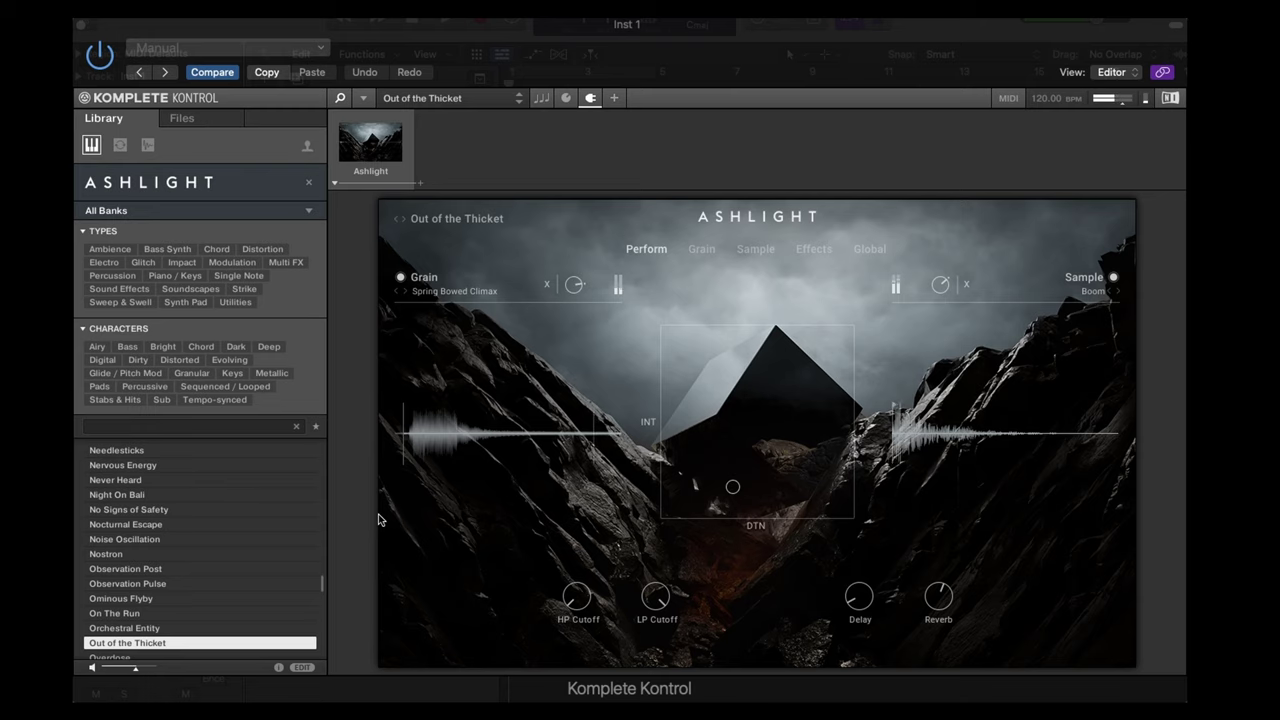
{"action": "key", "text": "Down"}
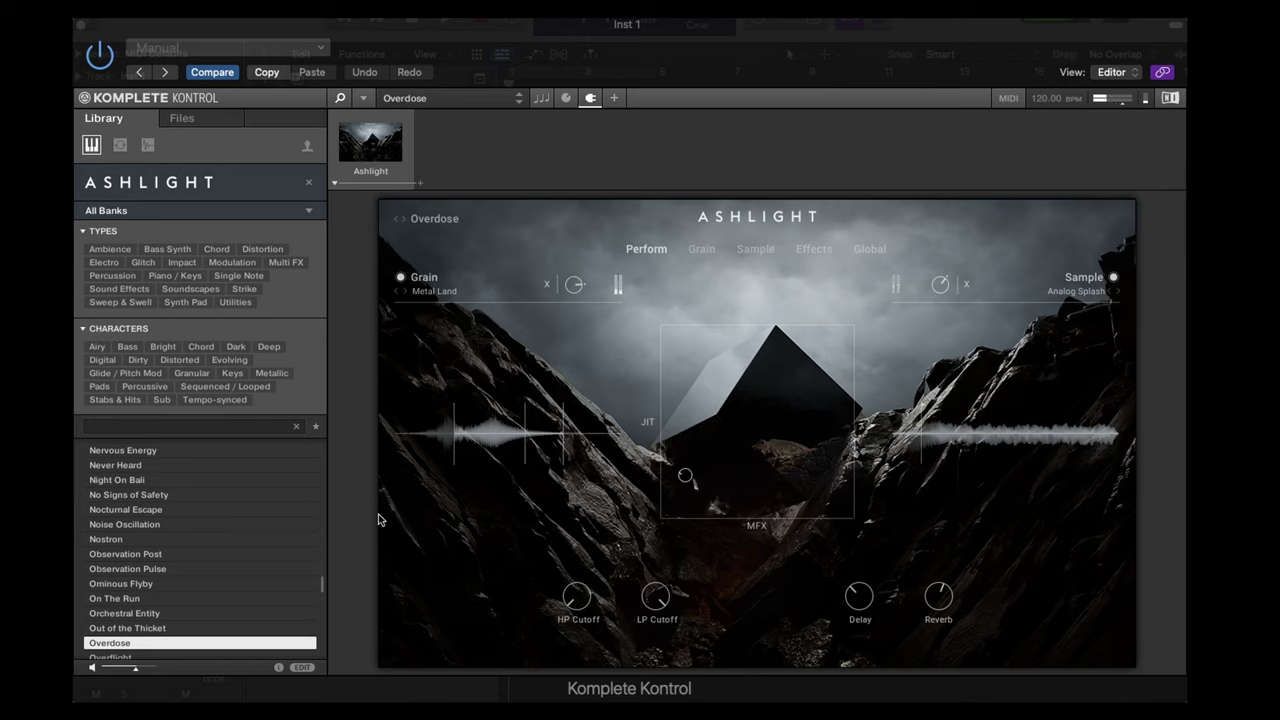
{"action": "key", "text": "Down"}
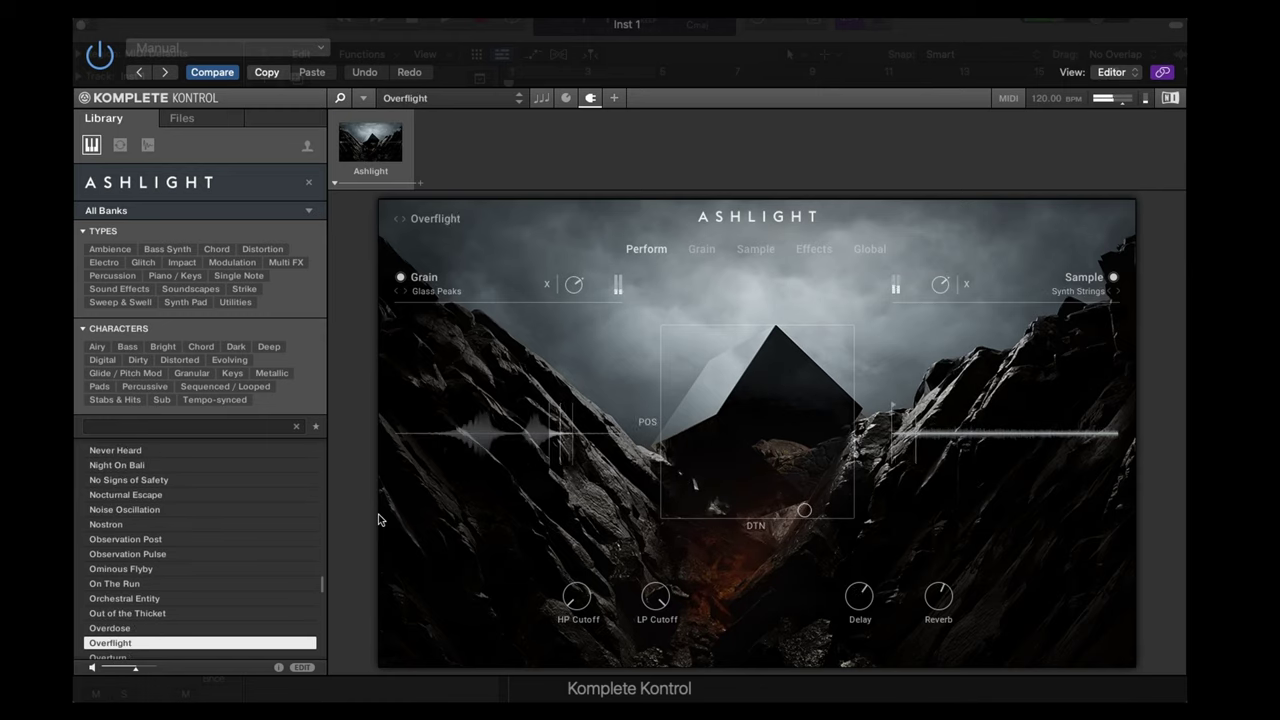
{"action": "key", "text": "Down"}
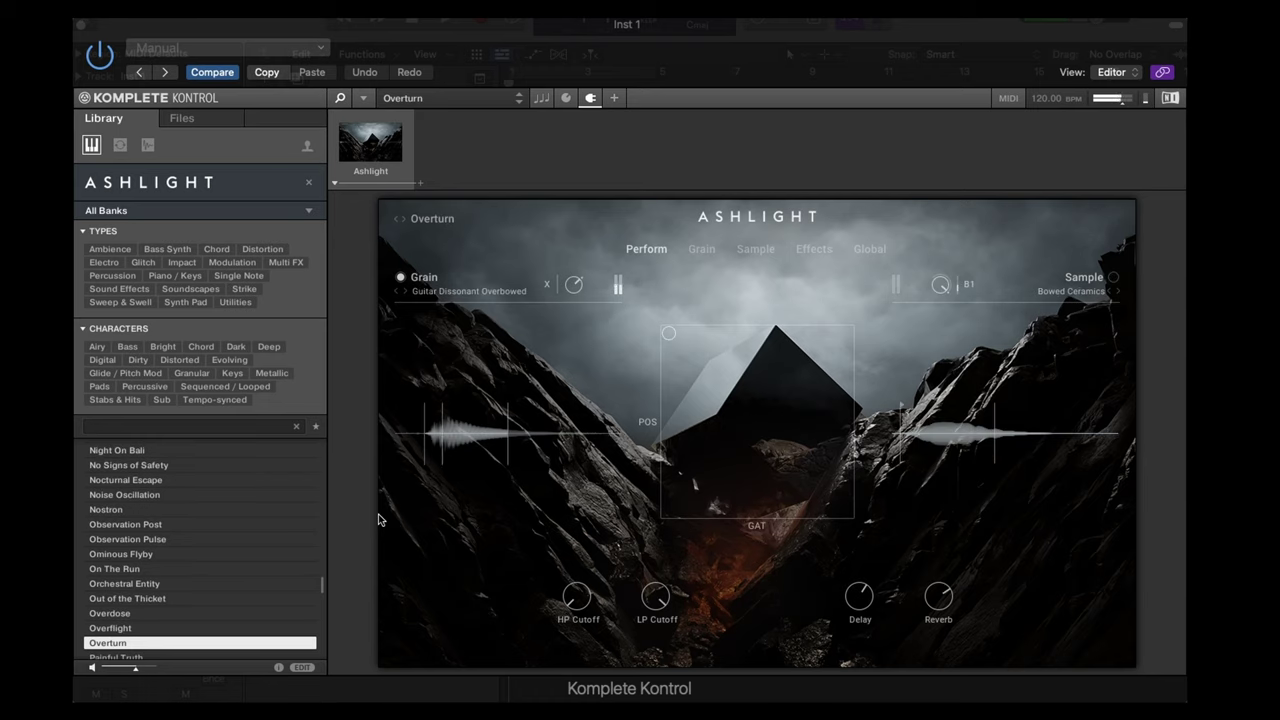
Step: Play the Ashlight presets Painful Truth, Panic Driver, Peace of Mind, Perforator Bells, Perilous Countryside and Photon Forest in sequence
{"action": "key", "text": "Down"}
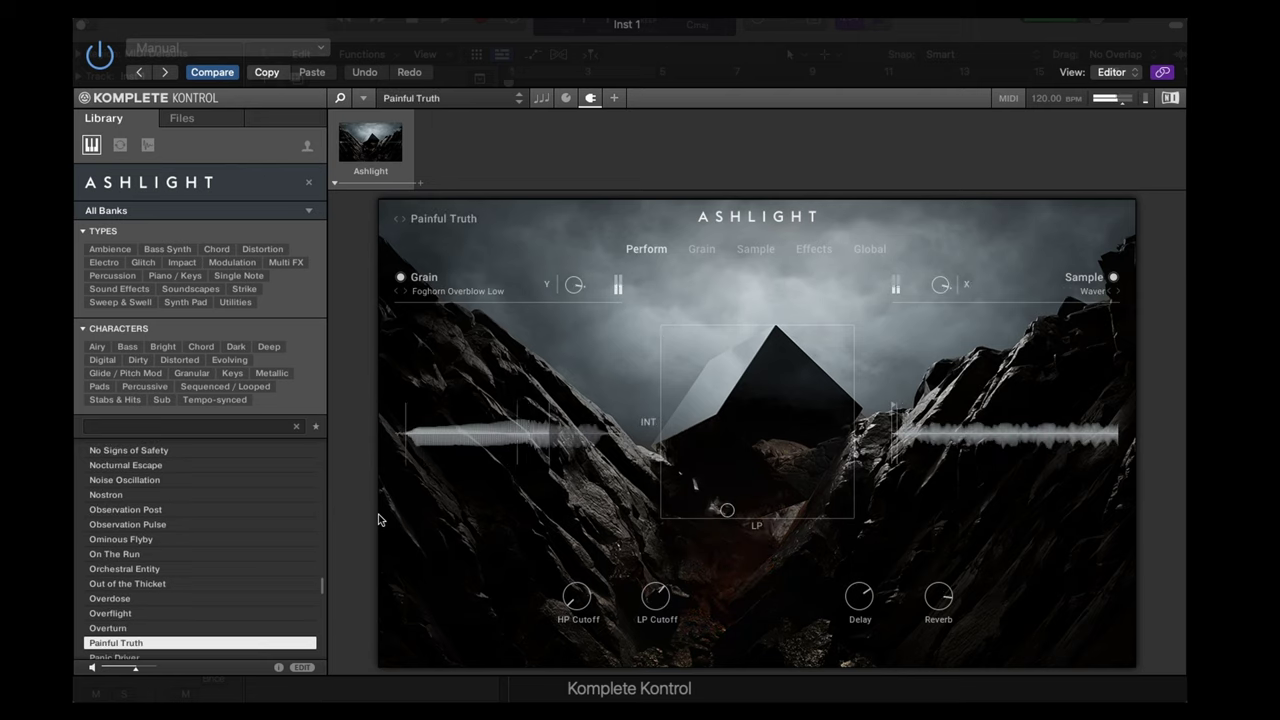
{"action": "key", "text": "Down"}
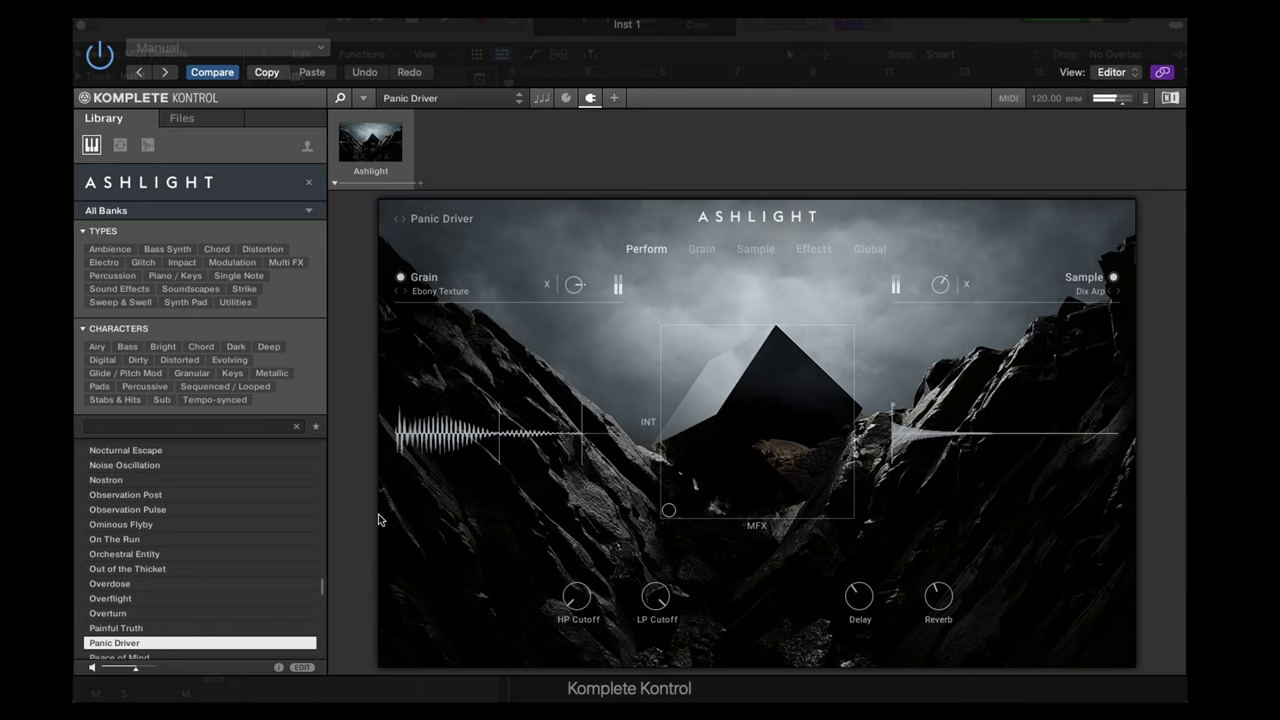
{"action": "key", "text": "Down"}
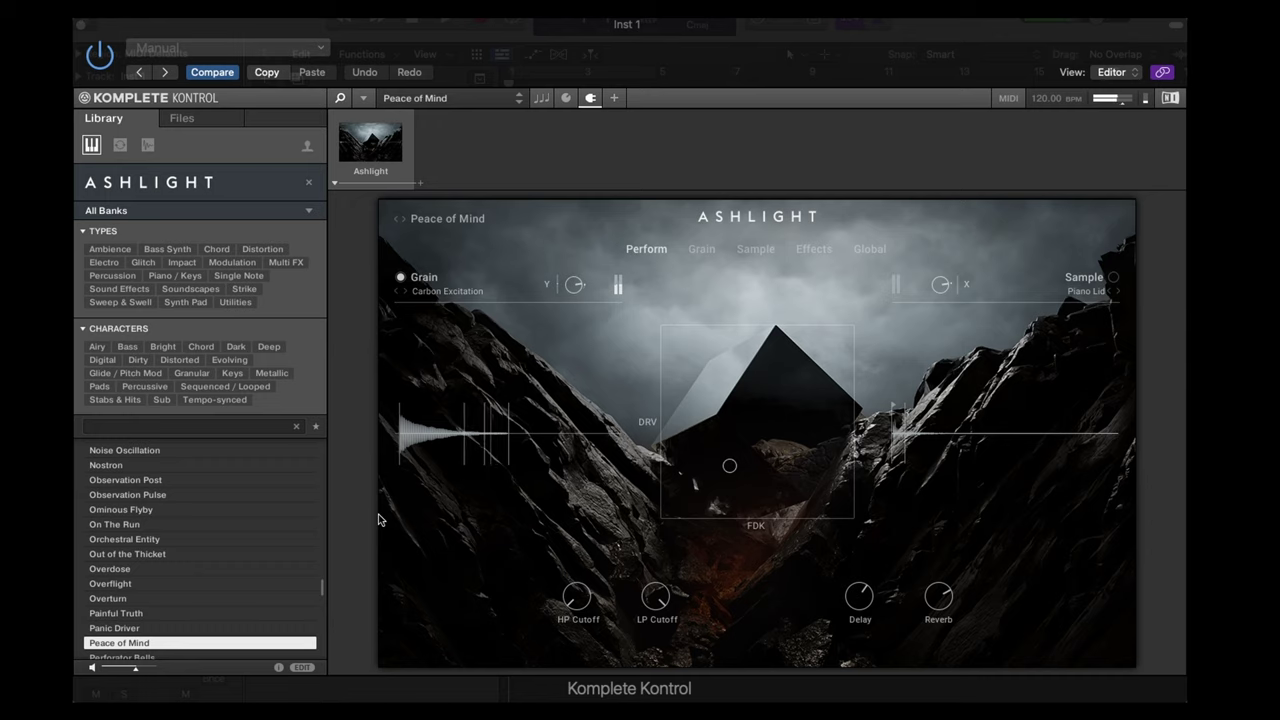
{"action": "key", "text": "Down"}
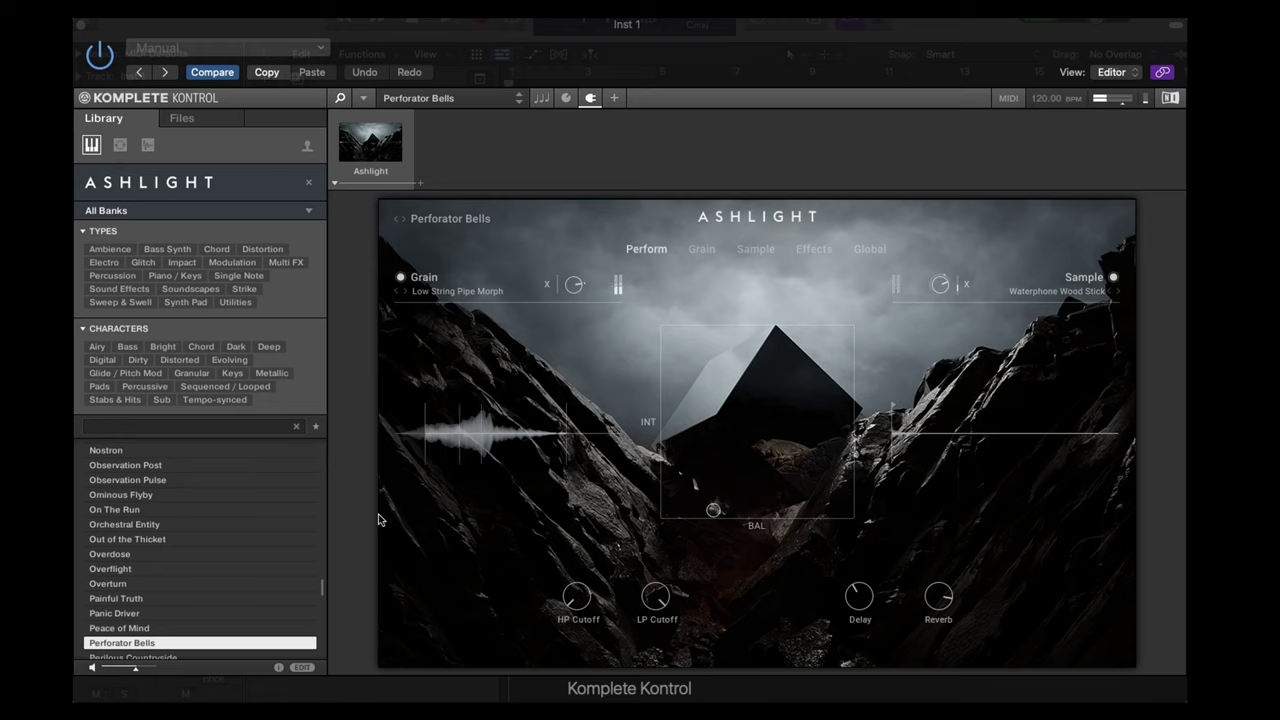
{"action": "key", "text": "Down"}
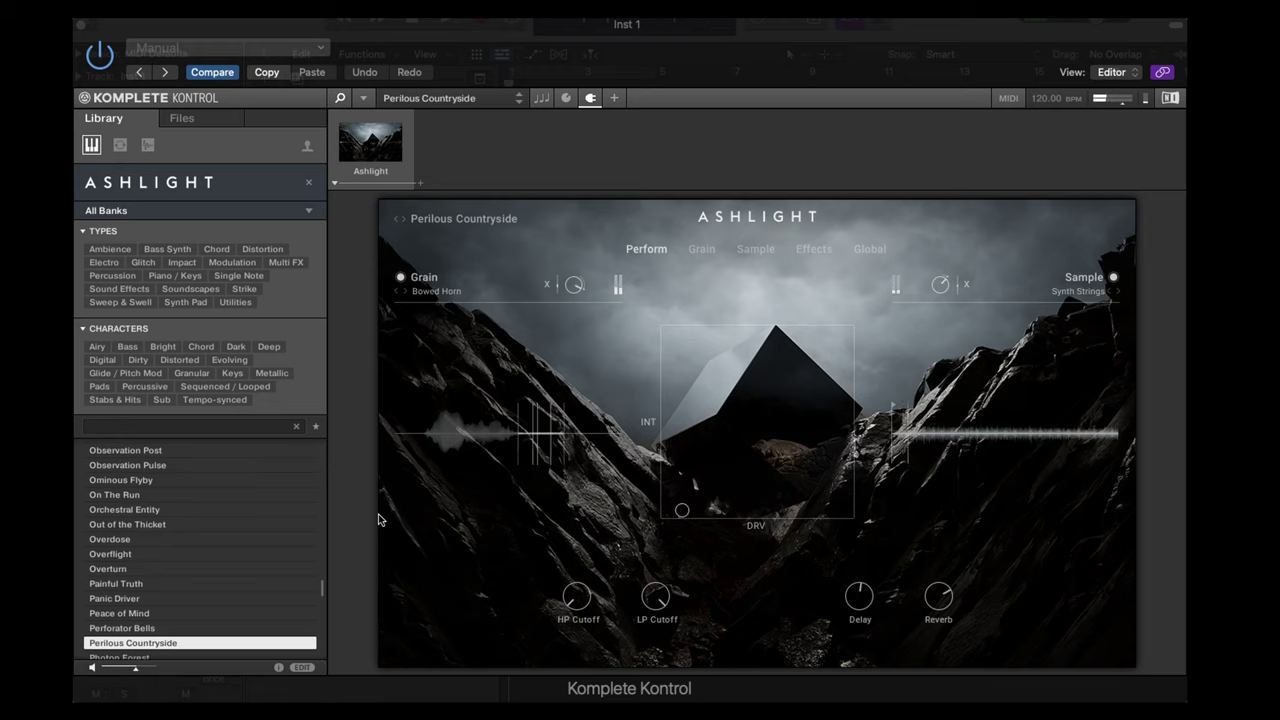
{"action": "key", "text": "Down"}
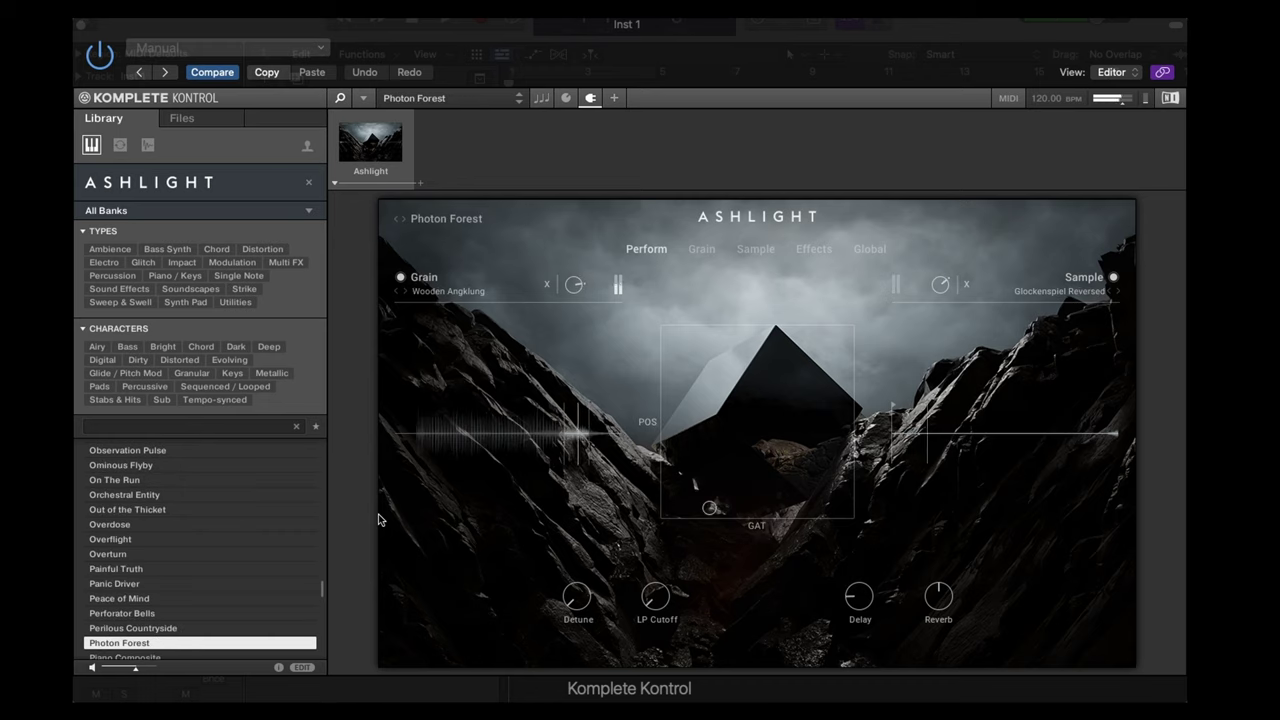
Step: Audition each Ashlight preset in list order, from Piano Composite through Plate Bender and Principal Witness to Puppet Revolt
{"action": "key", "text": "Down"}
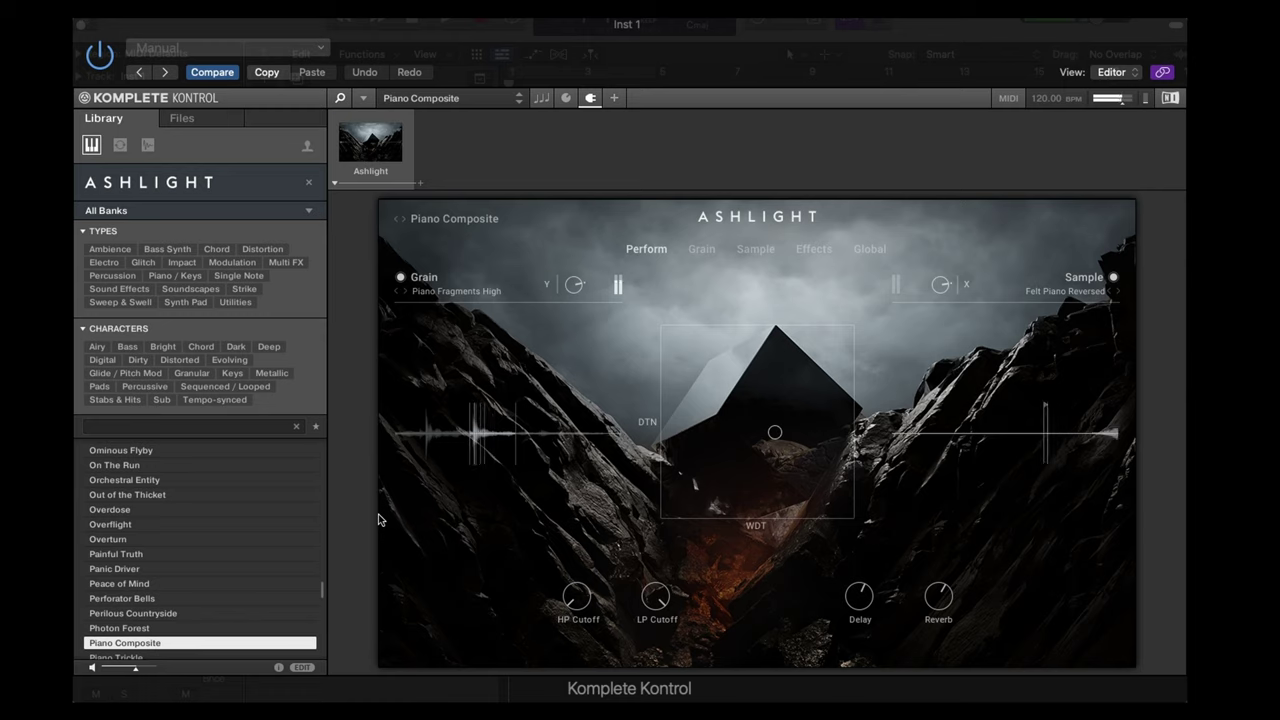
{"action": "key", "text": "Down"}
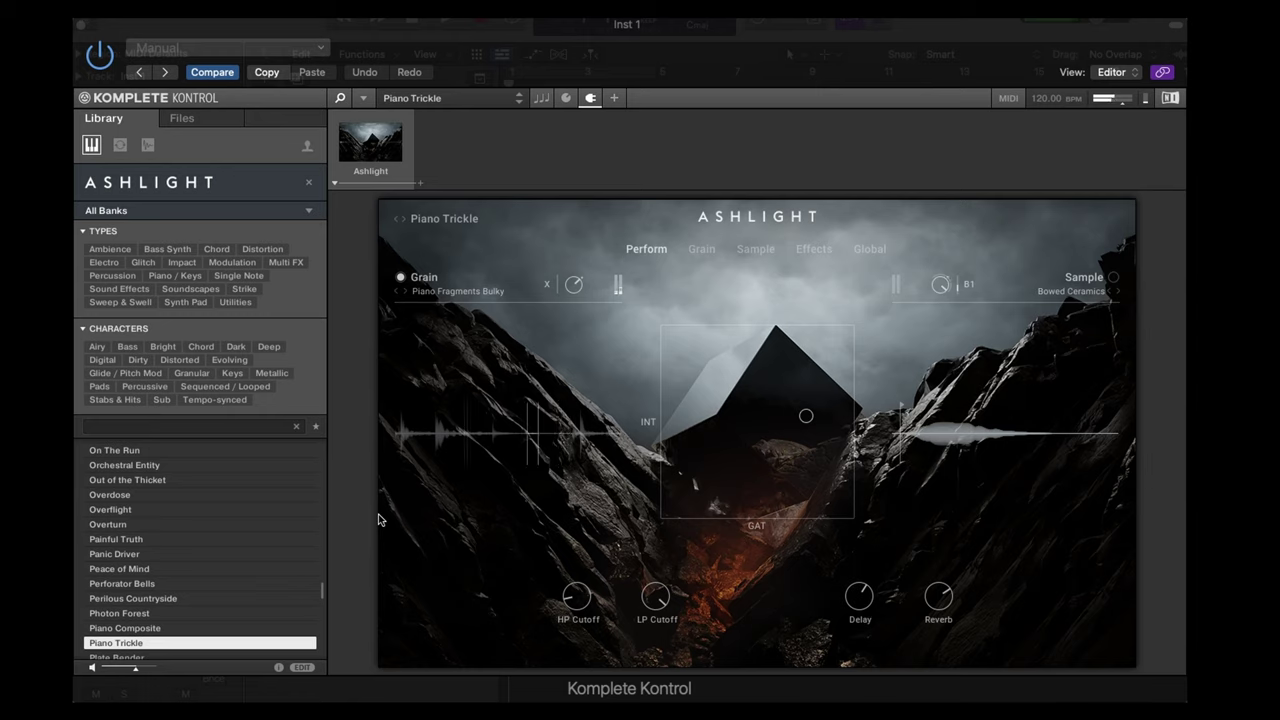
{"action": "key", "text": "Down"}
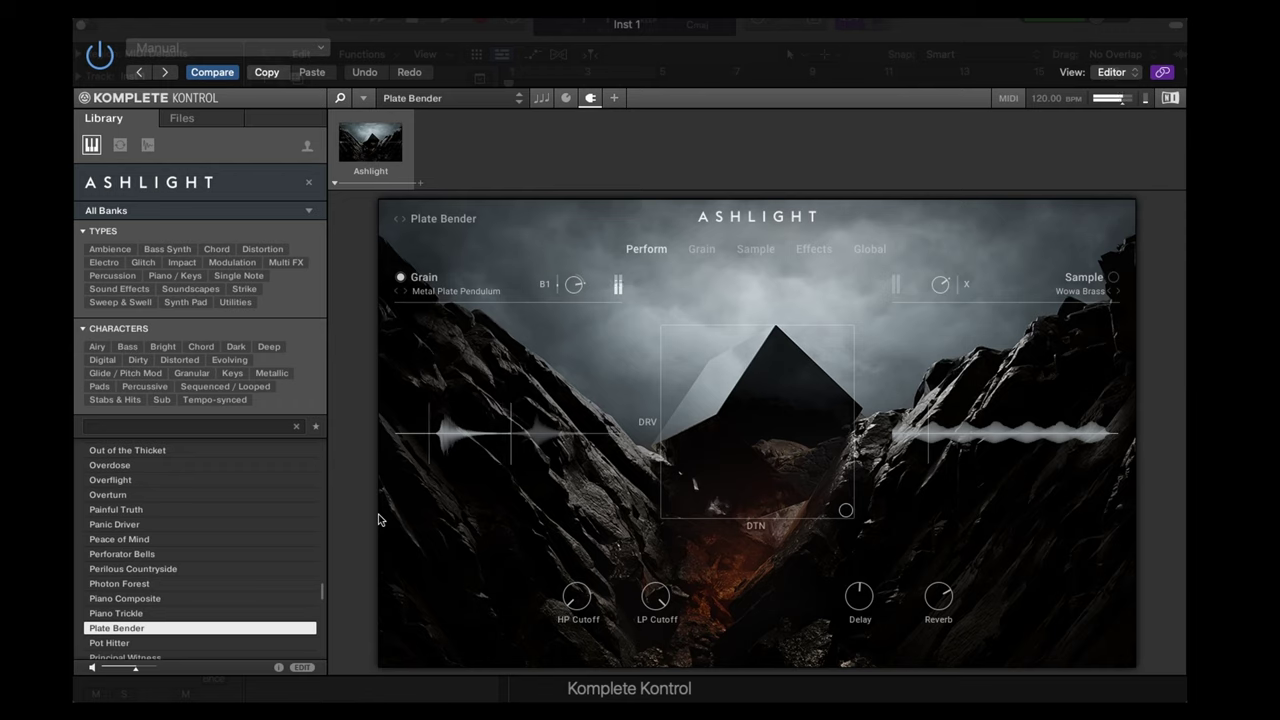
{"action": "key", "text": "Down"}
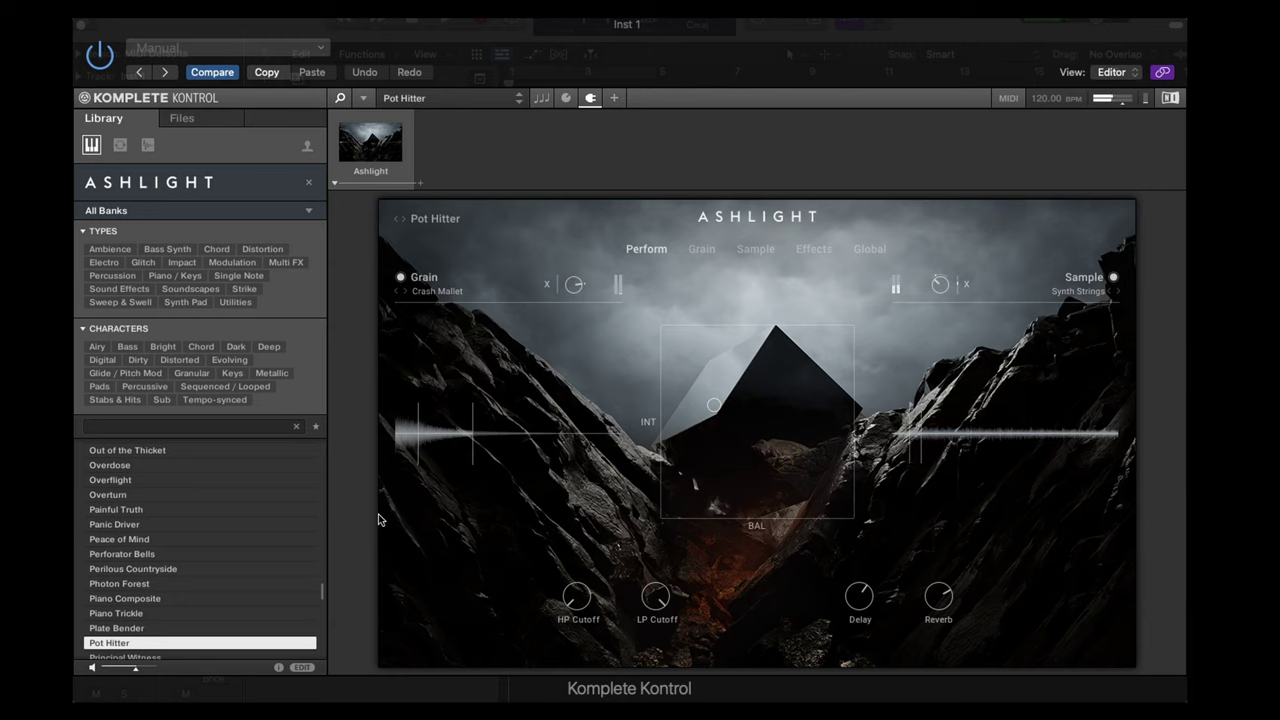
{"action": "key", "text": "Down"}
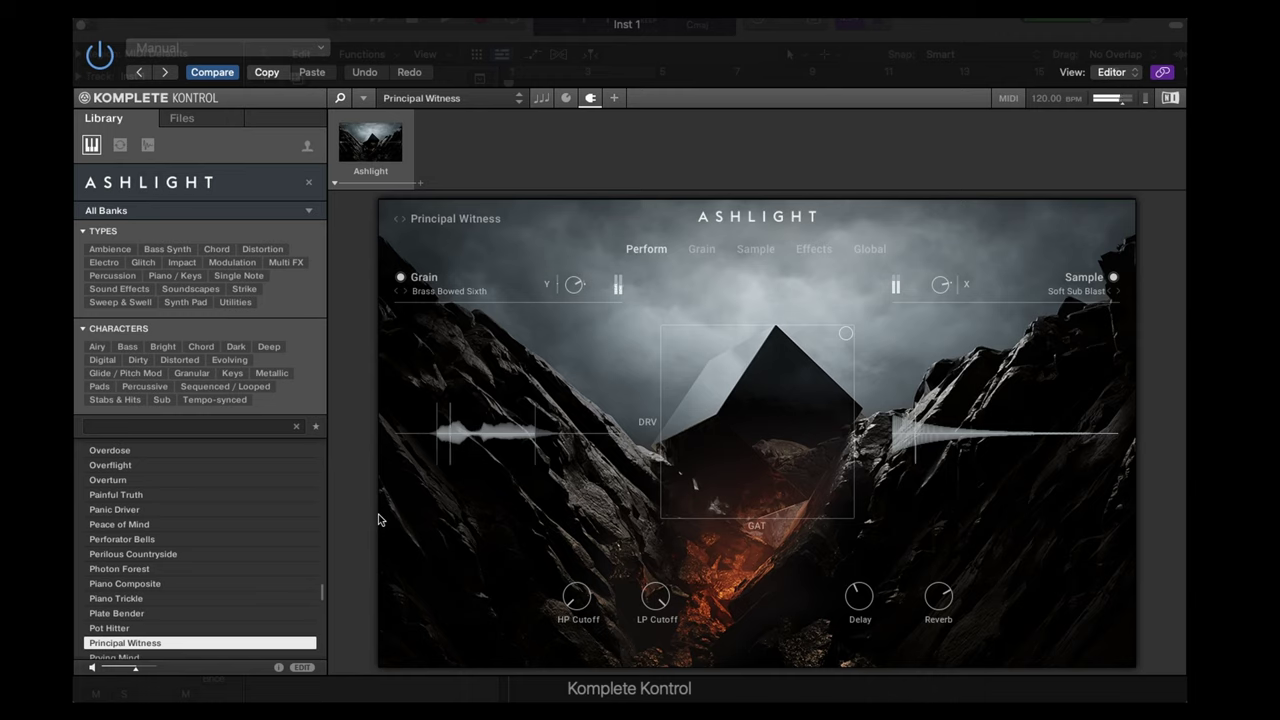
{"action": "key", "text": "Down"}
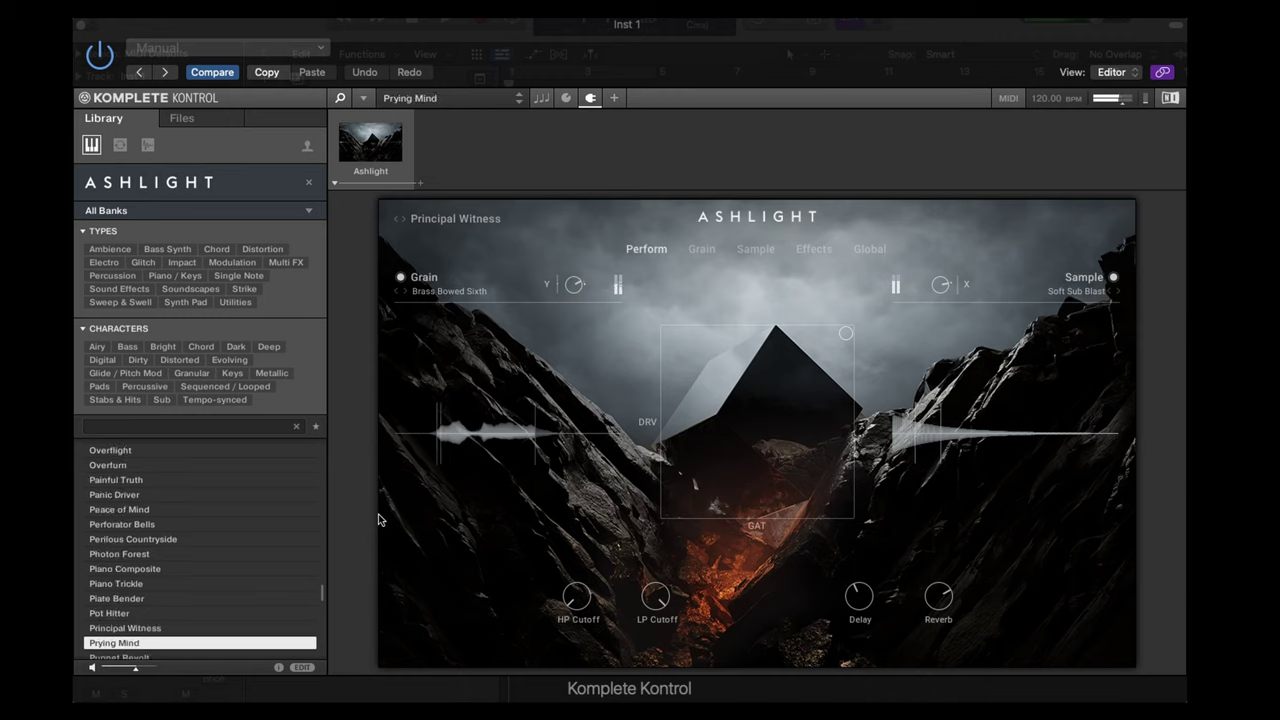
{"action": "key", "text": "Down"}
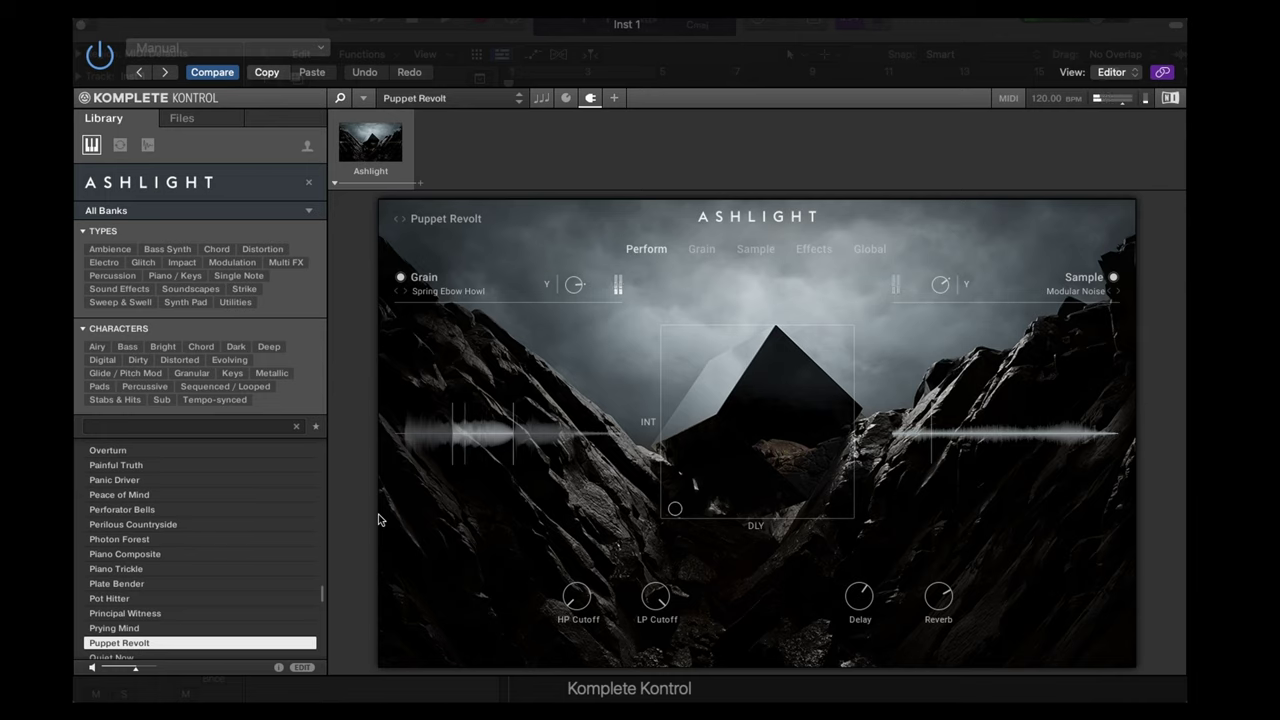
Step: Listen to Quiet Now and all the Ashlight presets starting with R, from Rambles through Rotary Blade, in list order
{"action": "key", "text": "Down"}
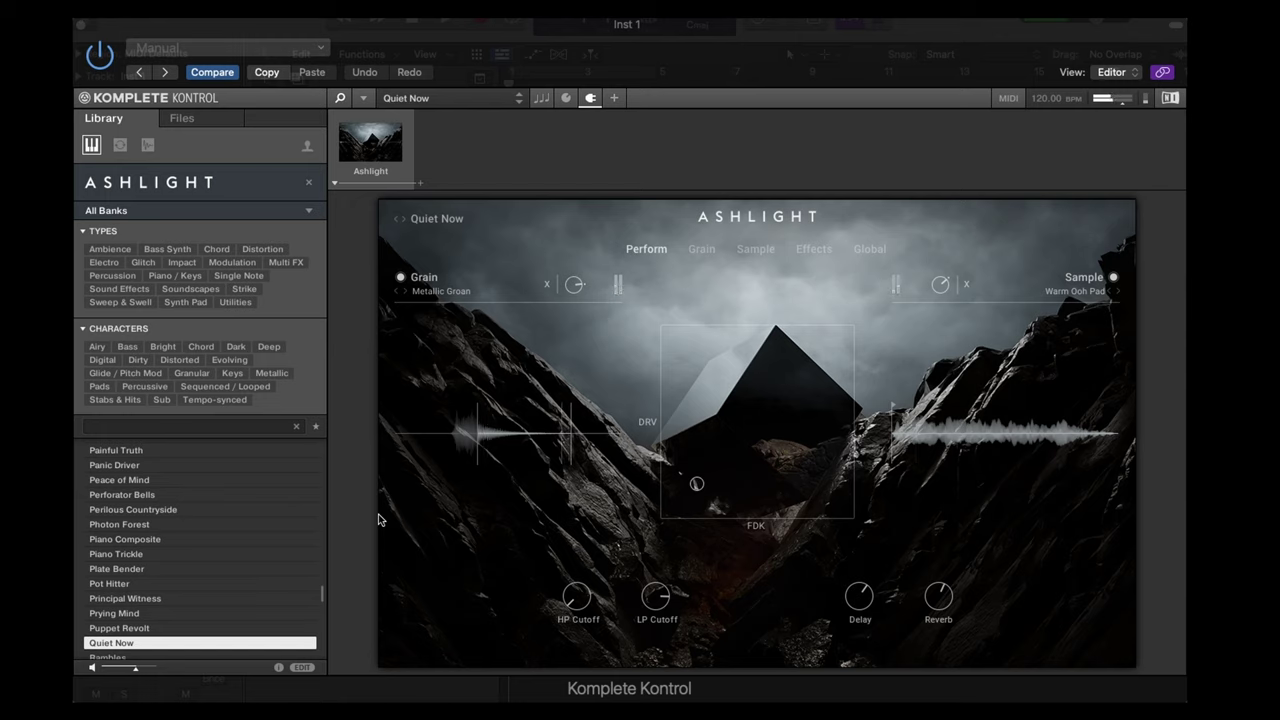
{"action": "key", "text": "Down"}
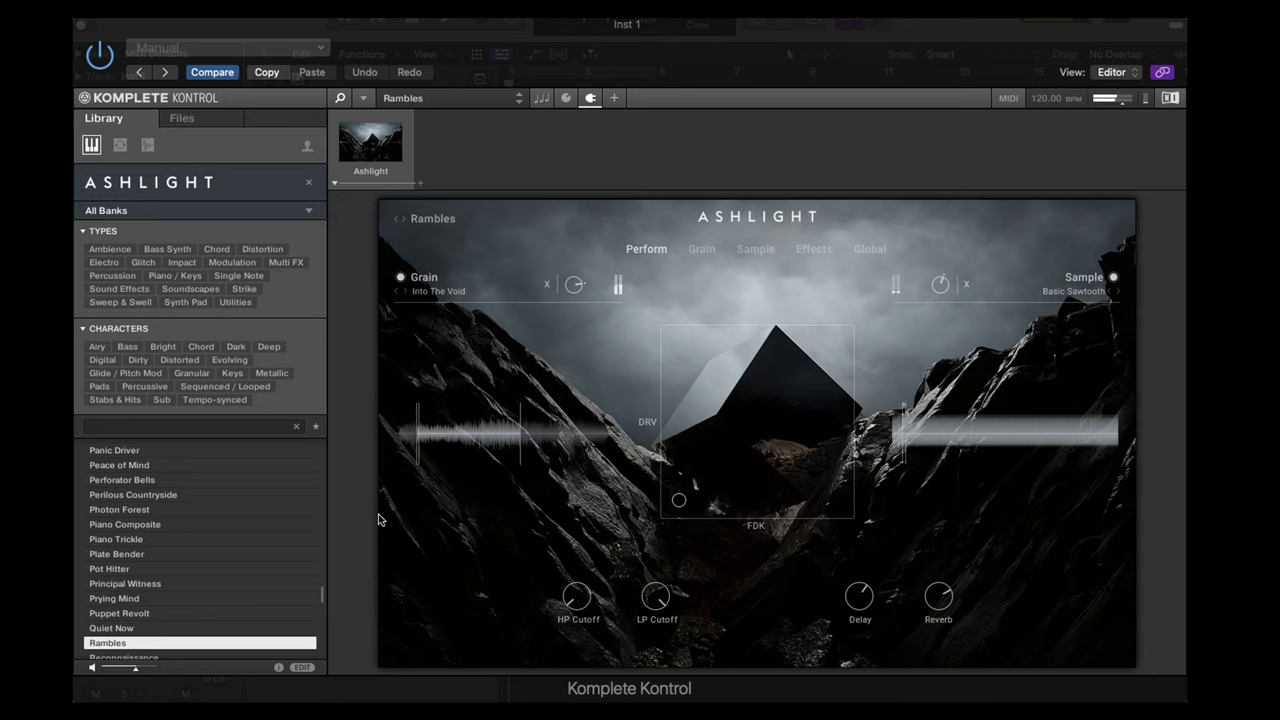
{"action": "key", "text": "Down"}
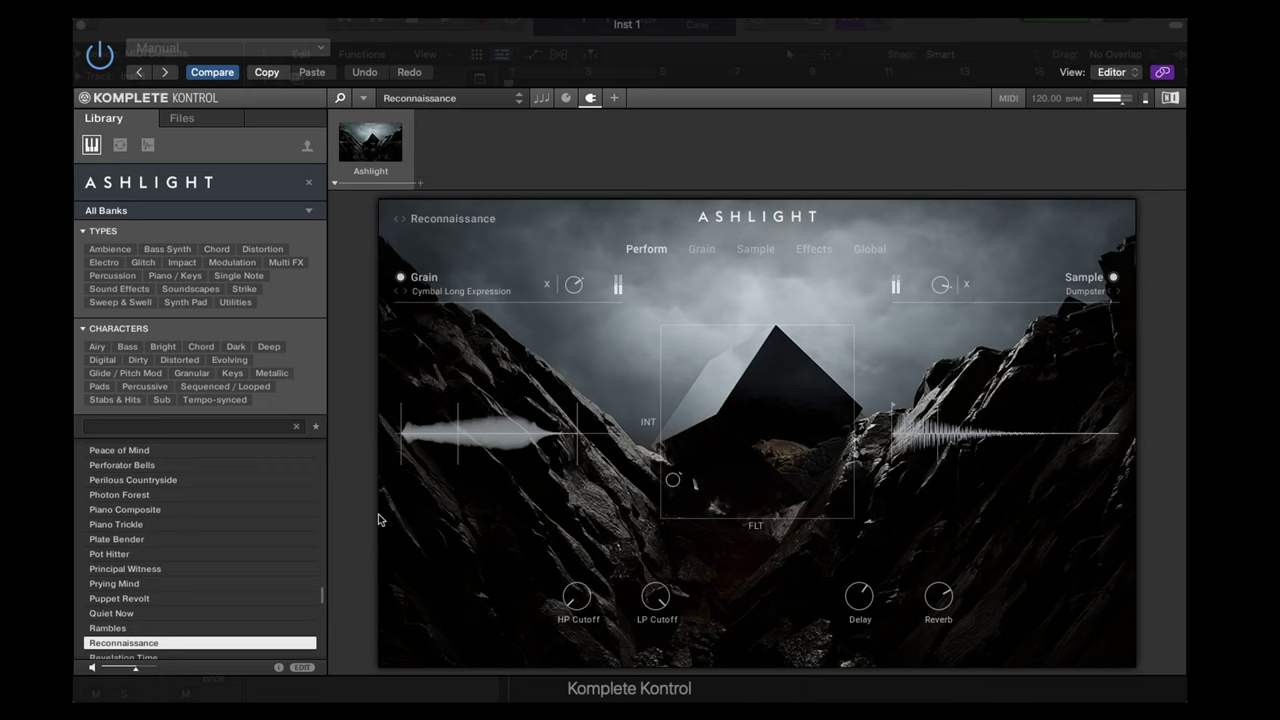
{"action": "key", "text": "Down"}
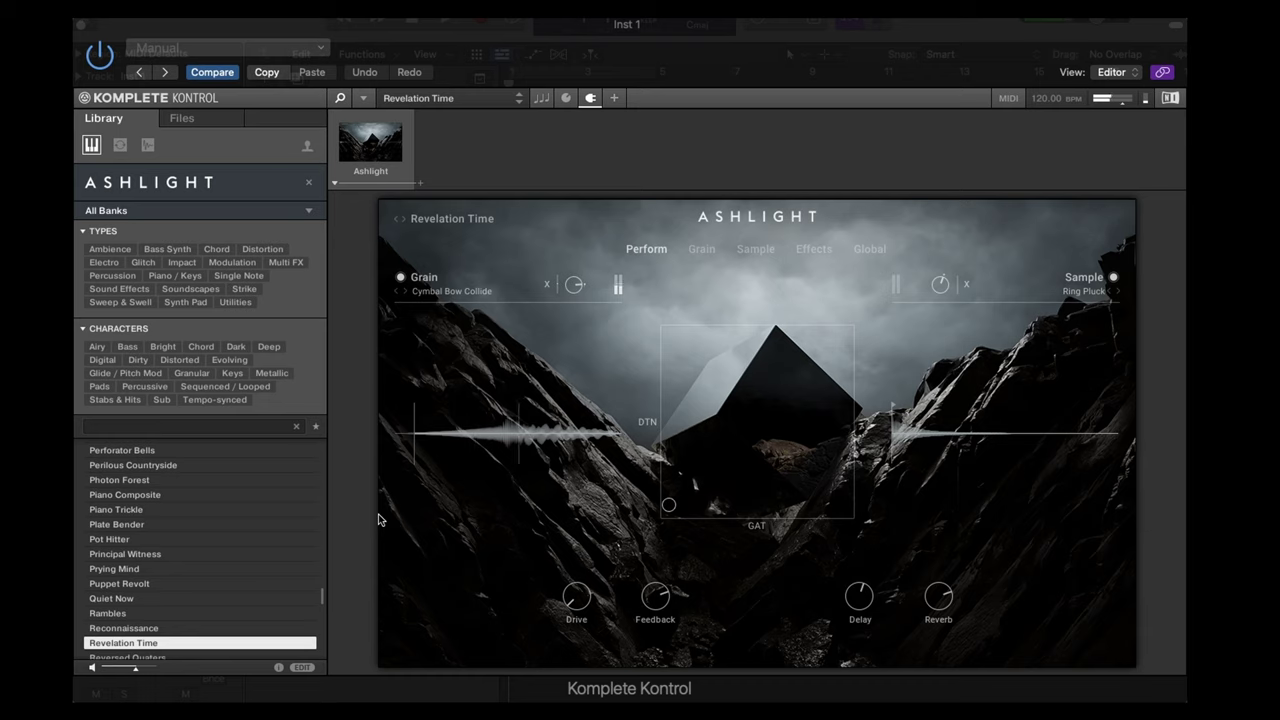
{"action": "key", "text": "Down"}
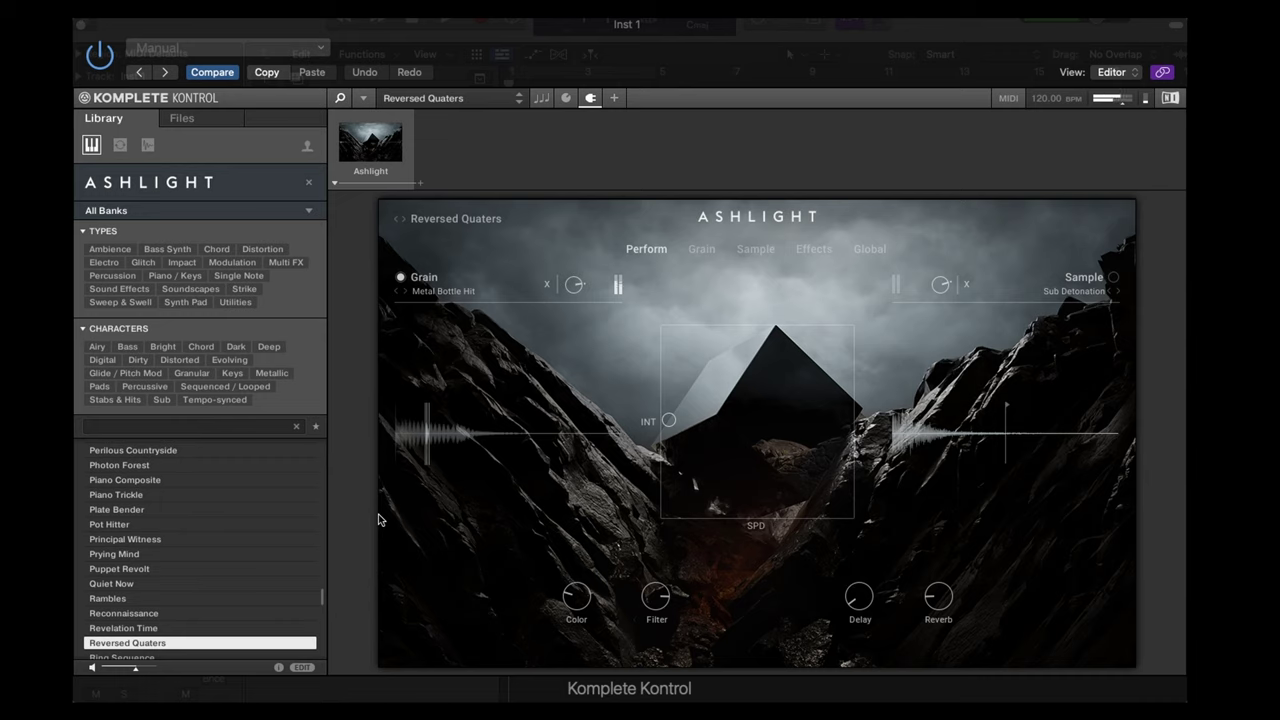
{"action": "key", "text": "Down"}
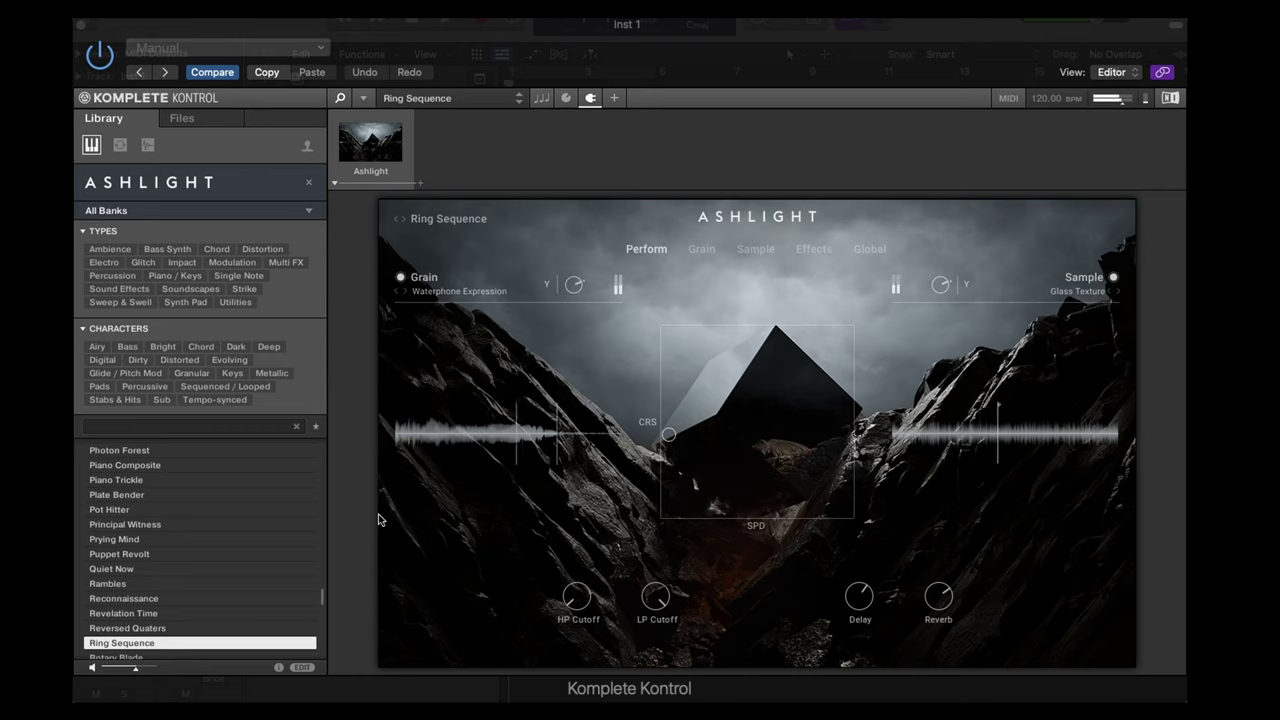
{"action": "key", "text": "Down"}
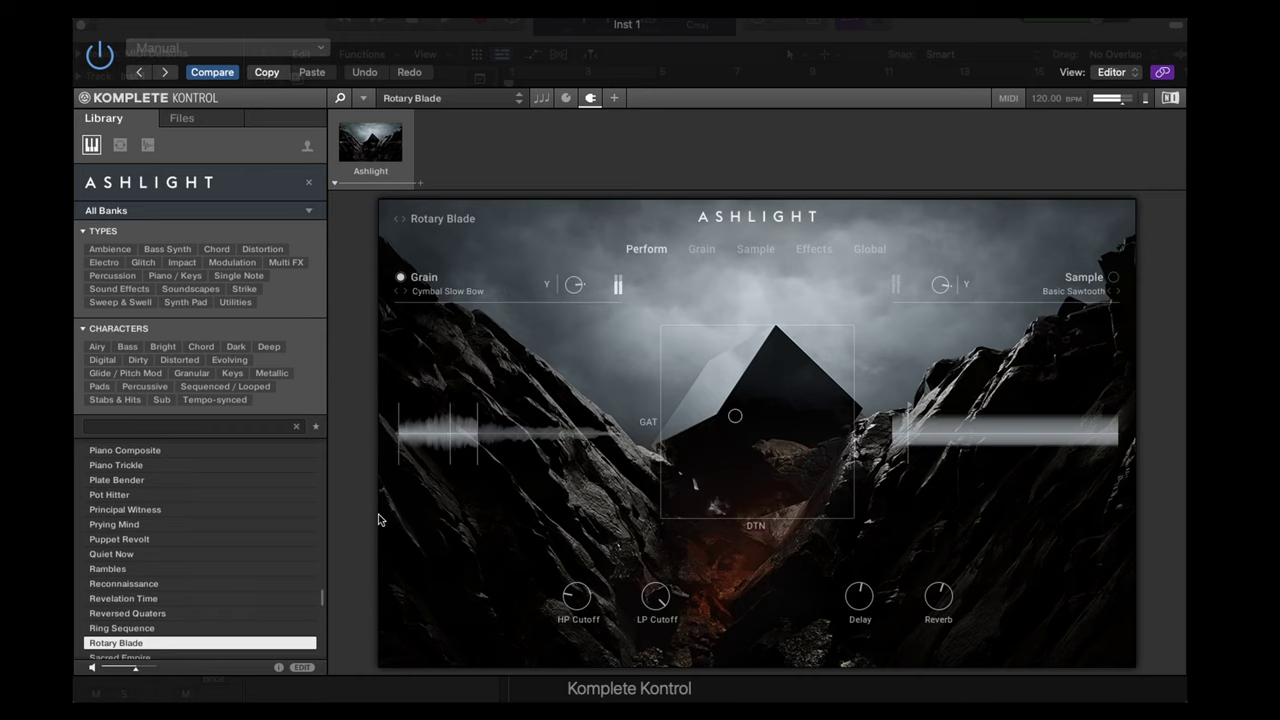
Step: Load and audition the Ashlight presets one by one in list order, from Sacred Empire through She is Lying
{"action": "key", "text": "Down"}
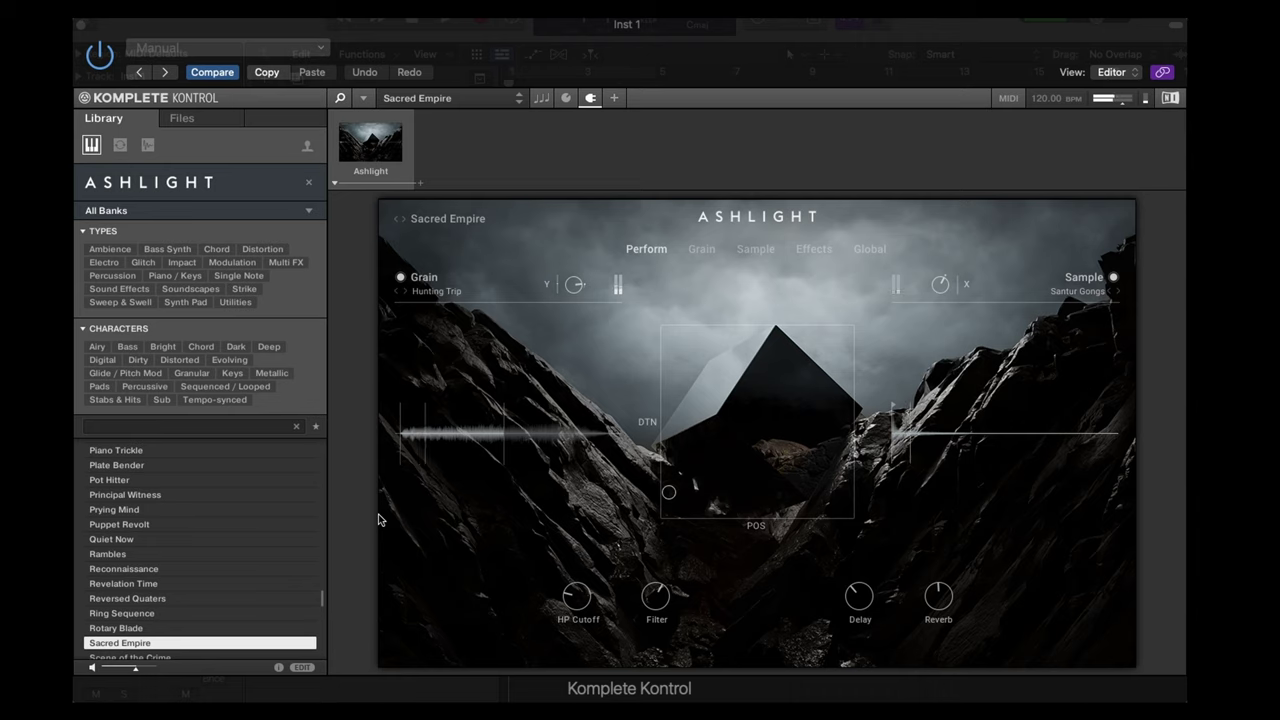
{"action": "key", "text": "Down"}
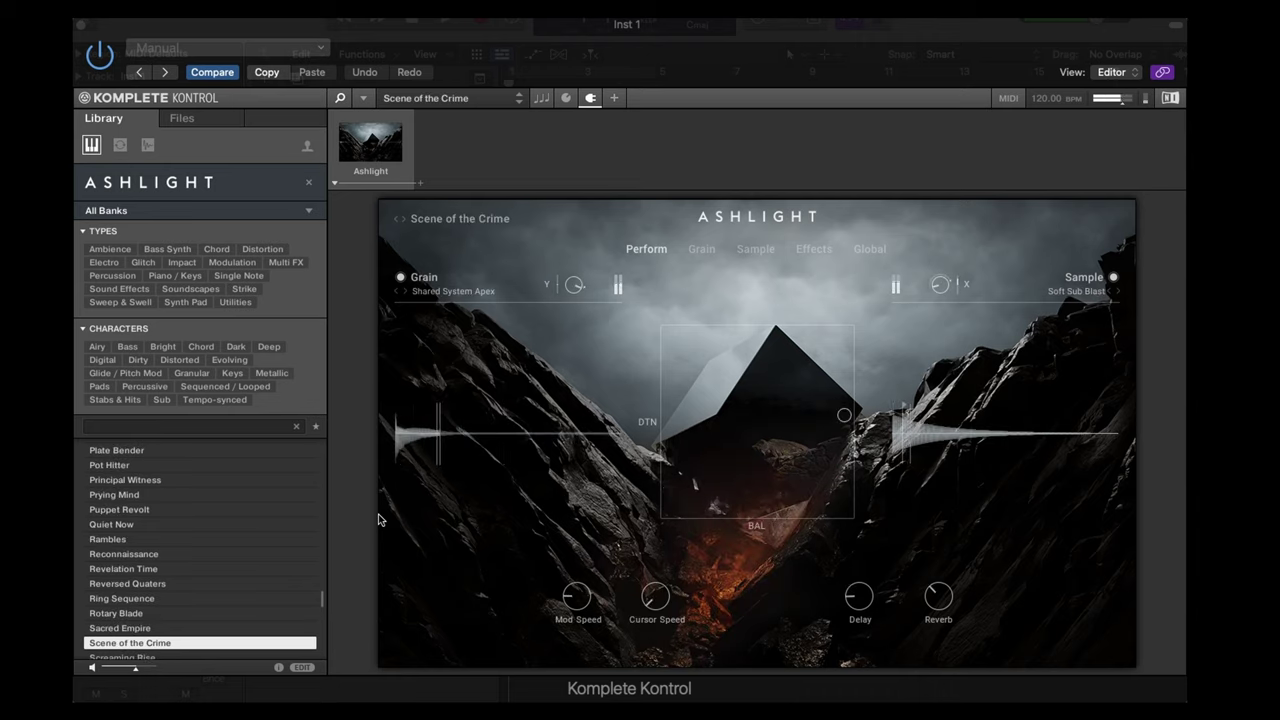
{"action": "key", "text": "Down"}
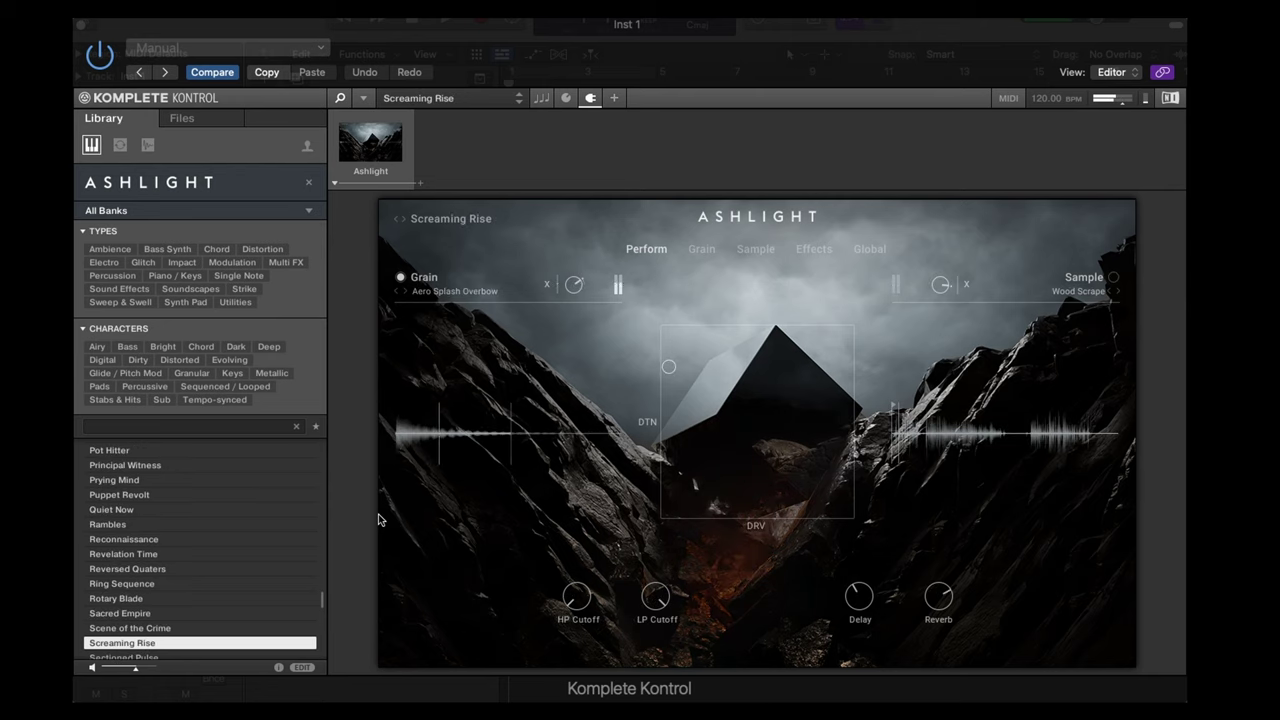
{"action": "key", "text": "Down"}
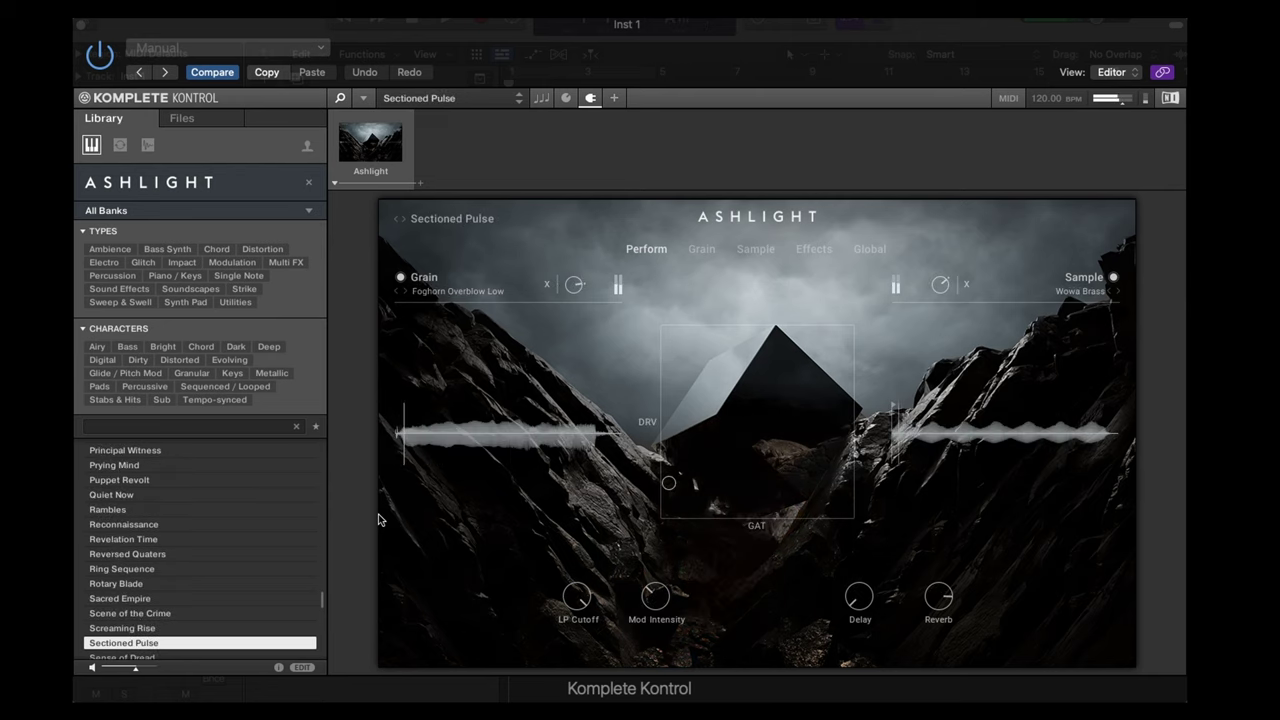
{"action": "key", "text": "Down"}
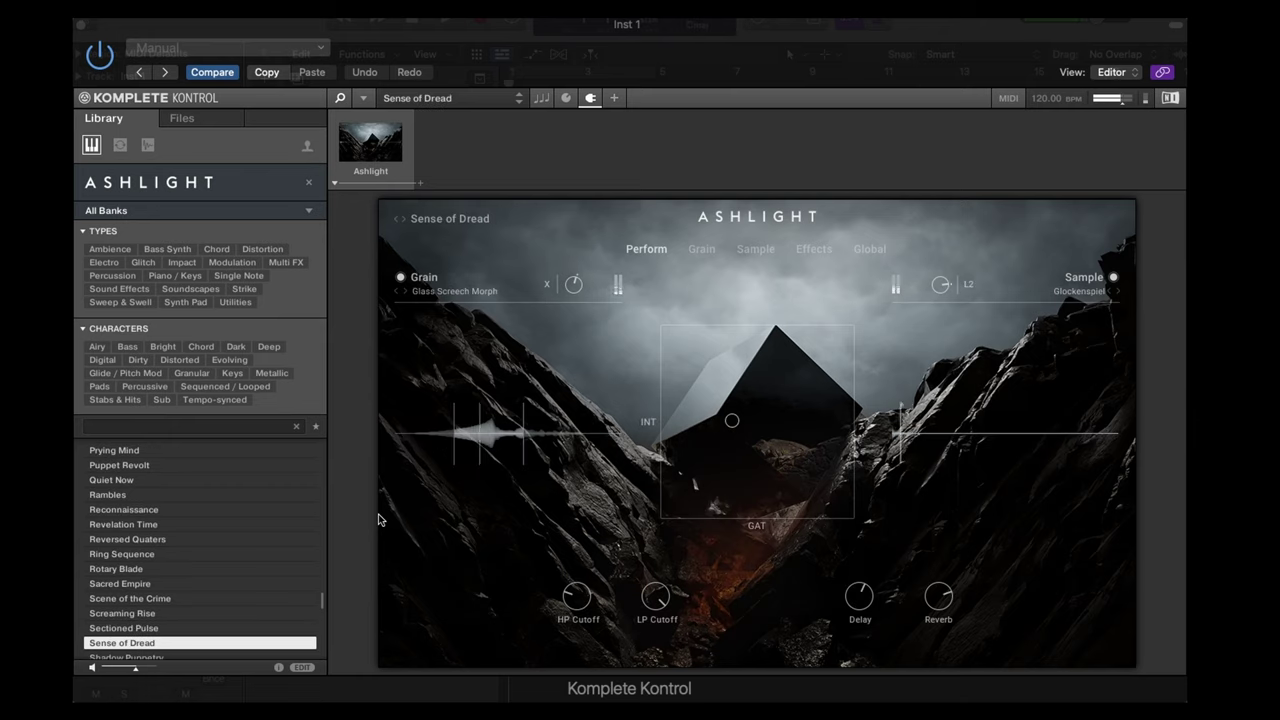
{"action": "key", "text": "Down"}
{"action": "key", "text": "Down"}
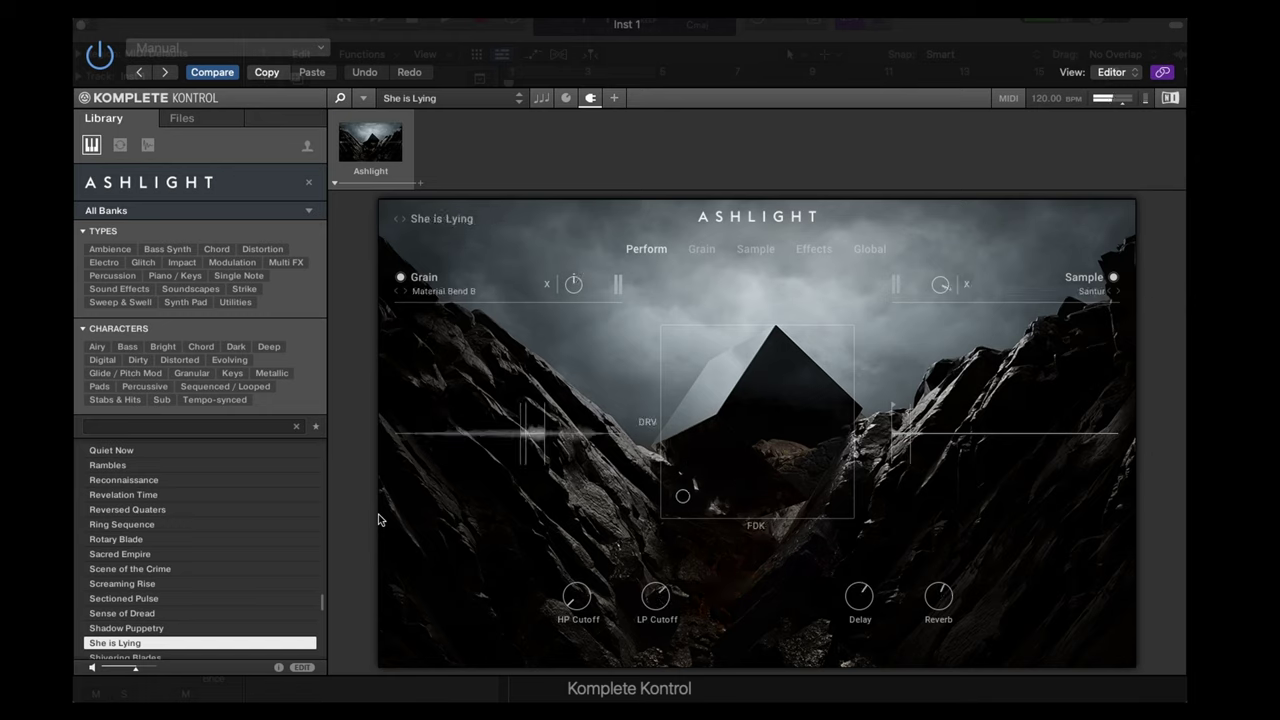
Step: Audition the Ashlight presets one by one in list order, from Shivering Blades through Siren Call and Six Month Later to Sky Surfer
{"action": "key", "text": "Down"}
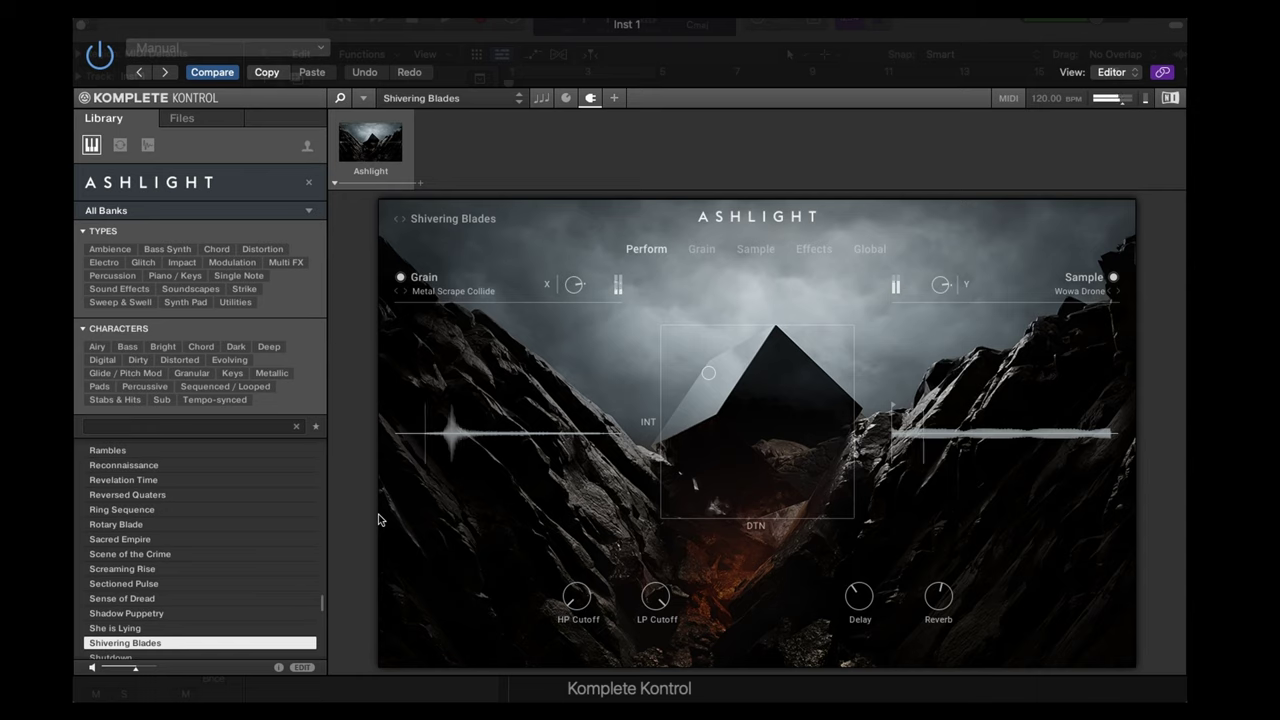
{"action": "key", "text": "Down"}
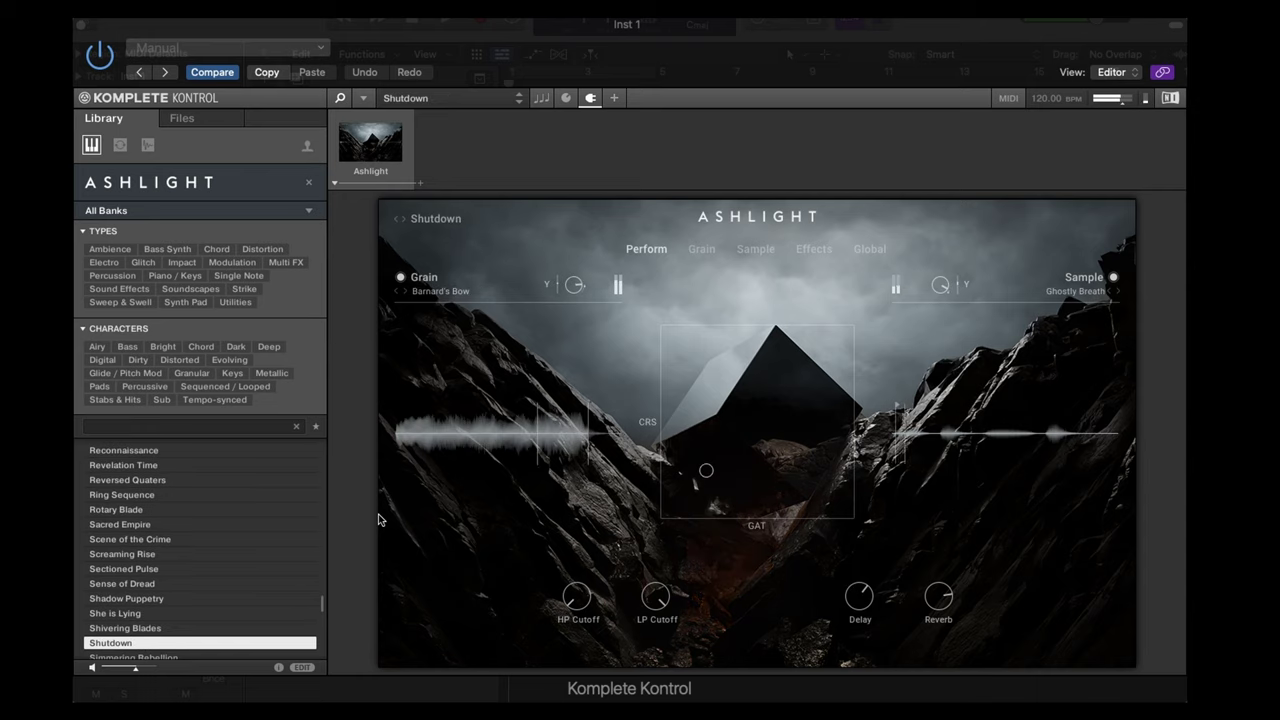
{"action": "key", "text": "Down"}
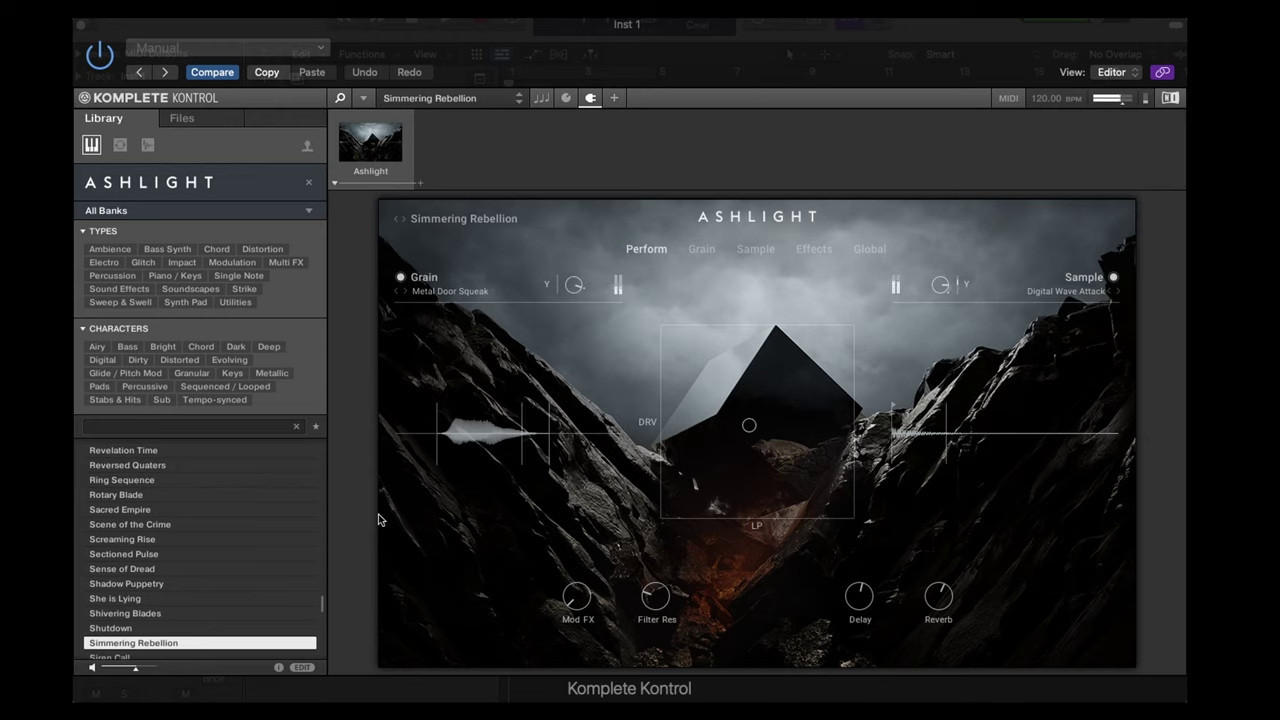
{"action": "key", "text": "Down"}
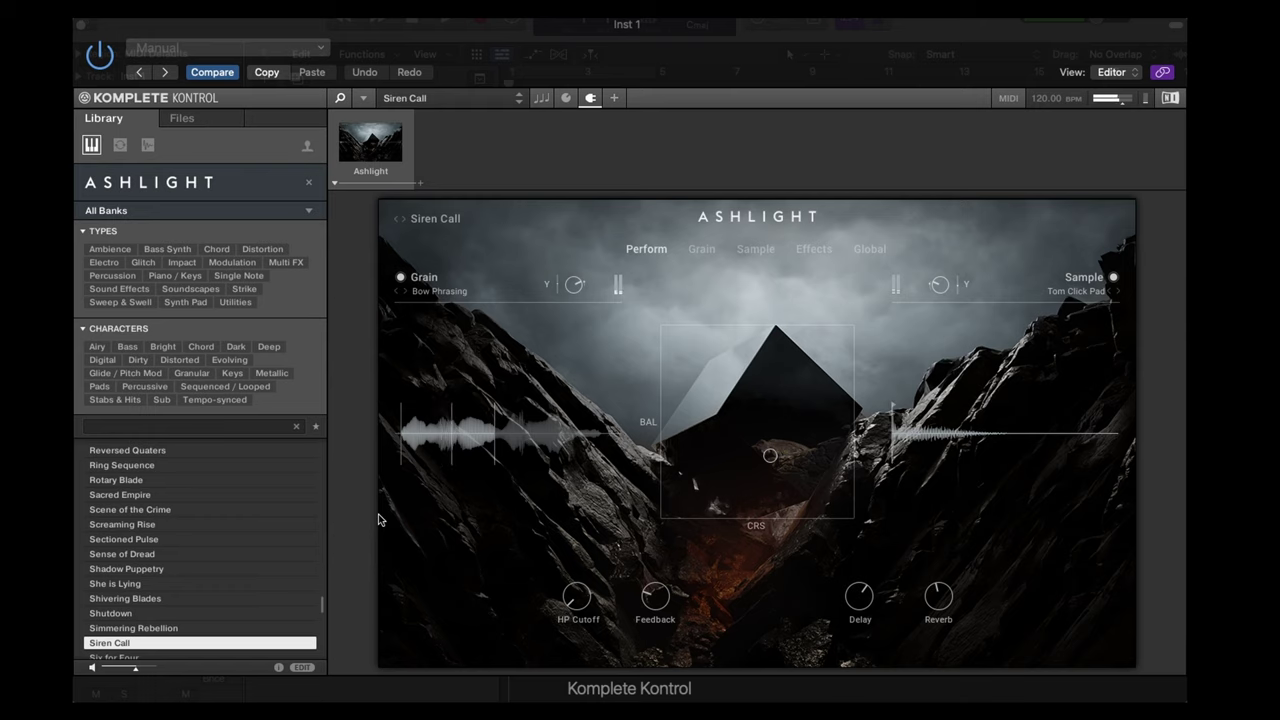
{"action": "key", "text": "Down"}
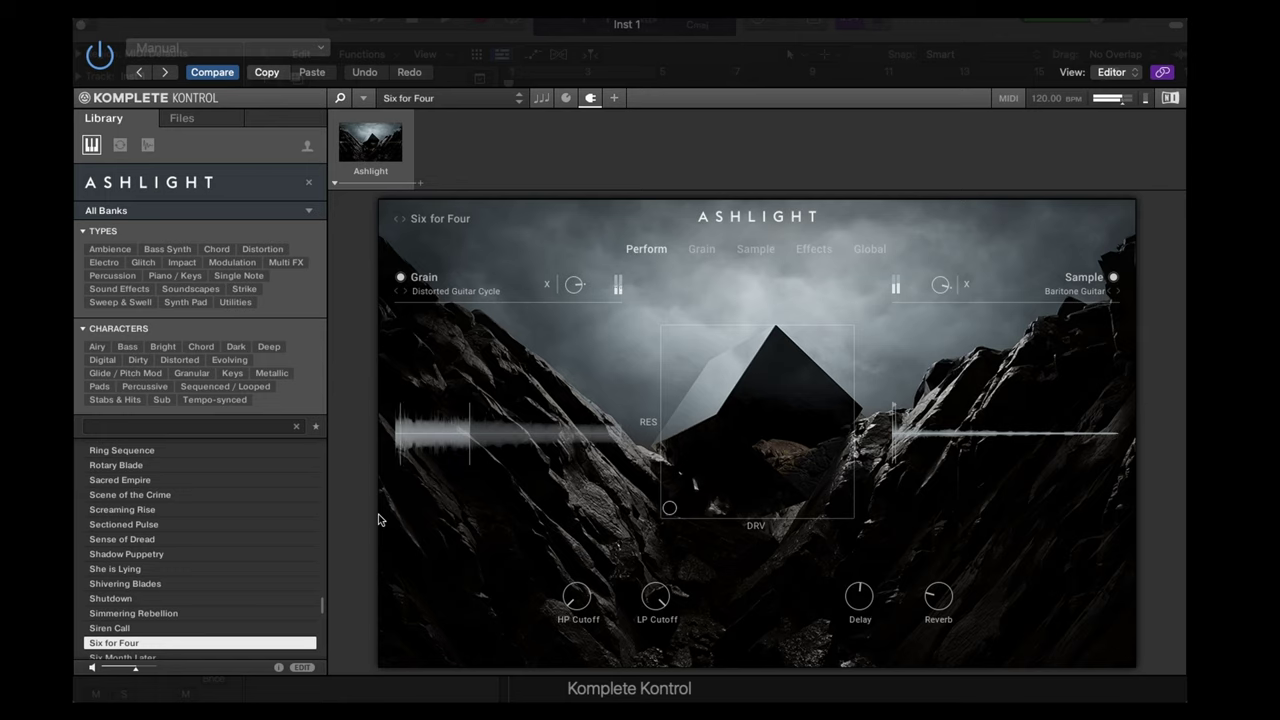
{"action": "key", "text": "Down"}
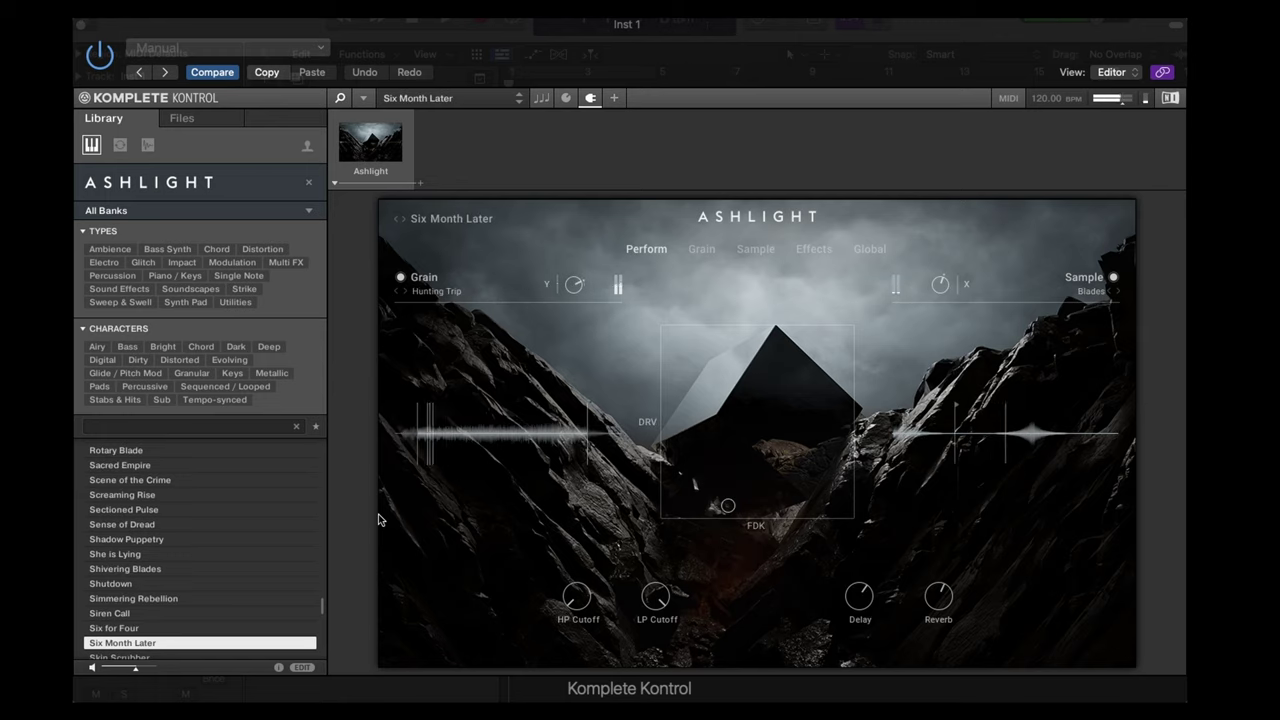
{"action": "key", "text": "Down"}
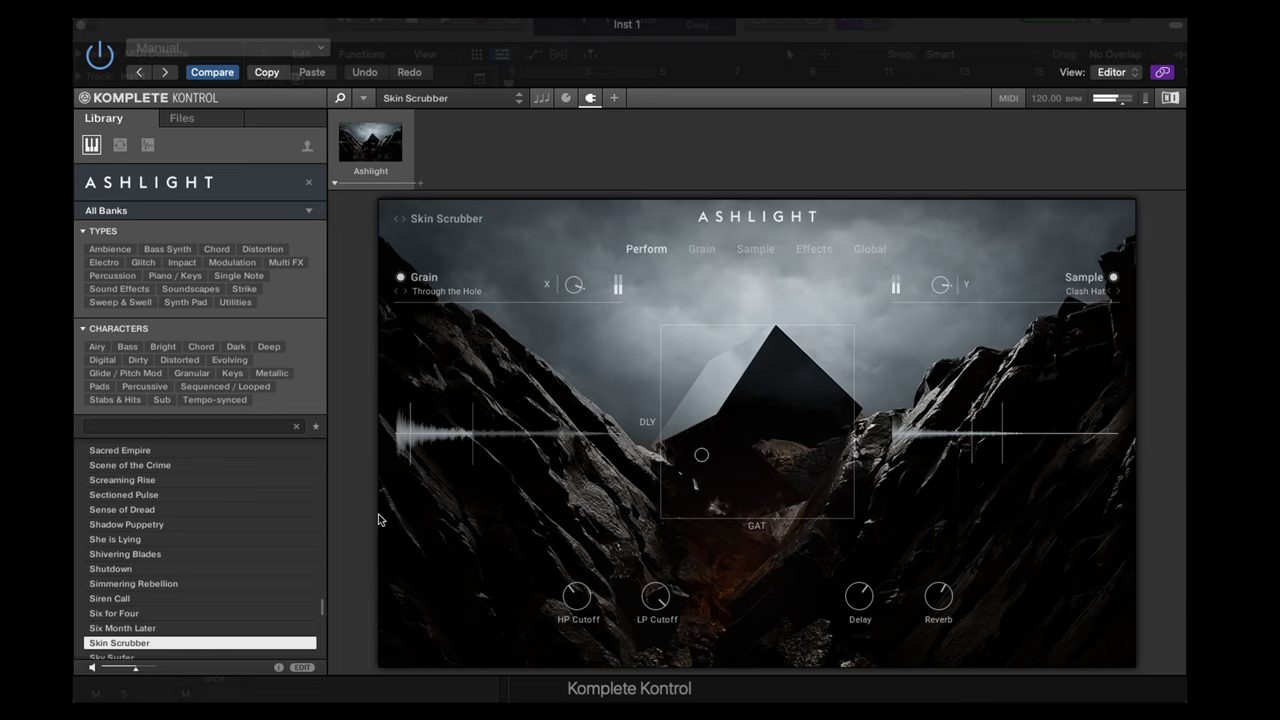
{"action": "key", "text": "Down"}
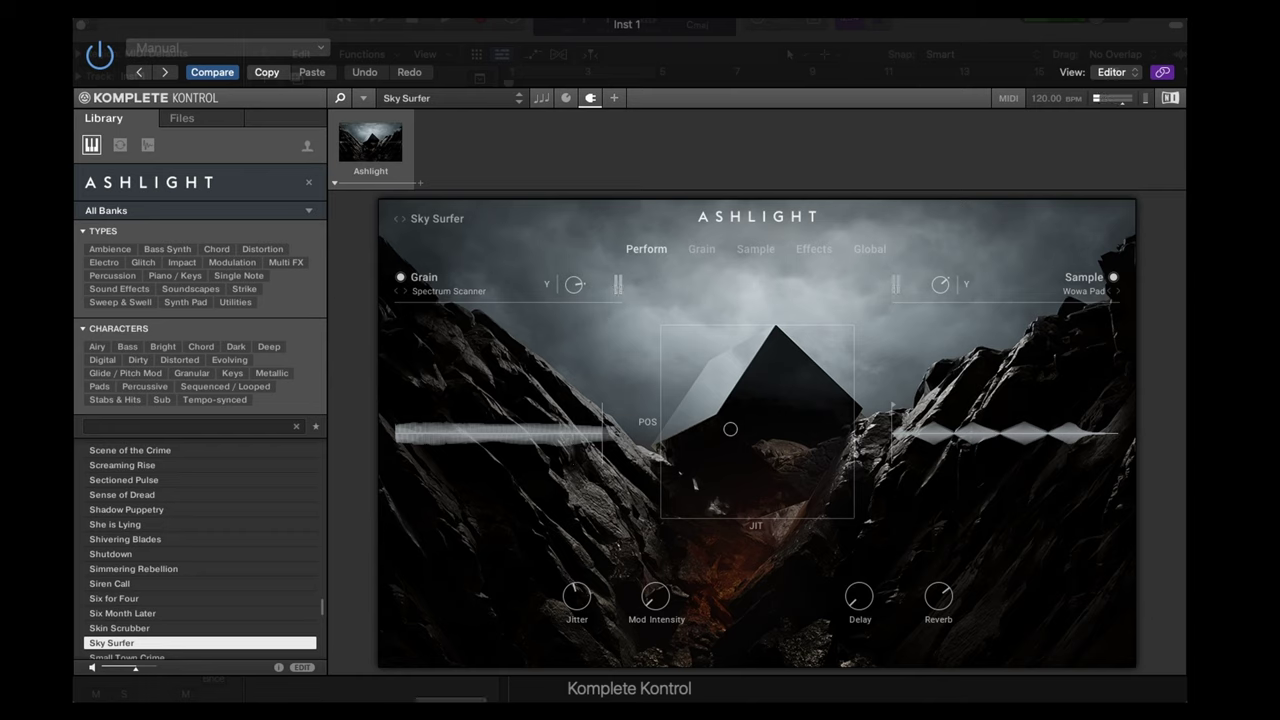
Step: Play the Ashlight presets Small Town Crime, So Be It, Soft Phantom, Sonic Boom and Spectrum Analyzer in sequence
{"action": "key", "text": "Down"}
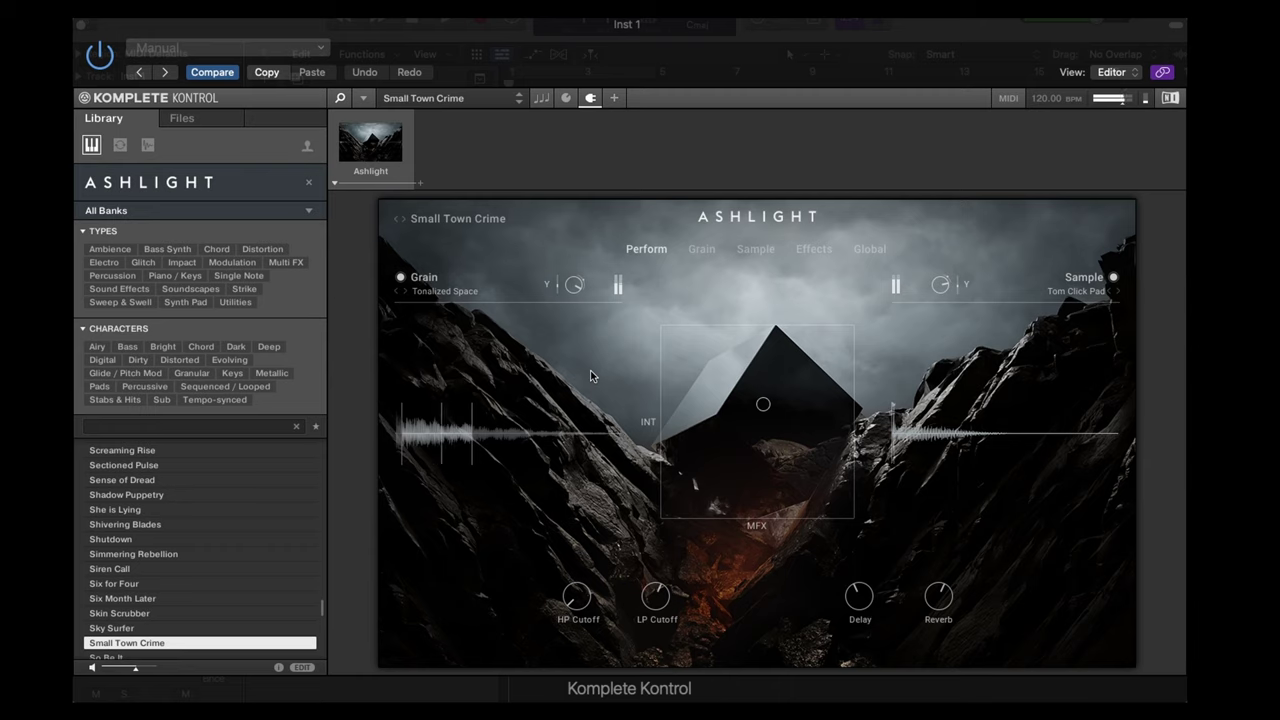
{"action": "key", "text": "Down"}
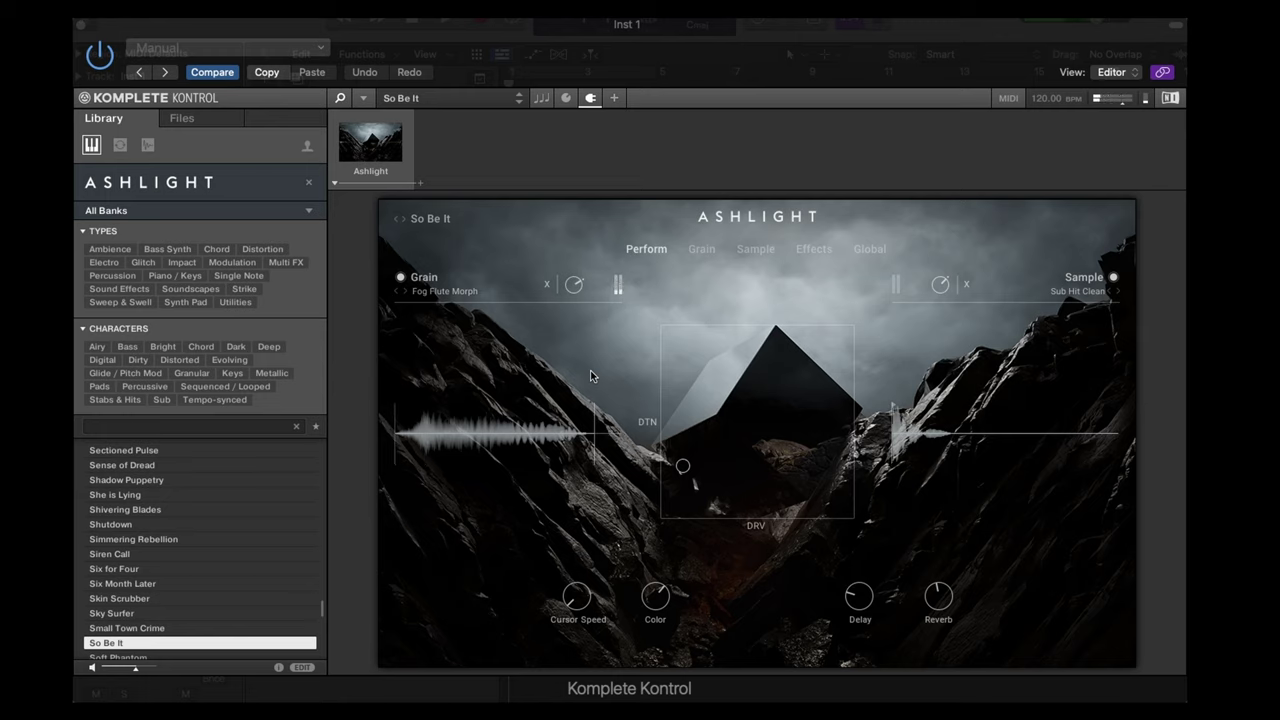
{"action": "key", "text": "Down"}
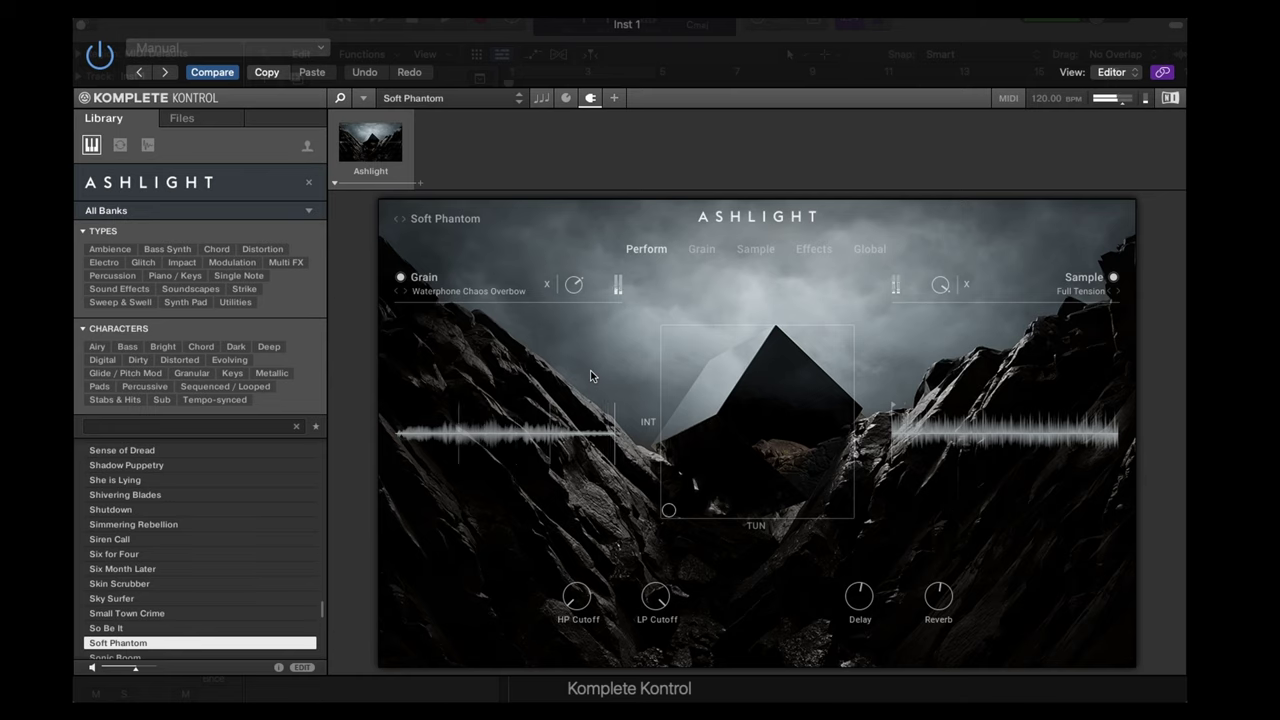
{"action": "key", "text": "Down"}
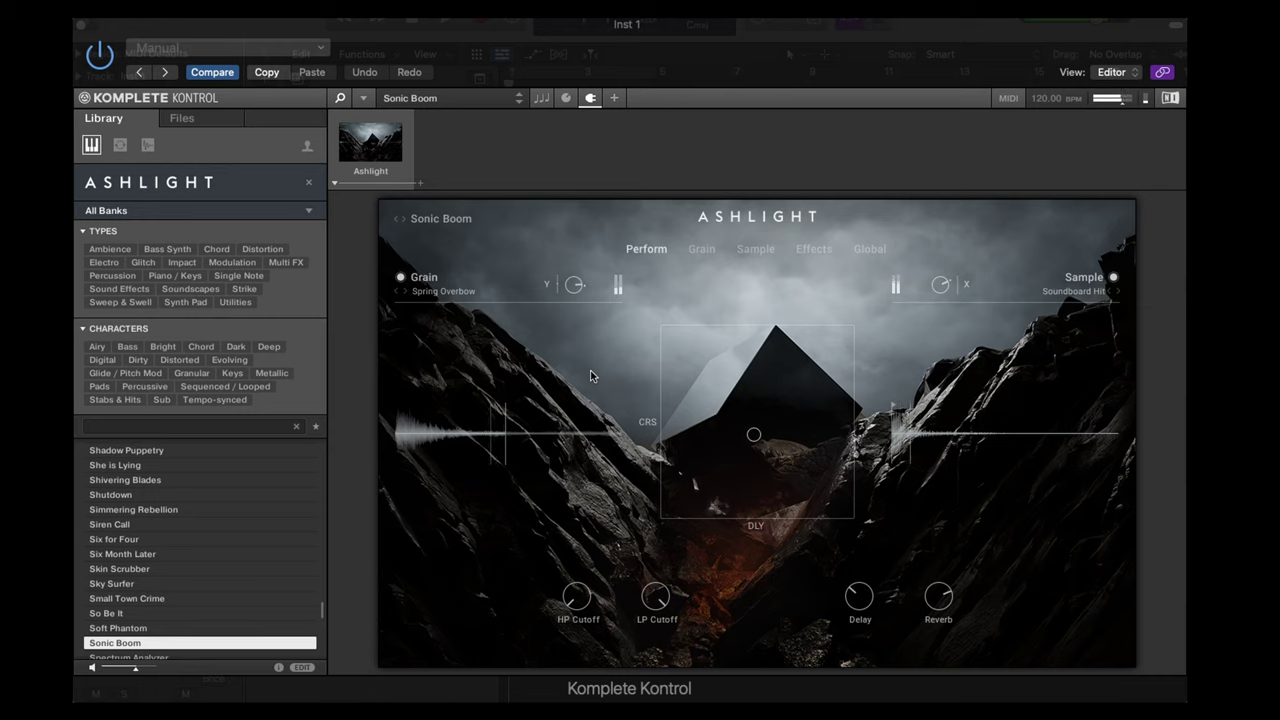
{"action": "key", "text": "Down"}
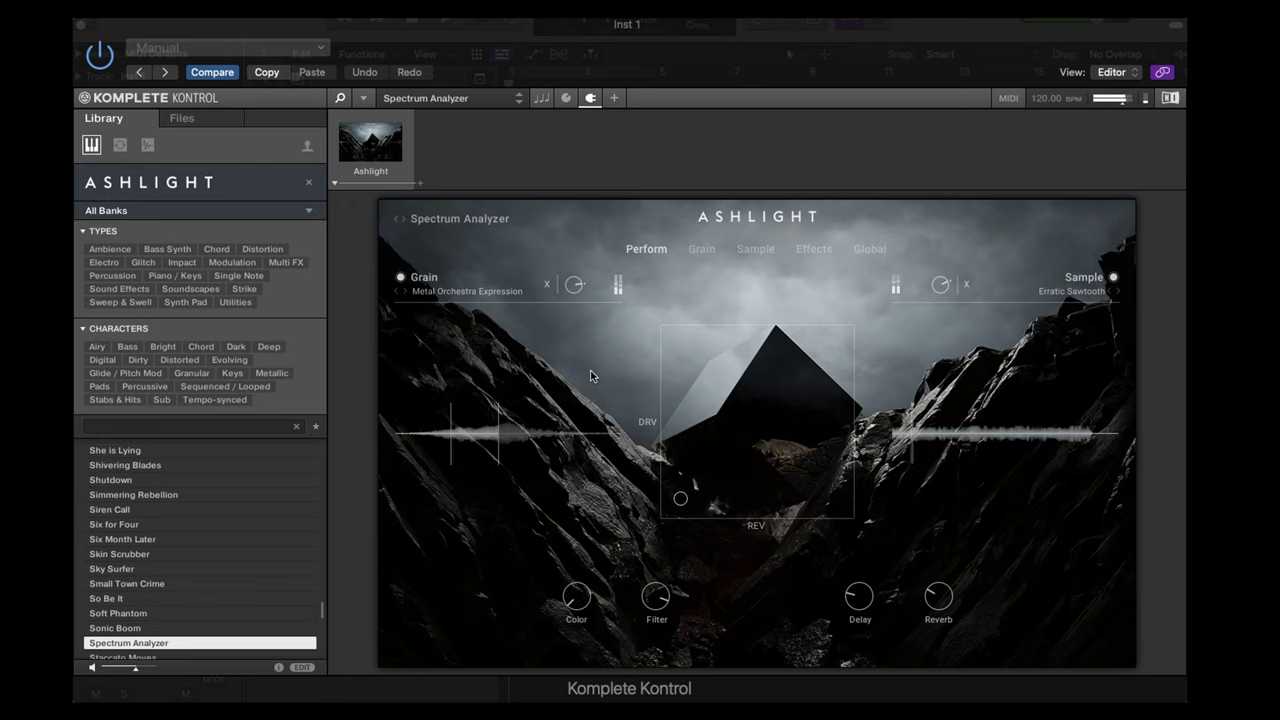
Step: Listen to all the Ashlight presets starting with St, from Staccato Moves through Stone Ring to Struggling Music Box, in list order
{"action": "key", "text": "Down"}
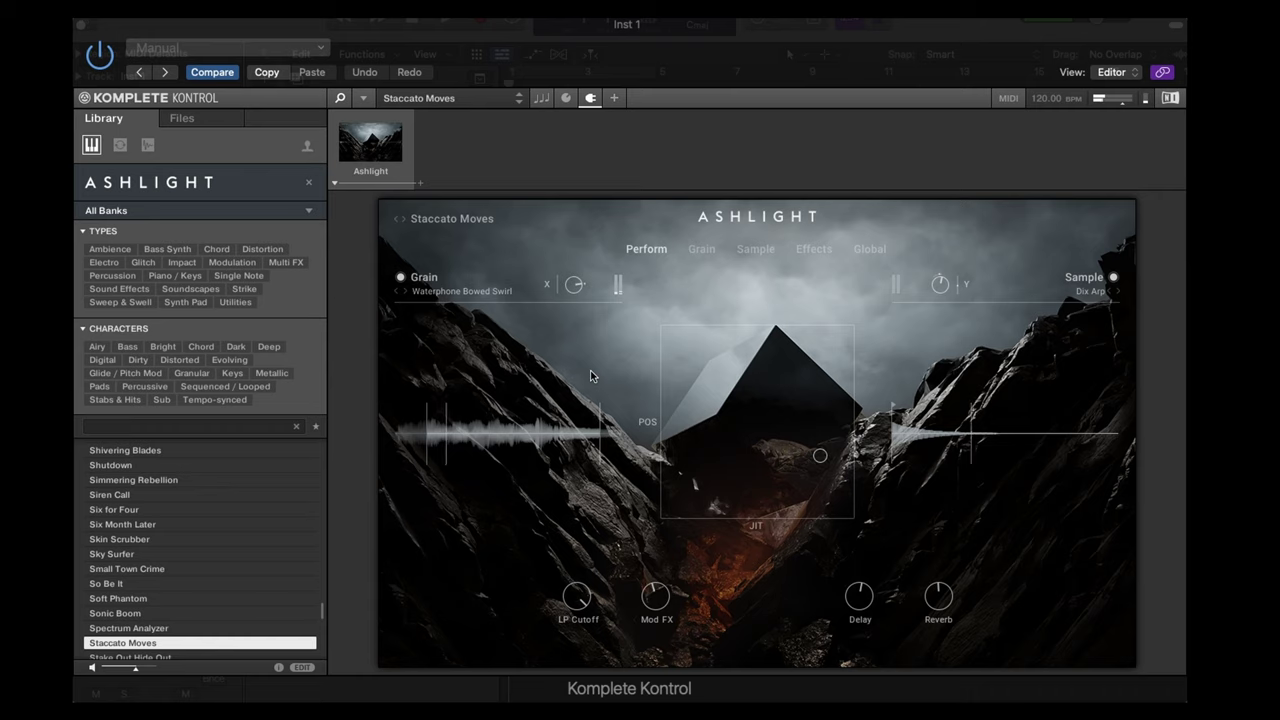
{"action": "key", "text": "Down"}
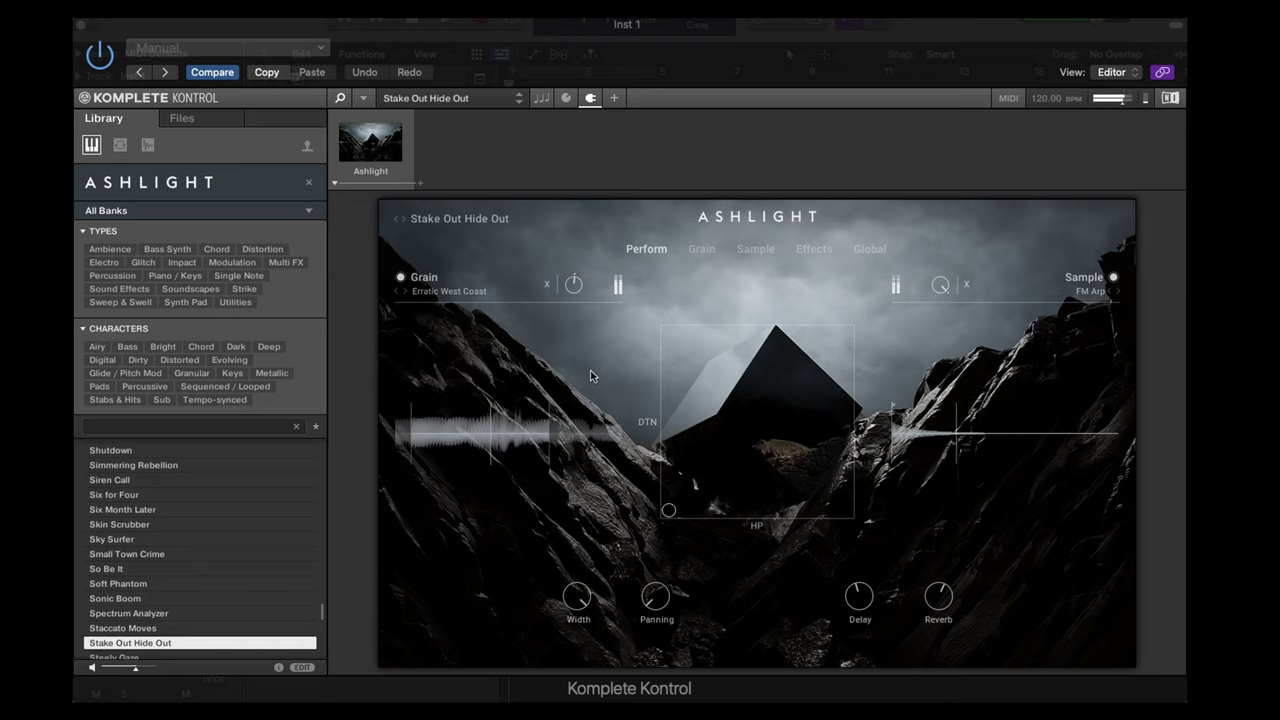
{"action": "key", "text": "Down"}
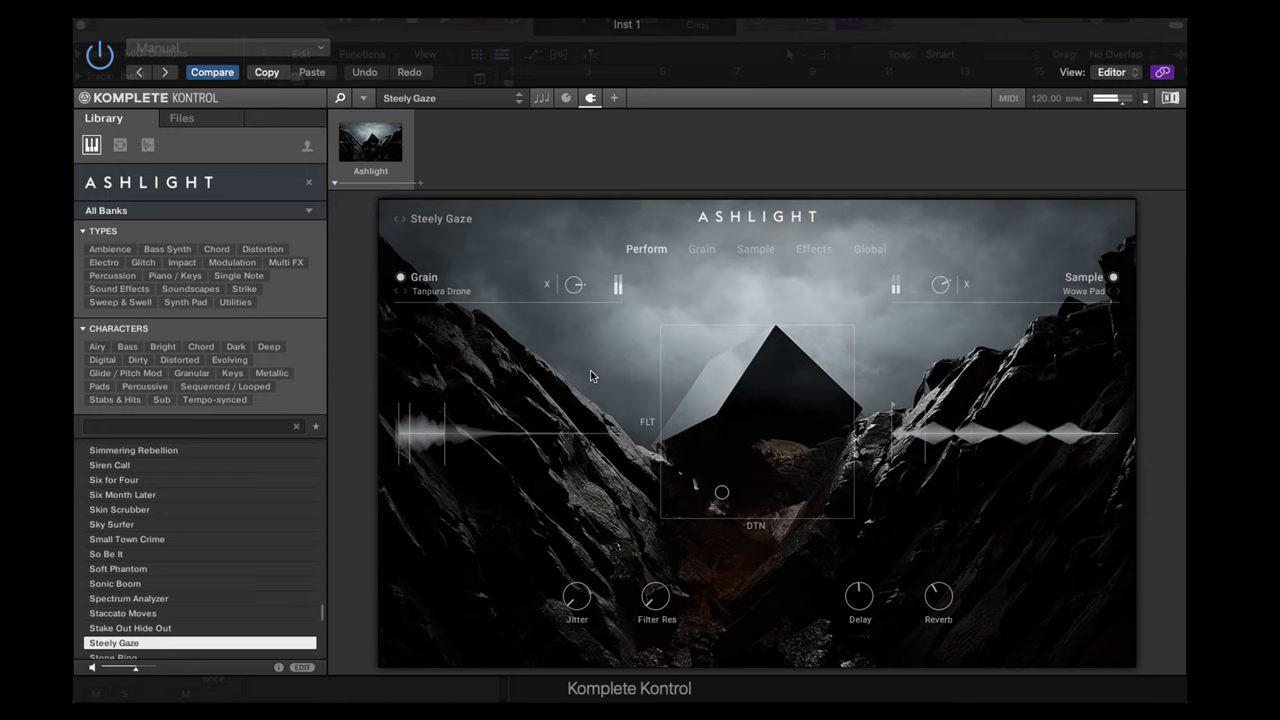
{"action": "key", "text": "Down"}
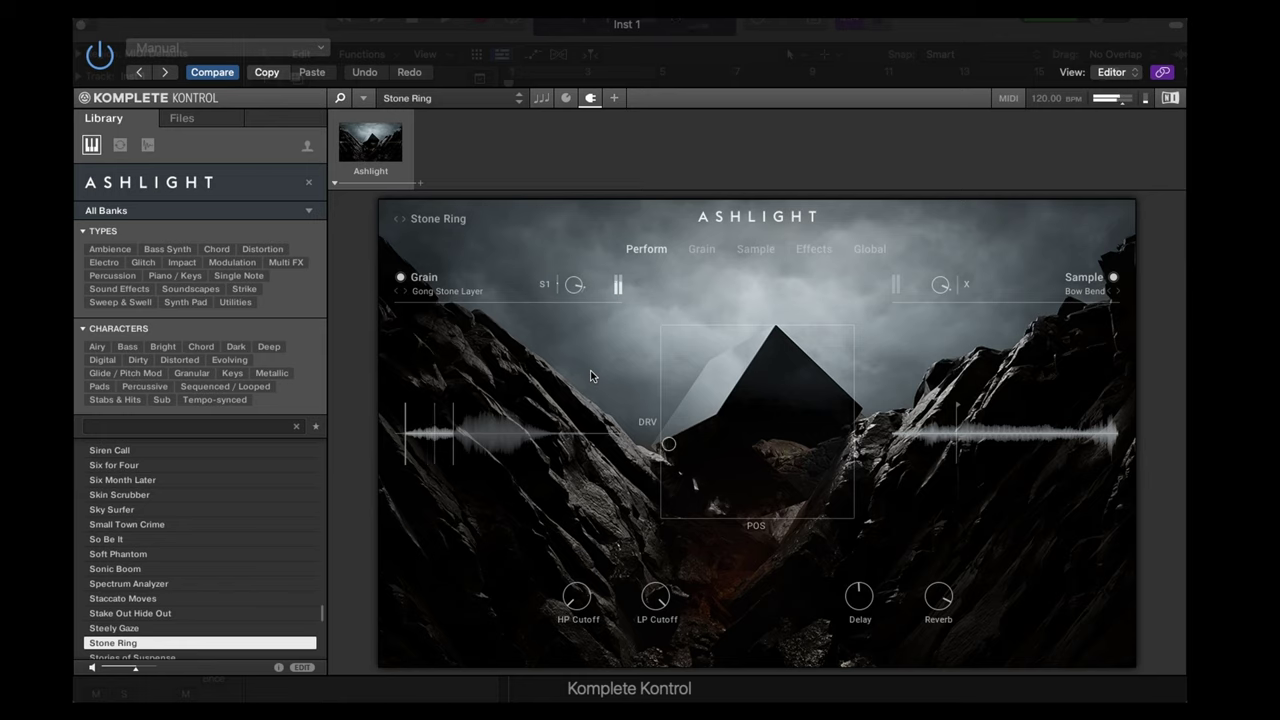
{"action": "key", "text": "Down"}
{"action": "key", "text": "Down"}
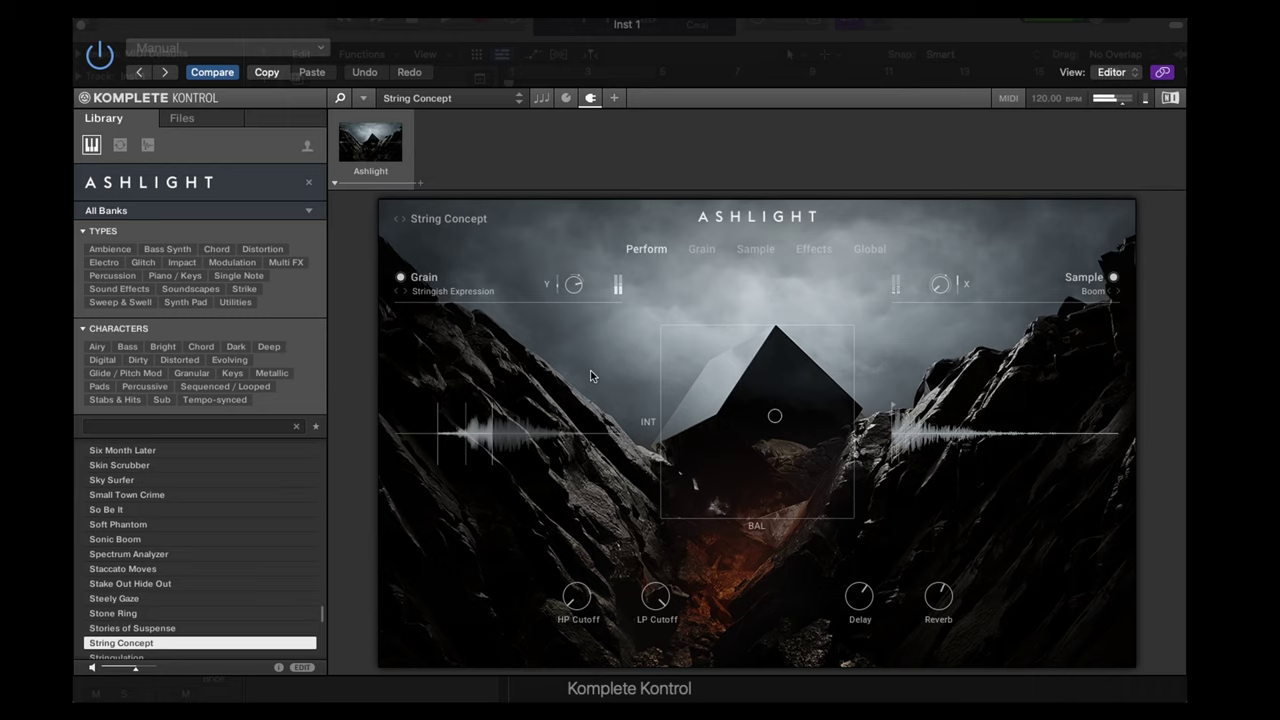
{"action": "key", "text": "Down"}
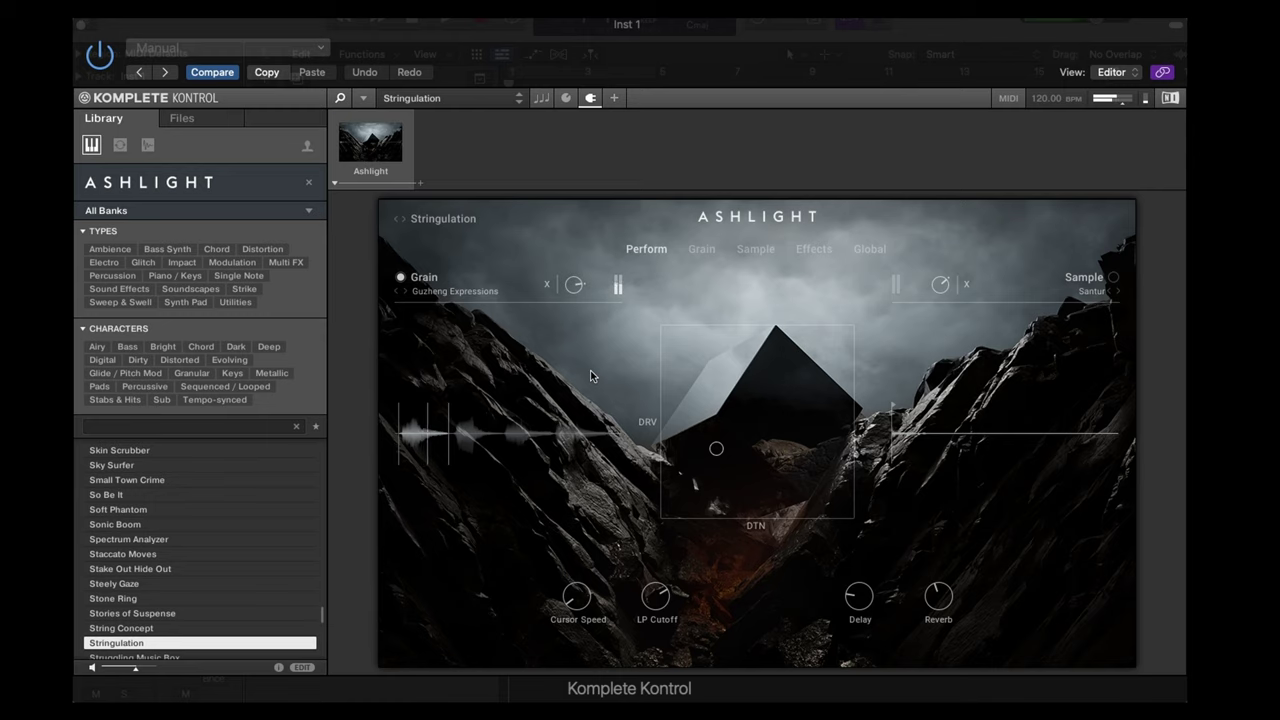
{"action": "key", "text": "Down"}
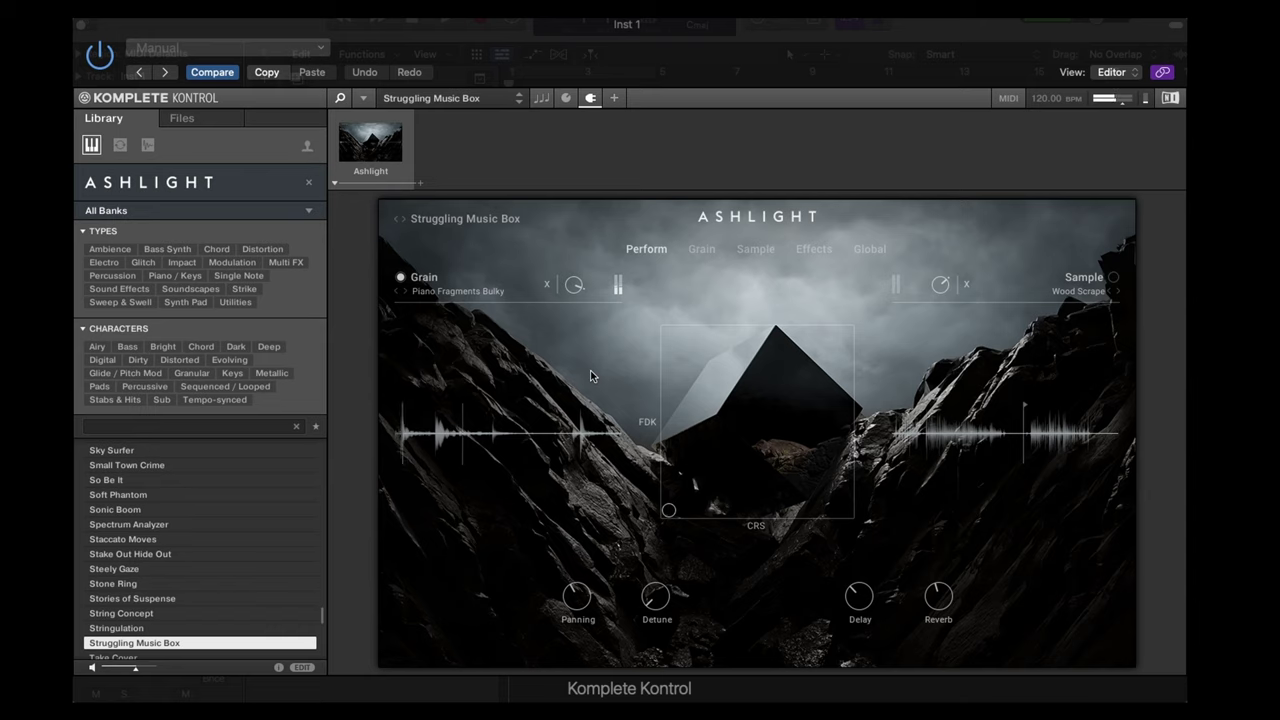
Step: Load and audition the Ashlight presets Take Cover, Tallinn, Tears of the Moon, Temple Pulsar and Tension Grater in turn
{"action": "key", "text": "Down"}
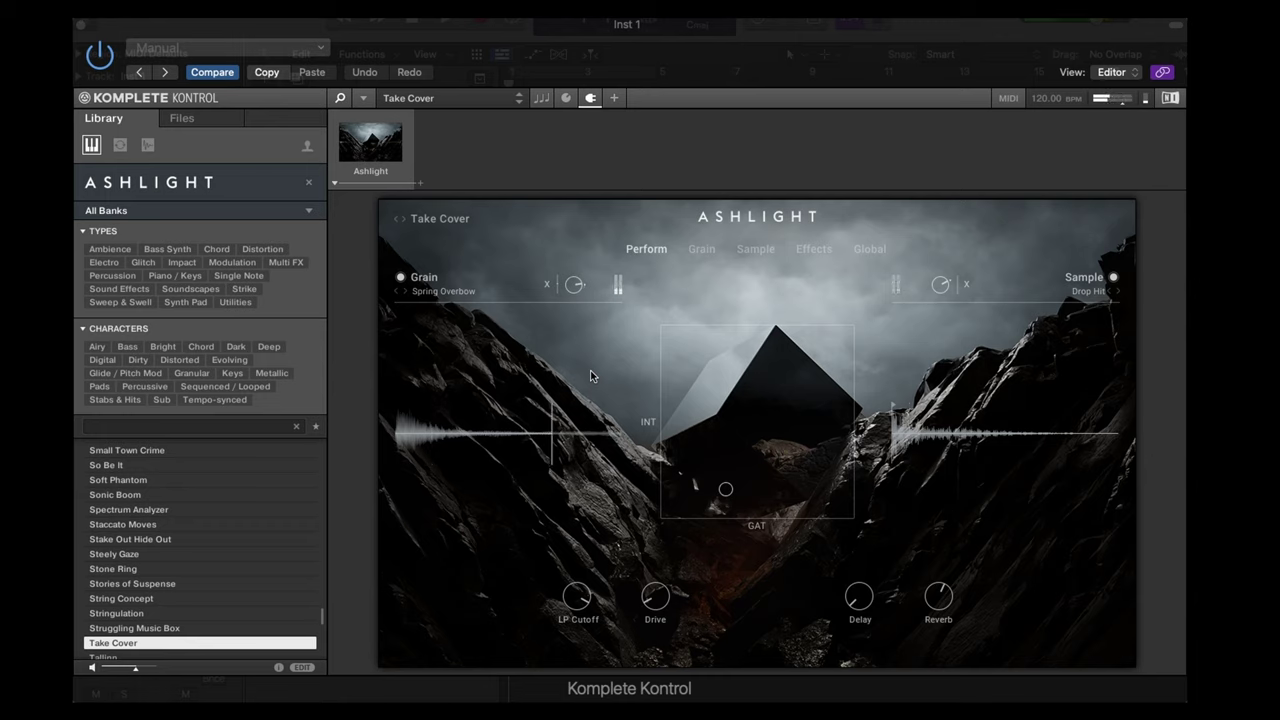
{"action": "key", "text": "Down"}
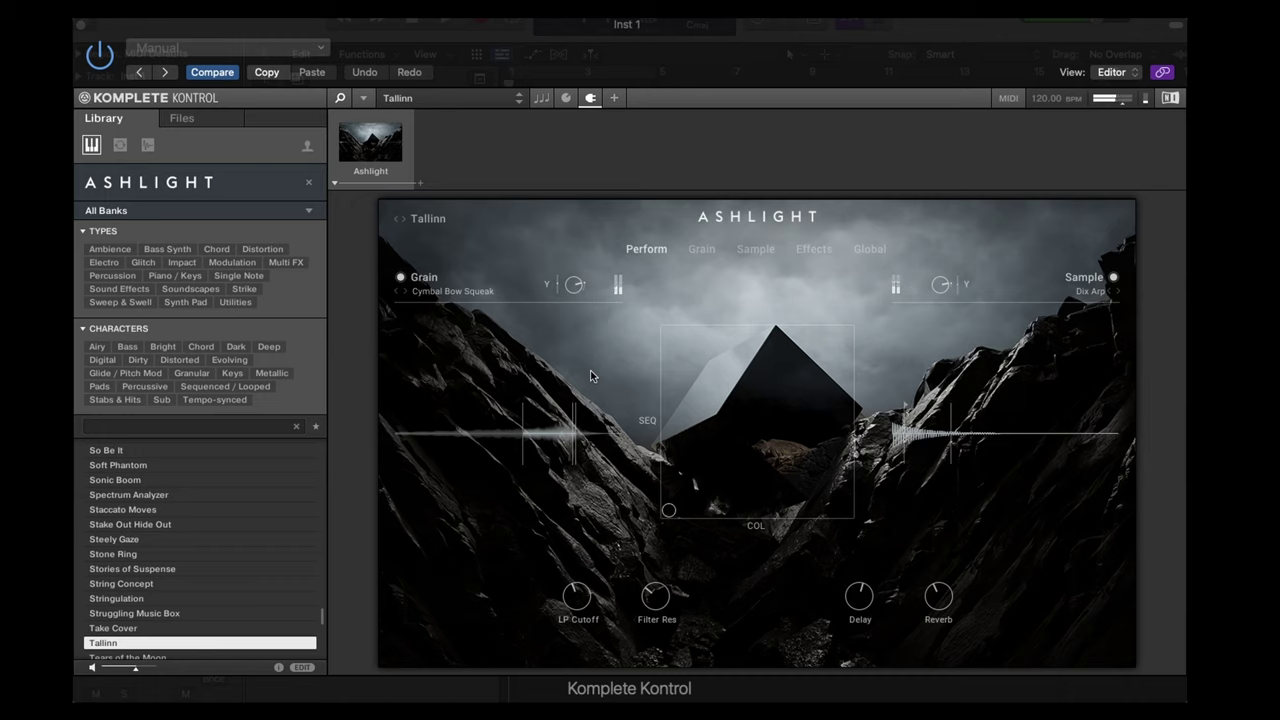
{"action": "key", "text": "Down"}
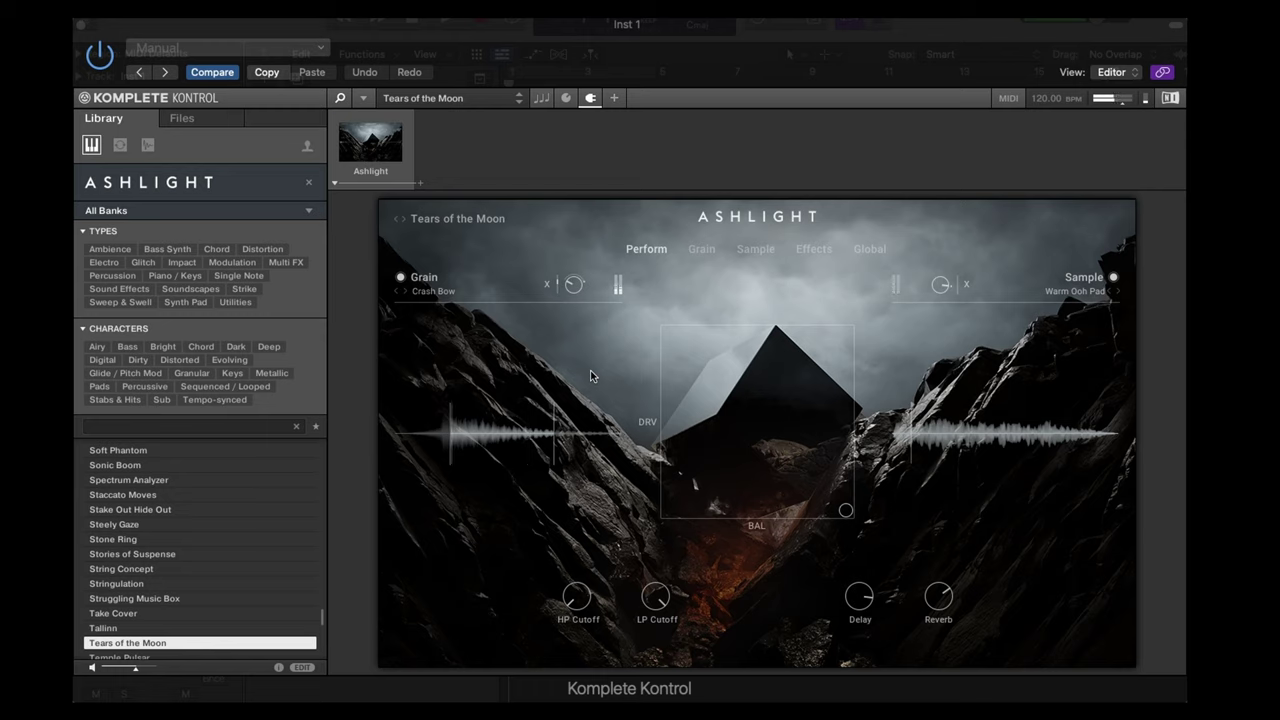
{"action": "key", "text": "Down"}
{"action": "key", "text": "Down"}
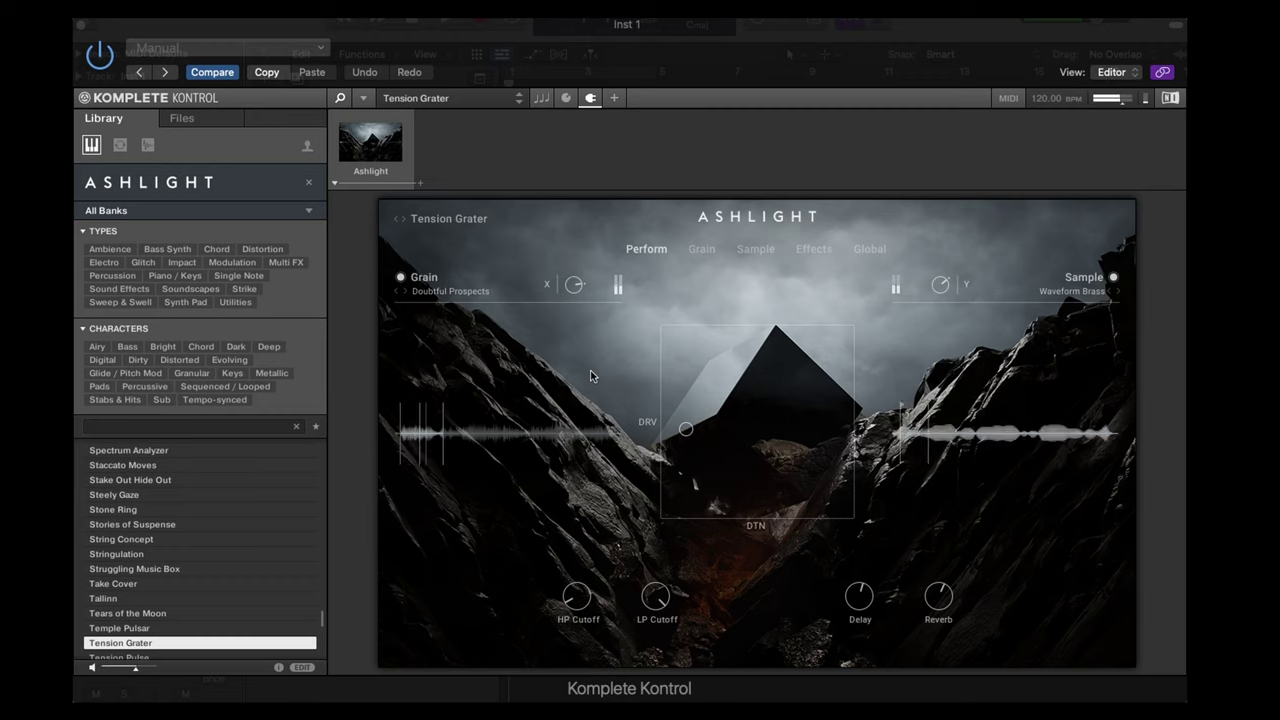
Step: Audition each Ashlight preset in list order, from Tension Pulse through The Ashtray and The Burrow to The Empty Room
{"action": "key", "text": "Down"}
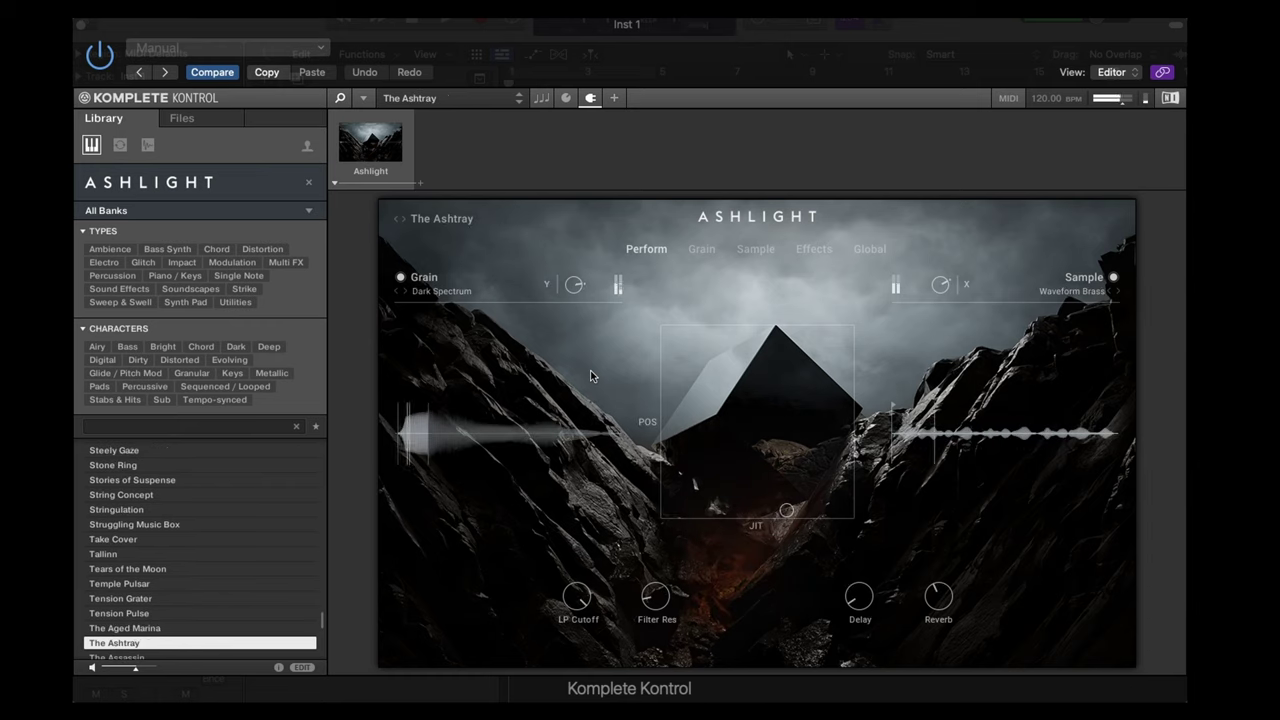
{"action": "key", "text": "Down"}
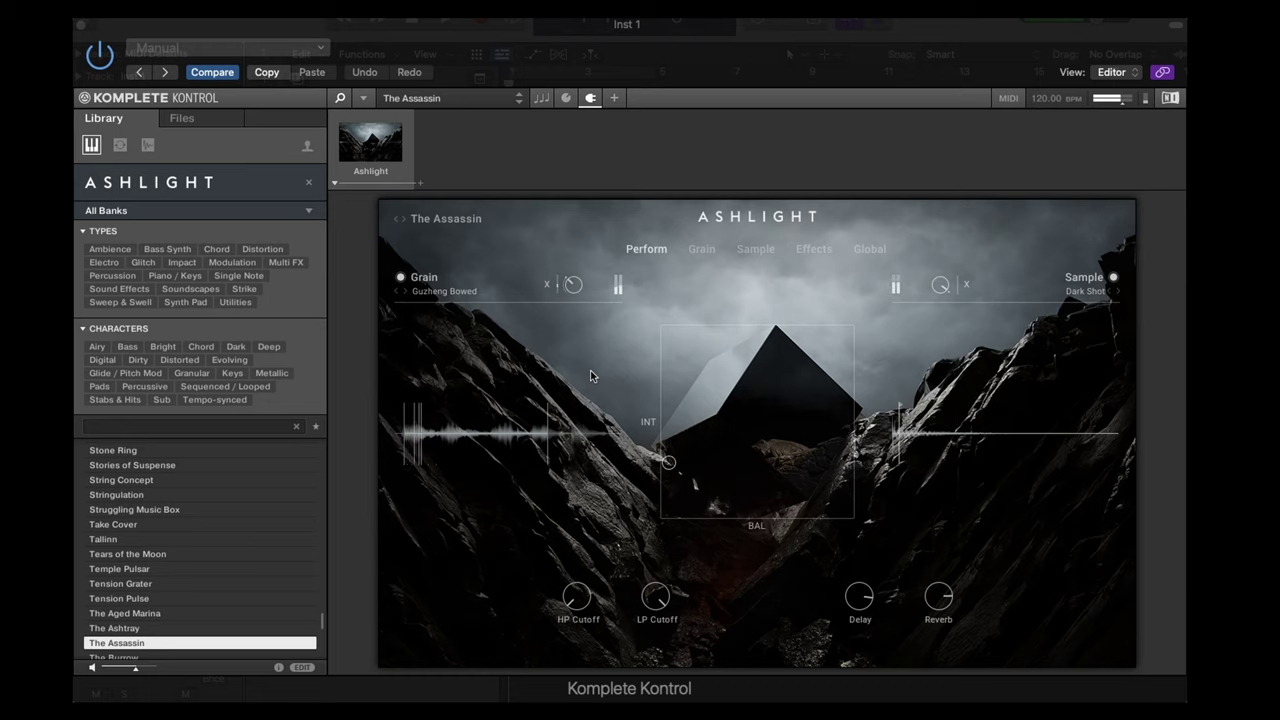
{"action": "key", "text": "Down"}
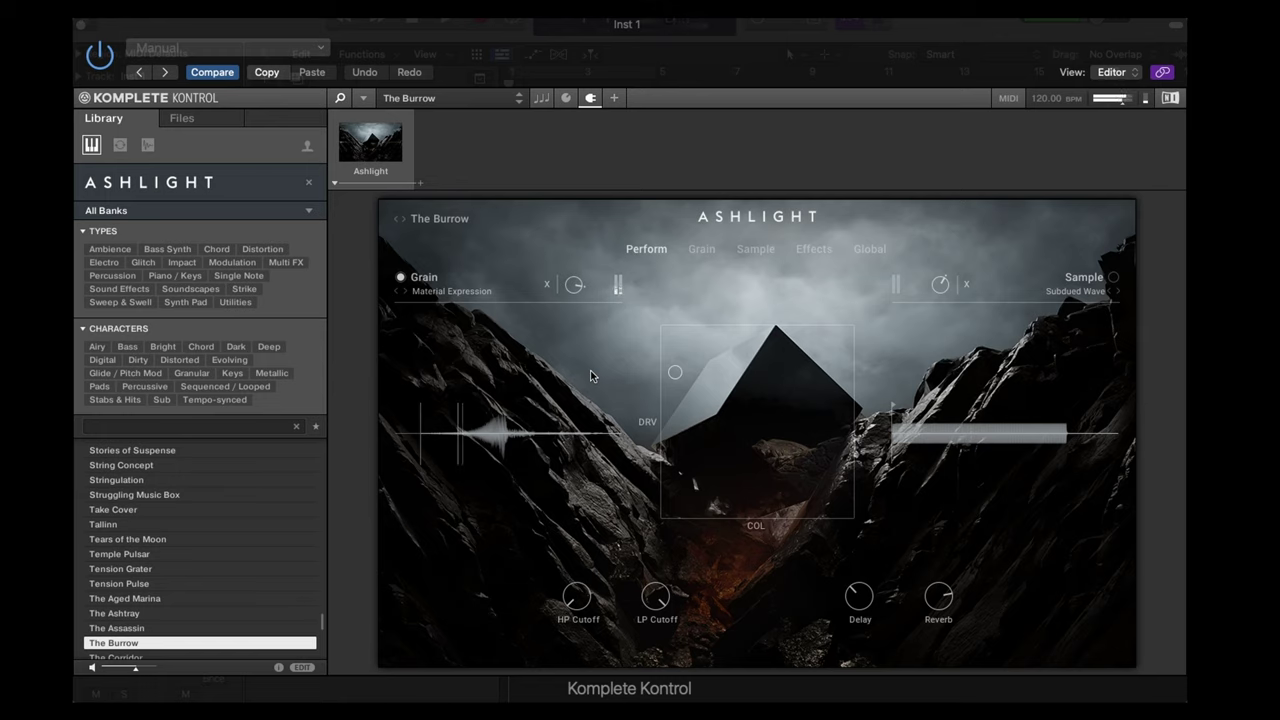
{"action": "key", "text": "Down"}
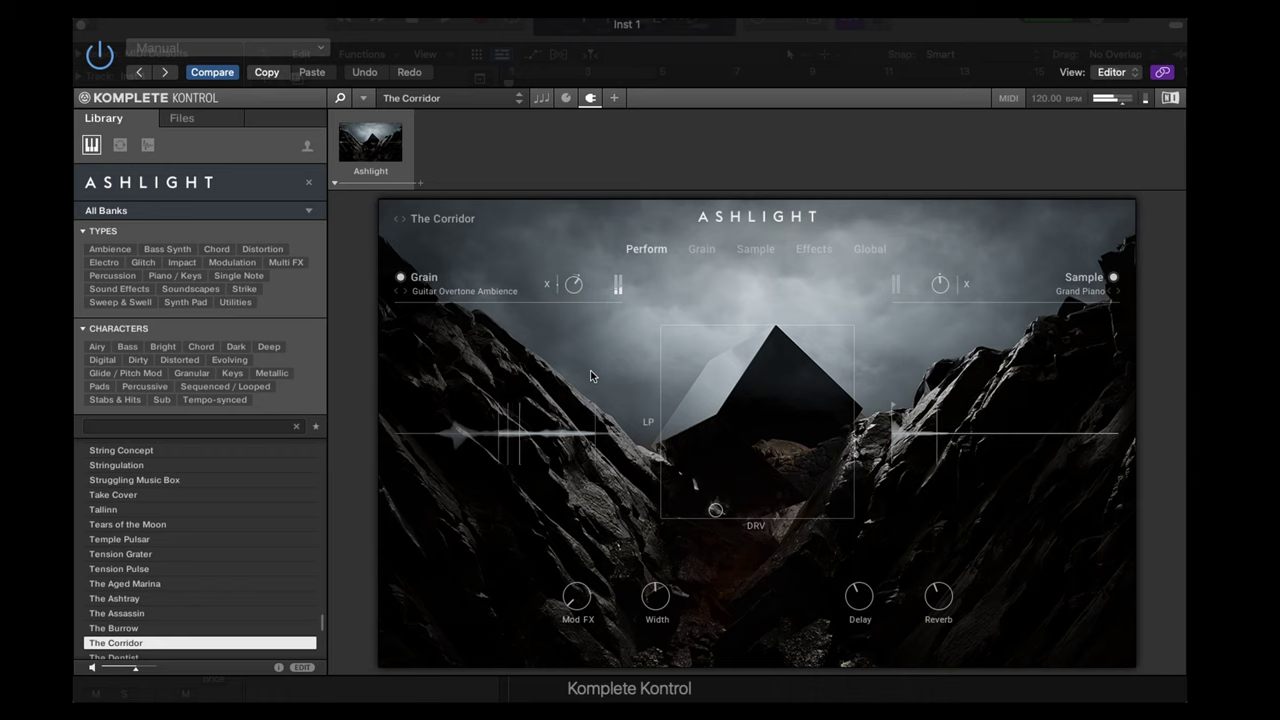
{"action": "key", "text": "Down"}
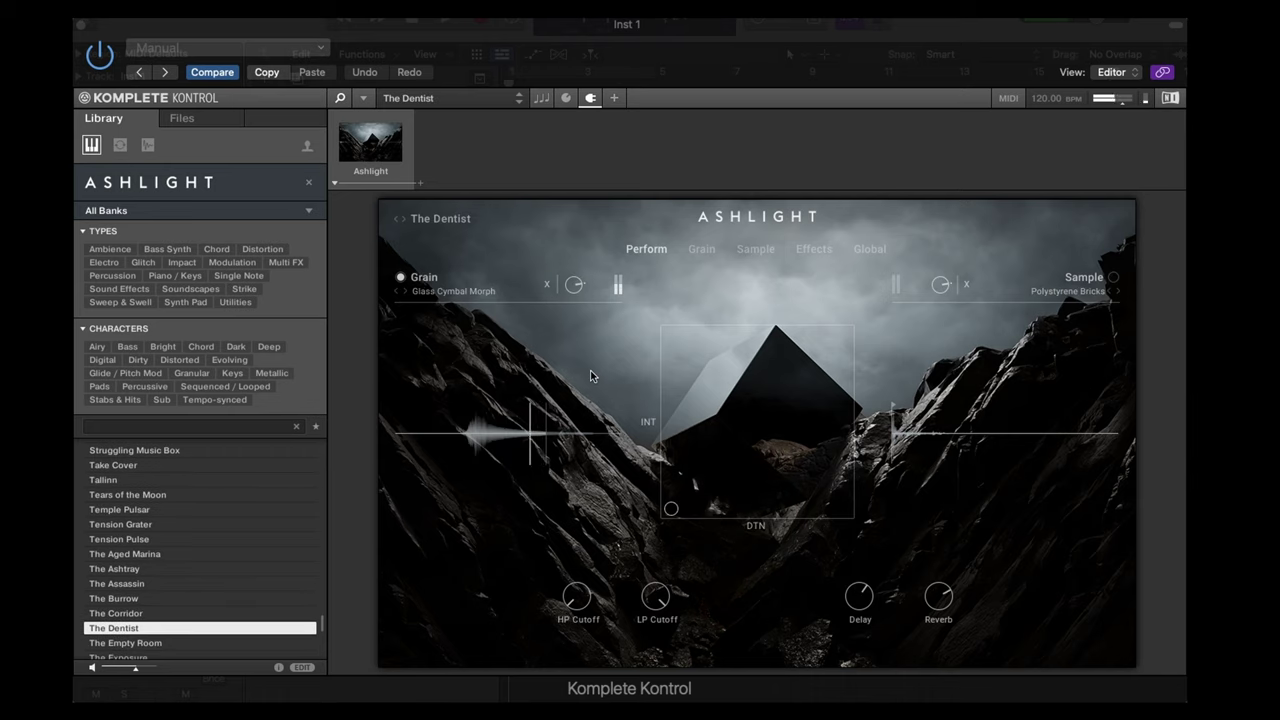
{"action": "key", "text": "Down"}
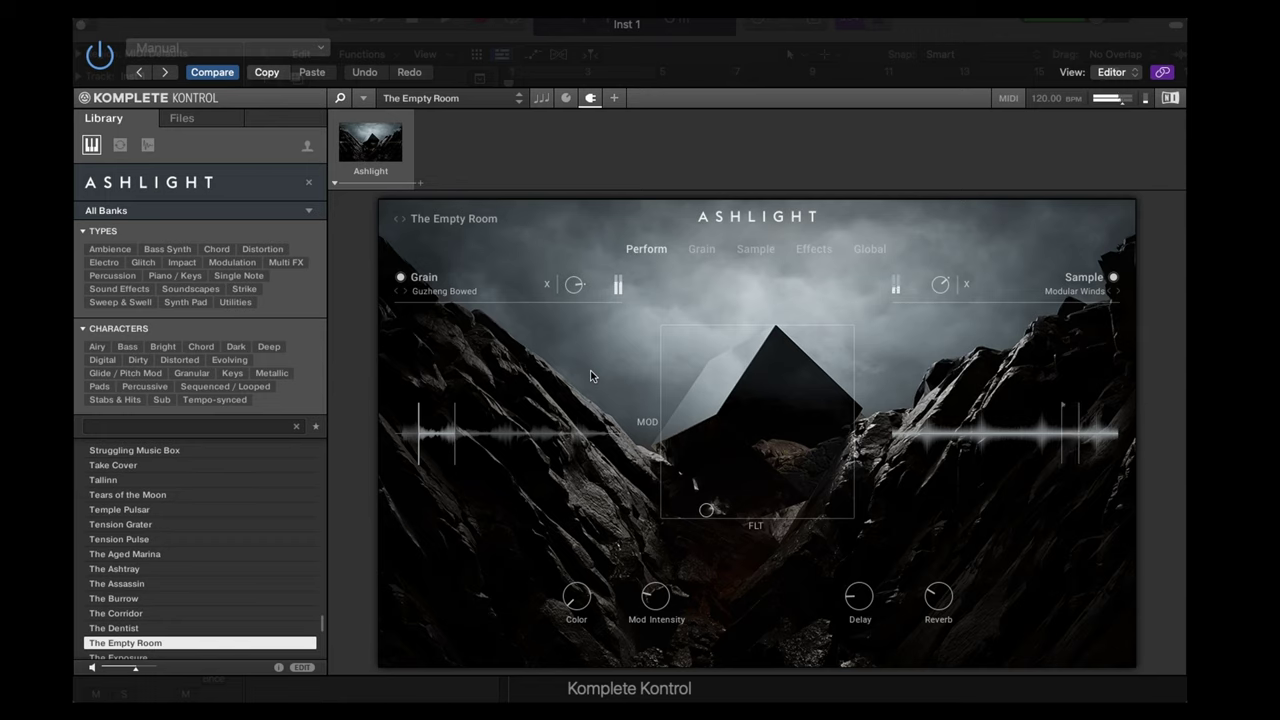
Step: Play the Ashlight presets The Exposure, The Handover, The Hunt, The Insincere Curator and The Lobbyist one after another
{"action": "key", "text": "Down"}
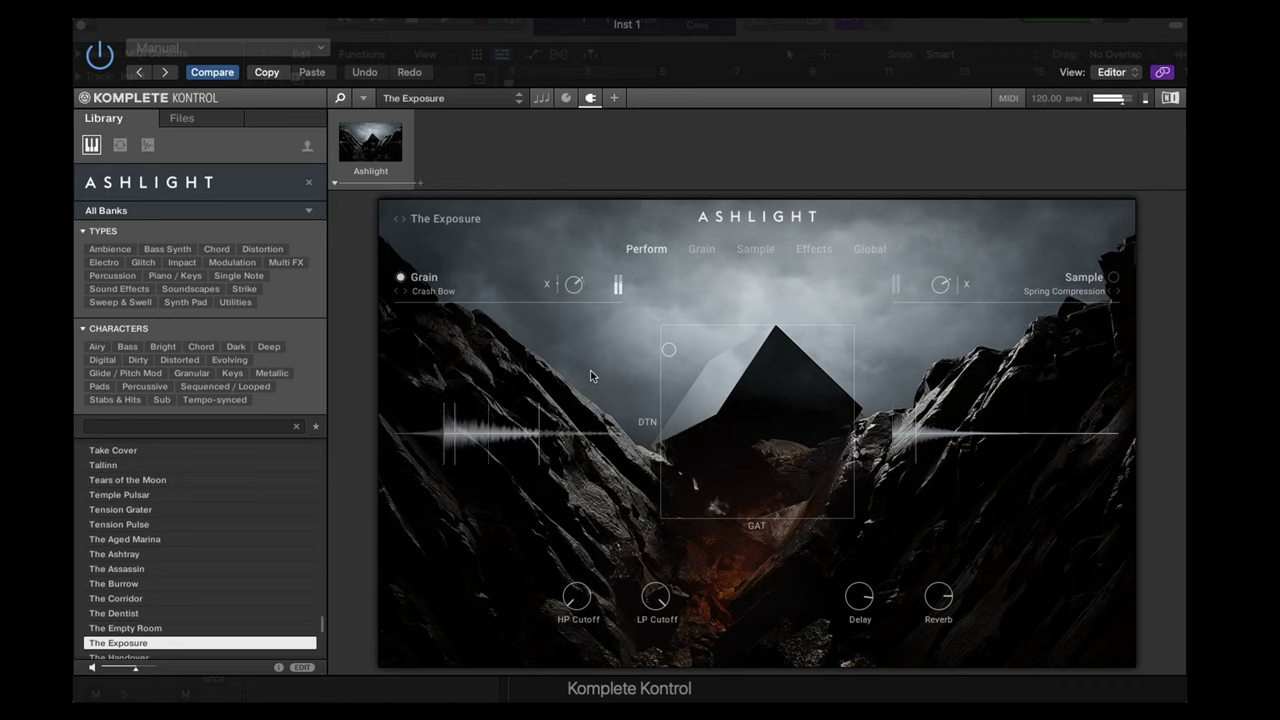
{"action": "key", "text": "Down"}
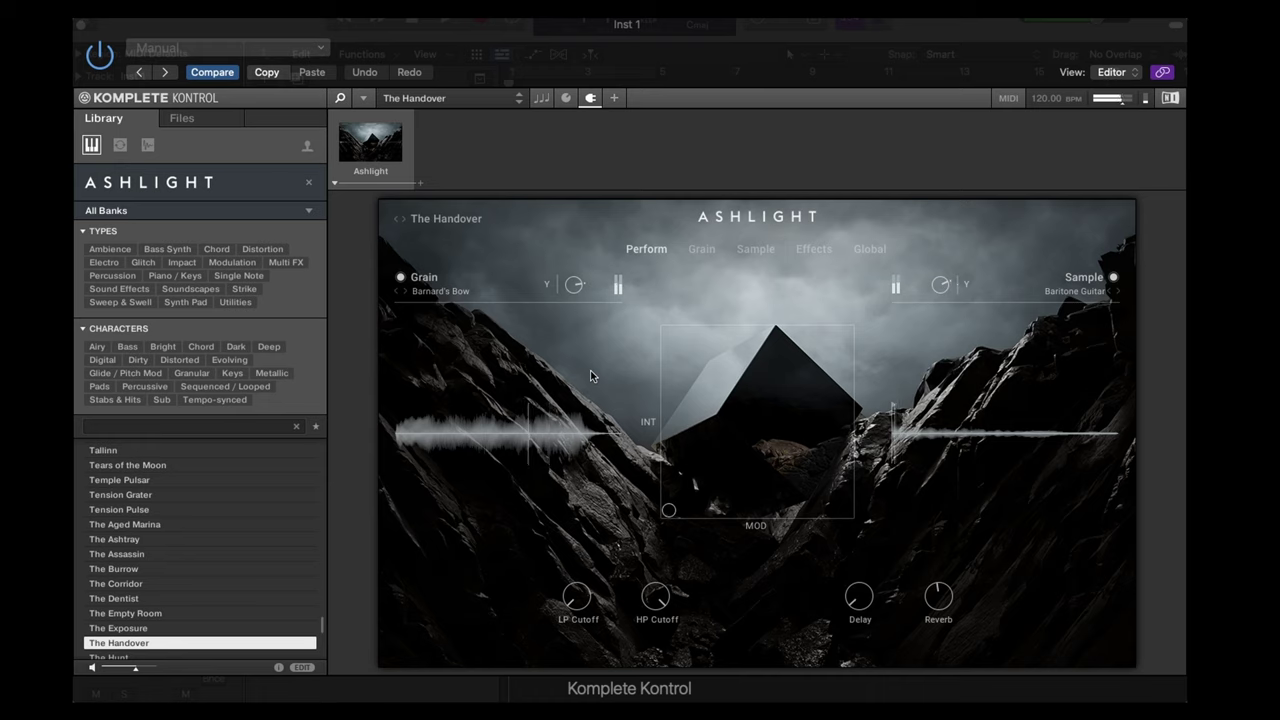
{"action": "key", "text": "Down"}
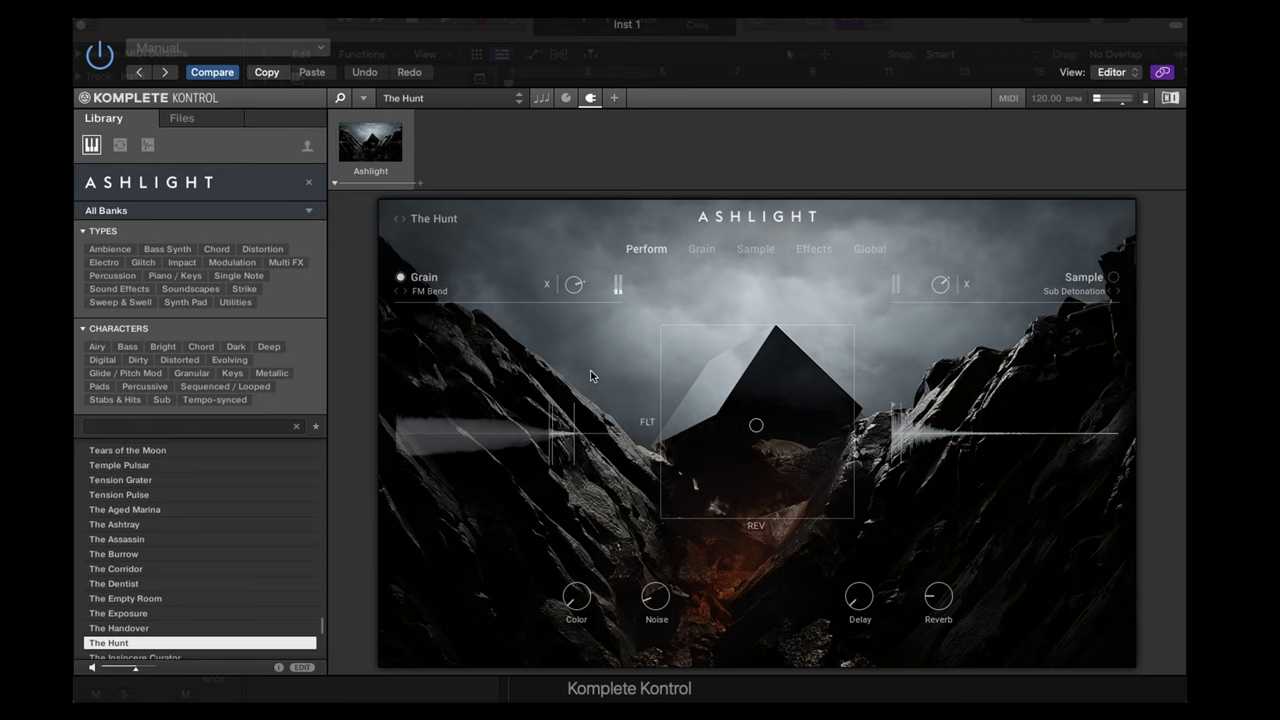
{"action": "key", "text": "Down"}
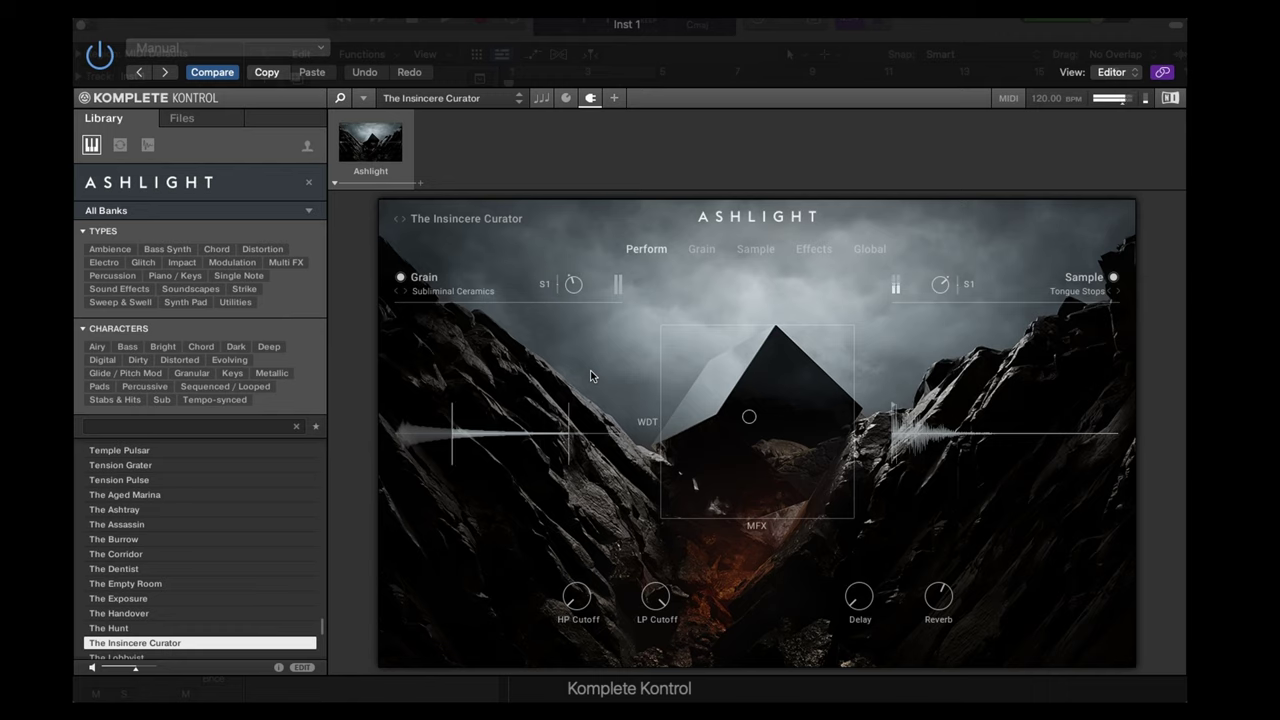
{"action": "key", "text": "Down"}
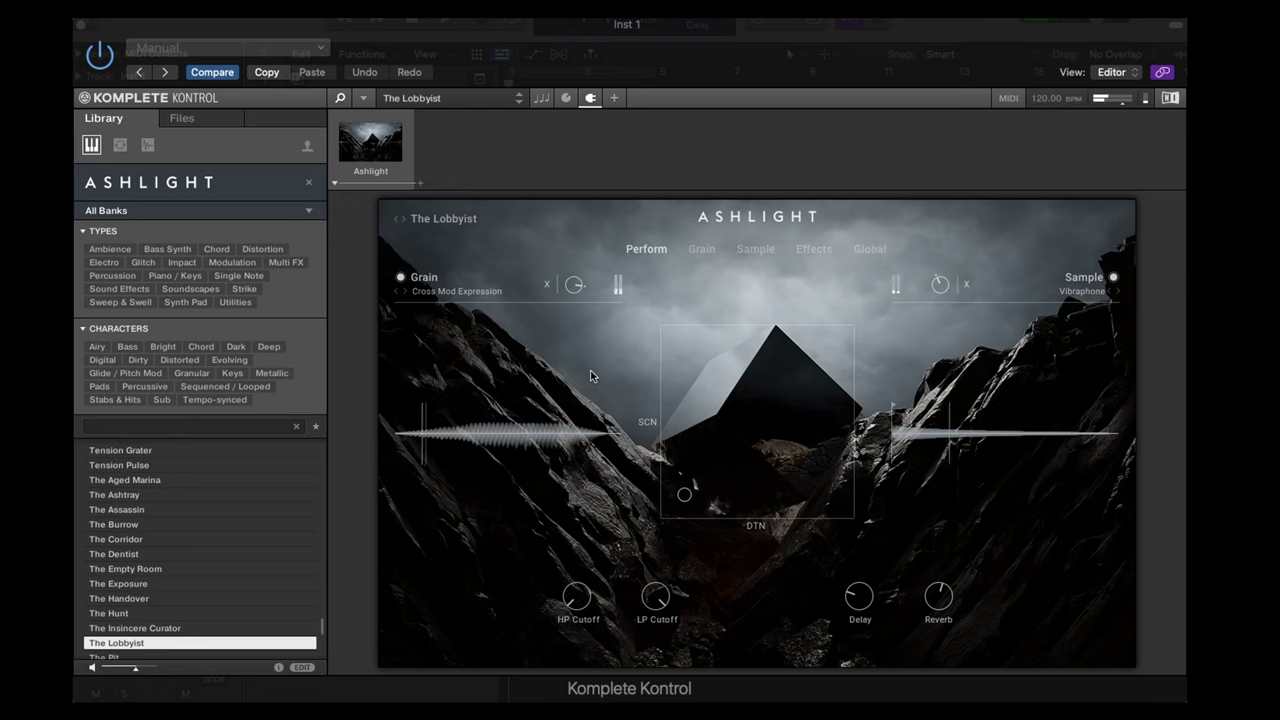
Step: Audition the Ashlight presets The Pit, The Revenant, The Safe House, The Sickening and The Simple Life in list order
{"action": "key", "text": "Down"}
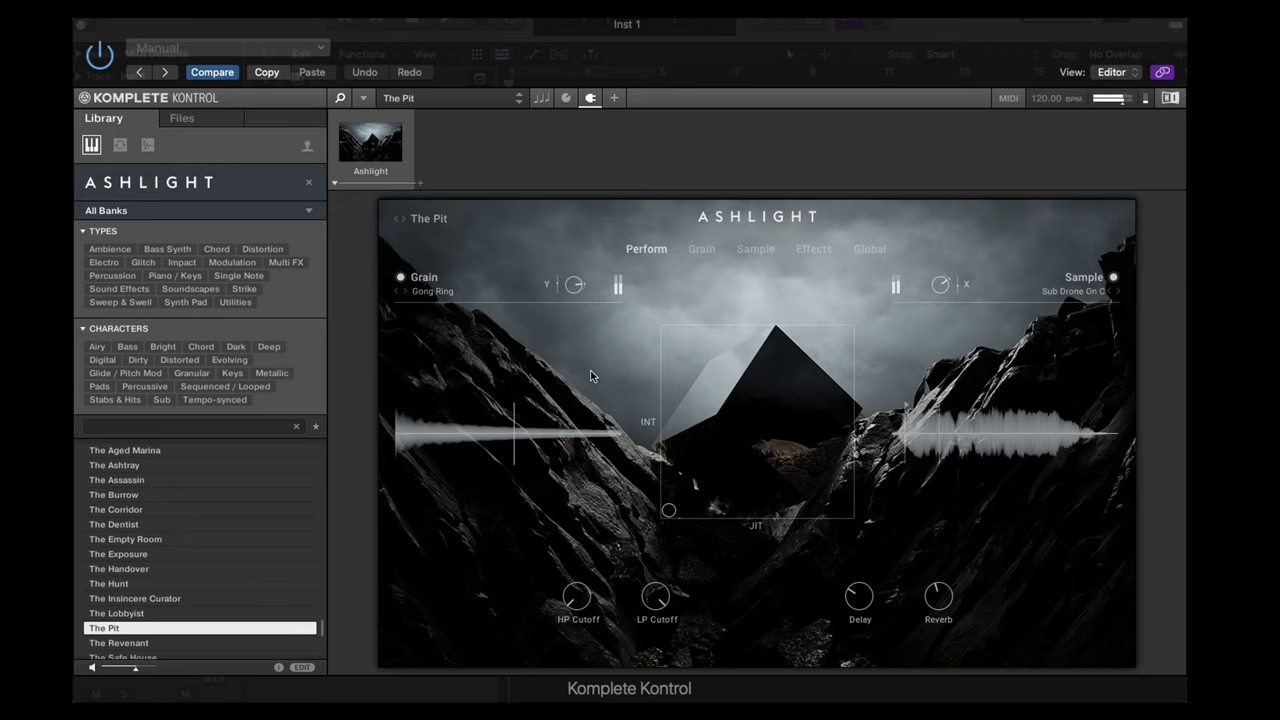
{"action": "key", "text": "Down"}
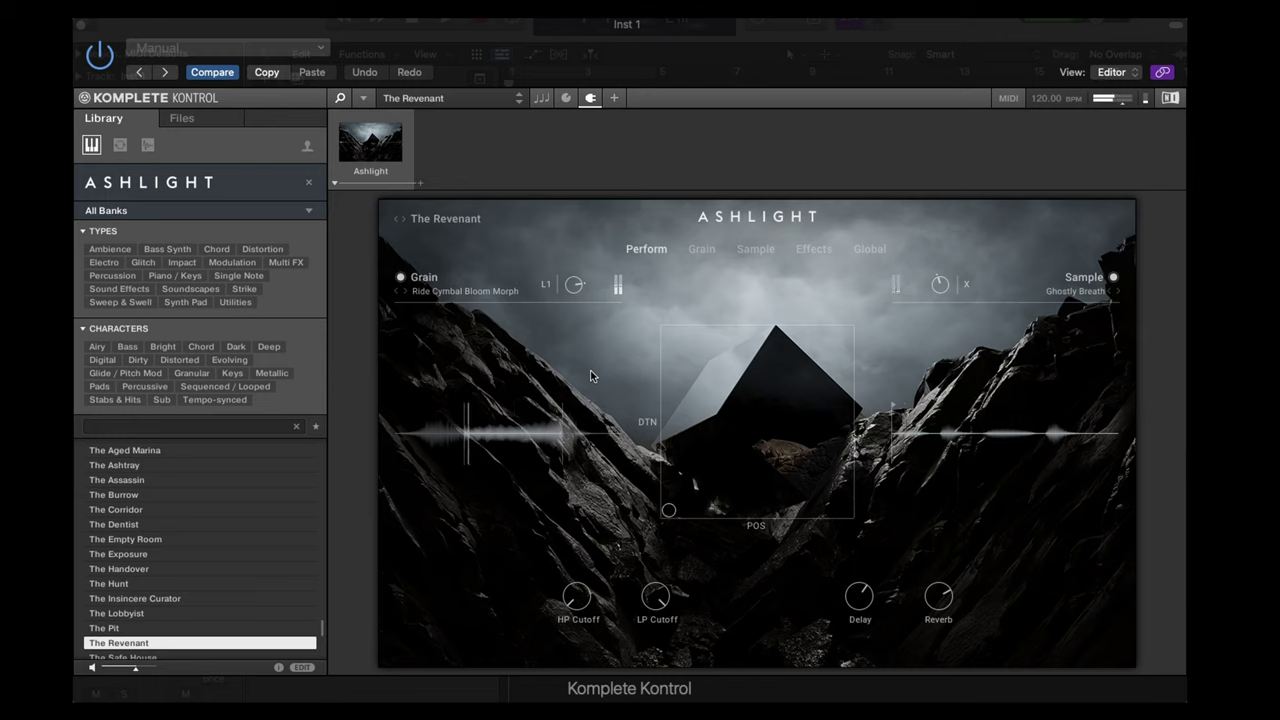
{"action": "key", "text": "Down"}
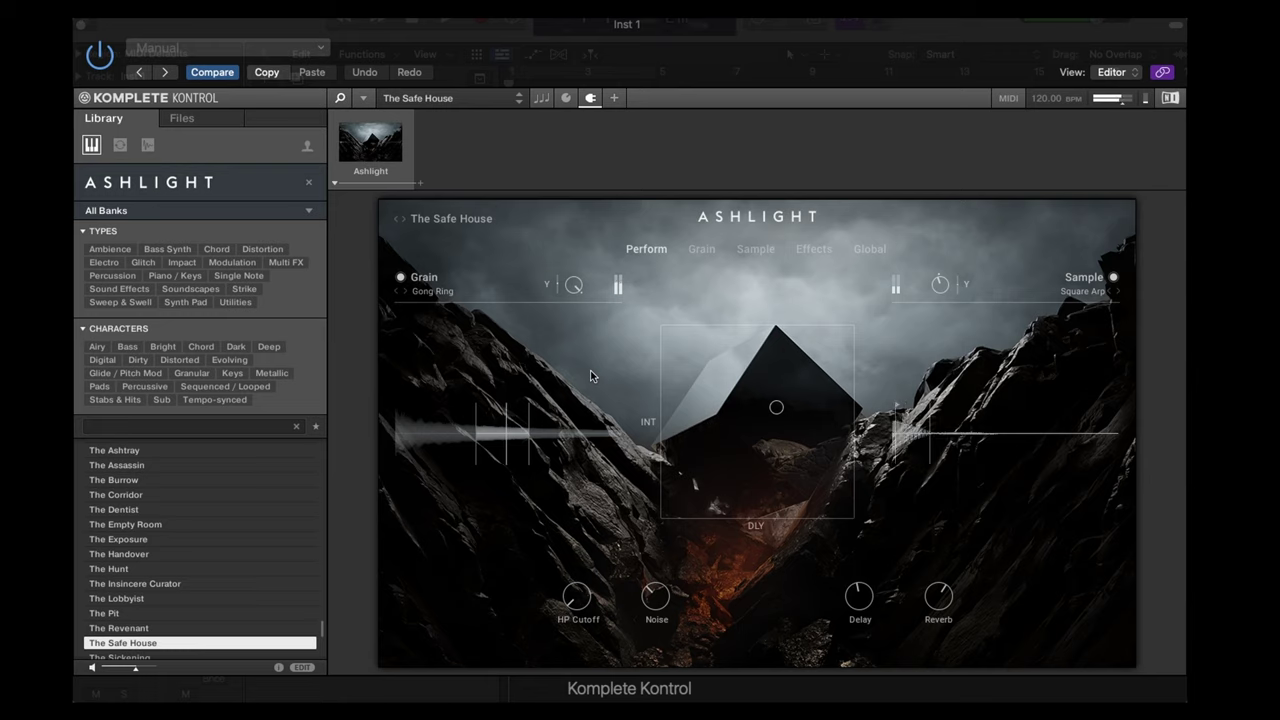
{"action": "key", "text": "Down"}
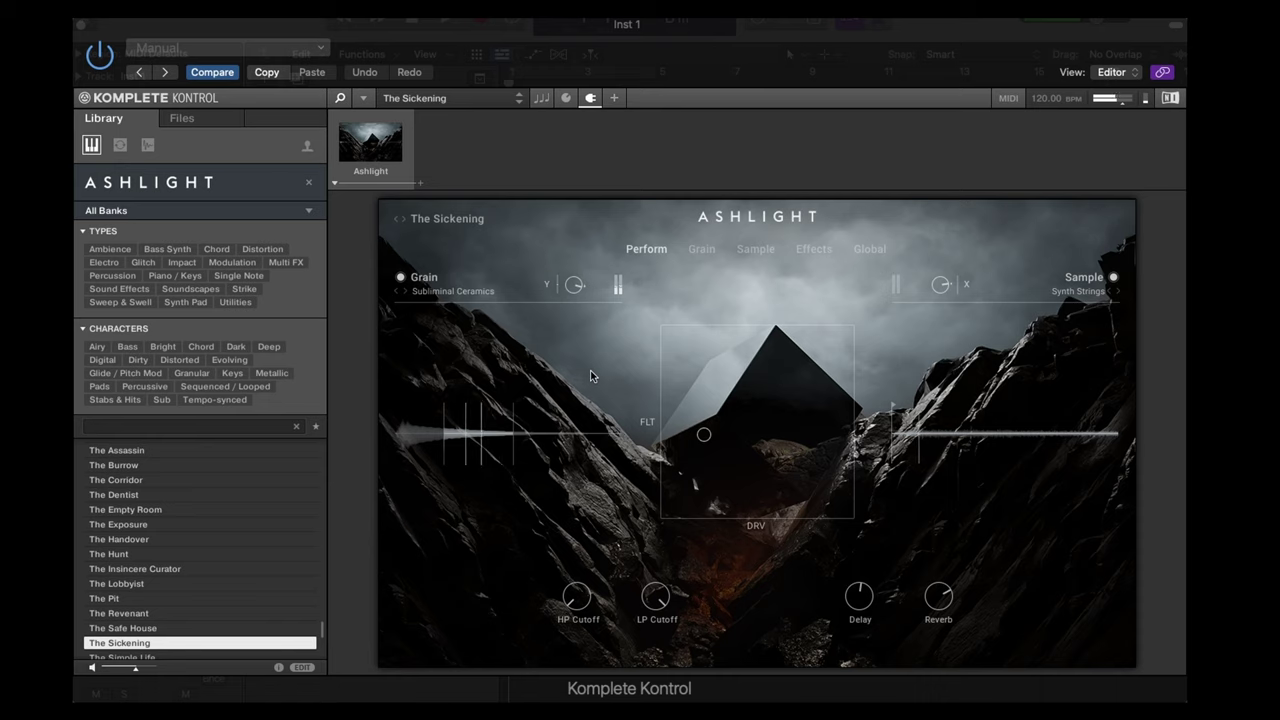
{"action": "key", "text": "Down"}
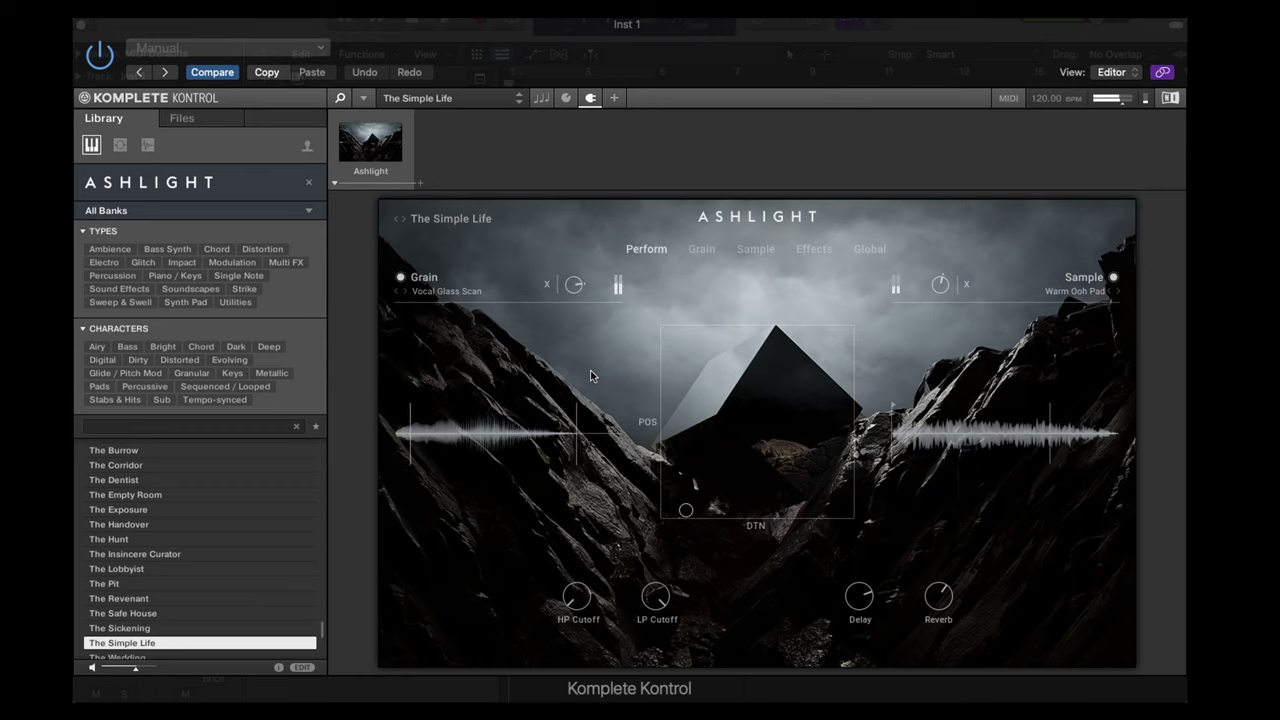
Step: Skip ahead to the Throes of Death preset, then go back one preset and listen to The Wedding
{"action": "key", "text": "Down"}
{"action": "key", "text": "Down"}
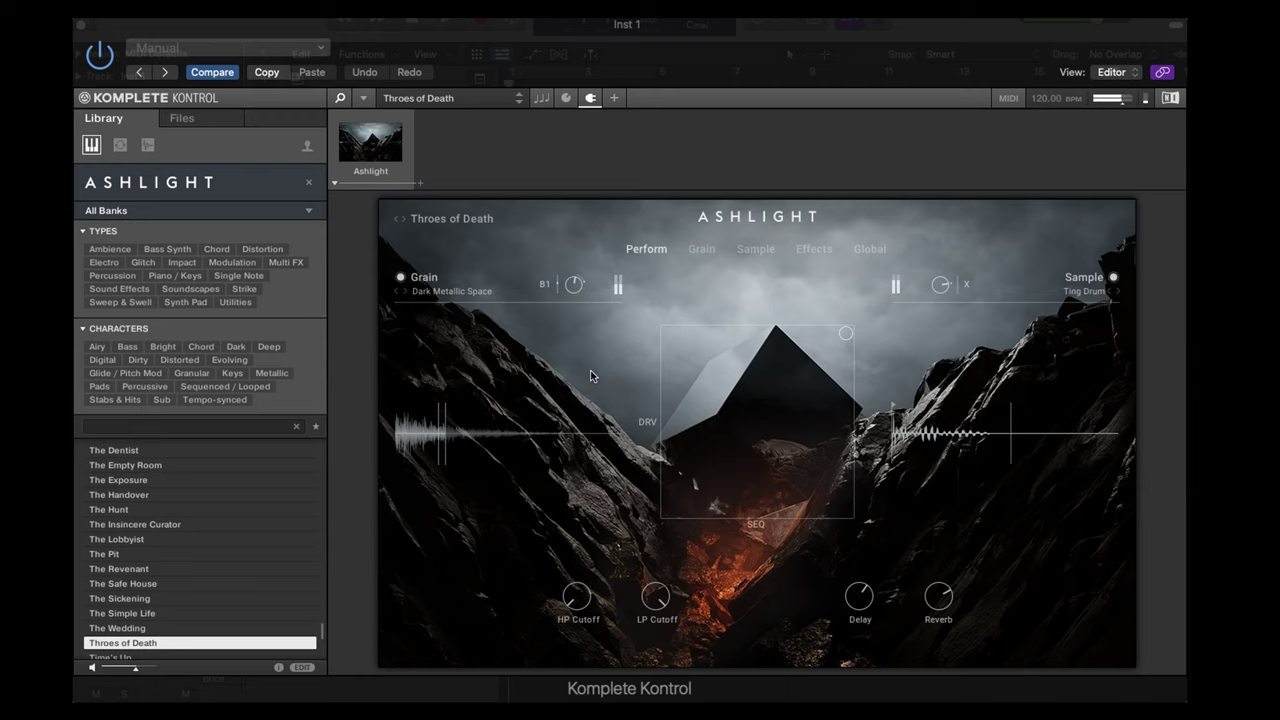
{"action": "key", "text": "Up"}
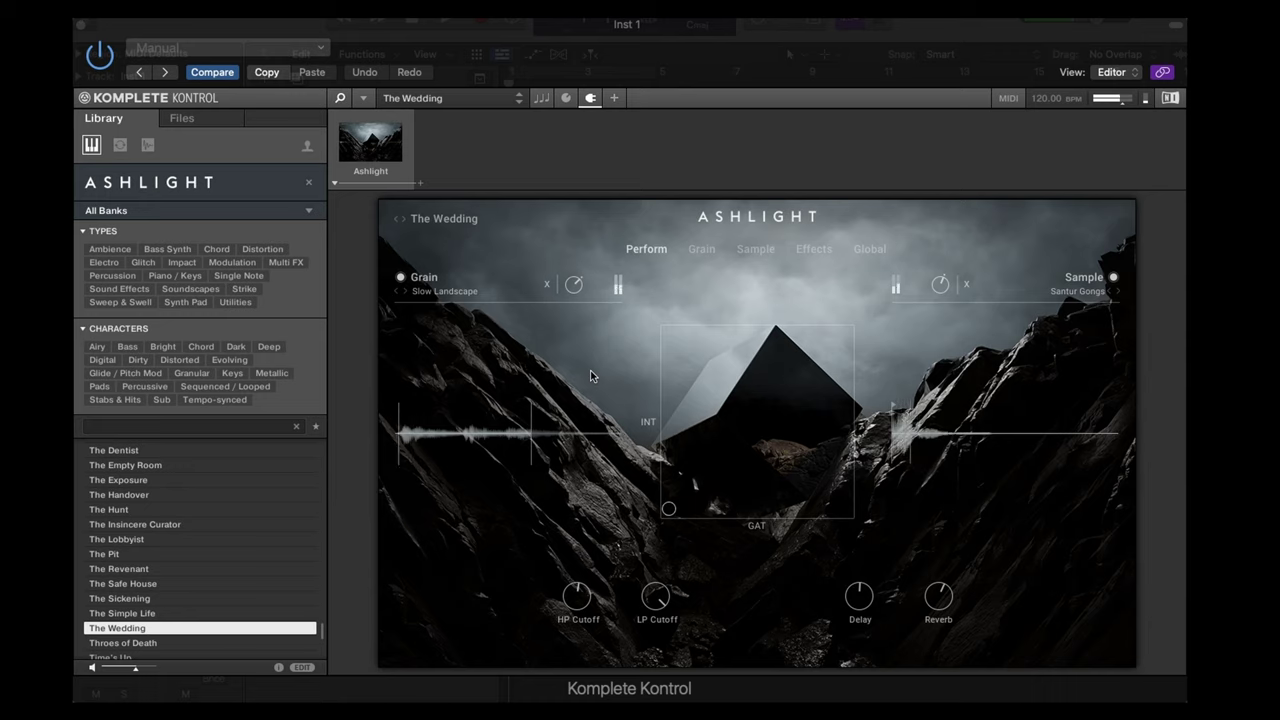
Step: Load and play the presets Time's Up, Timed Zone, Total Eclipse, Total Escalation and Touch Driver one after another
{"action": "key", "text": "Down"}
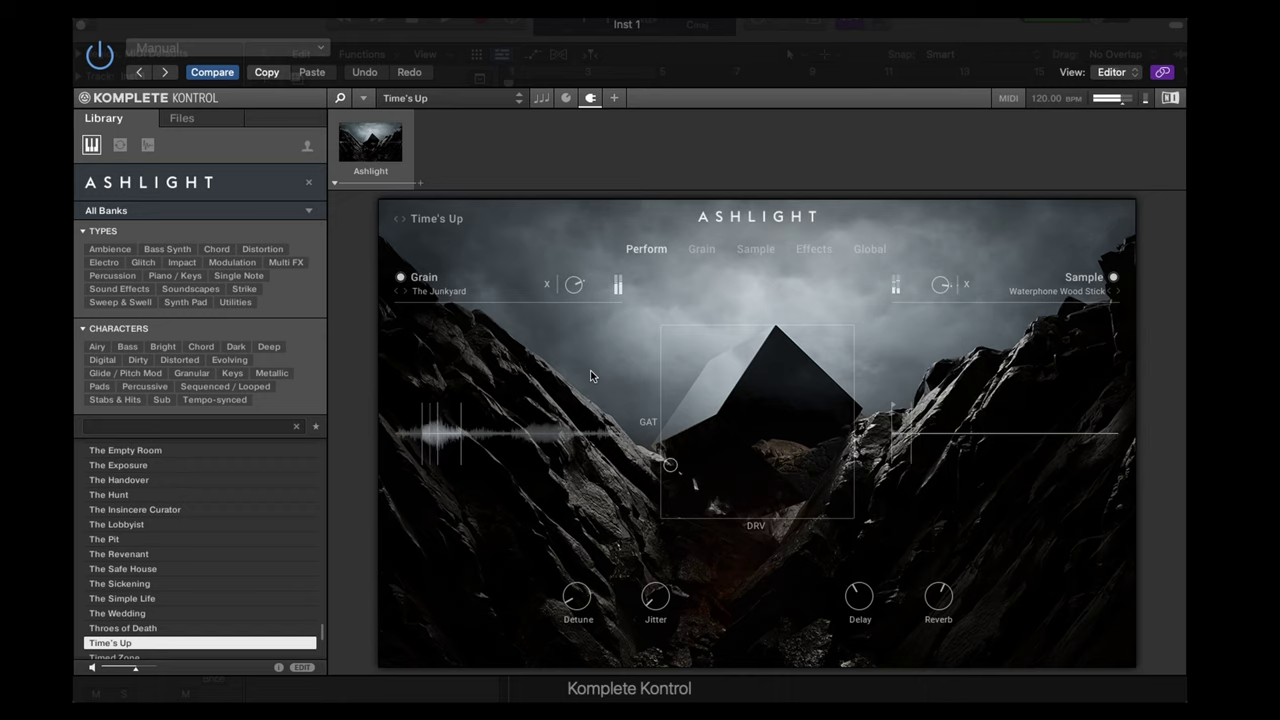
{"action": "key", "text": "Down"}
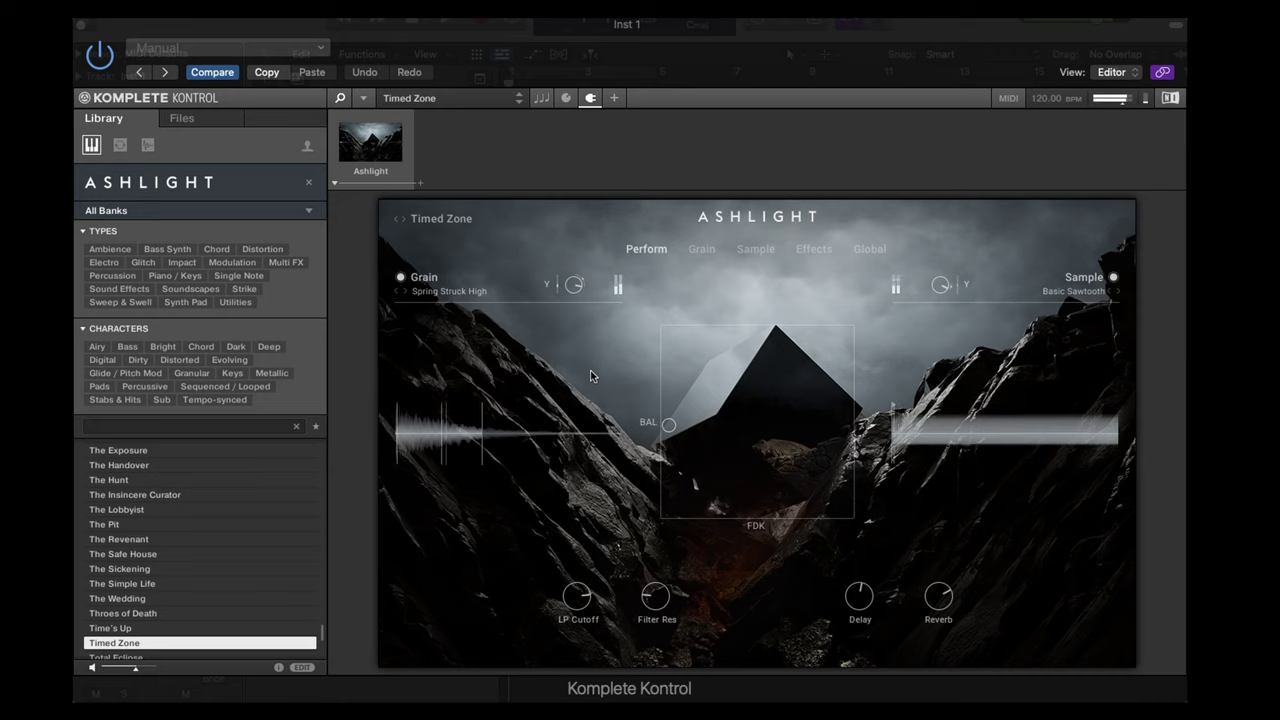
{"action": "key", "text": "Down"}
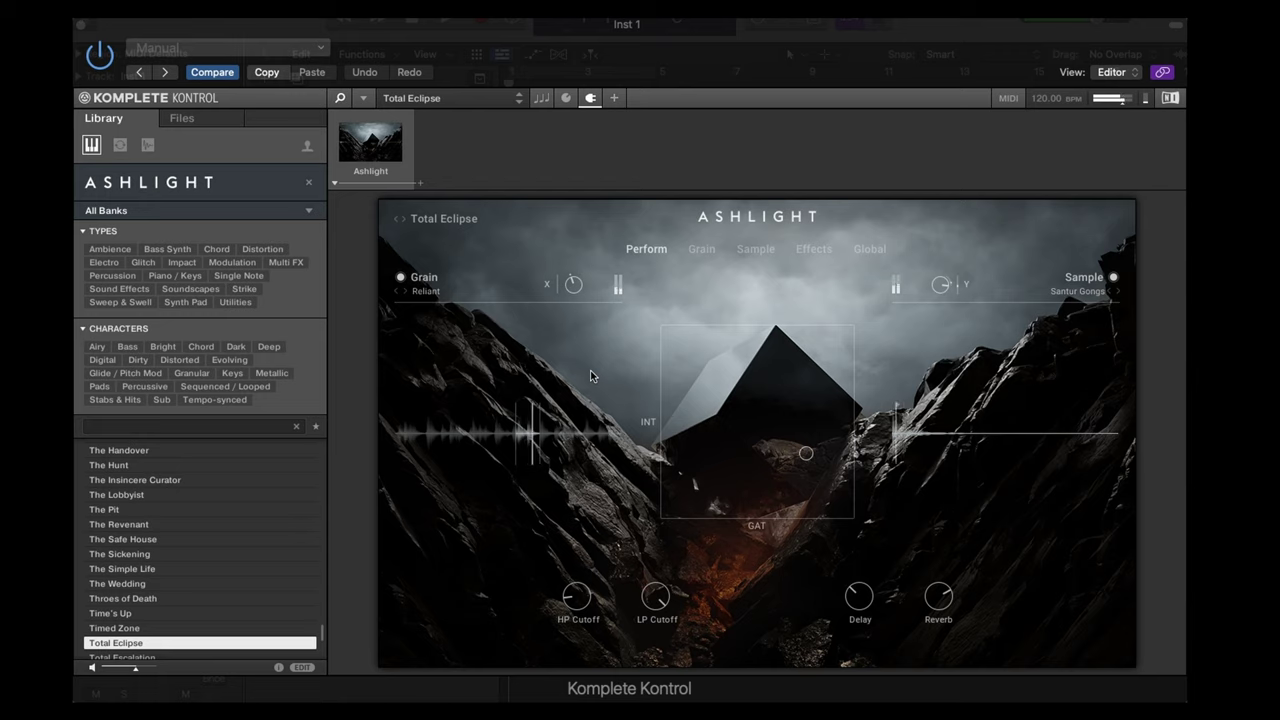
{"action": "key", "text": "Down"}
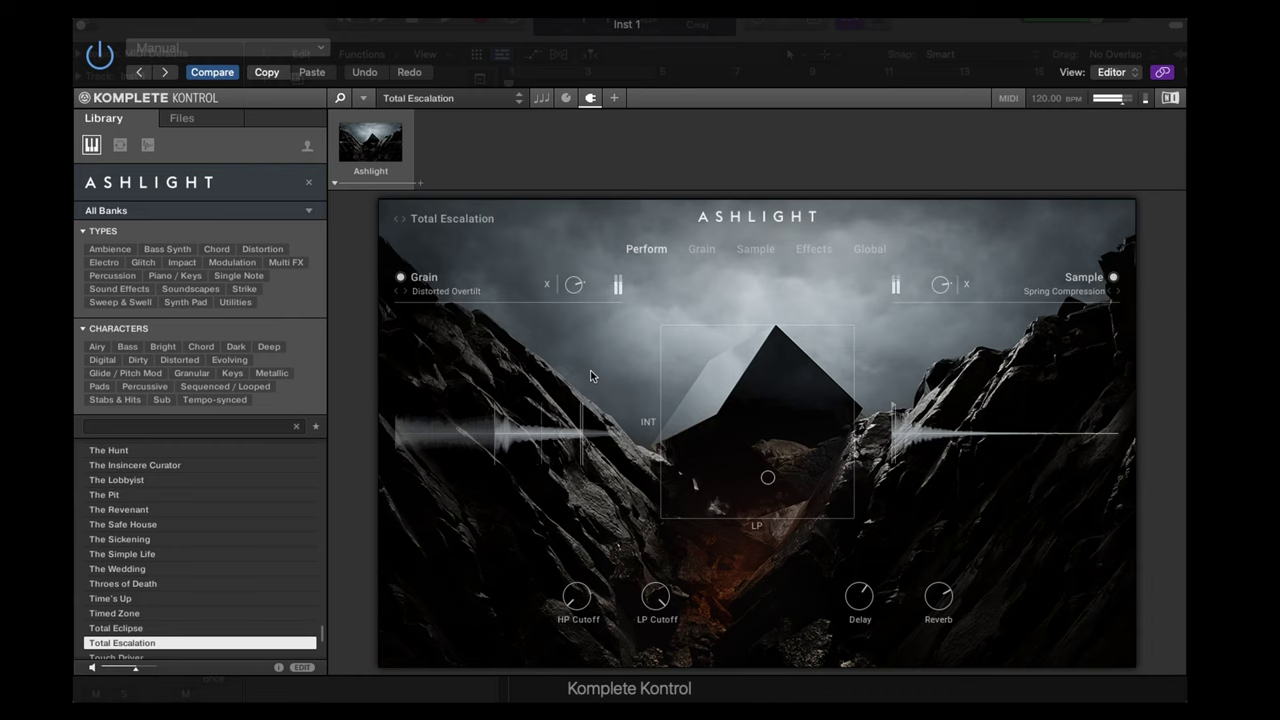
{"action": "key", "text": "Down"}
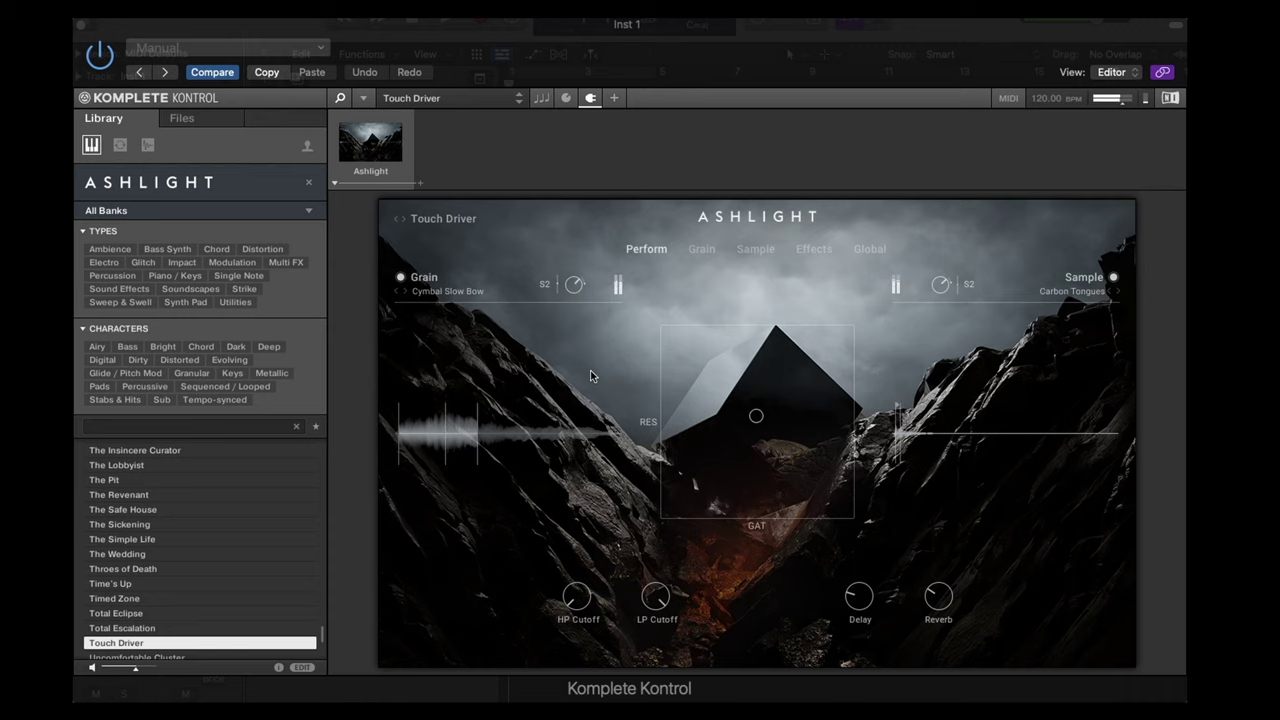
Step: Listen to all the Ashlight presets starting with U, from Uncomfortable Cluster through Unfolding Triples to Untrue, in list order
{"action": "key", "text": "Down"}
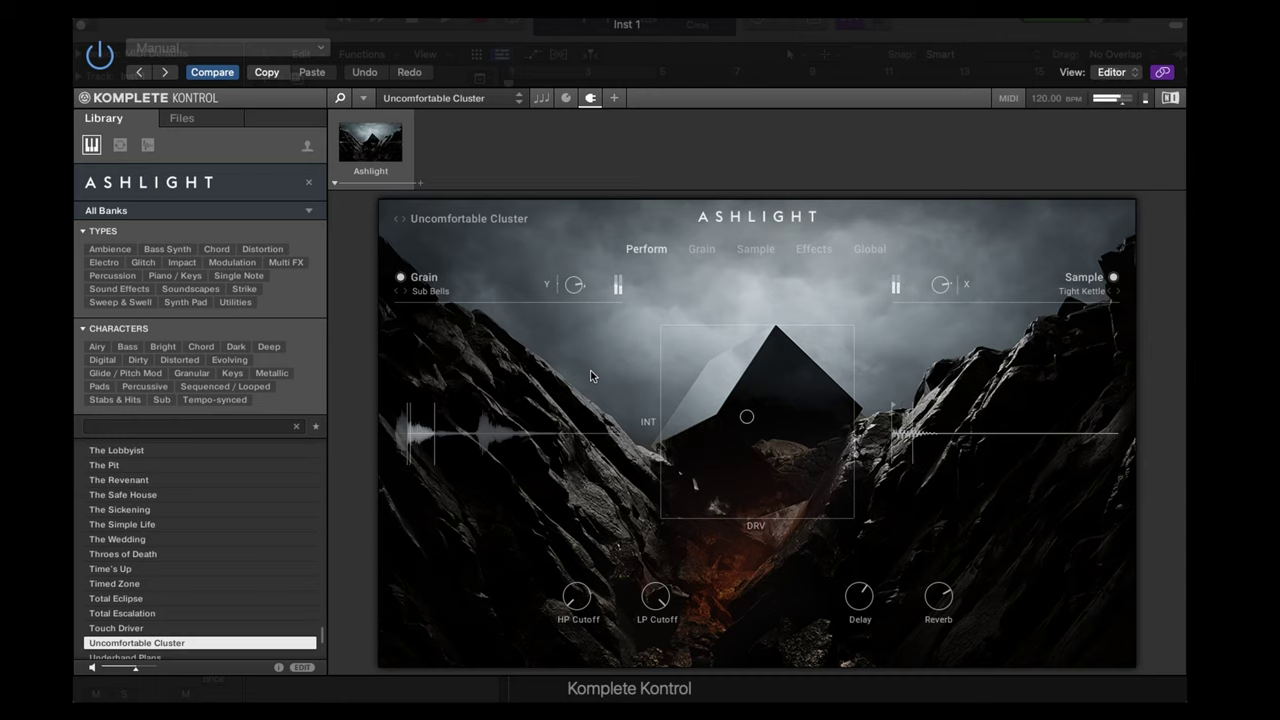
{"action": "key", "text": "Down"}
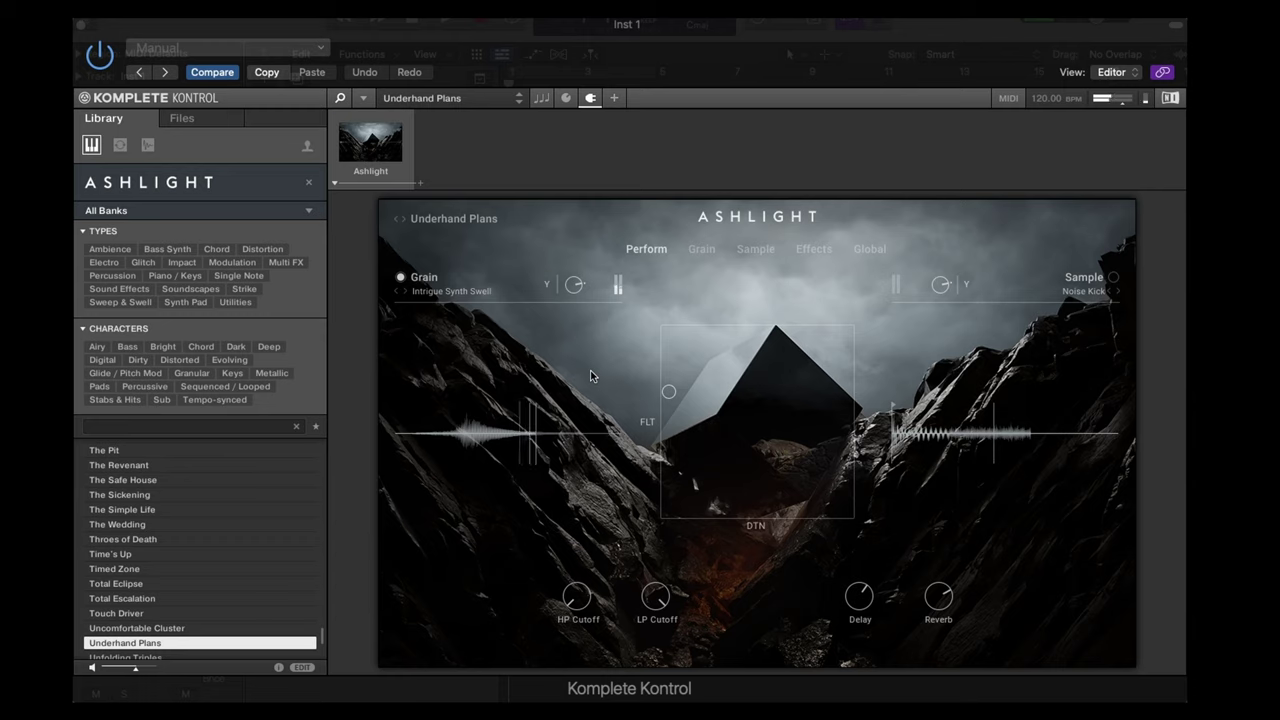
{"action": "key", "text": "Down"}
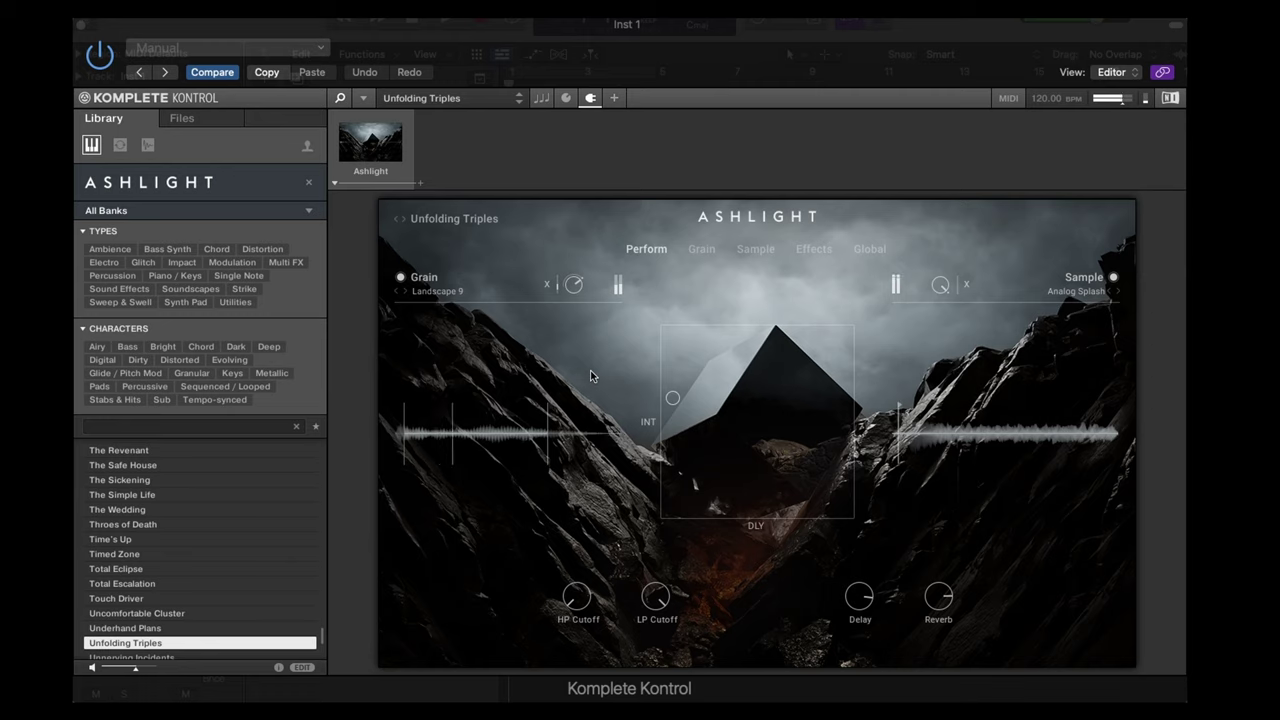
{"action": "key", "text": "Down"}
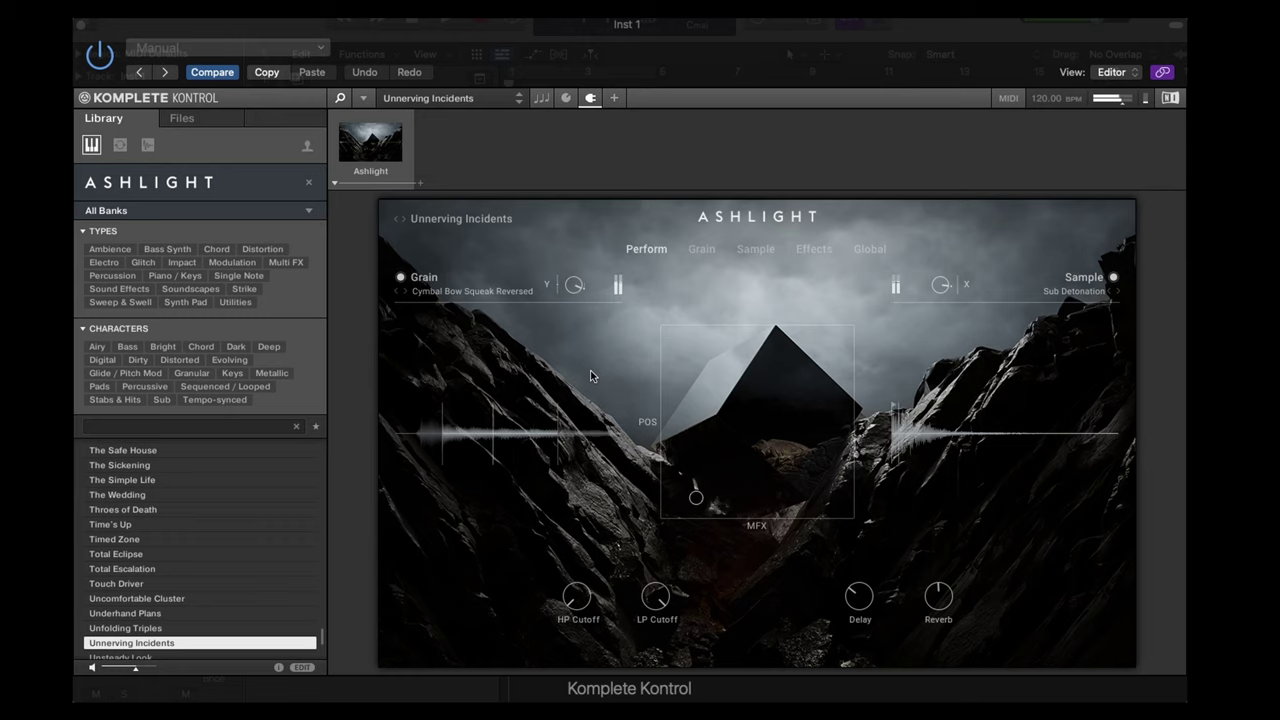
{"action": "key", "text": "Down"}
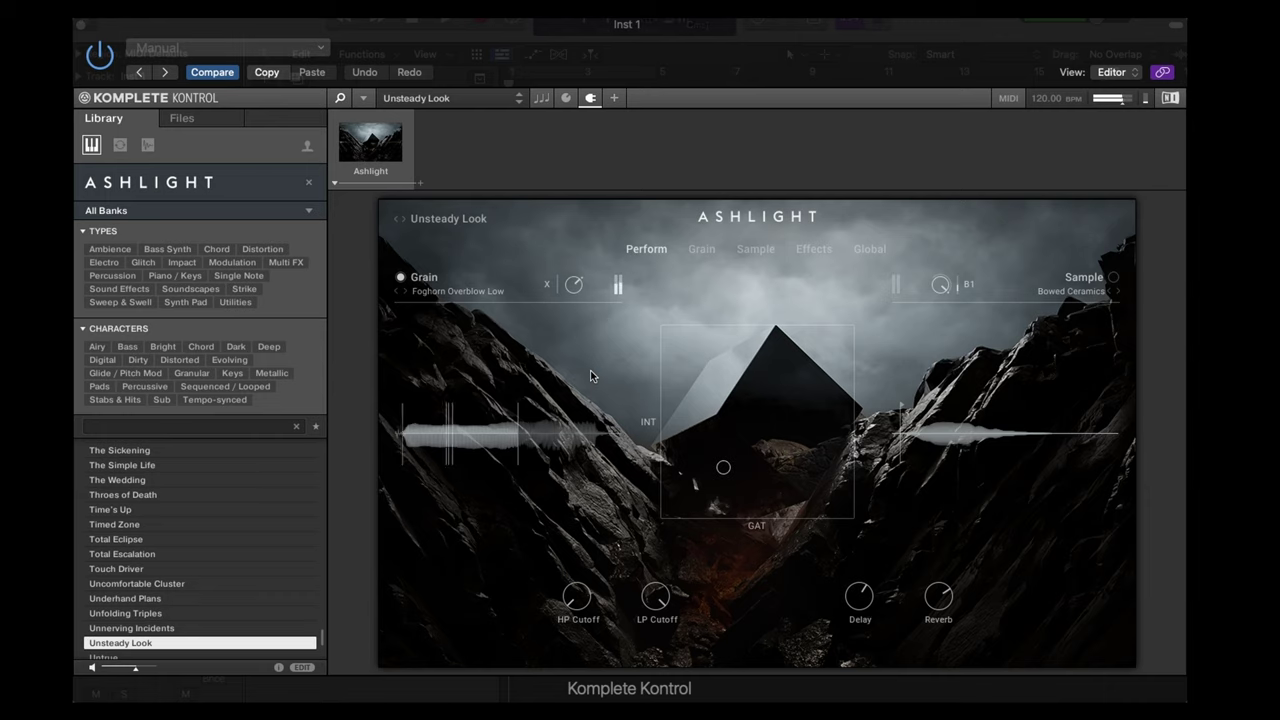
{"action": "key", "text": "Down"}
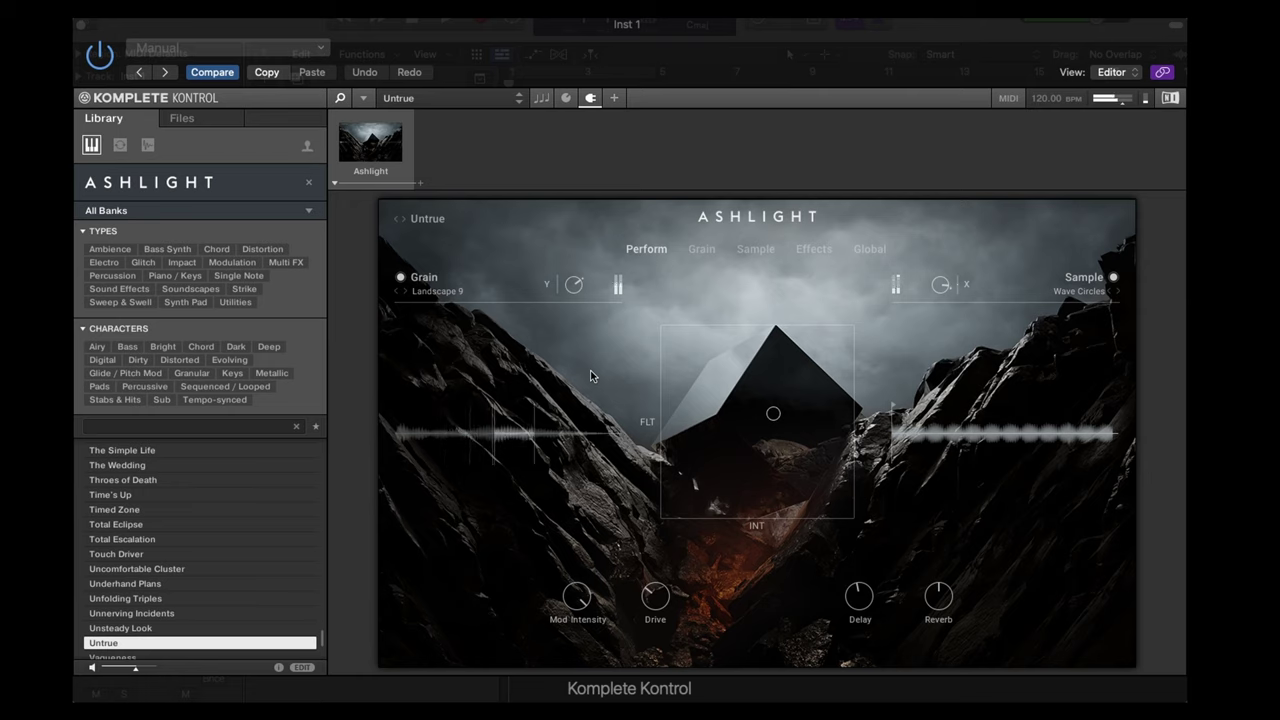
Step: Audition each Ashlight preset starting with V in turn, from Vagueness and Valhalla through Vertigo to Void Choir
{"action": "key", "text": "Down"}
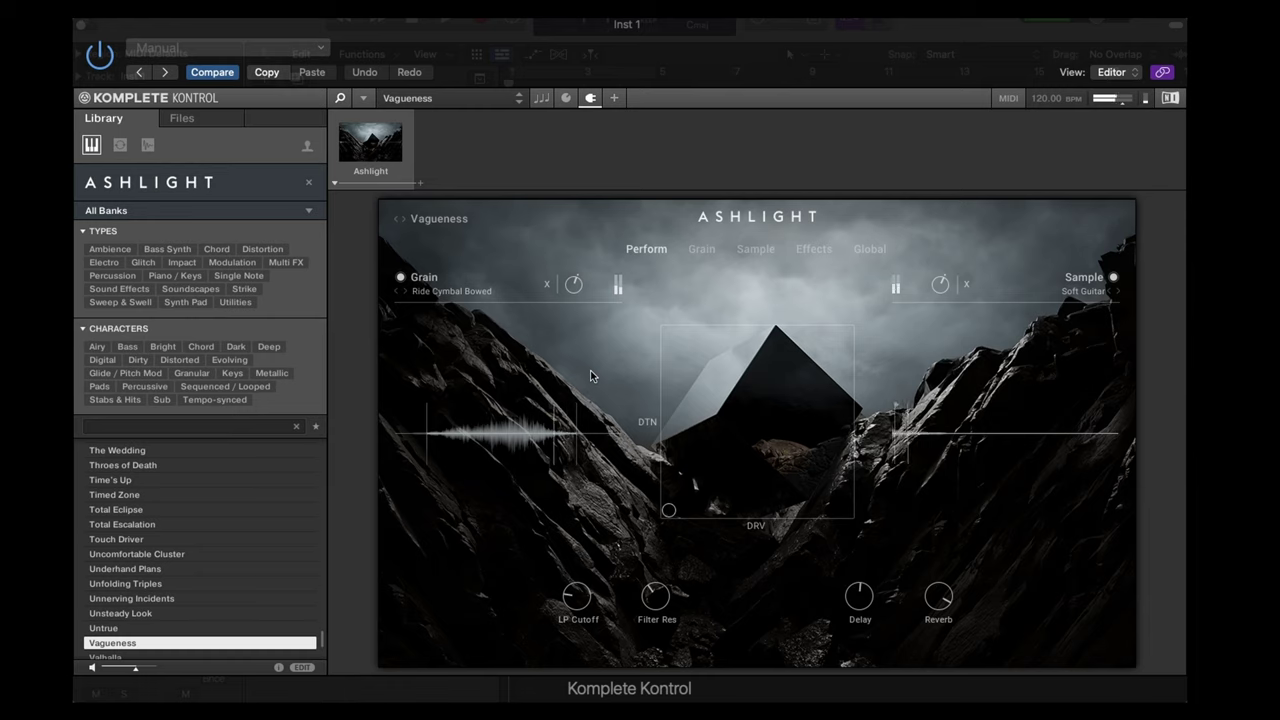
{"action": "key", "text": "Down"}
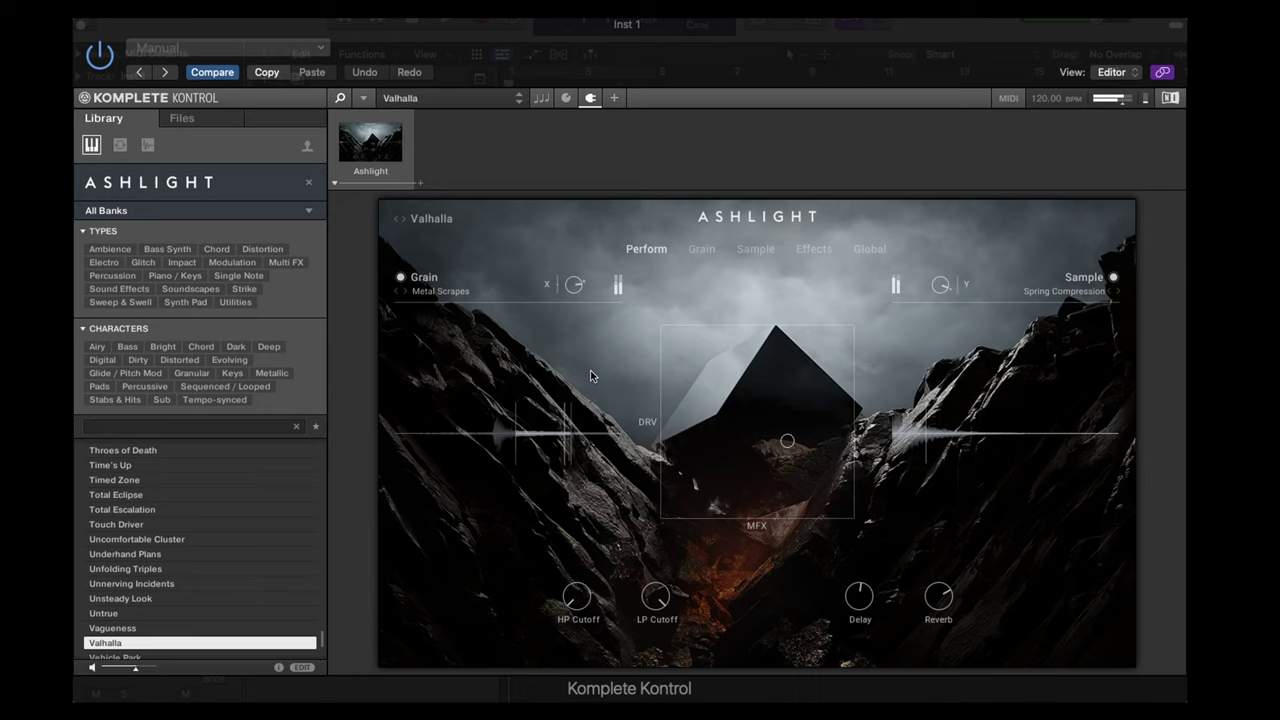
{"action": "key", "text": "Down"}
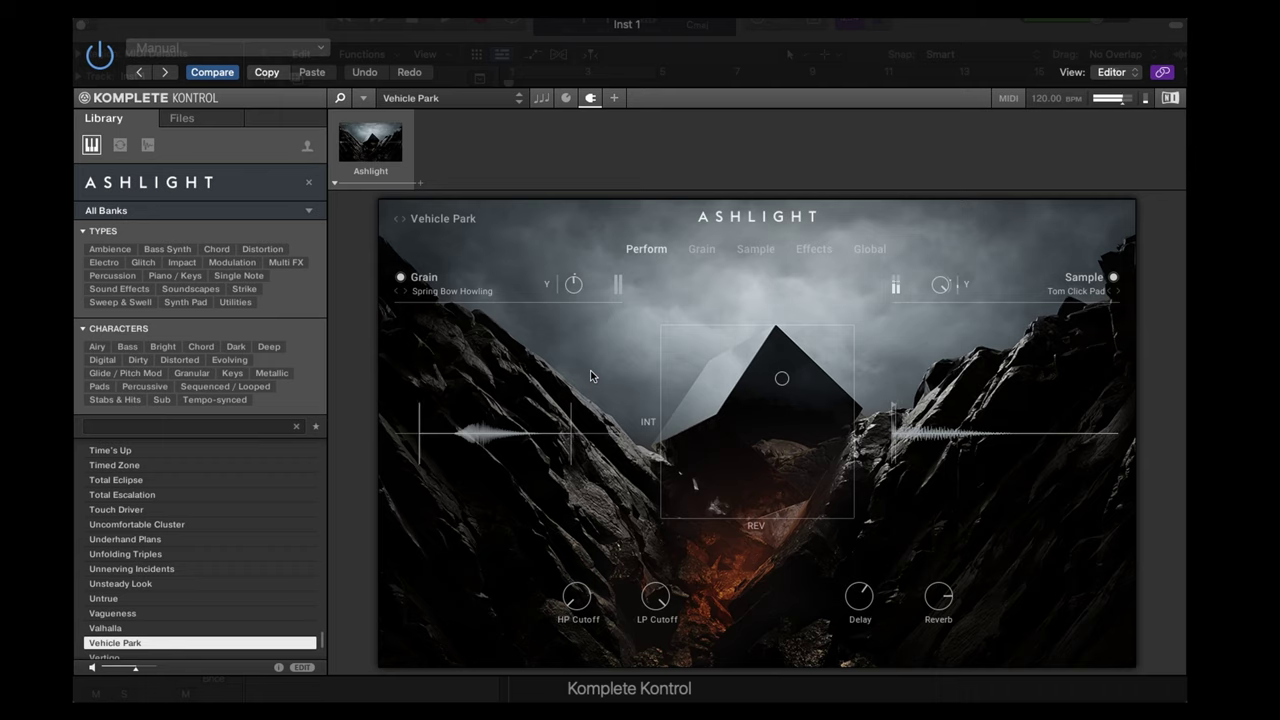
{"action": "key", "text": "Down"}
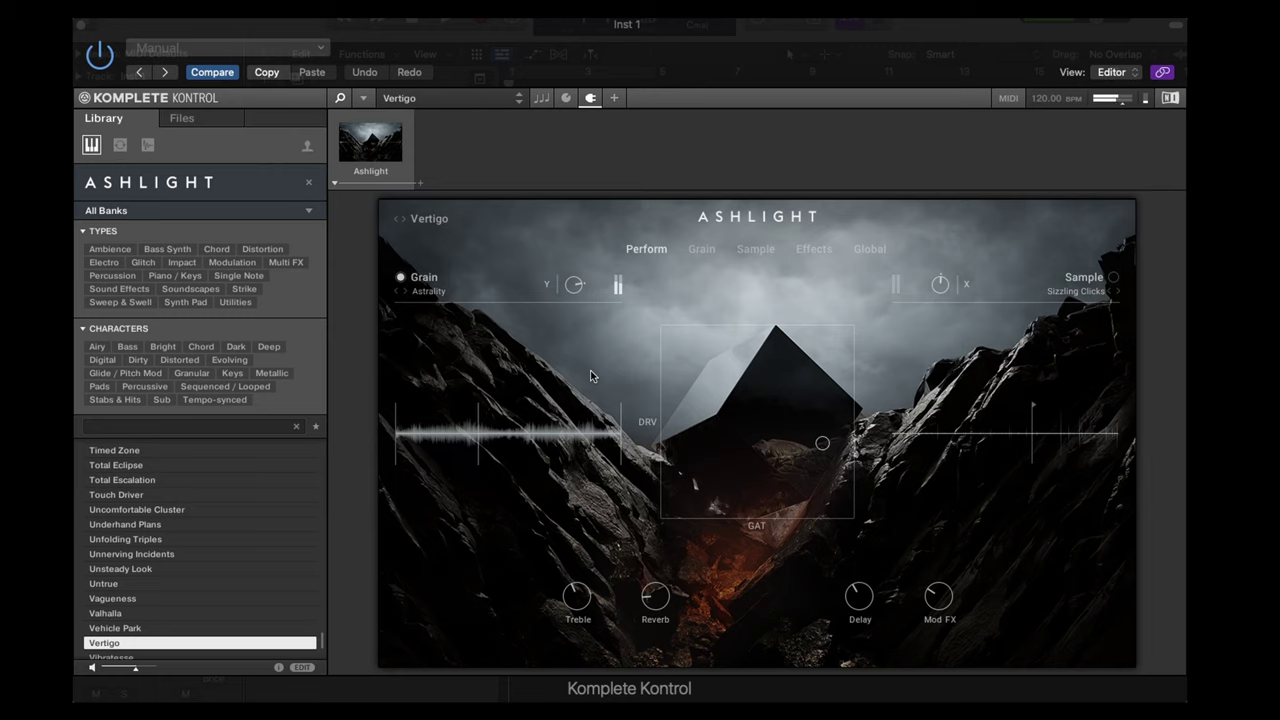
{"action": "key", "text": "Down"}
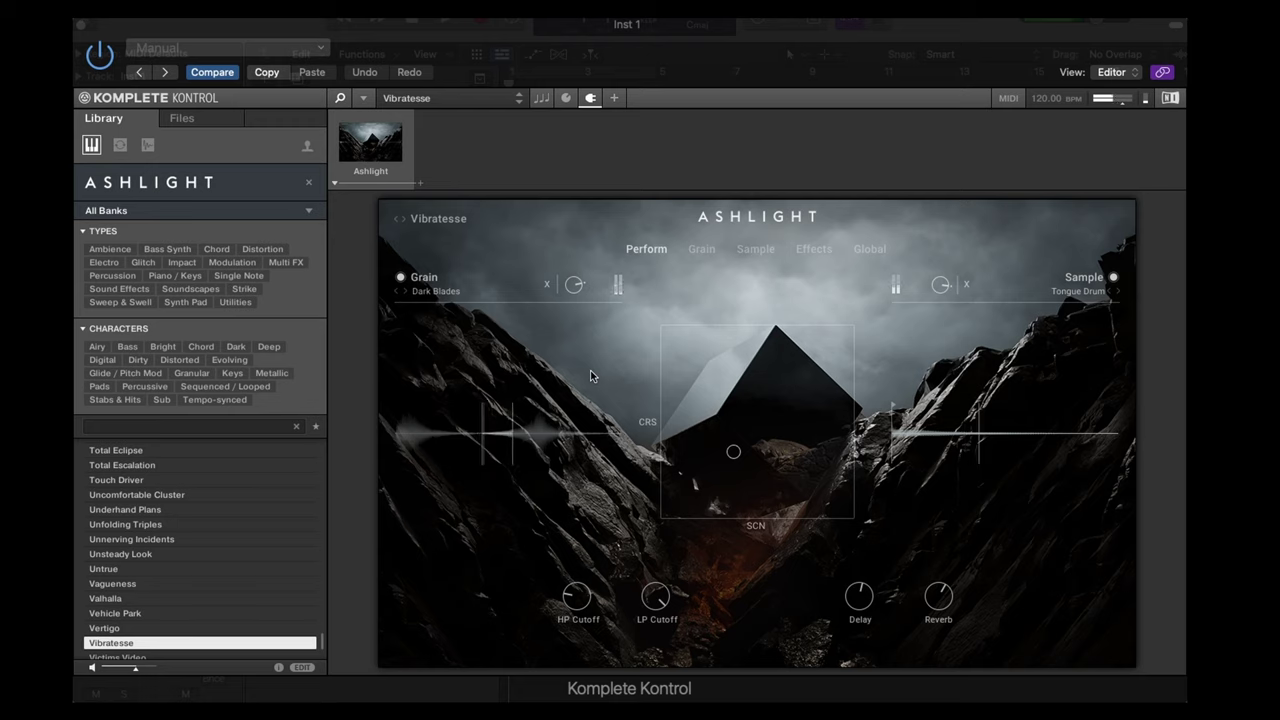
{"action": "key", "text": "Down"}
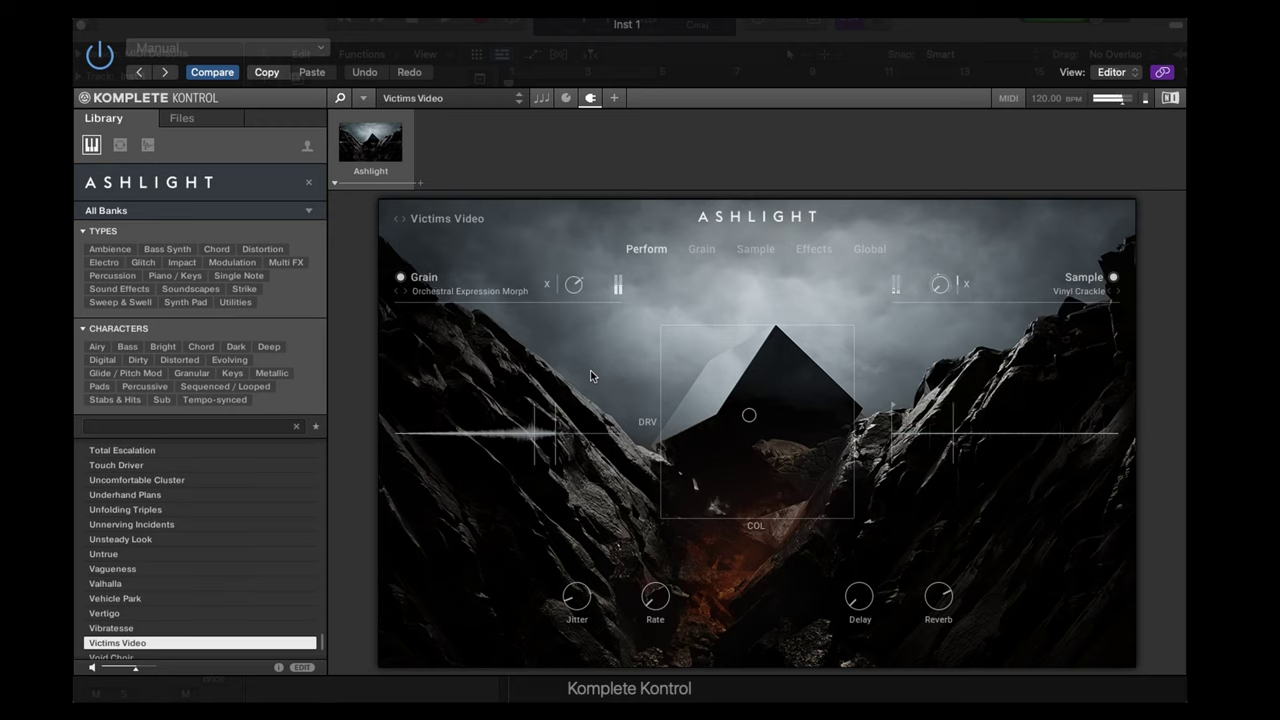
{"action": "key", "text": "Down"}
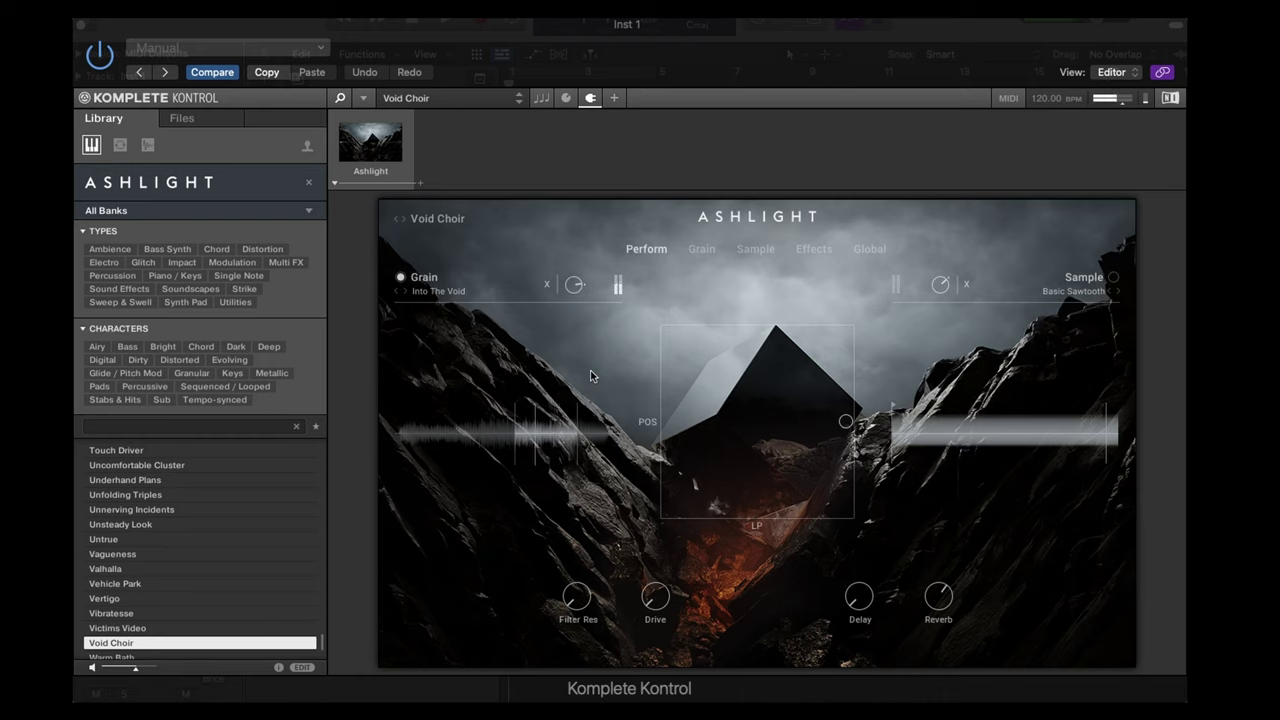
Step: Play the last presets in the Ashlight list: Warm Bath, Warranty Demon, Watch Your Step, Woodpecker Trance and Zenith
{"action": "key", "text": "Down"}
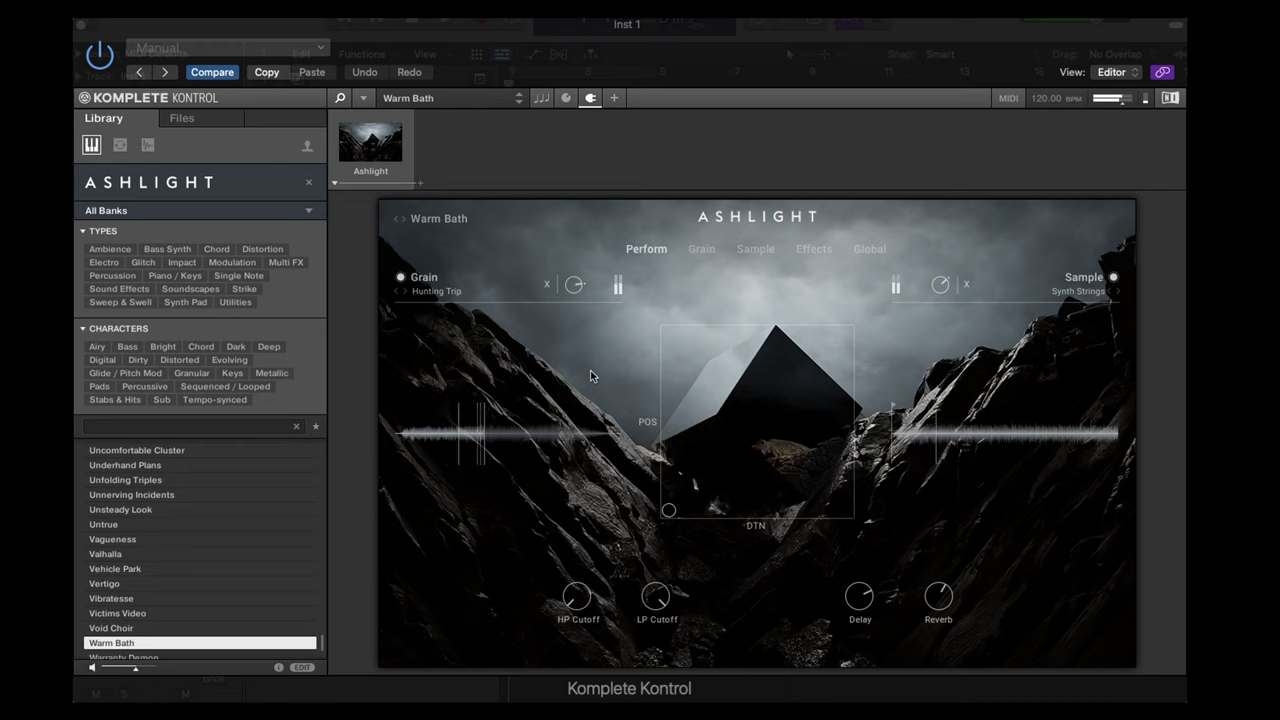
{"action": "key", "text": "Down"}
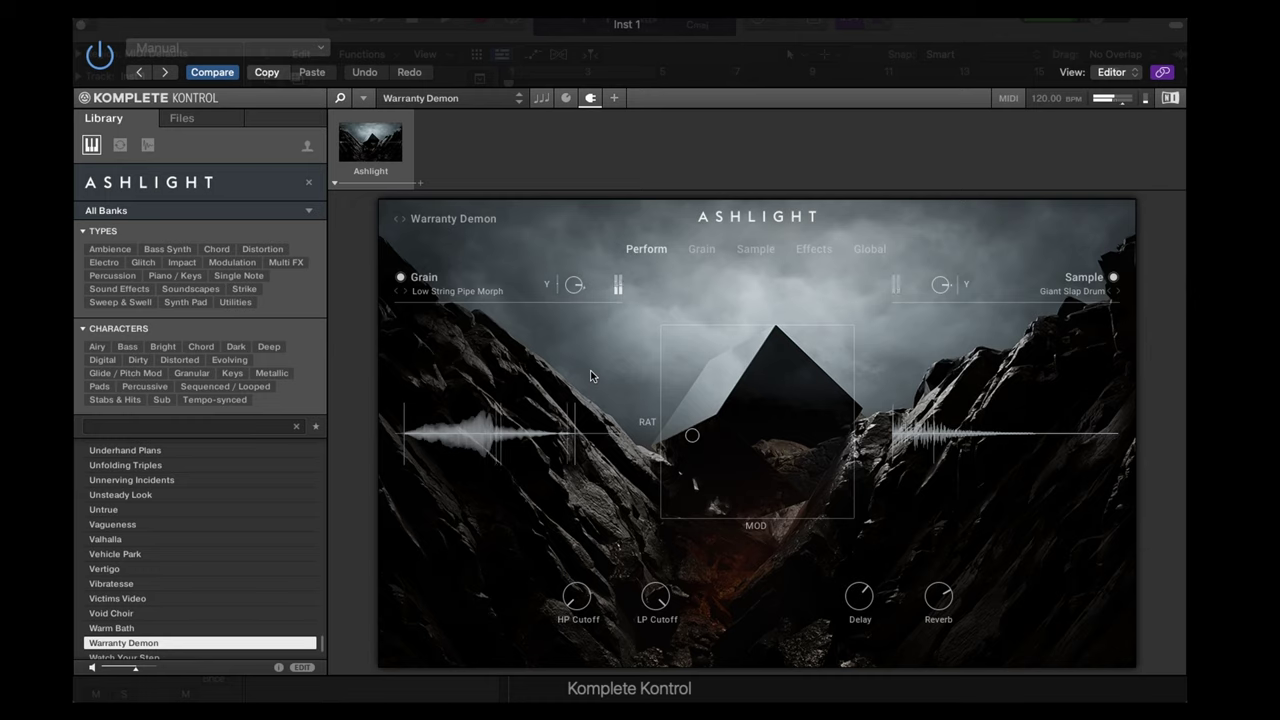
{"action": "key", "text": "Down"}
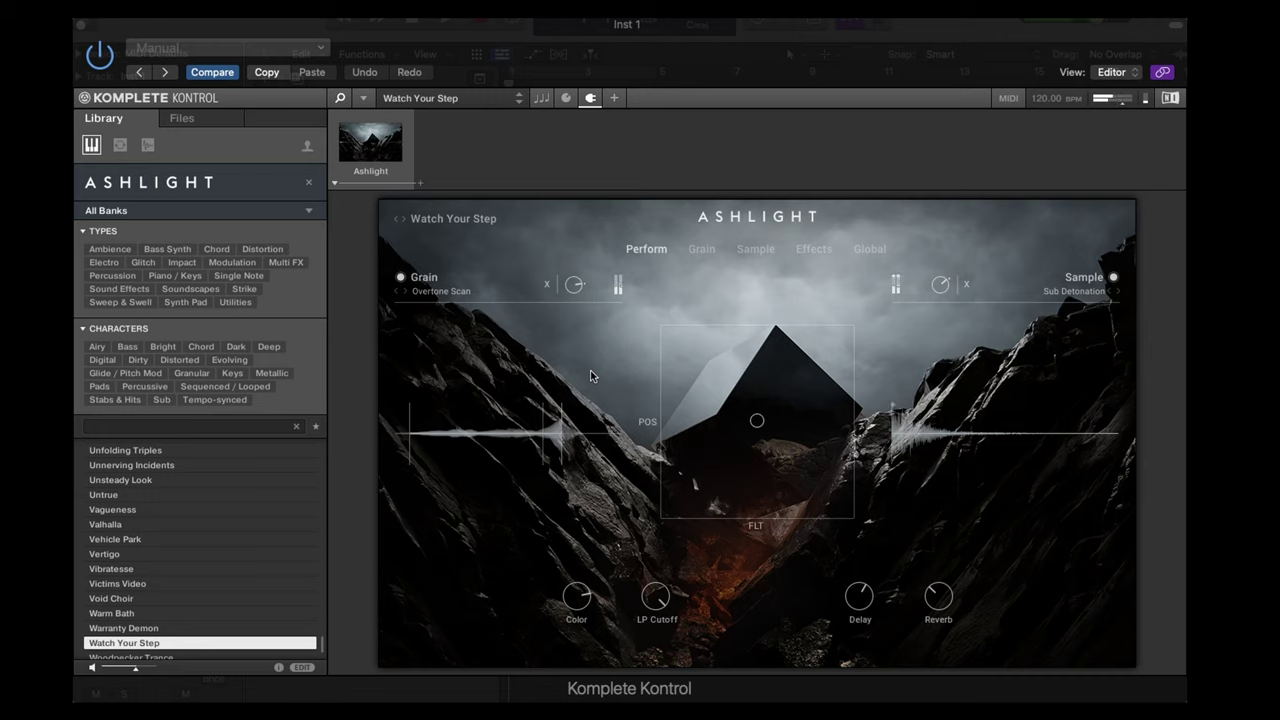
{"action": "key", "text": "Down"}
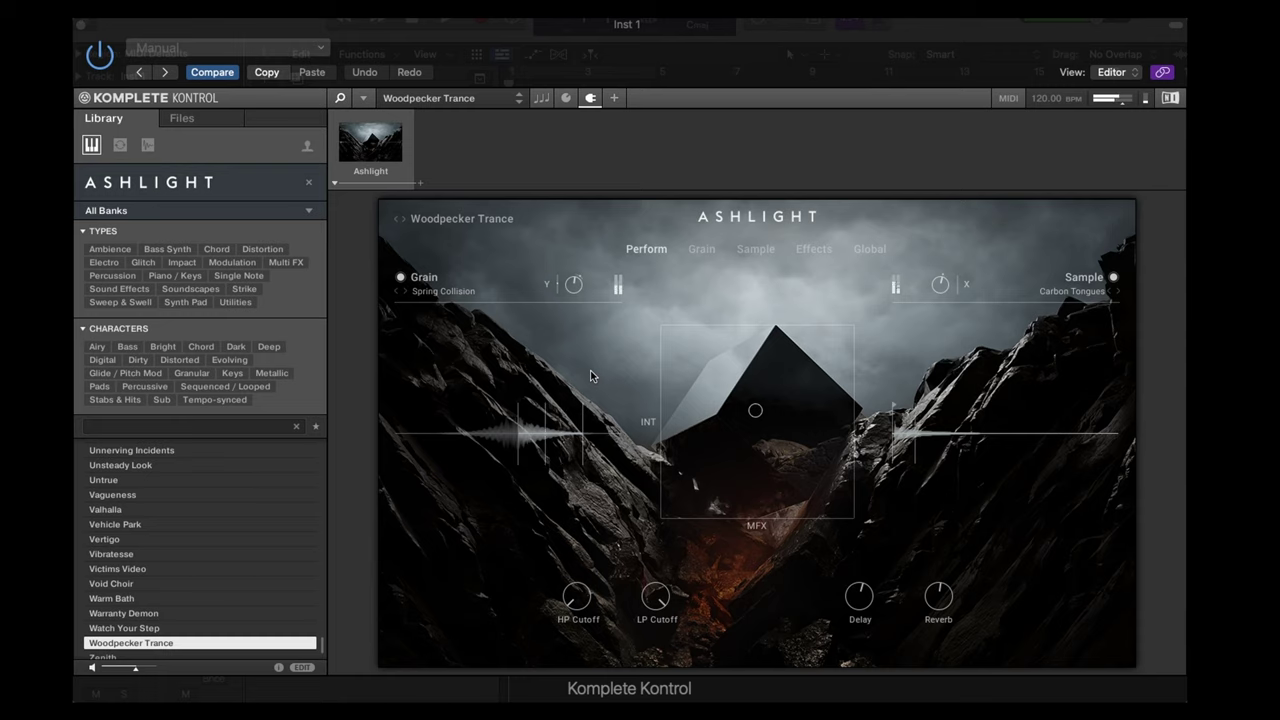
{"action": "key", "text": "Down"}
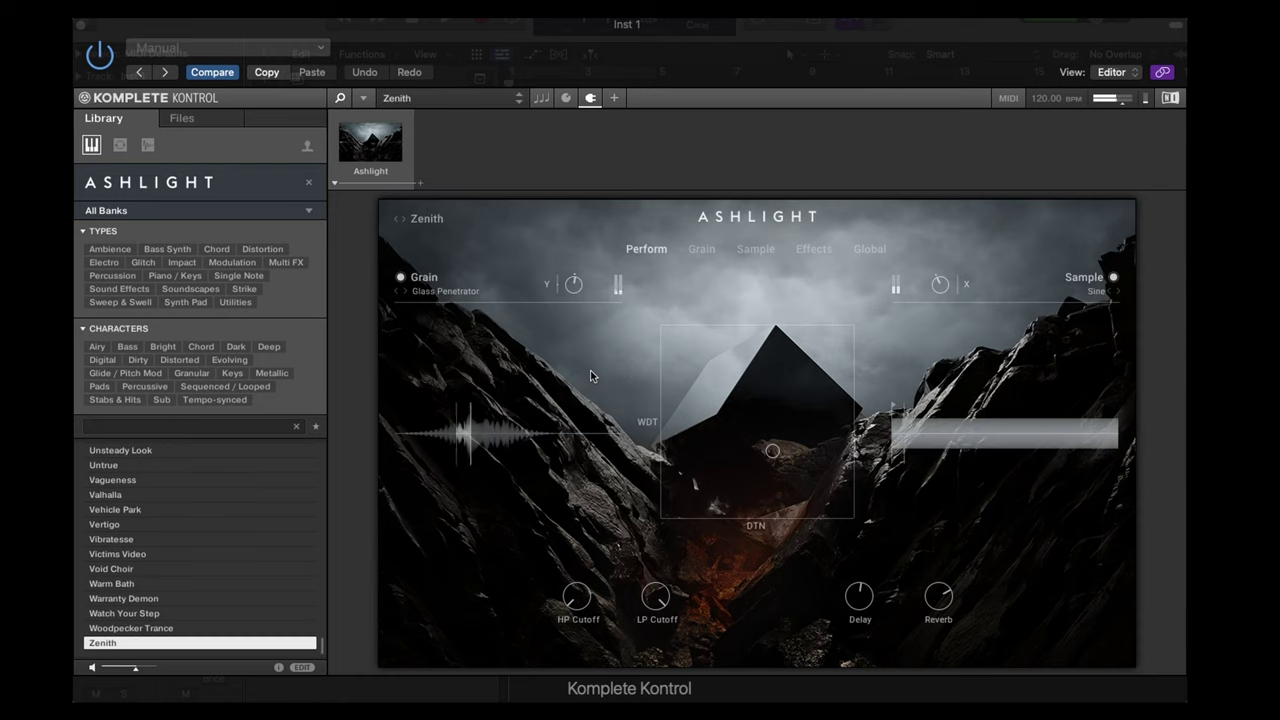